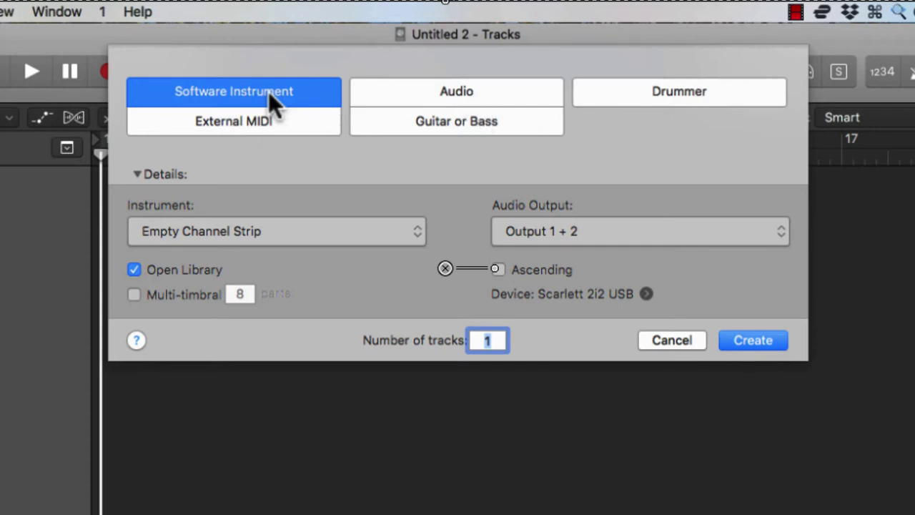
Step: Create four software instrument tracks with empty channel strips and the Library open
{"action": "key", "text": "Return"}
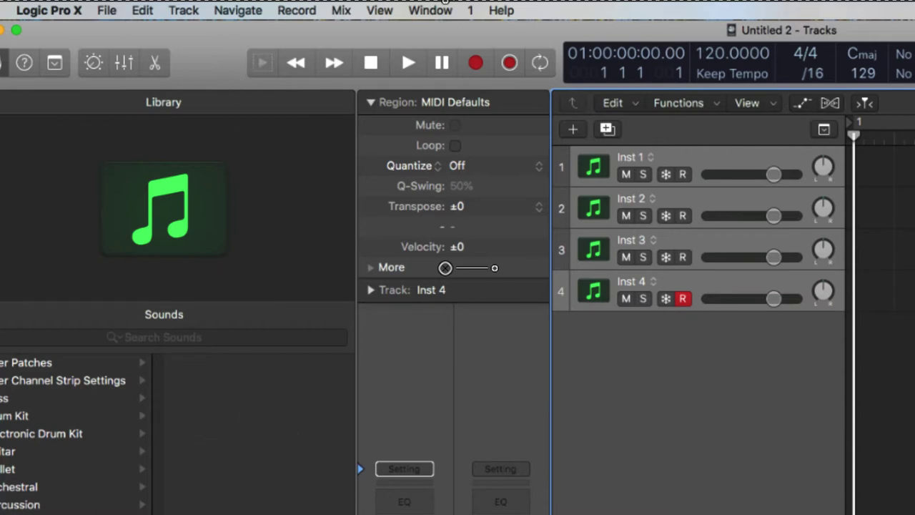
{"action": "key", "text": "Tab"}
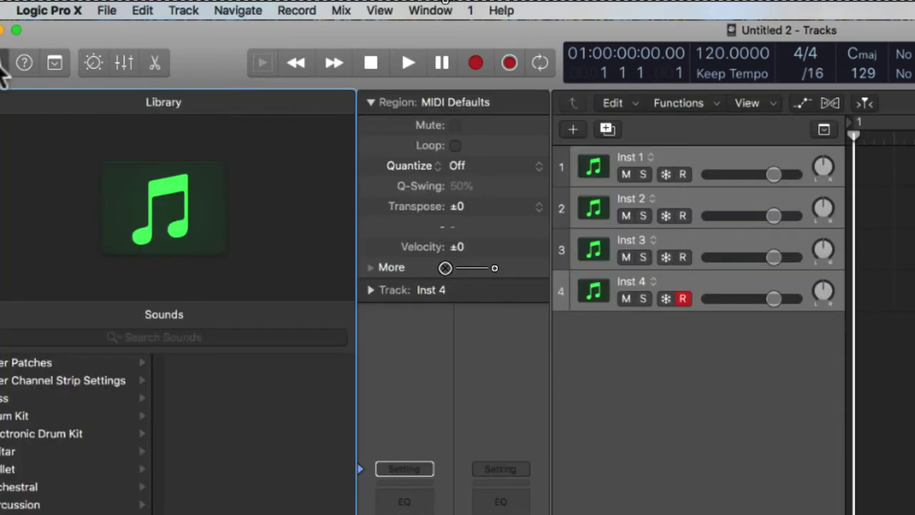
{"action": "left_click", "coordinate": [24, 64]}
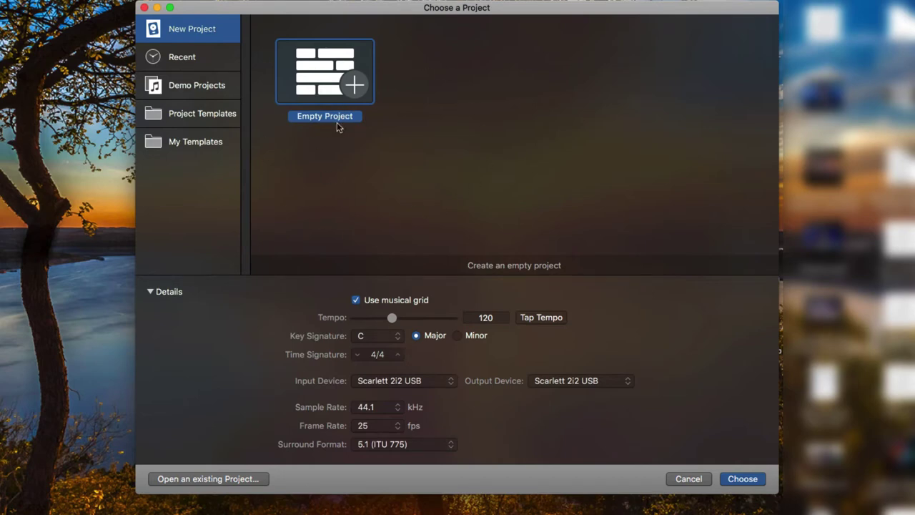
Step: Look through the recent, demo and template project categories and the list of available input devices
{"action": "left_click", "coordinate": [204, 59]}
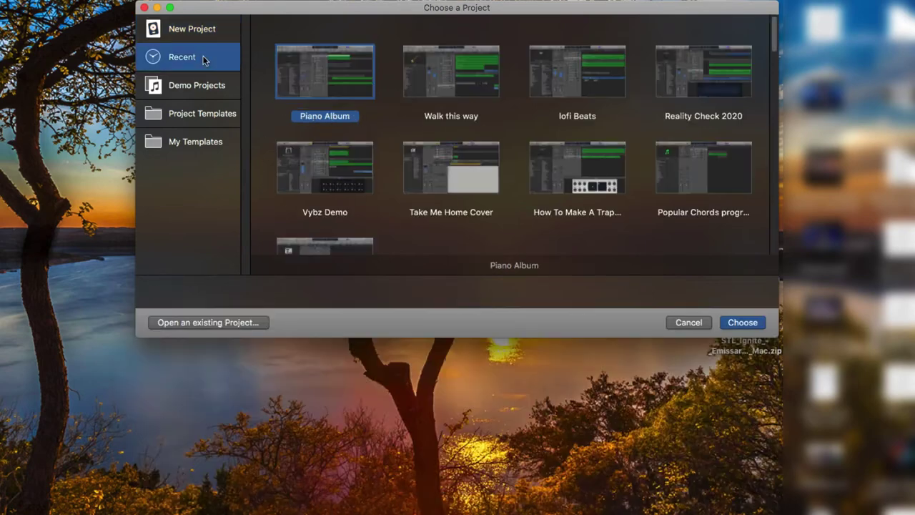
{"action": "left_click", "coordinate": [221, 89]}
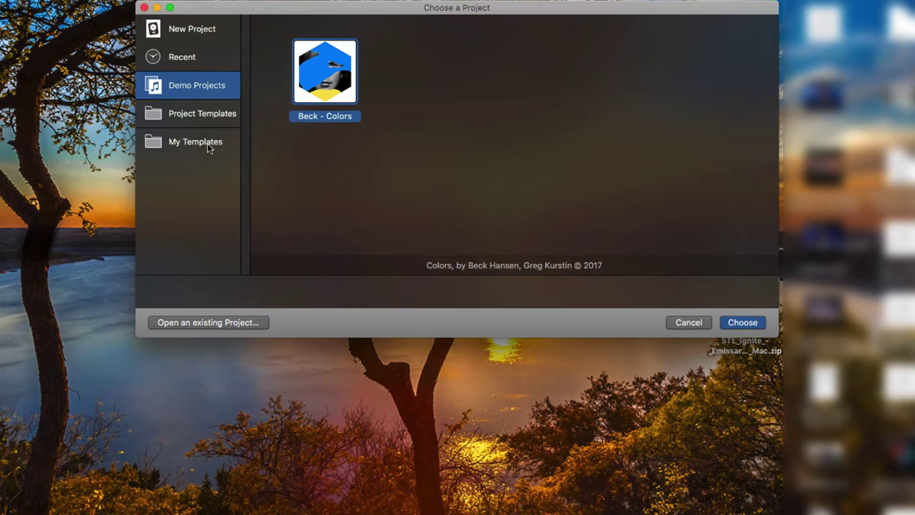
{"action": "left_click", "coordinate": [219, 118]}
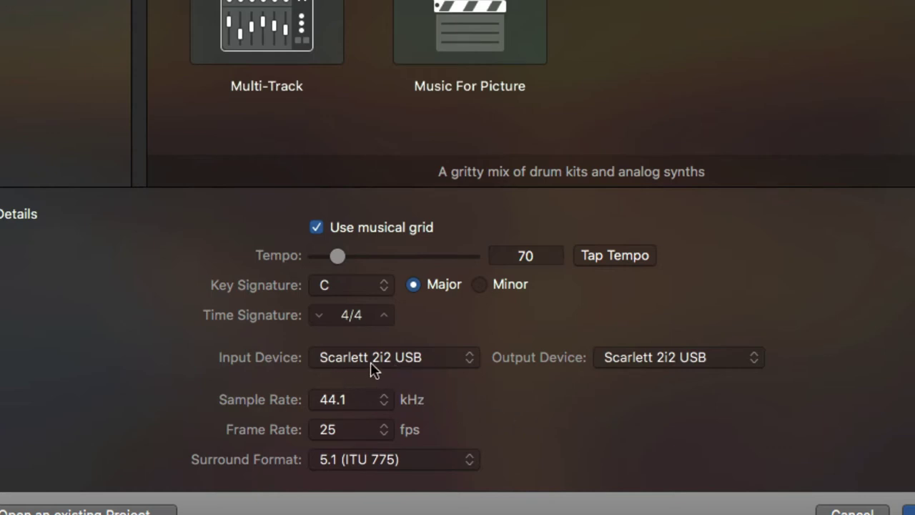
{"action": "left_click", "coordinate": [419, 360]}
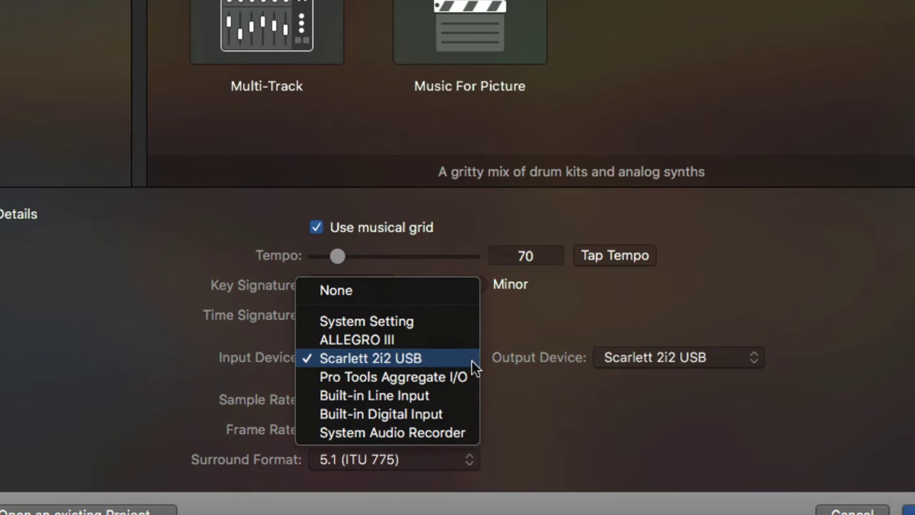
{"action": "left_click", "coordinate": [563, 332]}
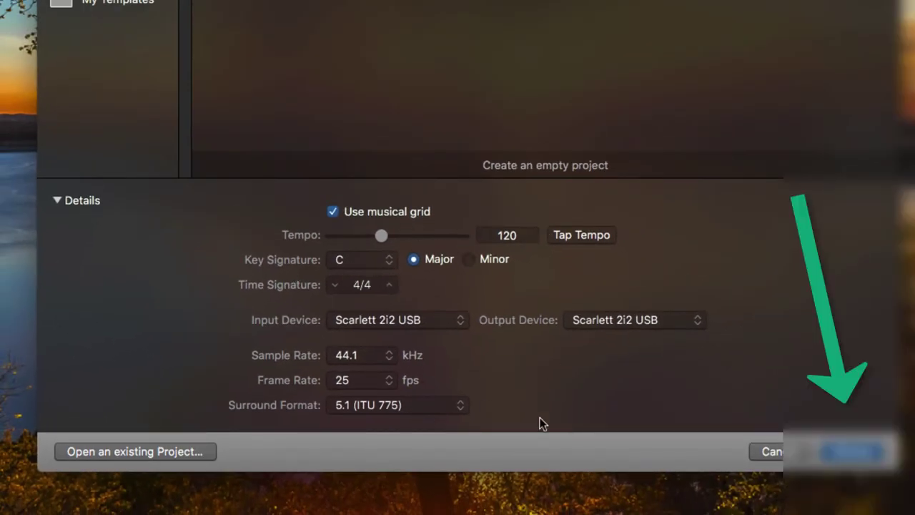
Step: Create an empty project at 120 BPM and review the Audio, Guitar or Bass, Drummer and External MIDI track options
{"action": "key", "text": "Return"}
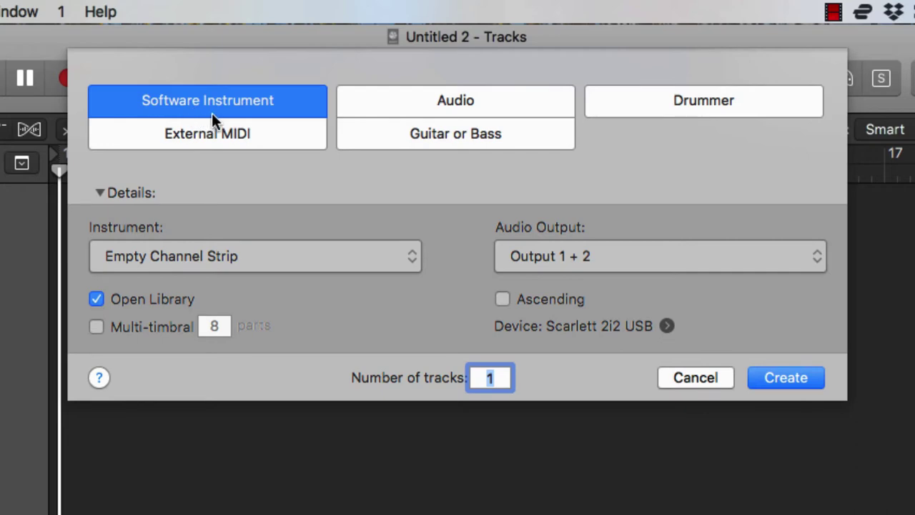
{"action": "left_click", "coordinate": [447, 102]}
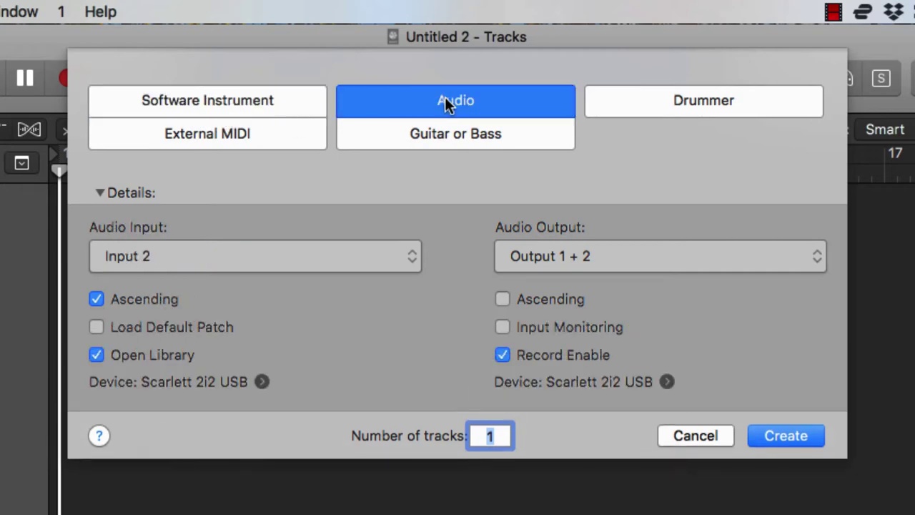
{"action": "left_click", "coordinate": [487, 137]}
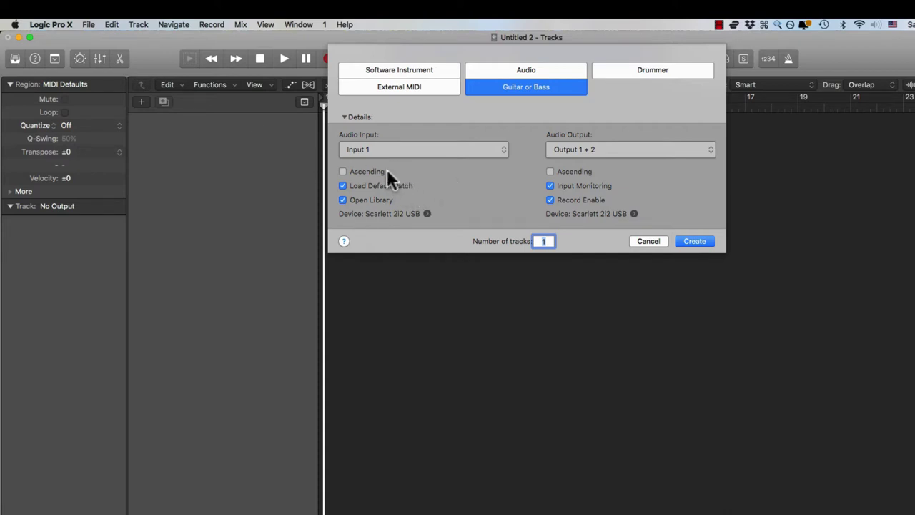
{"action": "left_click", "coordinate": [629, 68]}
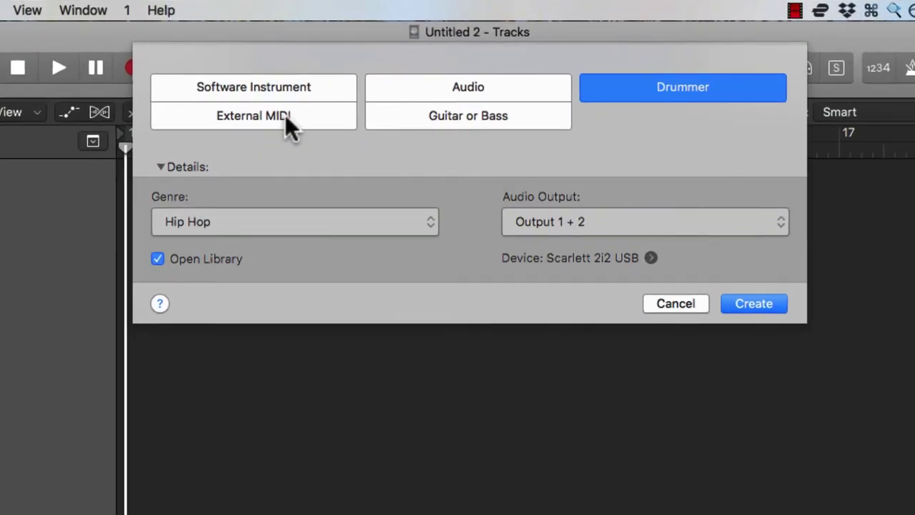
{"action": "left_click", "coordinate": [285, 116]}
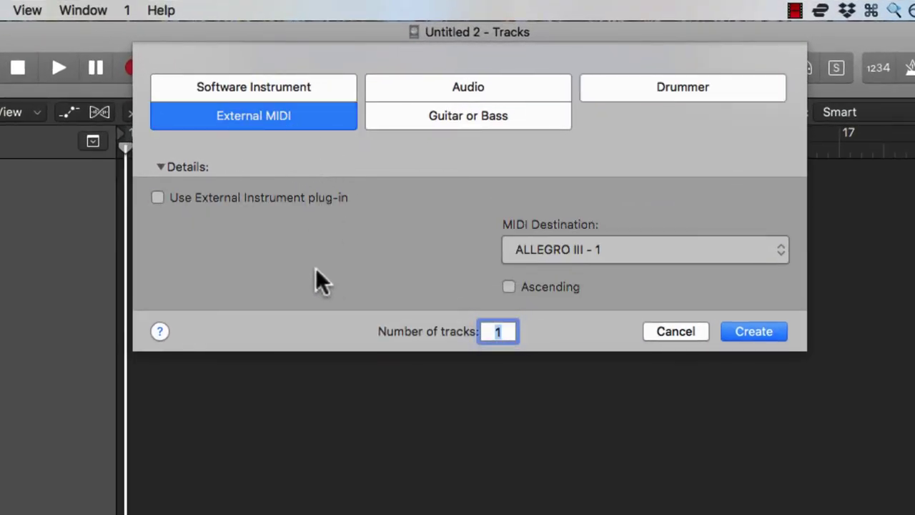
Step: Add 4 software instrument tracks with empty channel strips
{"action": "left_click", "coordinate": [300, 86]}
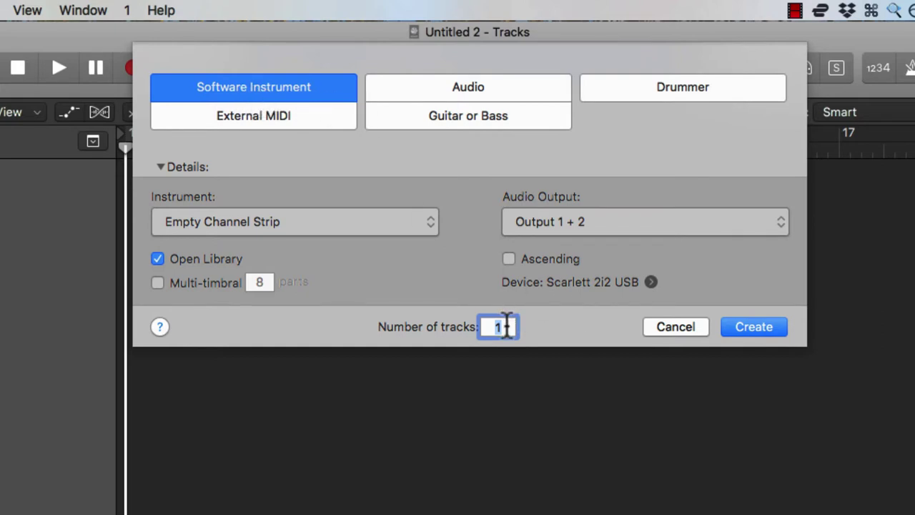
{"action": "type", "text": "4"}
{"action": "key", "text": "Return"}
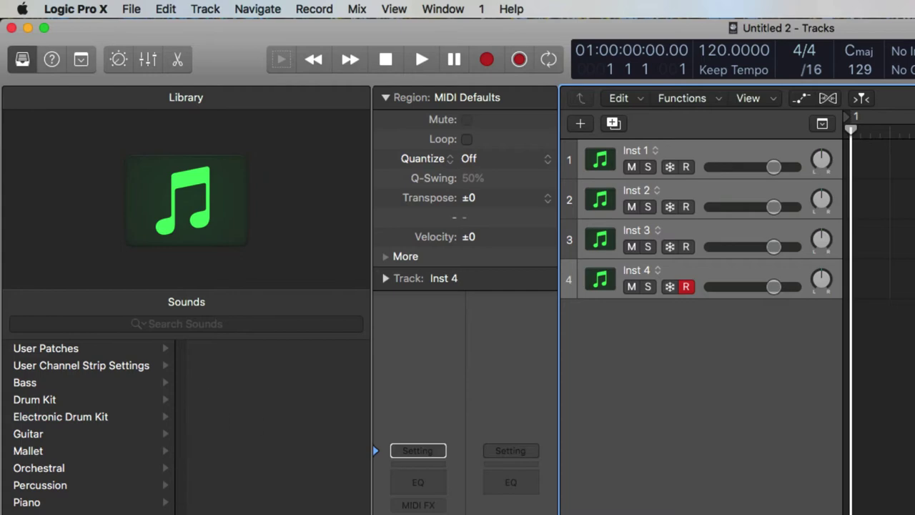
Step: Hide the Library and show it again, and turn Quick Help on and off
{"action": "left_click", "coordinate": [21, 57]}
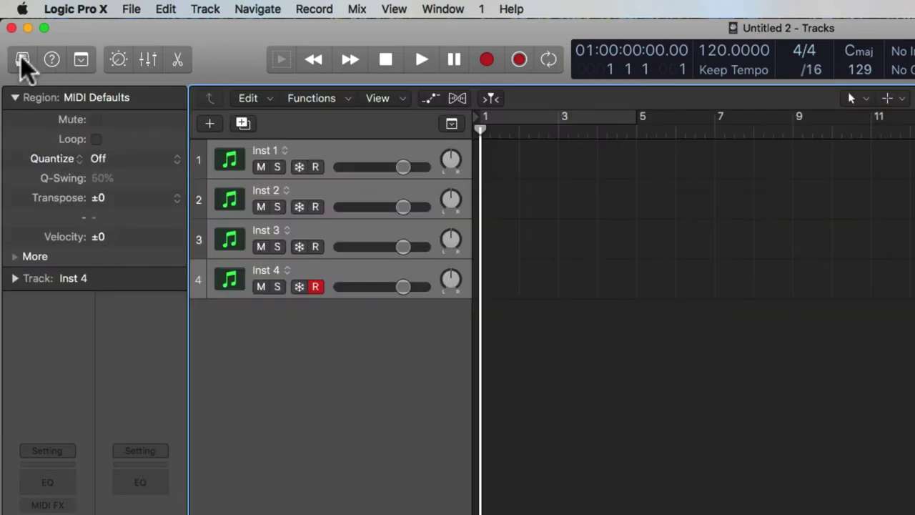
{"action": "left_click", "coordinate": [22, 59]}
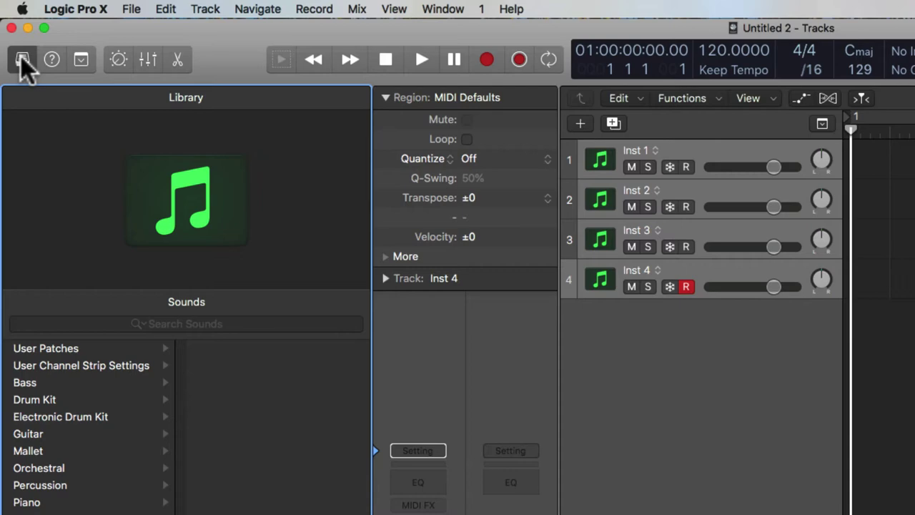
{"action": "left_click", "coordinate": [56, 64]}
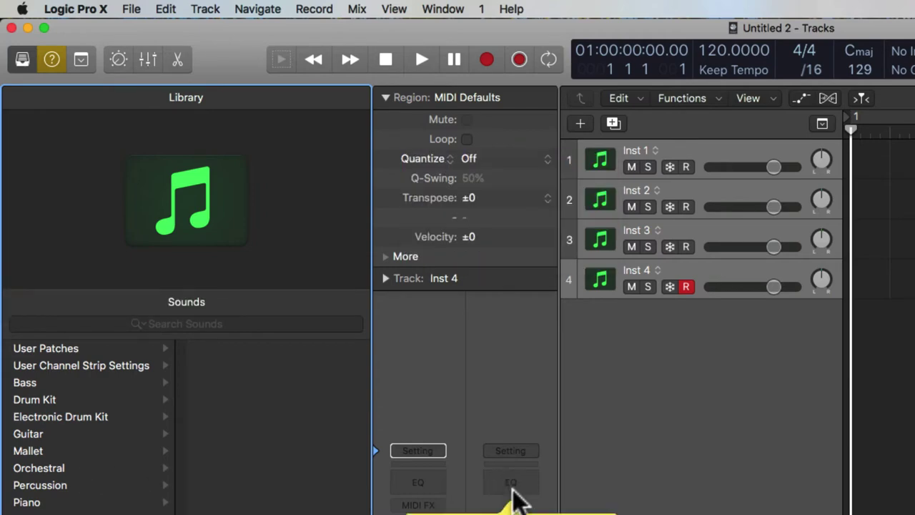
{"action": "left_click", "coordinate": [55, 58]}
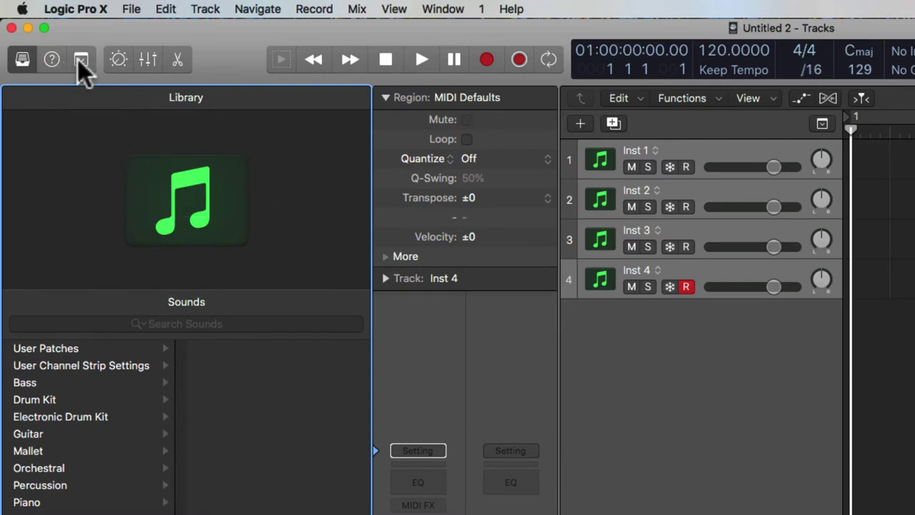
Step: Show the toolbar and draw a four-bar region on the Inst 1 track from bar 1 to bar 5
{"action": "left_click", "coordinate": [78, 59]}
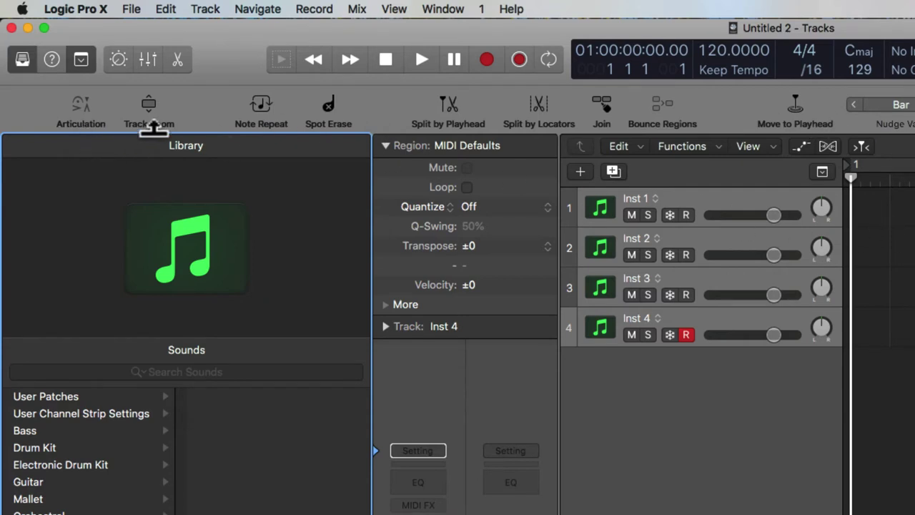
{"action": "key", "text": "Tab"}
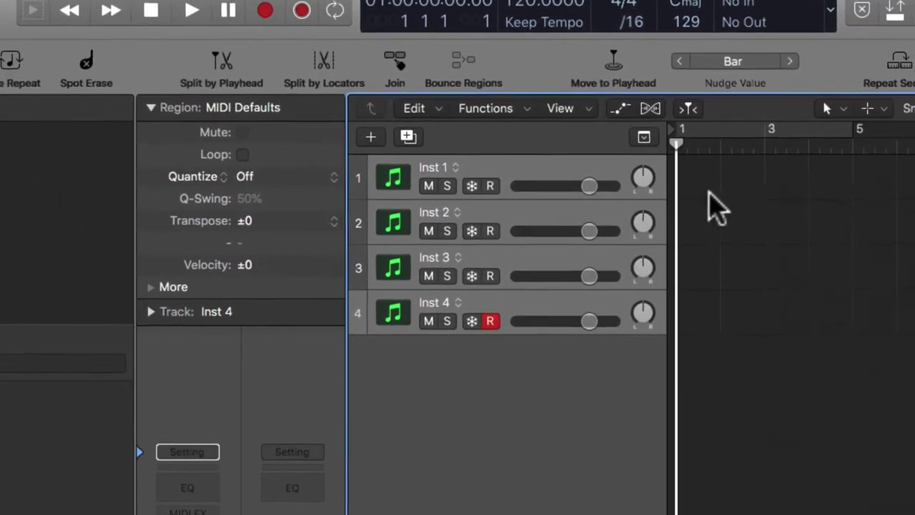
{"action": "left_click", "coordinate": [881, 213]}
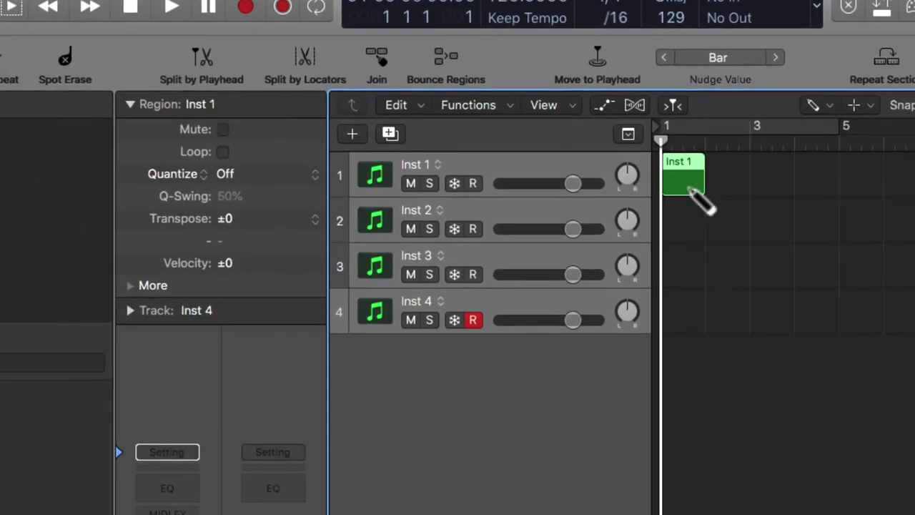
{"action": "left_click_drag", "start_coordinate": [694, 182], "coordinate": [828, 203]}
{"action": "key", "text": "t"}
{"action": "key", "text": "t"}
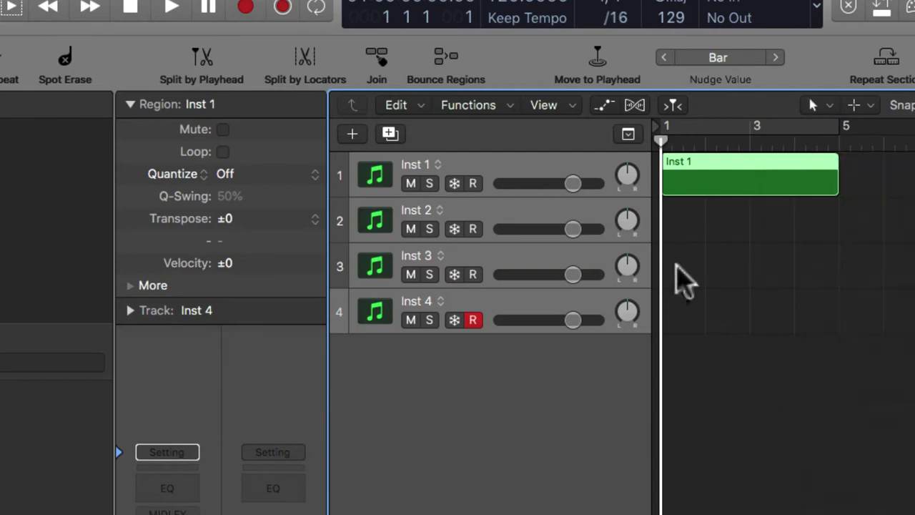
{"action": "left_click", "coordinate": [728, 343]}
{"action": "left_click", "coordinate": [706, 175]}
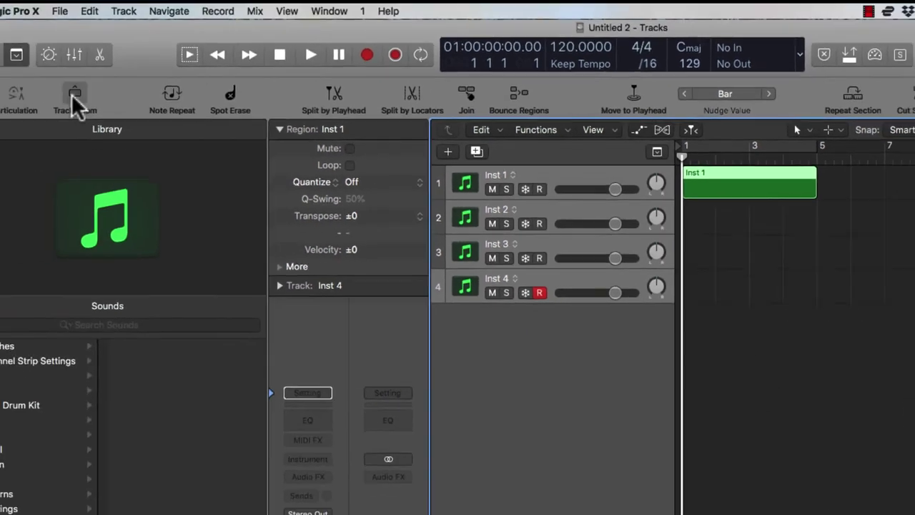
Step: Turn Track Zoom on and off, first for the Inst 4 track and again with Inst 1 selected
{"action": "left_click", "coordinate": [111, 102]}
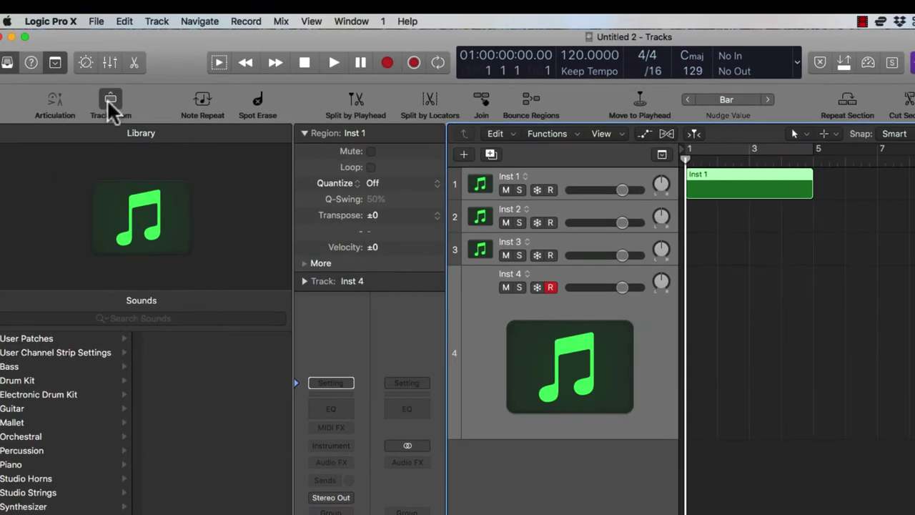
{"action": "left_click", "coordinate": [110, 102]}
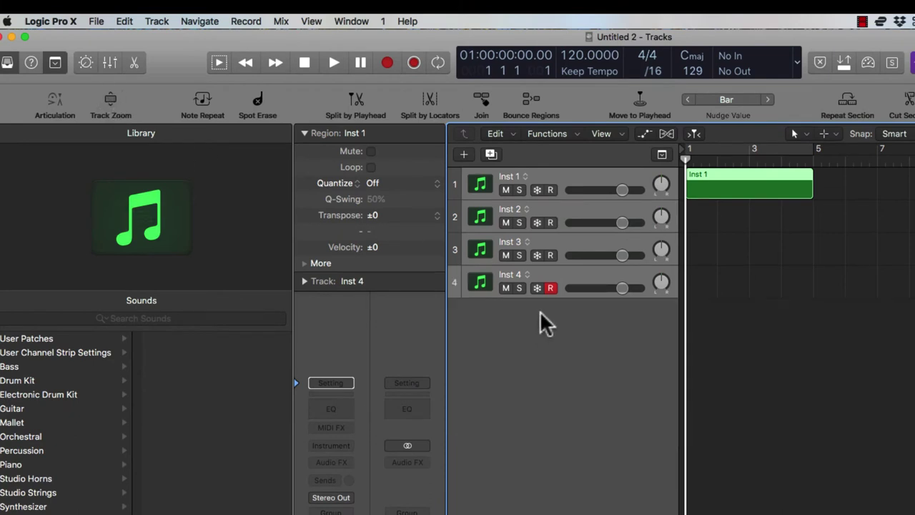
{"action": "left_click", "coordinate": [623, 179]}
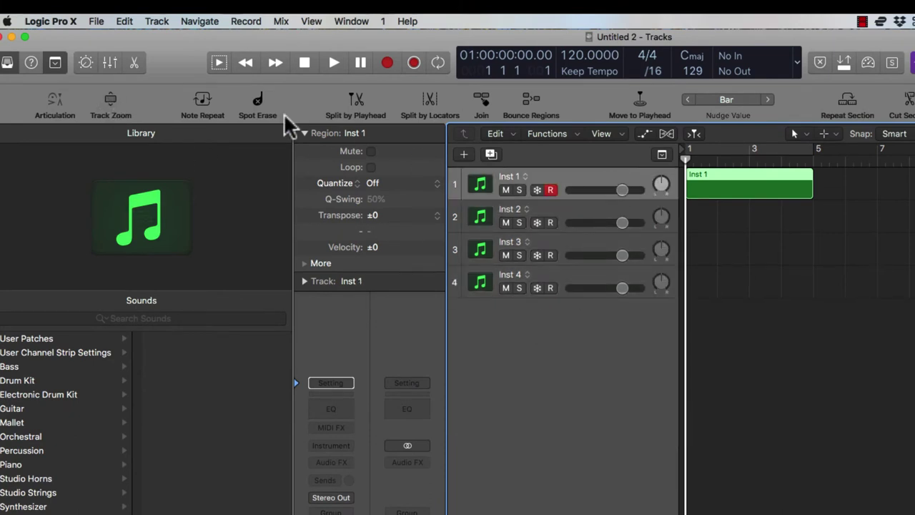
{"action": "left_click", "coordinate": [110, 100]}
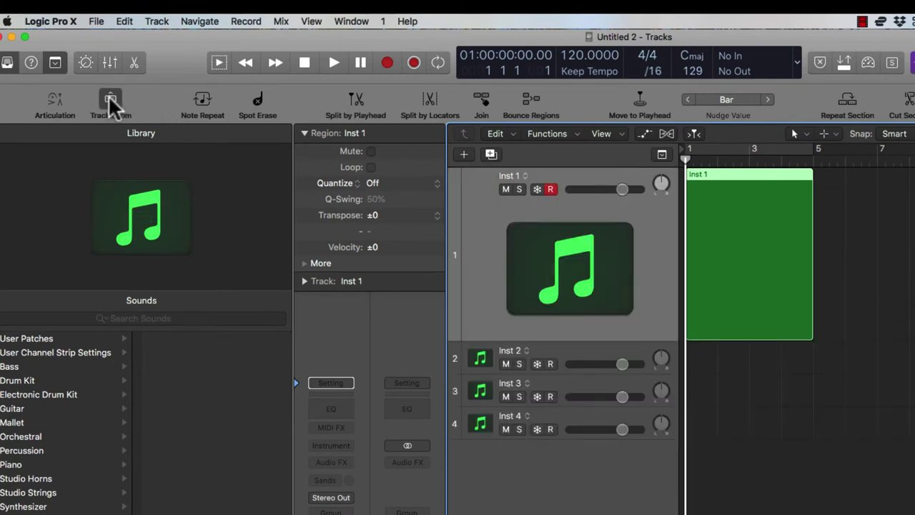
{"action": "left_click", "coordinate": [108, 96]}
{"action": "left_click", "coordinate": [108, 96]}
{"action": "left_click", "coordinate": [108, 96]}
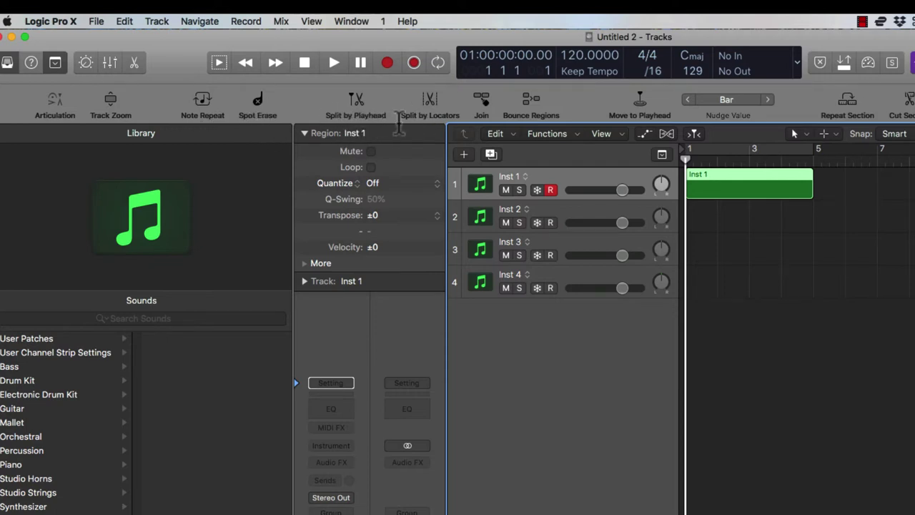
Step: Move the playhead to bar 3 and split the Inst 1 region there
{"action": "left_click_drag", "start_coordinate": [684, 158], "coordinate": [754, 163]}
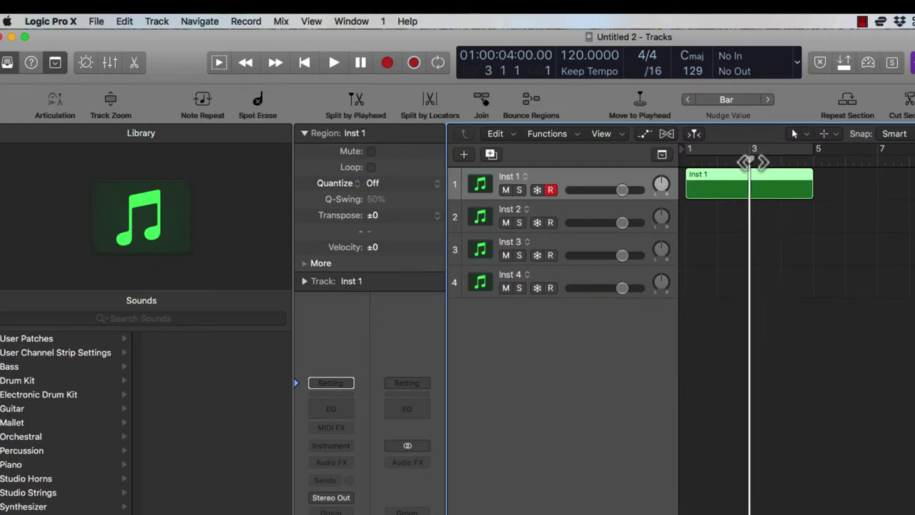
{"action": "left_click", "coordinate": [355, 100]}
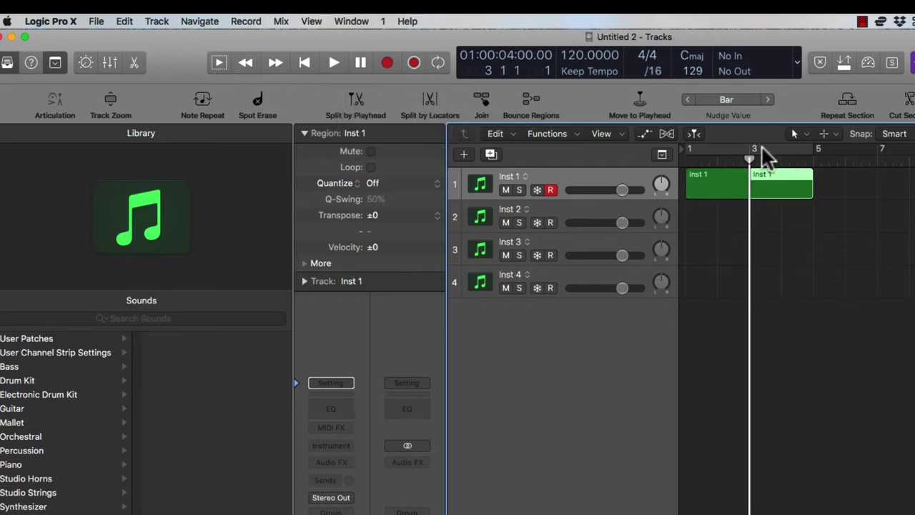
Step: Set the cycle range from bar 4 to bar 5 and split the second Inst 1 region by the locators
{"action": "left_click_drag", "start_coordinate": [778, 143], "coordinate": [800, 148]}
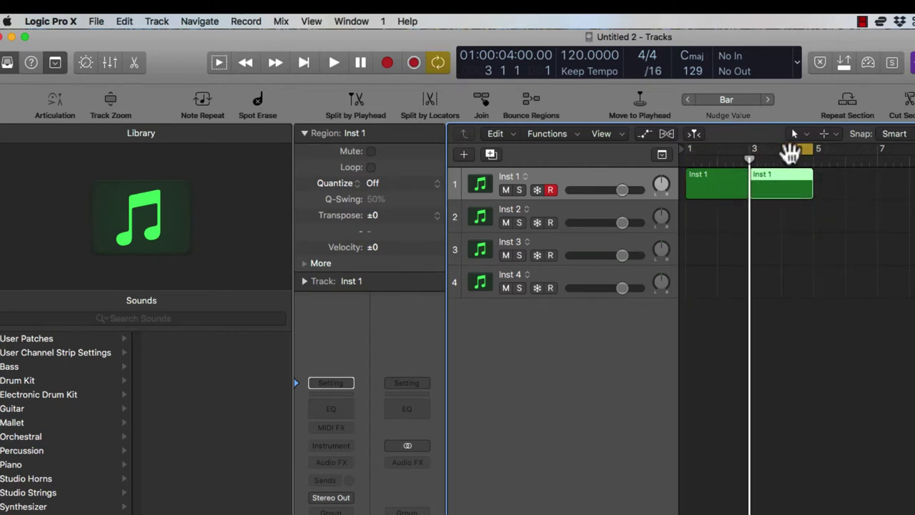
{"action": "left_click", "coordinate": [786, 148]}
{"action": "left_click", "coordinate": [786, 146]}
{"action": "mouse_move", "coordinate": [789, 147]}
{"action": "left_mouse_down"}
{"action": "mouse_move", "coordinate": [760, 148]}
{"action": "mouse_move", "coordinate": [807, 156]}
{"action": "mouse_move", "coordinate": [756, 150]}
{"action": "mouse_move", "coordinate": [783, 156]}
{"action": "left_mouse_up"}
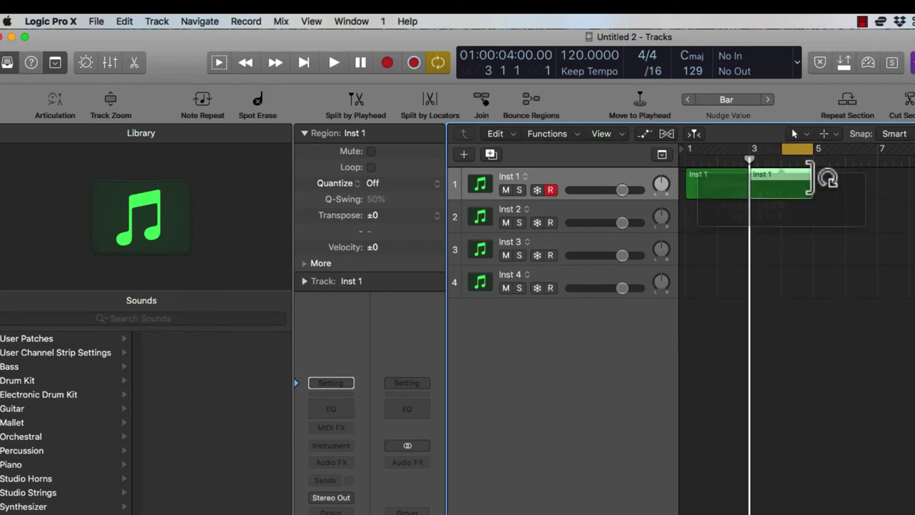
{"action": "key", "text": "super+t"}
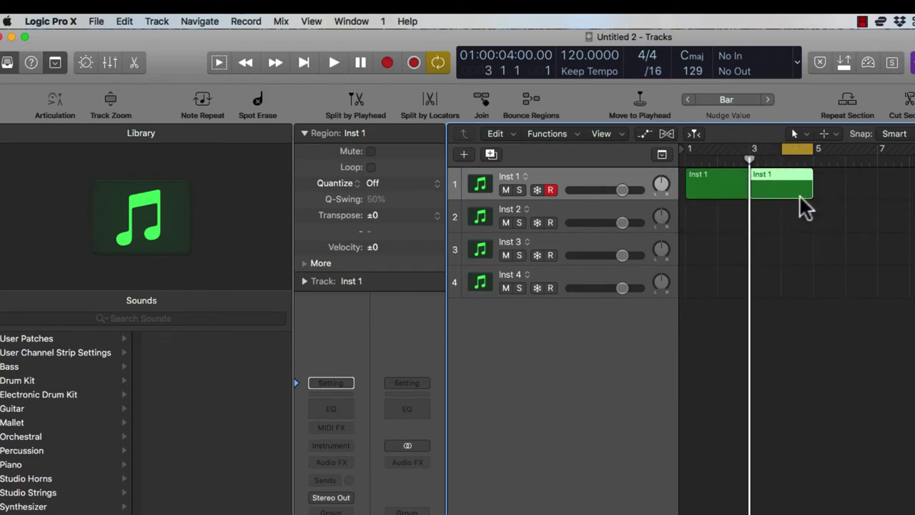
{"action": "left_click", "coordinate": [429, 98]}
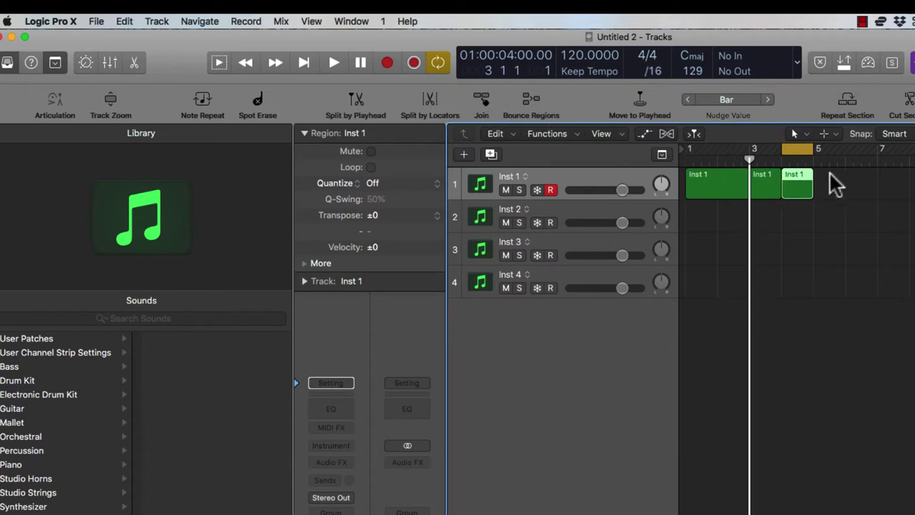
Step: Join the three adjacent Inst 1 regions into a single region from bar 1 to bar 5
{"action": "left_click_drag", "start_coordinate": [829, 173], "coordinate": [680, 182]}
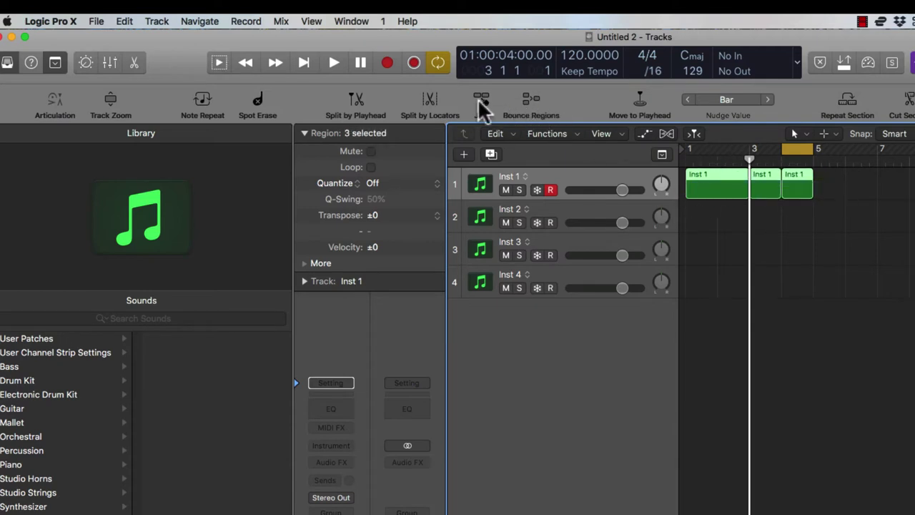
{"action": "left_click", "coordinate": [481, 104]}
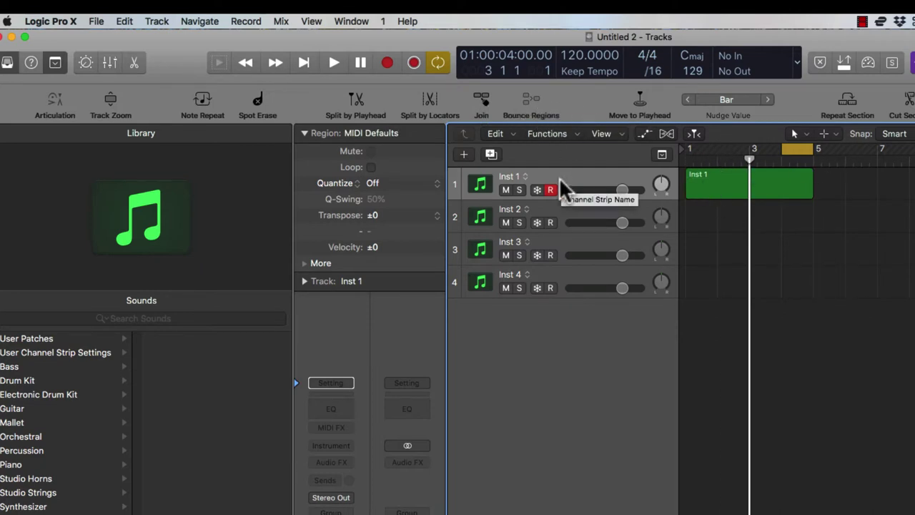
Step: Open the Bounce Regions In Place options for the joined Inst 1 region and cancel, using both the toolbar function and the region's Bounce In Place command
{"action": "left_click", "coordinate": [638, 174]}
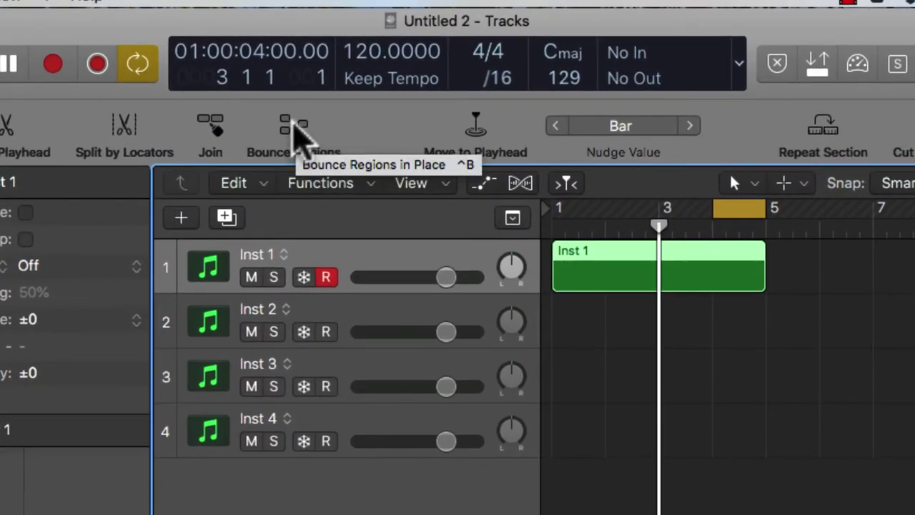
{"action": "left_click", "coordinate": [300, 135]}
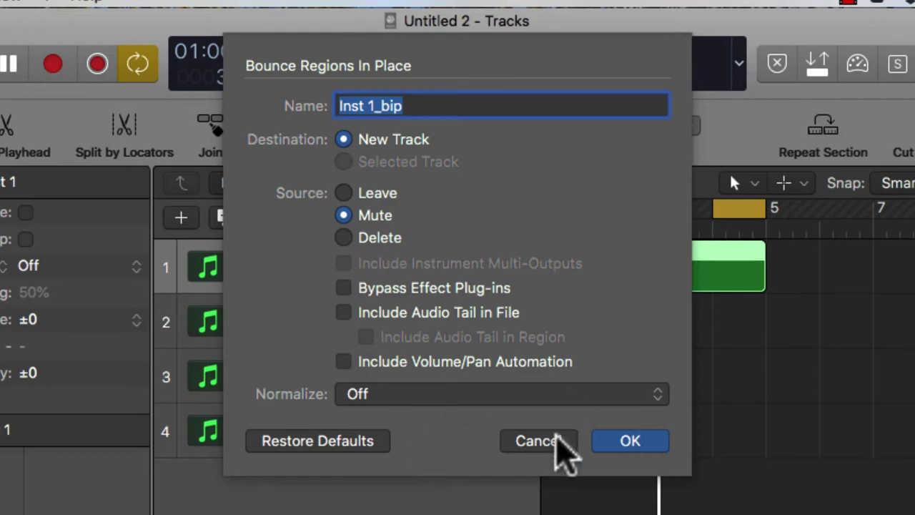
{"action": "left_click", "coordinate": [557, 442]}
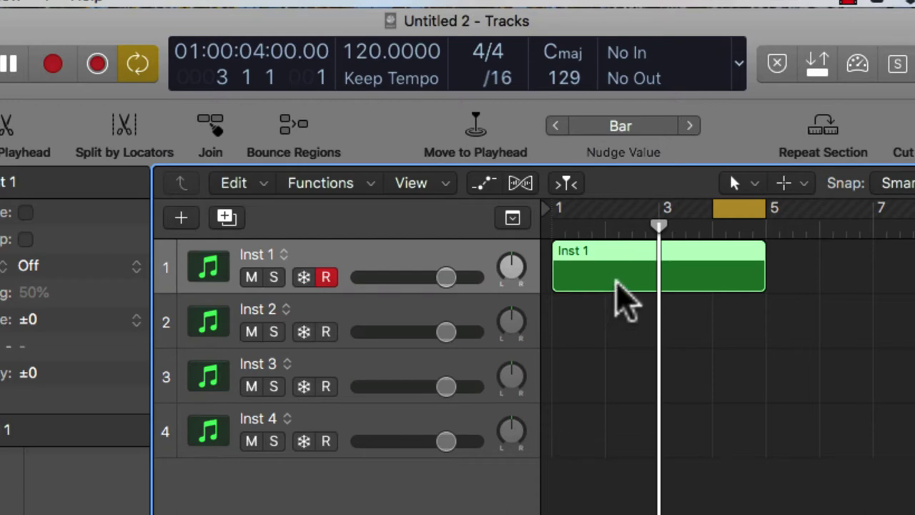
{"action": "right_click", "coordinate": [627, 246]}
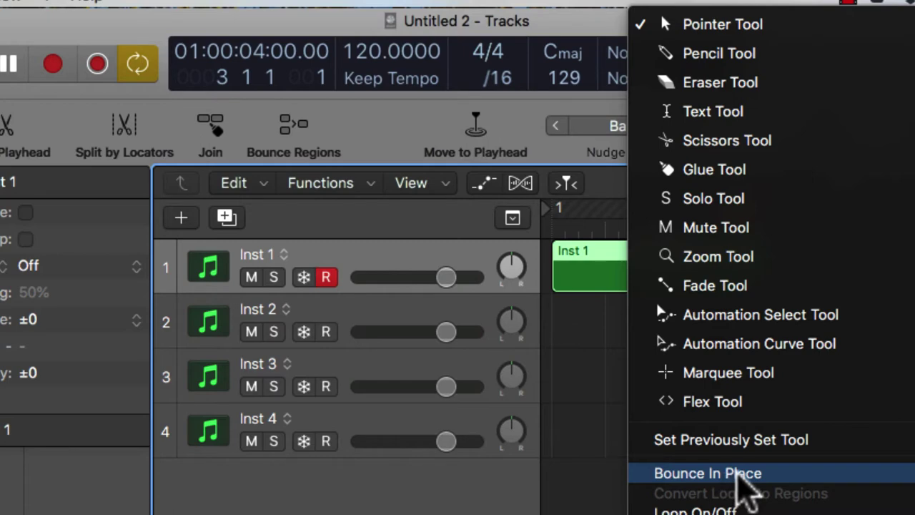
{"action": "left_click", "coordinate": [743, 475]}
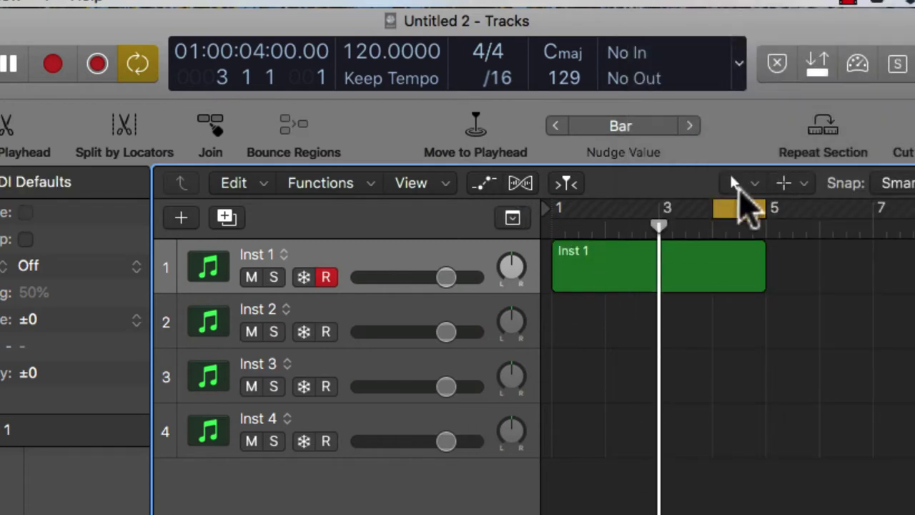
Step: Turn off cycle mode and shift the Inst 1 region to start at bar 3
{"action": "left_click", "coordinate": [740, 225]}
{"action": "left_click", "coordinate": [743, 225]}
{"action": "left_click_drag", "start_coordinate": [623, 255], "coordinate": [736, 272]}
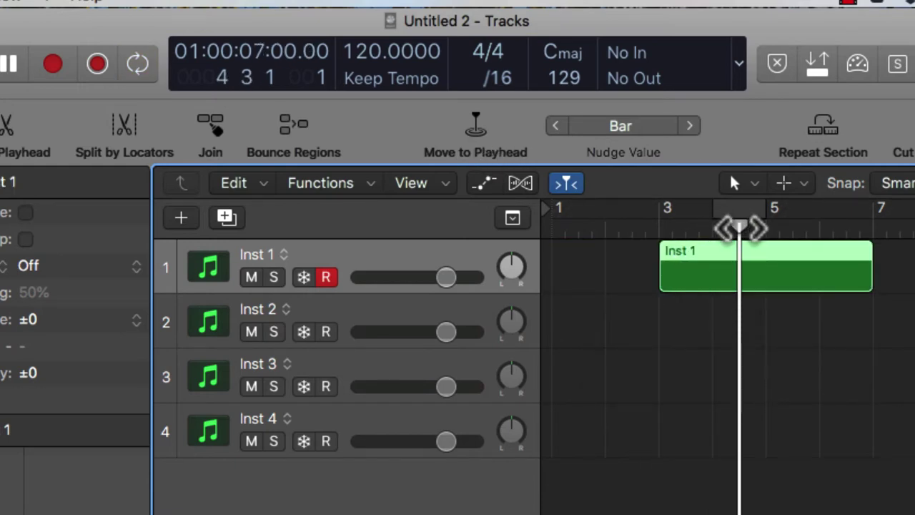
Step: Set the playhead at bar 11 and use Move to Playhead to relocate the Inst 1 region there
{"action": "left_click_drag", "start_coordinate": [739, 227], "coordinate": [914, 258]}
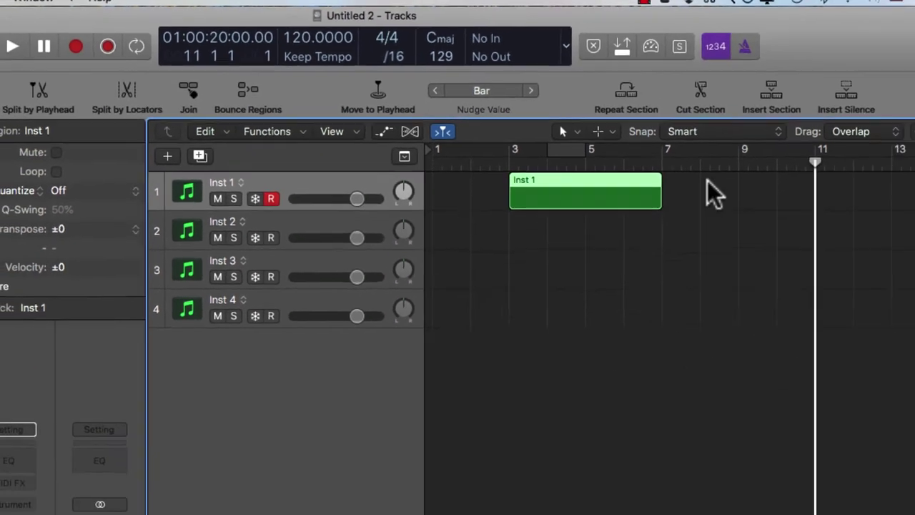
{"action": "left_click", "coordinate": [378, 87]}
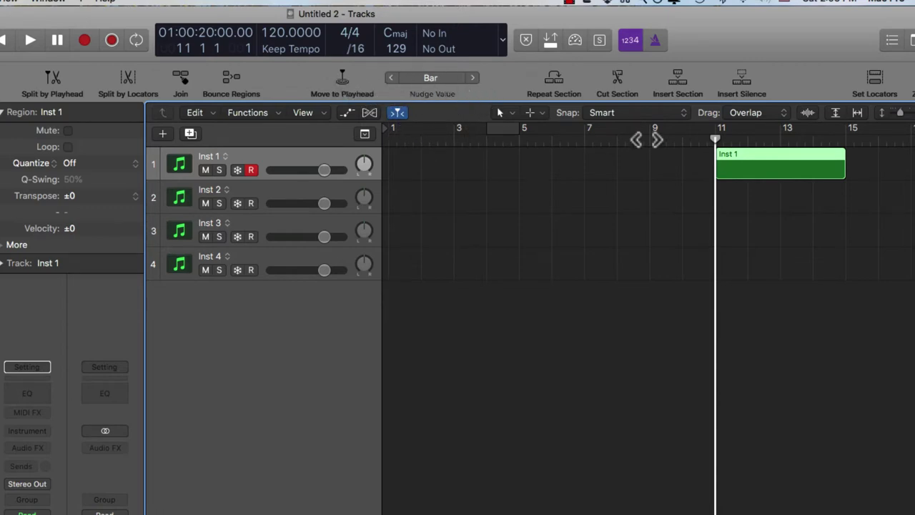
Step: Return the Inst 1 region to bar 1 and apply Repeat Section to the bar 4 to bar 5 range
{"action": "left_click", "coordinate": [553, 76]}
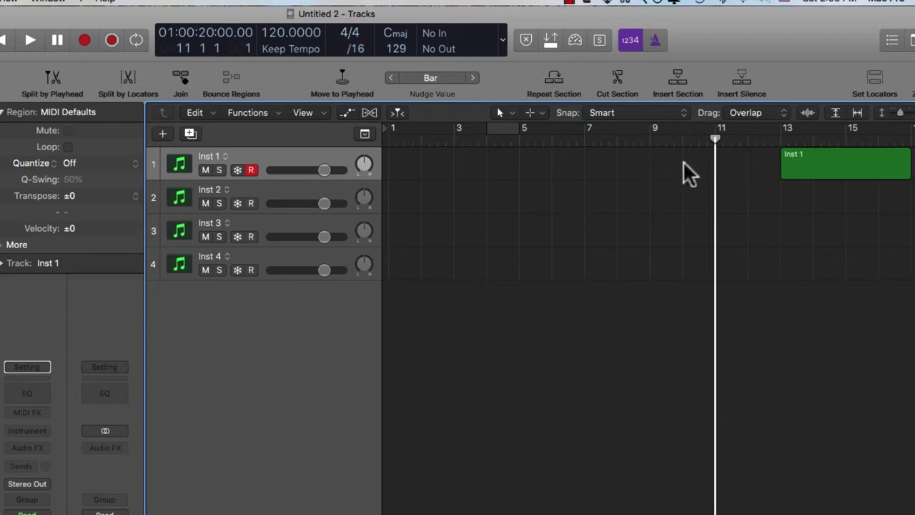
{"action": "left_click_drag", "start_coordinate": [854, 164], "coordinate": [454, 160]}
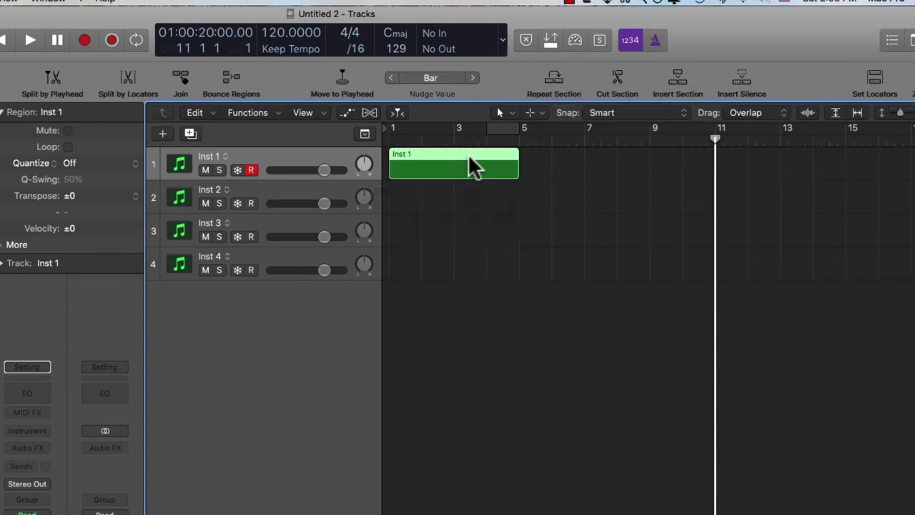
{"action": "left_click", "coordinate": [552, 75]}
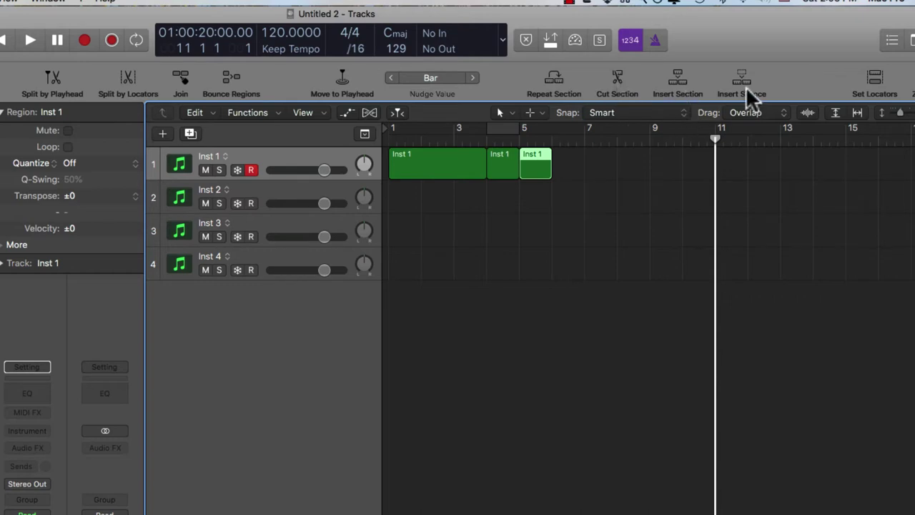
{"action": "left_click", "coordinate": [569, 179]}
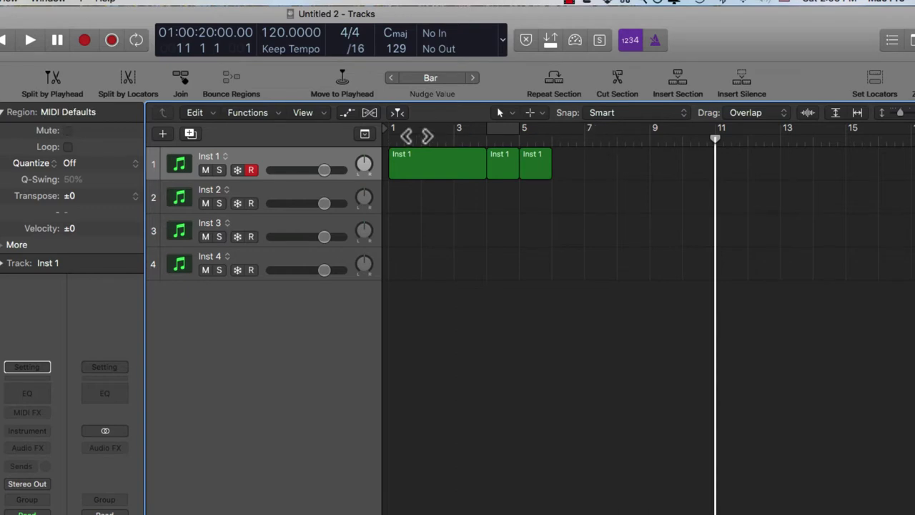
Step: Set the cycle range from bar 1 to bar 3 and reduce the Inst 1 track to one region filling that range
{"action": "left_click_drag", "start_coordinate": [399, 132], "coordinate": [449, 132]}
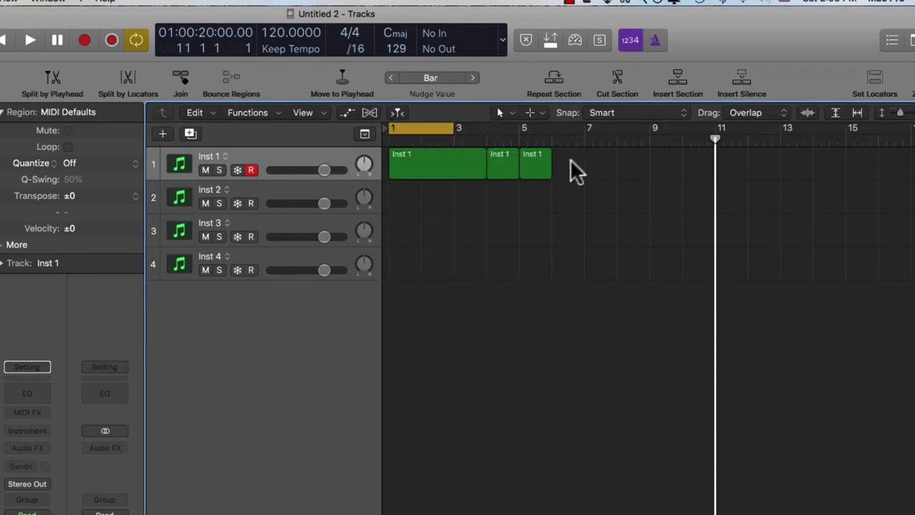
{"action": "left_click_drag", "start_coordinate": [573, 164], "coordinate": [451, 171]}
{"action": "key", "text": "Delete"}
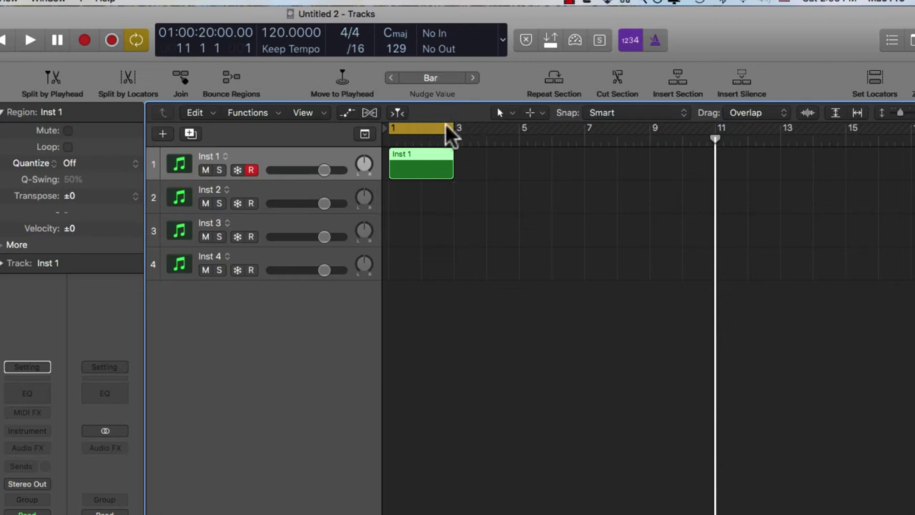
Step: Repeat the bar 1 to bar 3 section twice and select the last resulting Inst 1 region
{"action": "left_click", "coordinate": [555, 77]}
{"action": "left_click", "coordinate": [555, 77]}
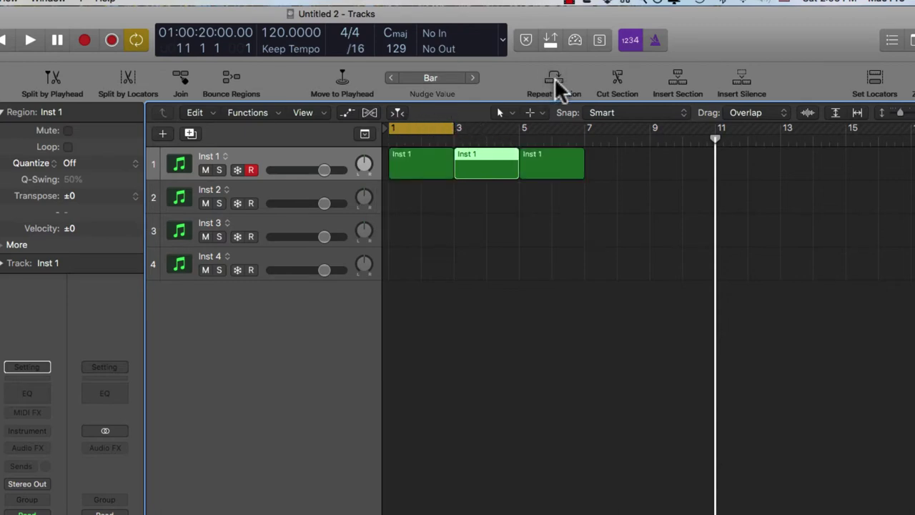
{"action": "left_click", "coordinate": [542, 213]}
{"action": "left_click", "coordinate": [546, 166]}
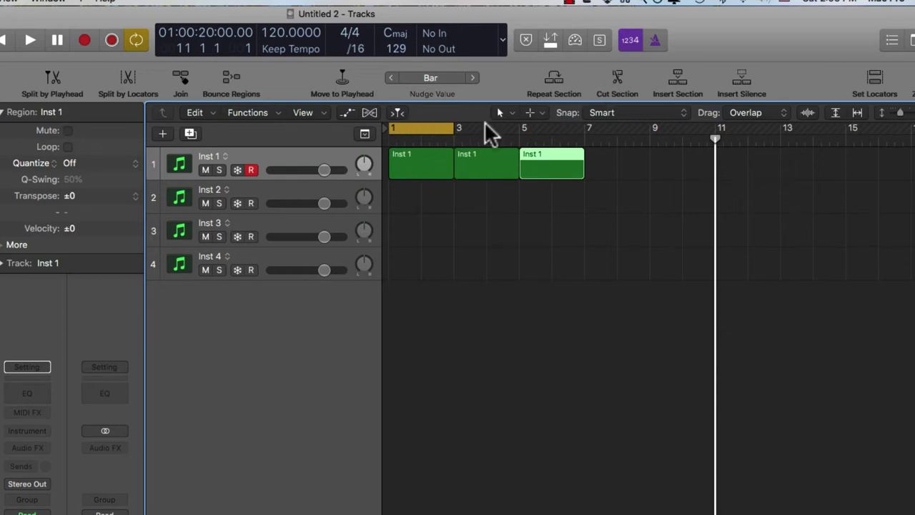
Step: Set the cycle range from bar 3 to bar 5, cut that section and insert it at the playhead at bar 11
{"action": "left_click_drag", "start_coordinate": [398, 128], "coordinate": [478, 128]}
{"action": "left_click", "coordinate": [616, 75]}
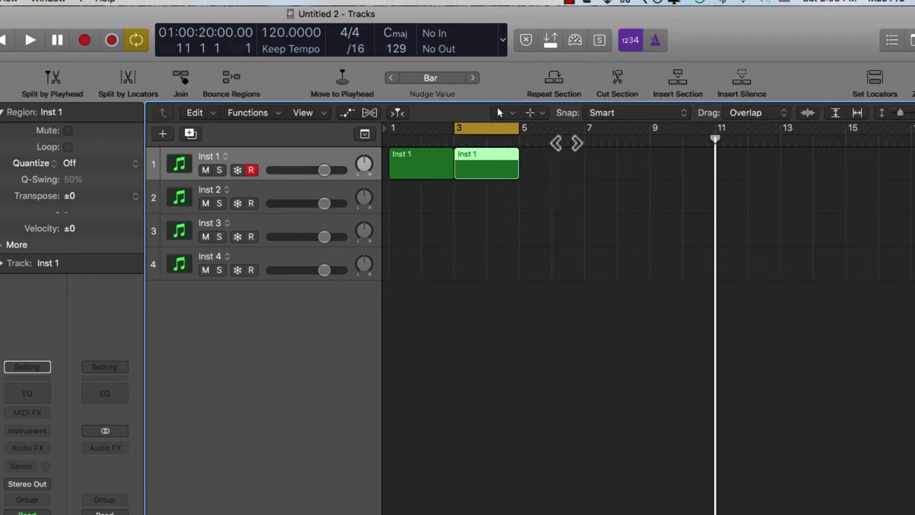
{"action": "left_click", "coordinate": [678, 82]}
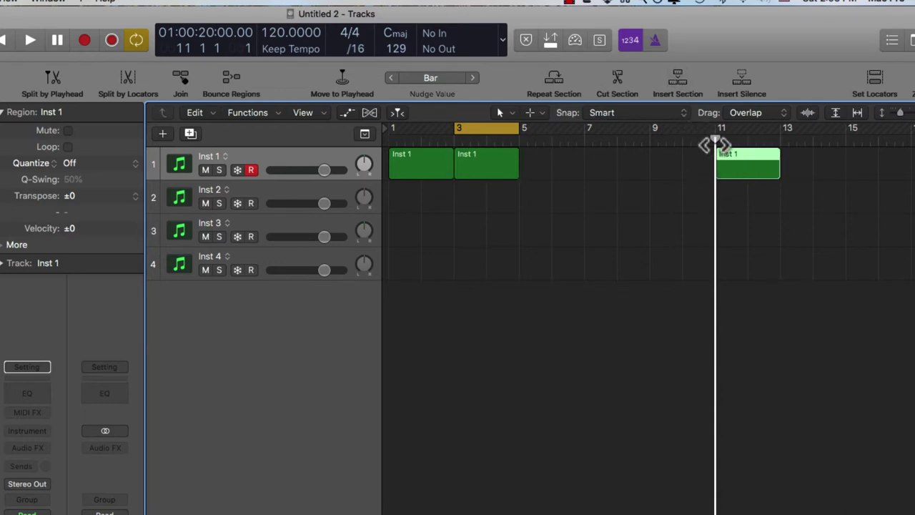
Step: Move the playhead to bar 6 beat 3 and turn Zoom on and off for the Inst 1 region at bar 3
{"action": "left_click_drag", "start_coordinate": [716, 141], "coordinate": [569, 140]}
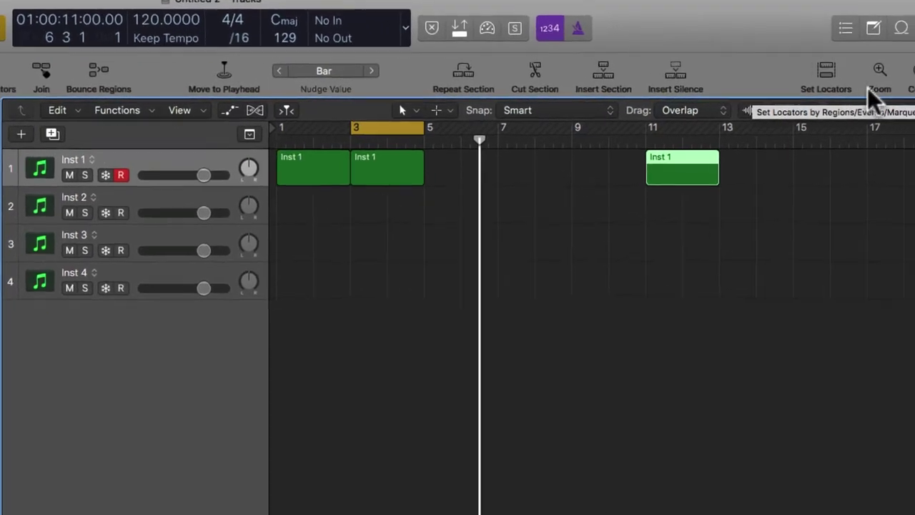
{"action": "key", "text": "Left"}
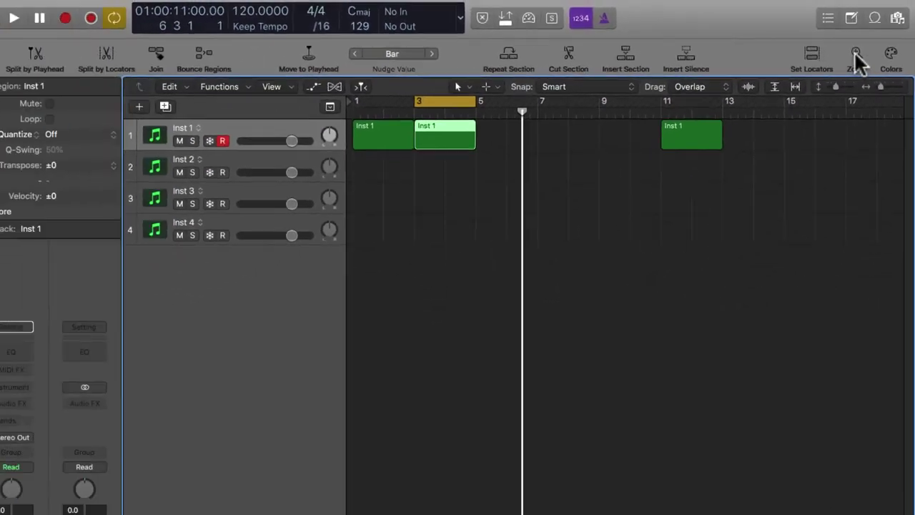
{"action": "left_click", "coordinate": [837, 62]}
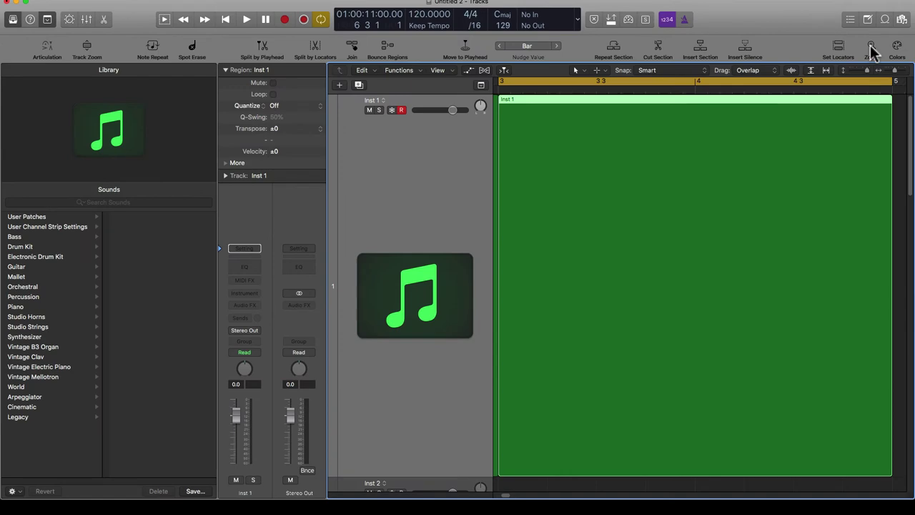
{"action": "left_click", "coordinate": [873, 51]}
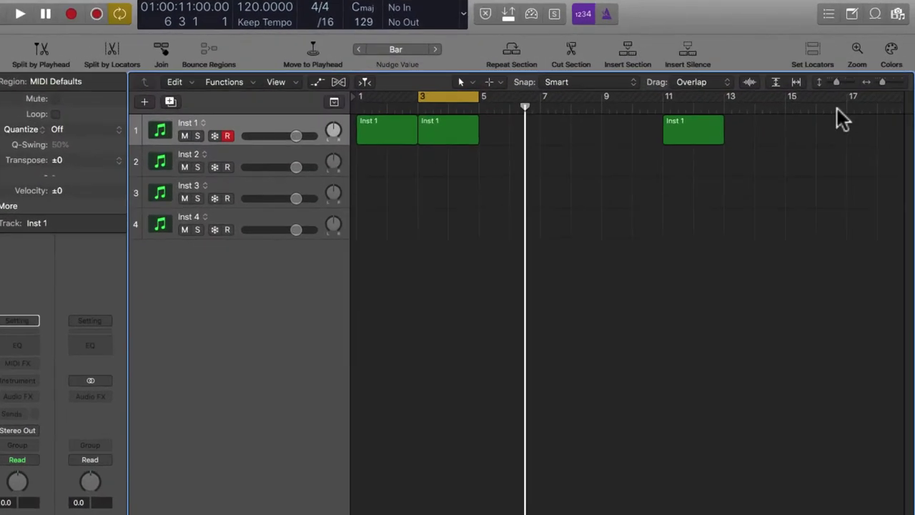
Step: Color the Inst 1 regions at bar 1 and bar 11 blue with the color palette, and close the palette
{"action": "left_click", "coordinate": [886, 55]}
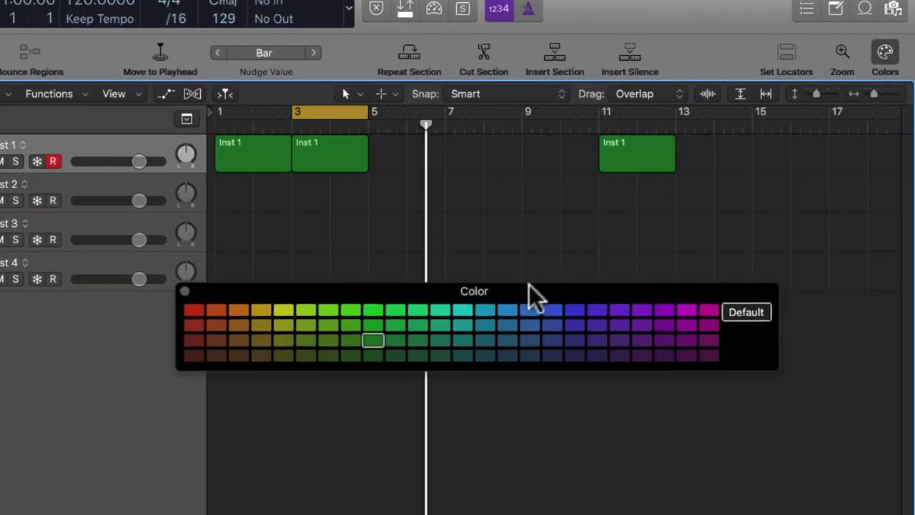
{"action": "left_click", "coordinate": [258, 162]}
{"action": "left_click", "coordinate": [227, 297]}
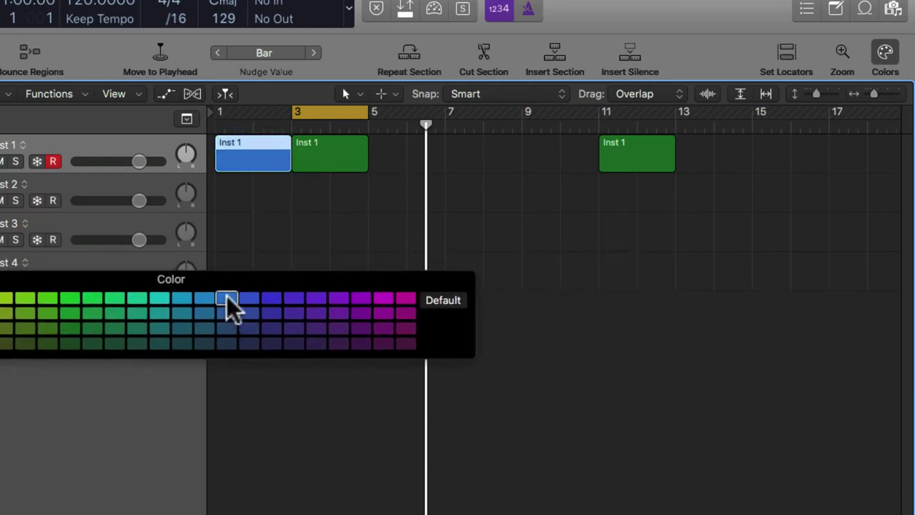
{"action": "left_click", "coordinate": [321, 159]}
{"action": "left_click", "coordinate": [611, 161]}
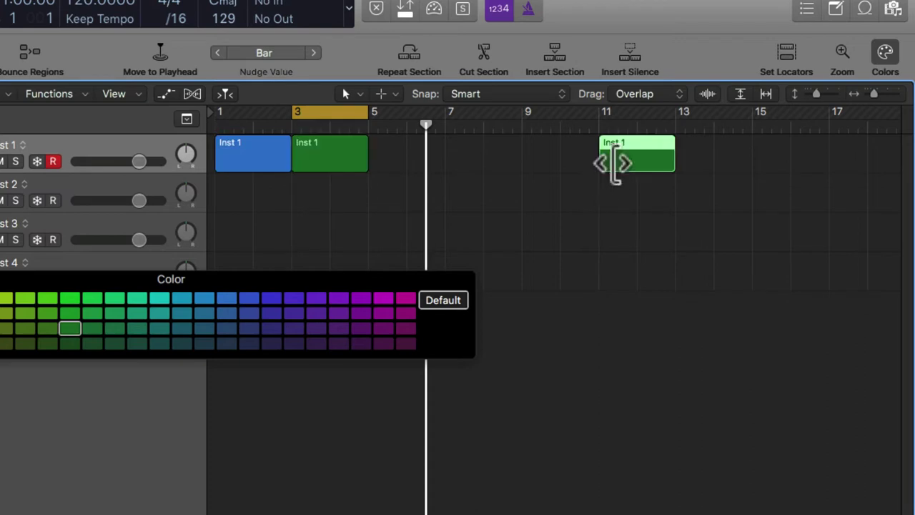
{"action": "left_click", "coordinate": [227, 298]}
{"action": "left_click", "coordinate": [317, 497]}
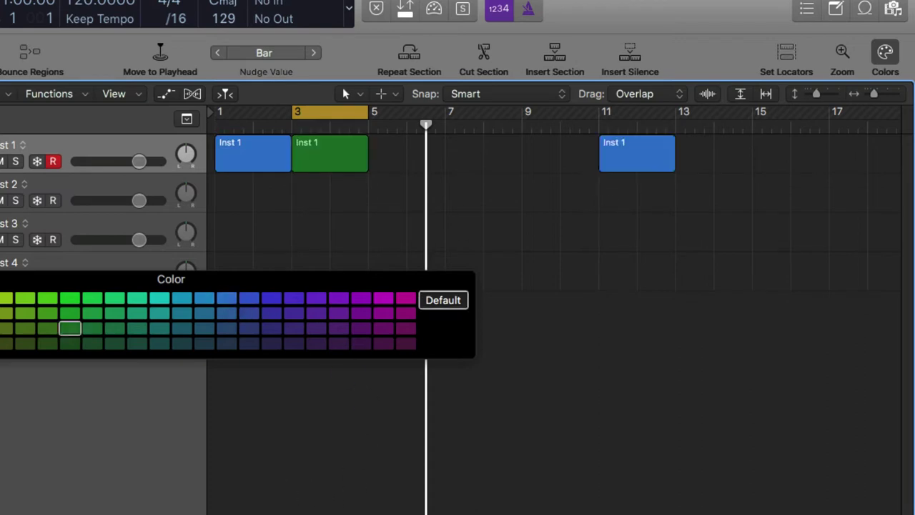
{"action": "key", "text": "alt+c"}
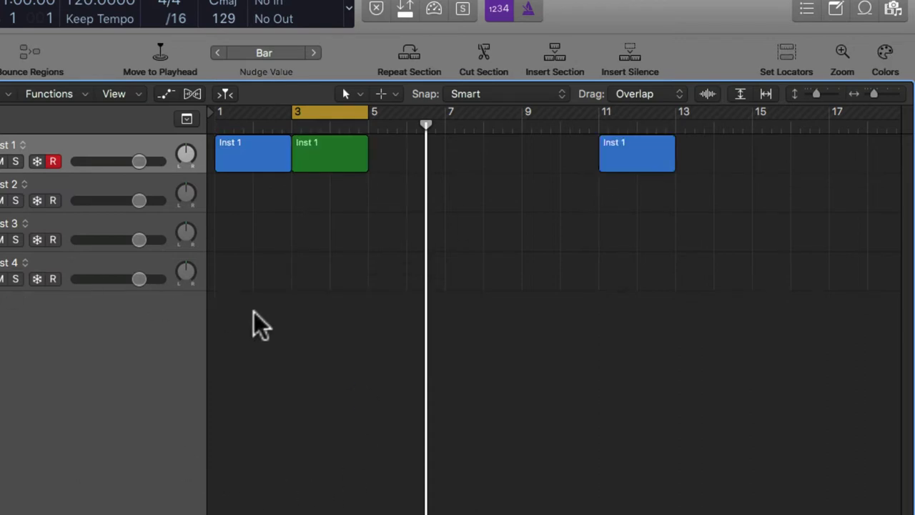
Step: Delete all three Inst 1 regions and hide the toolbar
{"action": "left_click_drag", "start_coordinate": [729, 143], "coordinate": [266, 141]}
{"action": "key", "text": "Delete"}
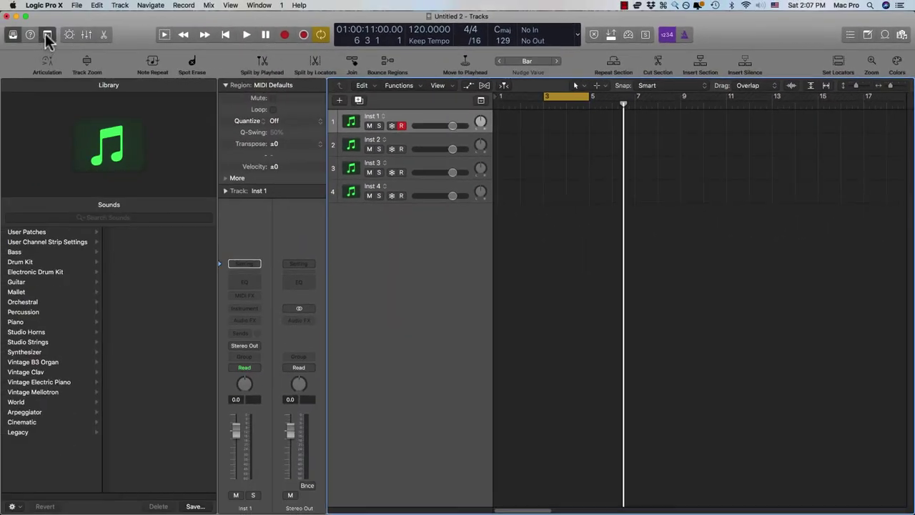
{"action": "left_click", "coordinate": [47, 35]}
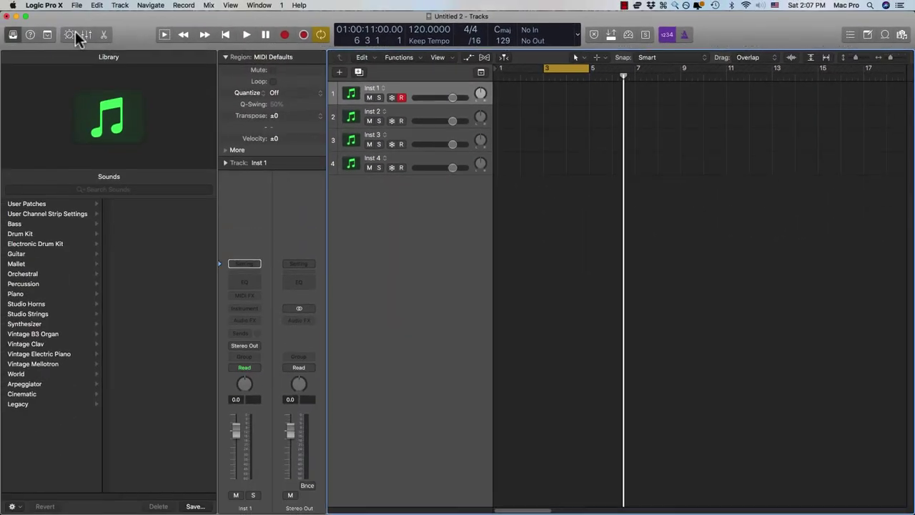
Step: Show and hide the Smart Controls, and do the same with the Mixer
{"action": "left_click", "coordinate": [71, 32]}
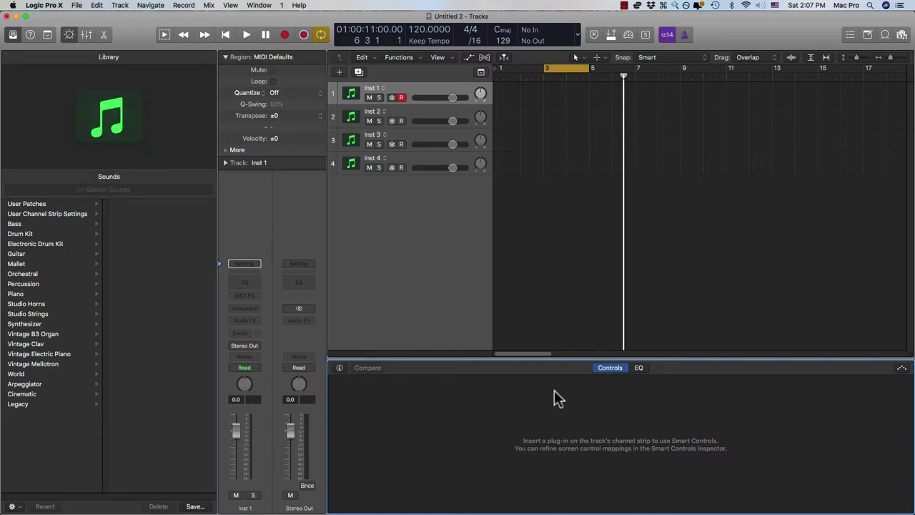
{"action": "left_click", "coordinate": [68, 36]}
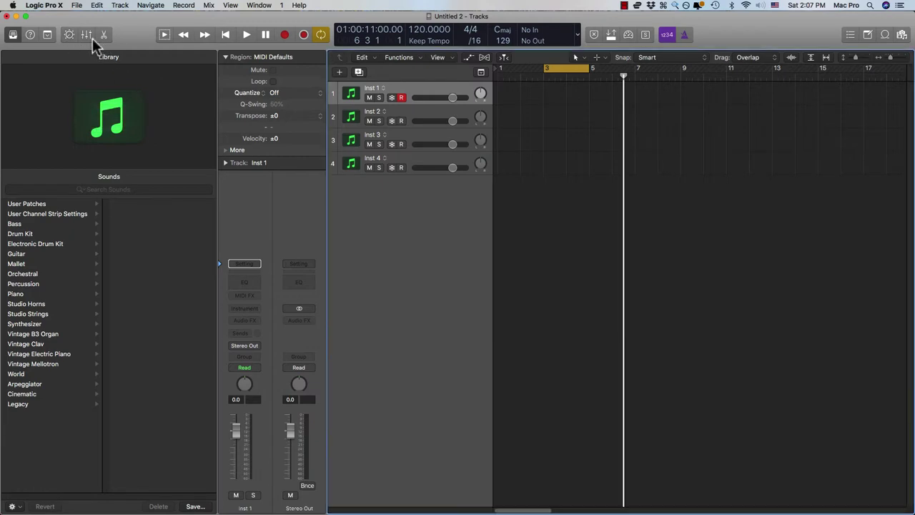
{"action": "left_click", "coordinate": [87, 35]}
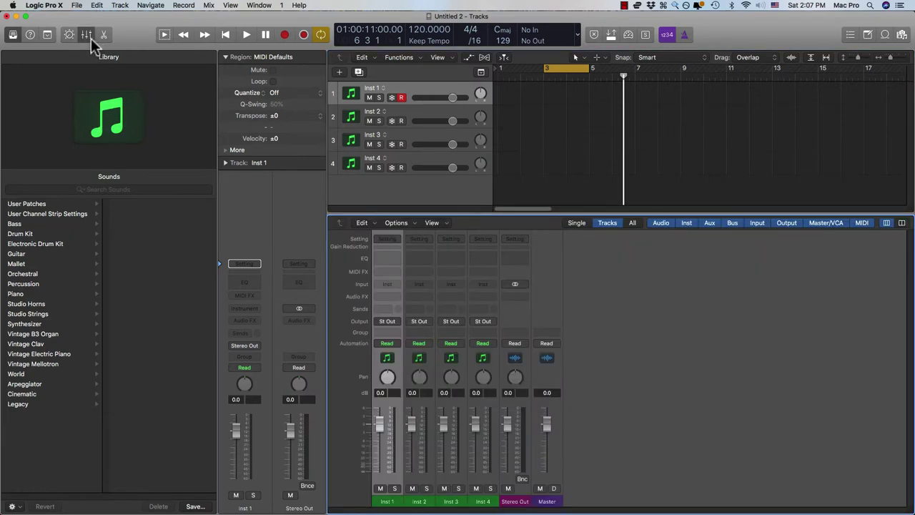
{"action": "left_click", "coordinate": [89, 36]}
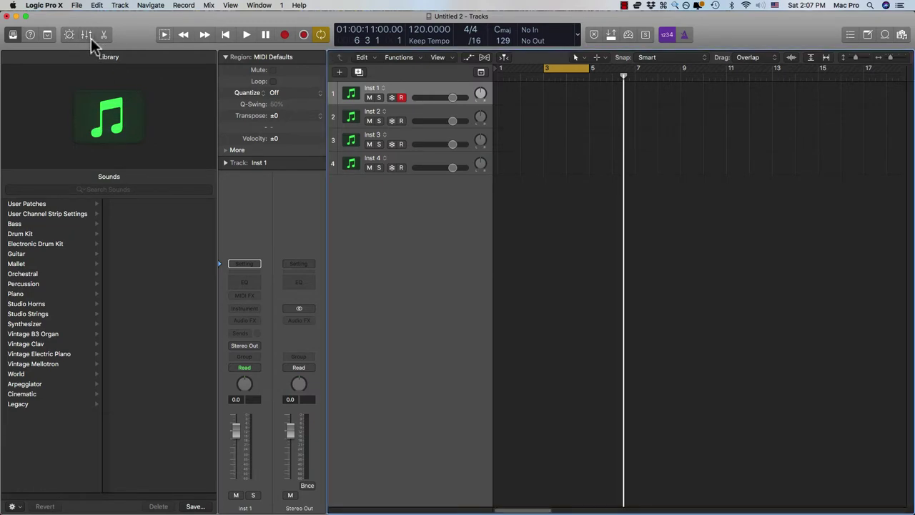
Step: Show and hide the Mixer once more, and show the Smart Controls
{"action": "left_click", "coordinate": [87, 36]}
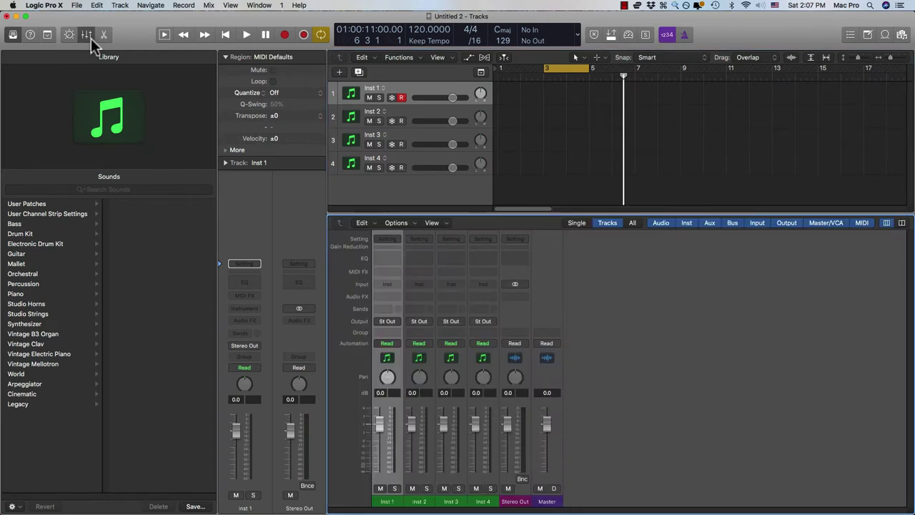
{"action": "left_click", "coordinate": [87, 35]}
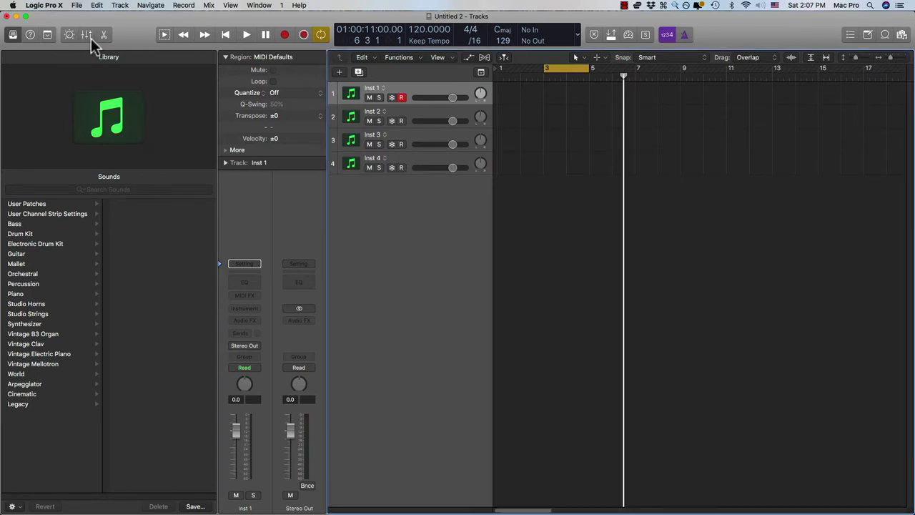
{"action": "key", "text": "b"}
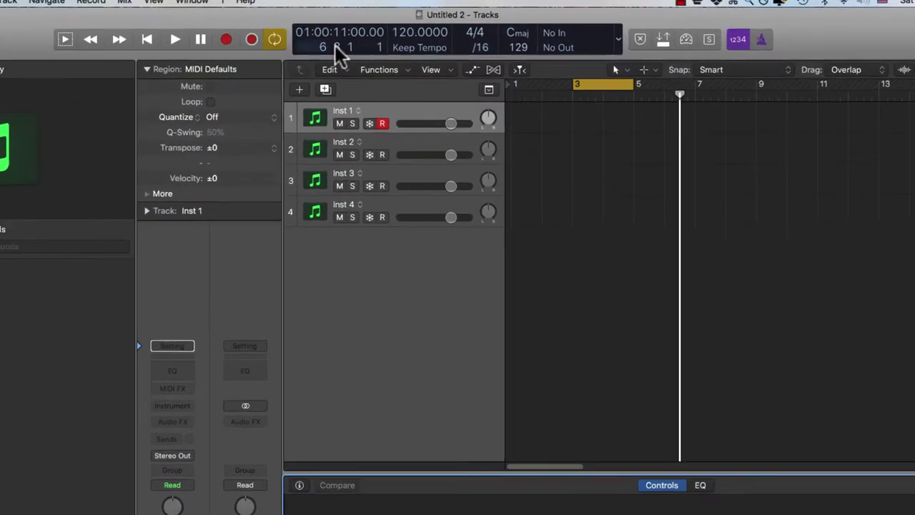
{"action": "left_click", "coordinate": [527, 133]}
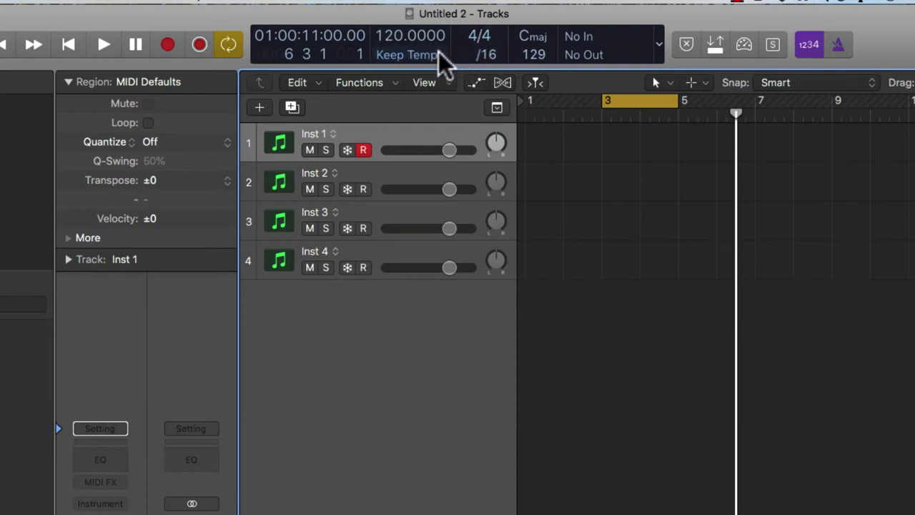
Step: Show the toolbar, look through its customization options, and accept them as they are
{"action": "key", "text": "ctrl+alt+super+t"}
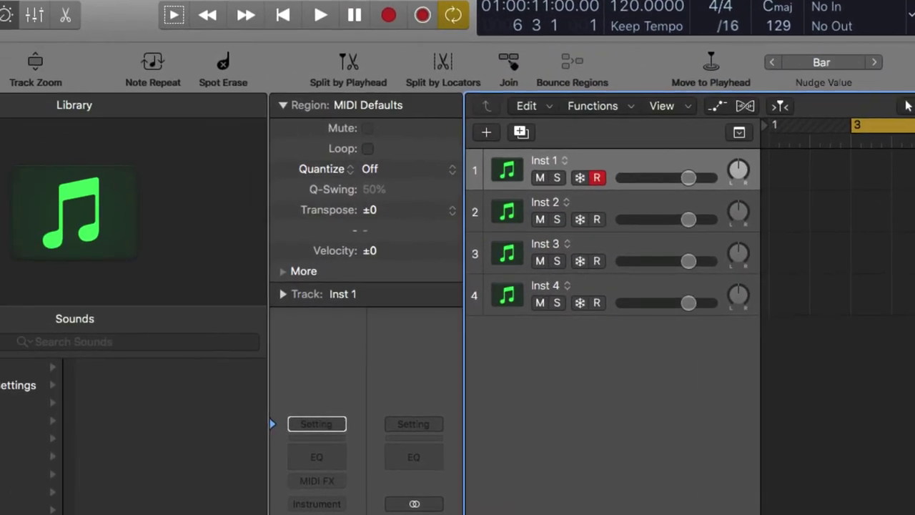
{"action": "right_click", "coordinate": [277, 59]}
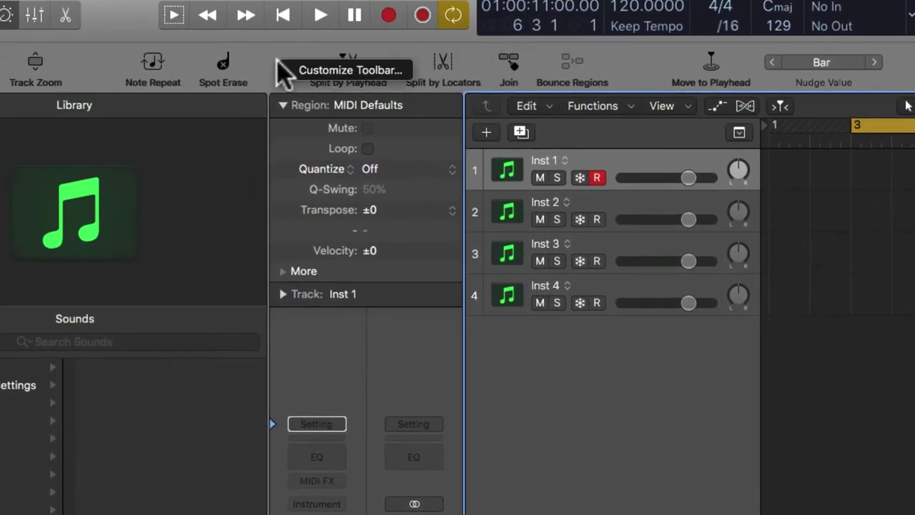
{"action": "left_click", "coordinate": [289, 66]}
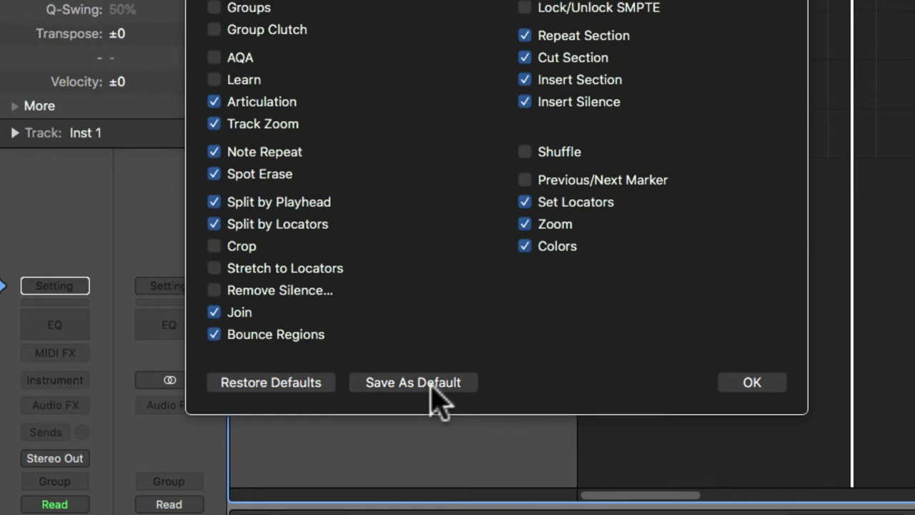
{"action": "left_click", "coordinate": [751, 387]}
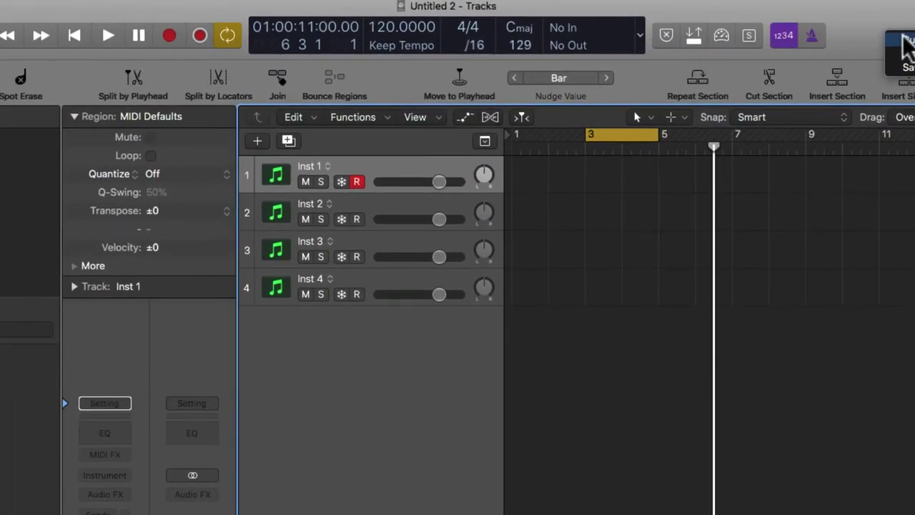
Step: In the control bar and display customization, turn the LCD's Tempo display off and back on, and close the options
{"action": "left_click", "coordinate": [904, 45]}
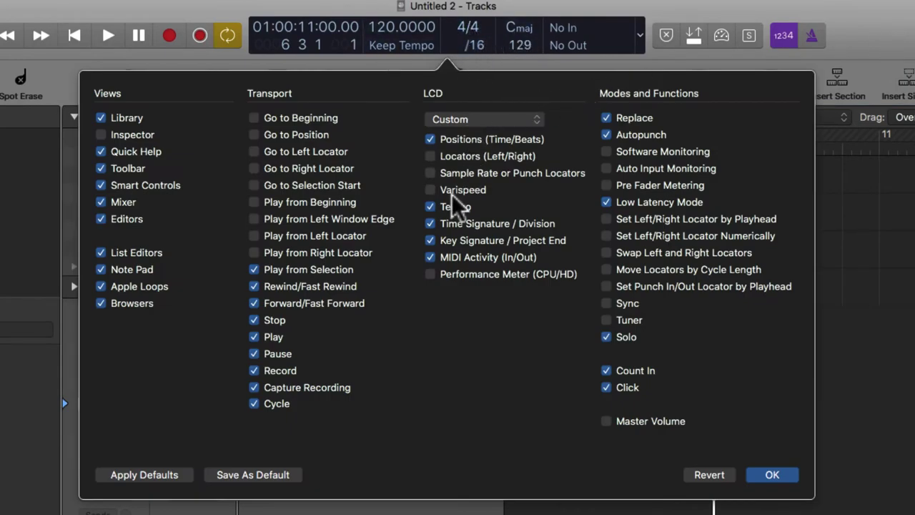
{"action": "left_click", "coordinate": [430, 207]}
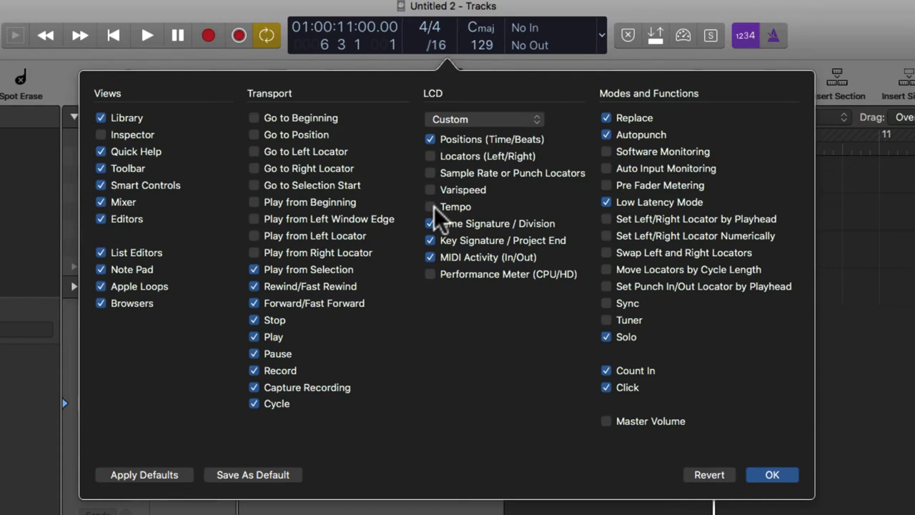
{"action": "left_click", "coordinate": [431, 207]}
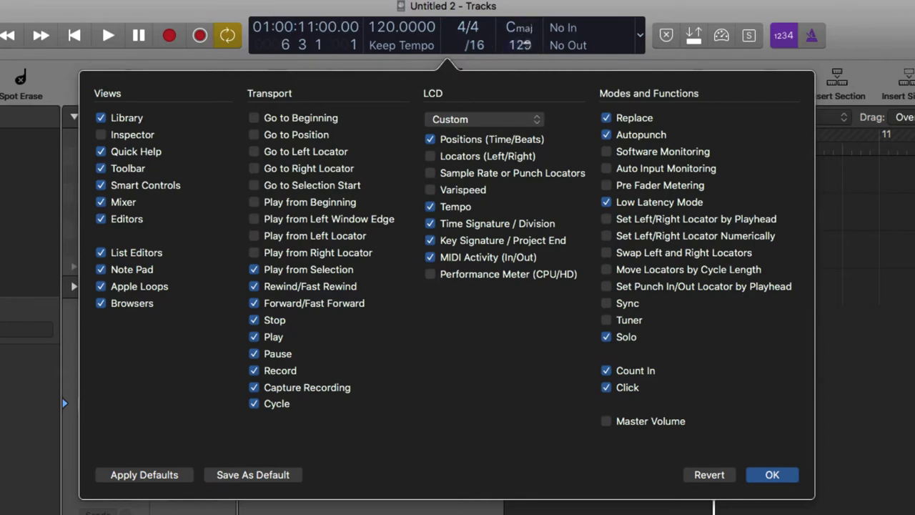
{"action": "key", "text": "Return"}
Step: Set the project end to bar 132 in the LCD, and view the key signature choices without changing the key
{"action": "left_click_drag", "start_coordinate": [528, 45], "coordinate": [523, 48]}
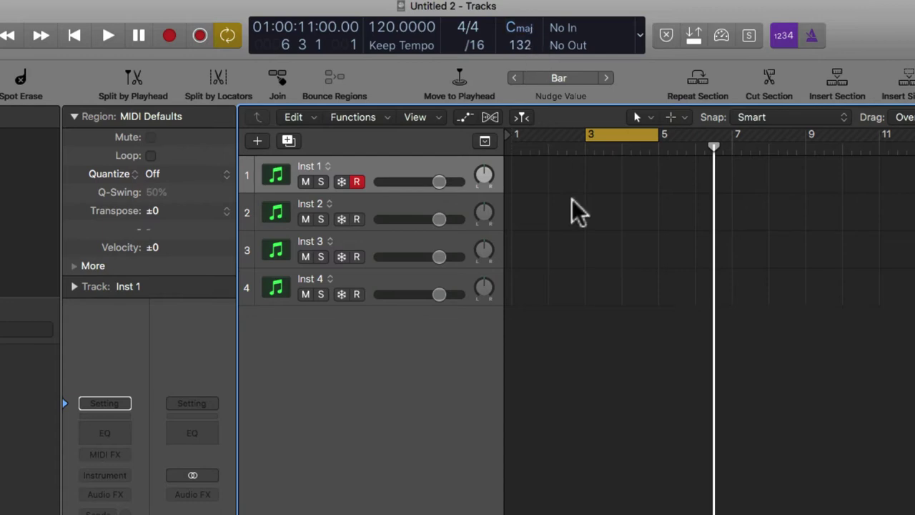
{"action": "left_click", "coordinate": [522, 36]}
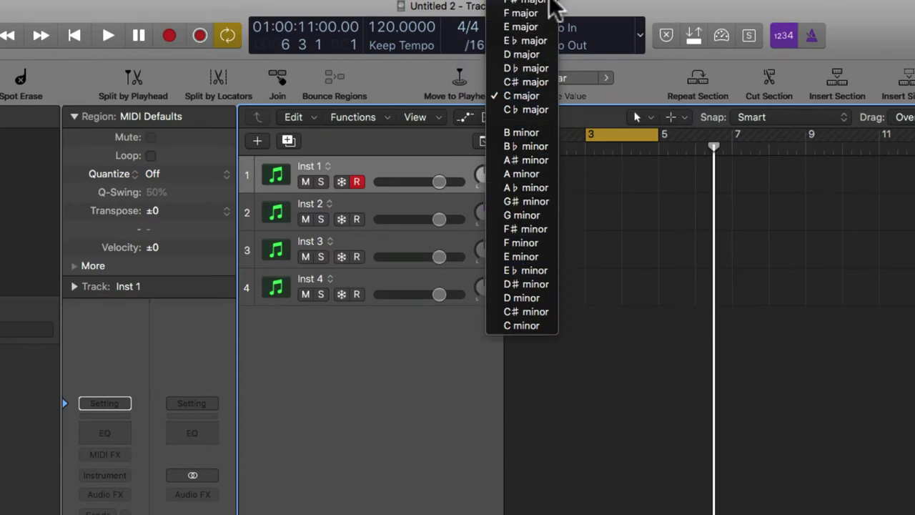
{"action": "left_click", "coordinate": [616, 201]}
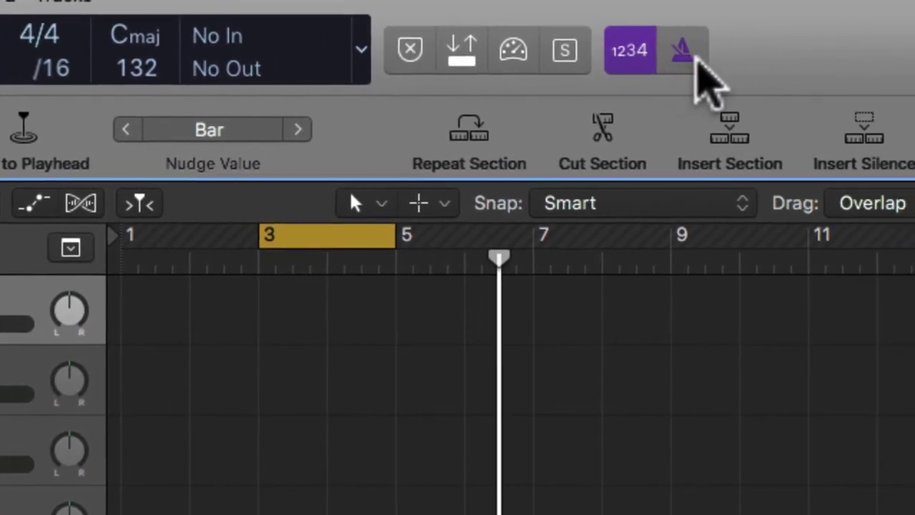
Step: Turn the metronome click on and off, and look at its recording and playback options
{"action": "left_click", "coordinate": [868, 52]}
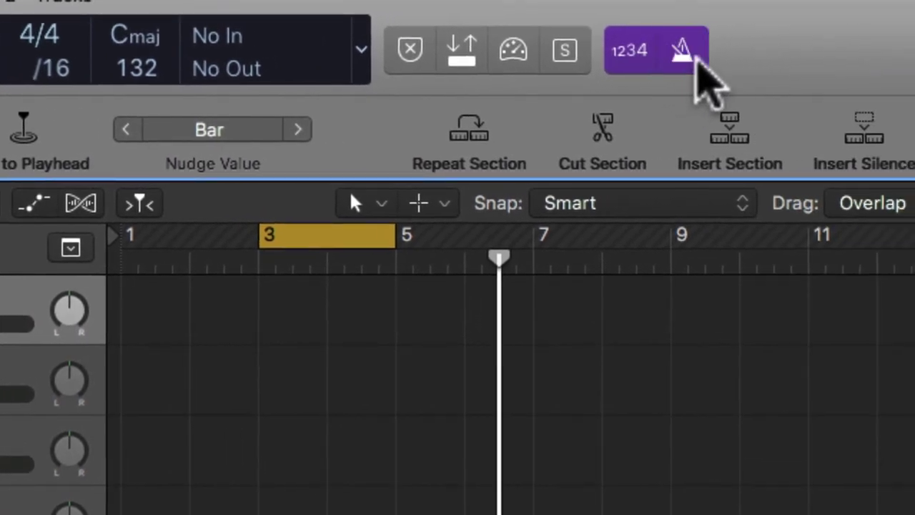
{"action": "right_click", "coordinate": [698, 59]}
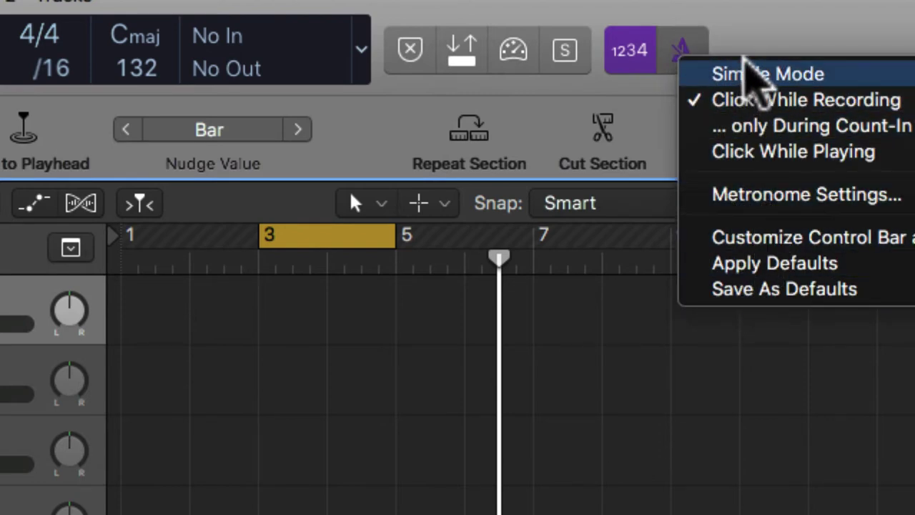
{"action": "left_click", "coordinate": [793, 35]}
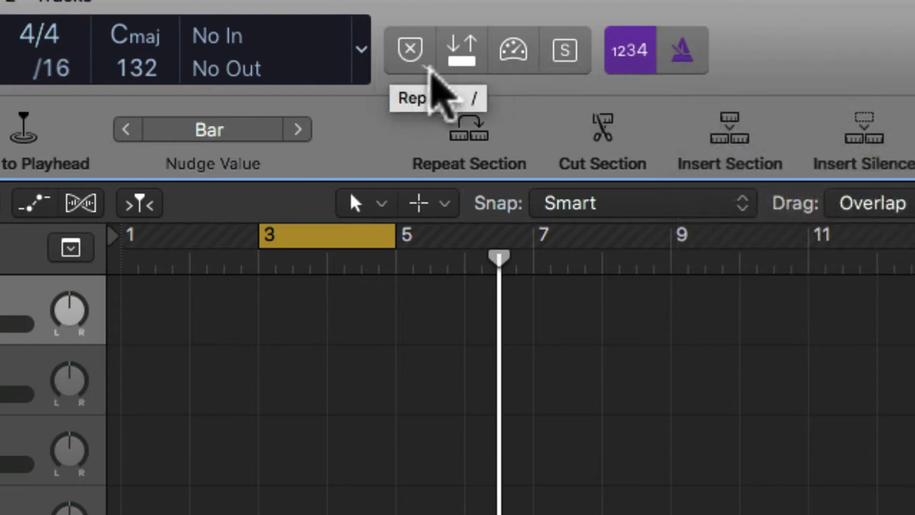
Step: Turn off the cycle range and show the List Editors with the Event list
{"action": "left_click", "coordinate": [299, 239]}
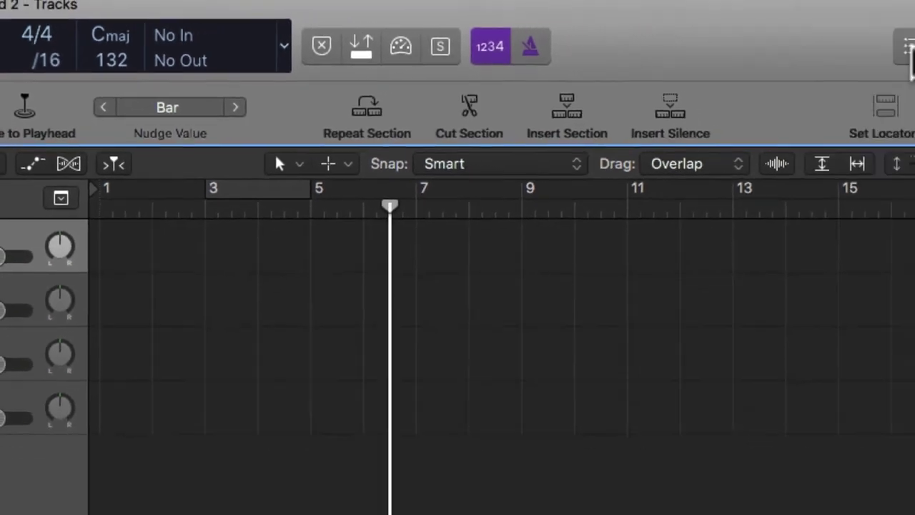
{"action": "left_click", "coordinate": [910, 46]}
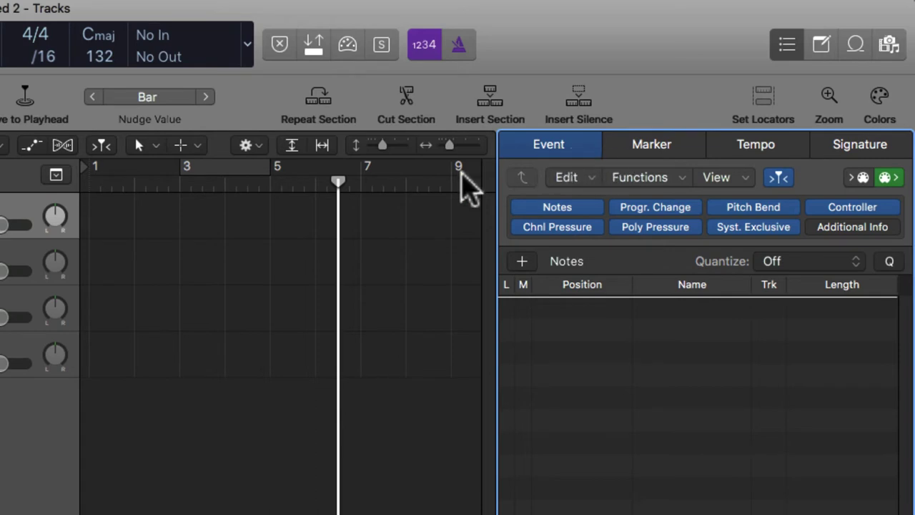
Step: Record a MIDI piano part on track 1 from bar 1 to about bar 5, and stop the recording
{"action": "left_click", "coordinate": [200, 223]}
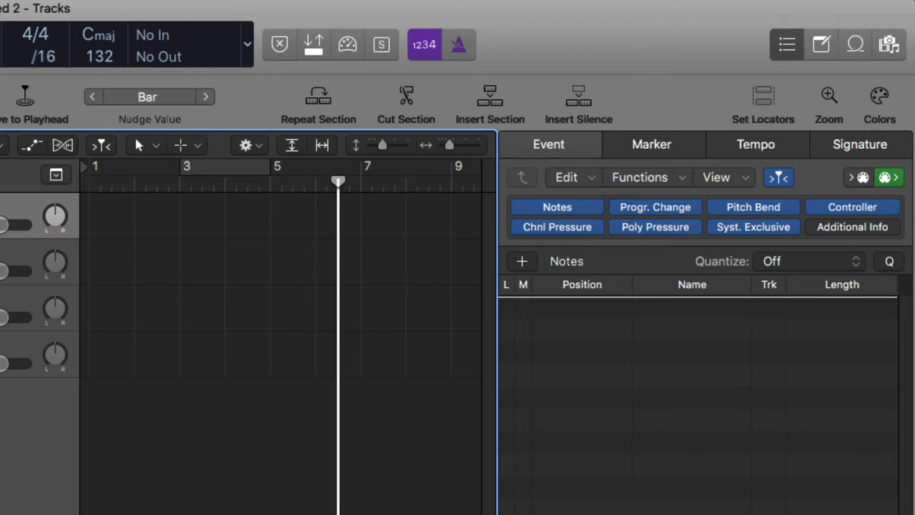
{"action": "key", "text": "Return"}
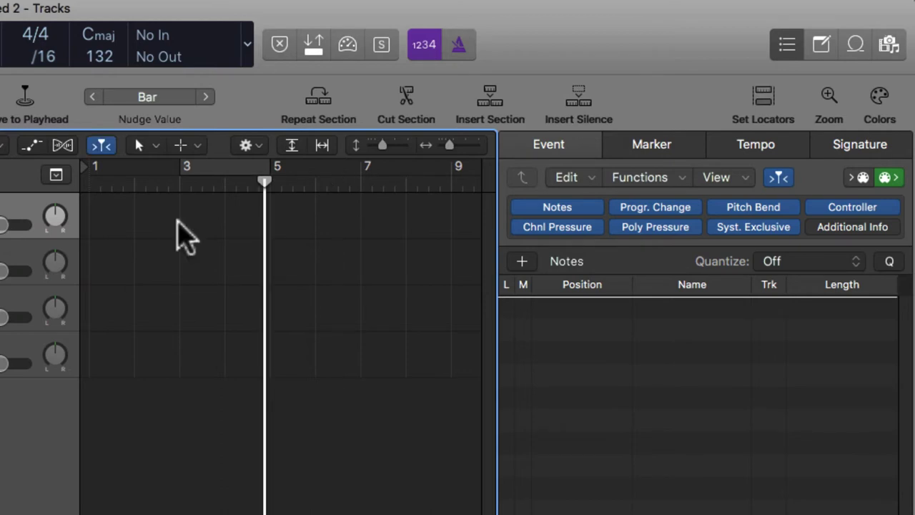
{"action": "key", "text": "r"}
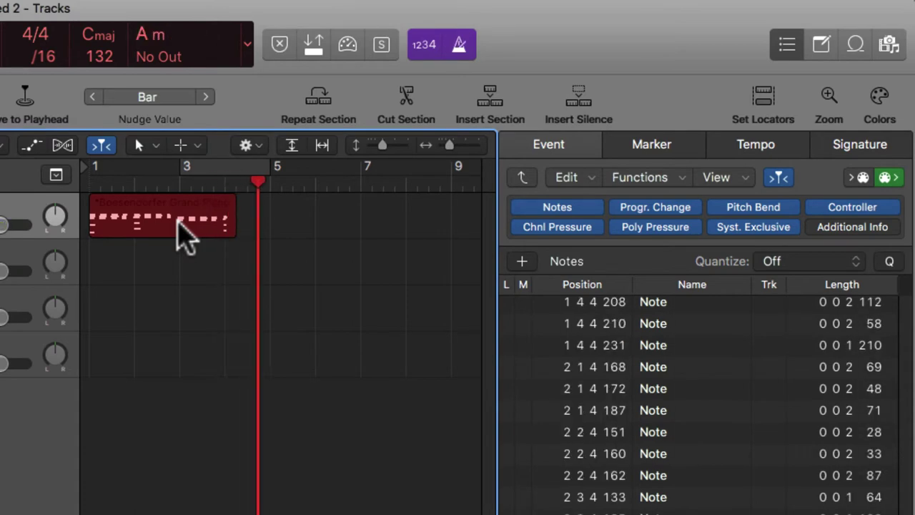
{"action": "key", "text": "space"}
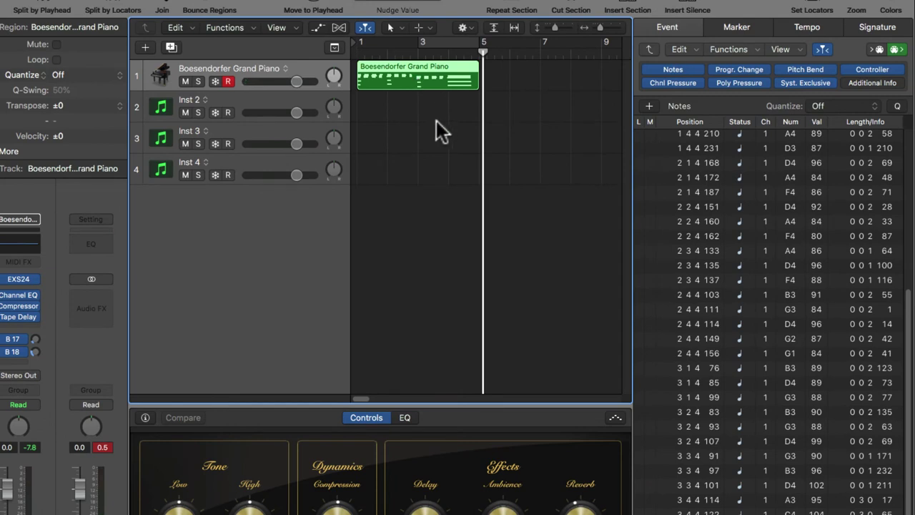
Step: Select the Boesendorfer Grand Piano region and review its note events from the start of the Event list
{"action": "left_click", "coordinate": [402, 143]}
{"action": "left_click", "coordinate": [408, 89]}
{"action": "scroll", "coordinate": [910, 330], "scroll_direction": "up", "scroll_amount": 1}
{"action": "scroll", "coordinate": [910, 331], "scroll_direction": "up", "scroll_amount": 10}
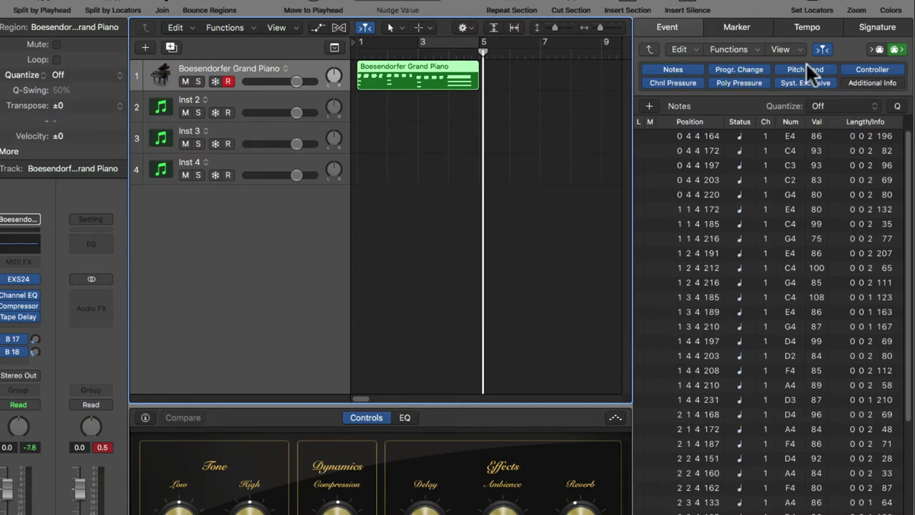
Step: Look through the Event list's Edit and Functions commands, including the MIDI Transform options
{"action": "left_click", "coordinate": [678, 49]}
{"action": "left_click", "coordinate": [691, 49]}
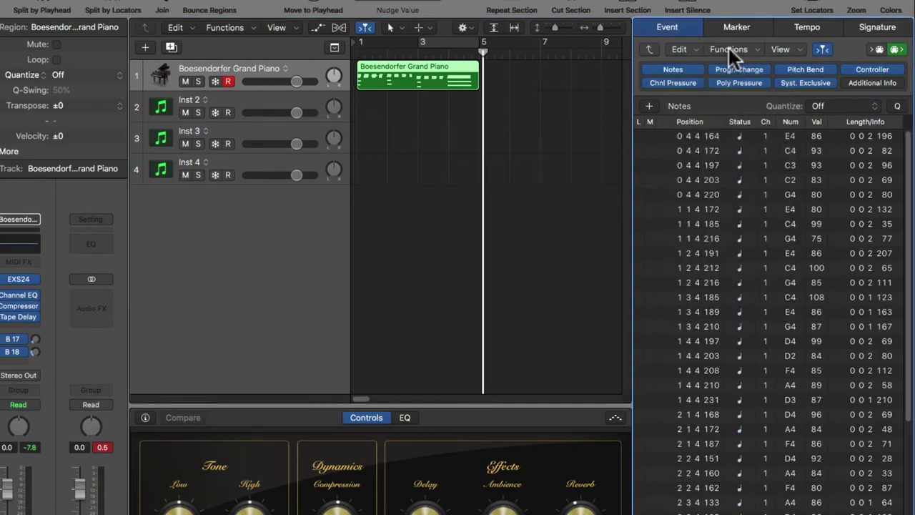
{"action": "left_click", "coordinate": [729, 49]}
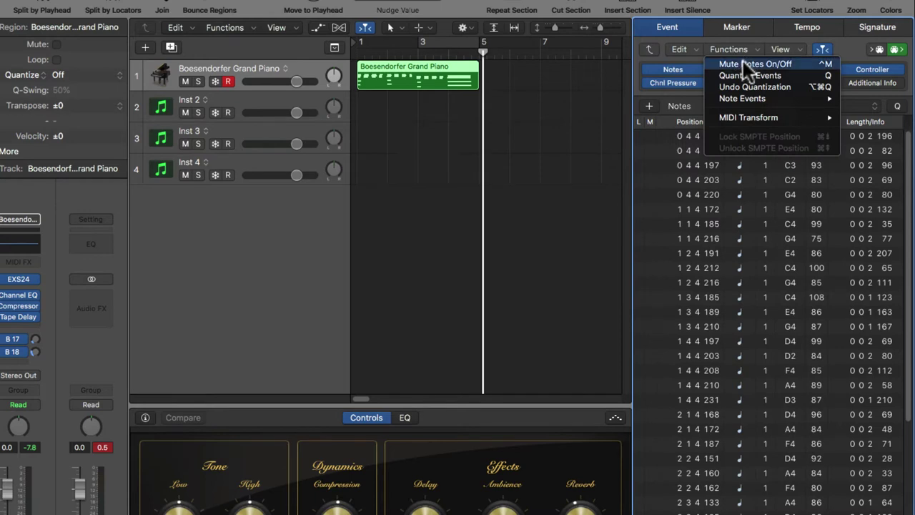
{"action": "mouse_move", "coordinate": [748, 116]}
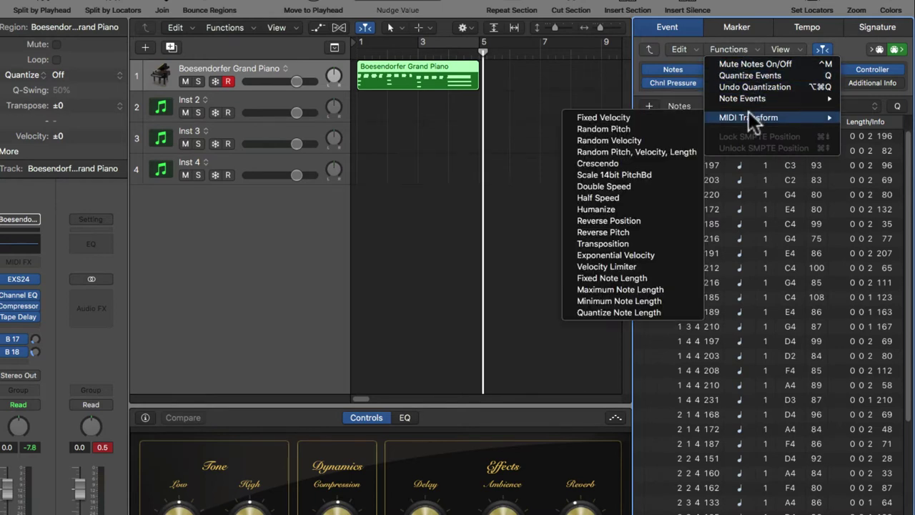
{"action": "left_click", "coordinate": [479, 192]}
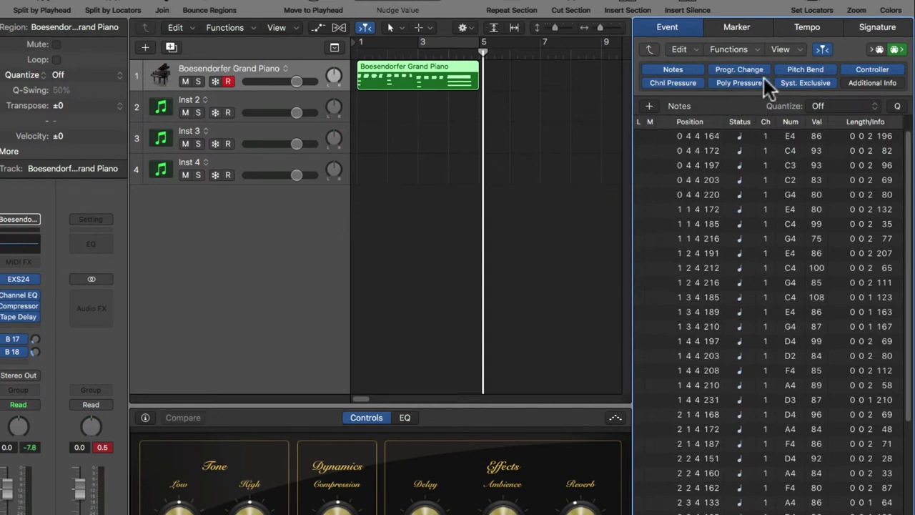
Step: Switch the List Editors to the Marker list, deselect the piano region, and show the global tracks
{"action": "left_click", "coordinate": [740, 33]}
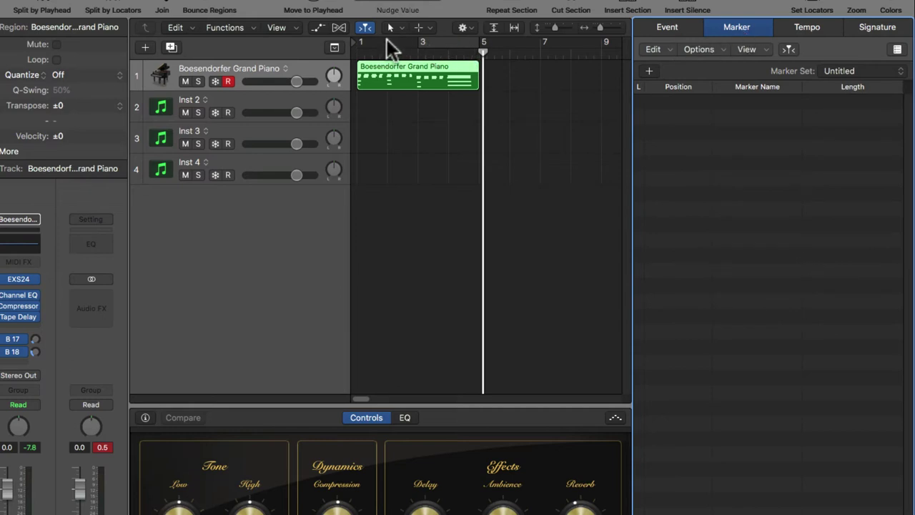
{"action": "left_click", "coordinate": [447, 159]}
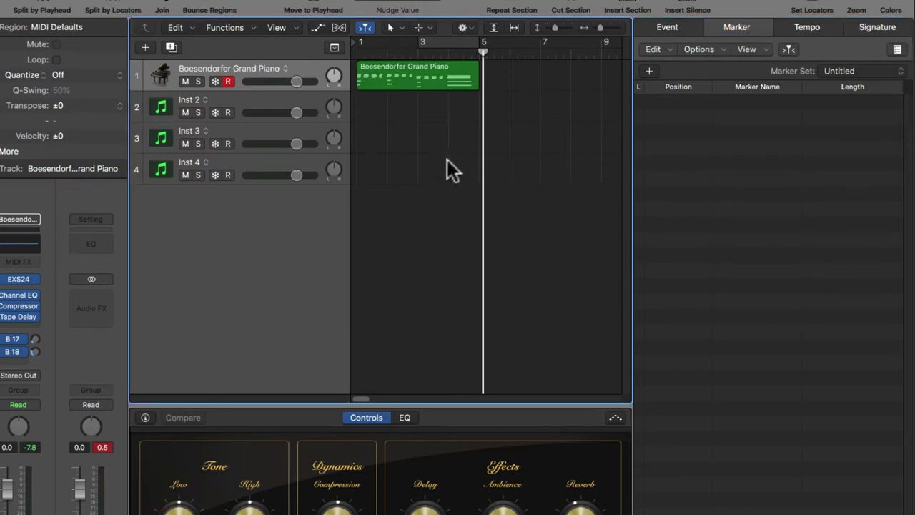
{"action": "left_click", "coordinate": [334, 47]}
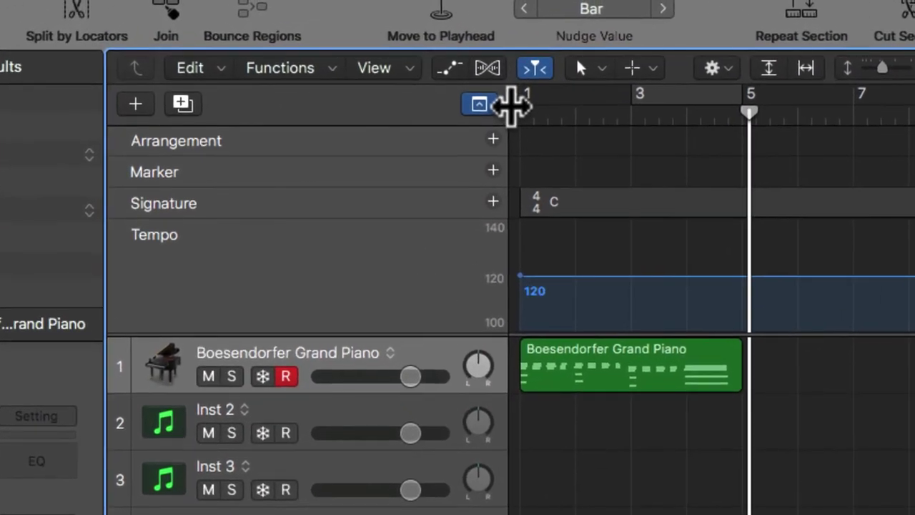
Step: Add markers at bar 1 and bar 5 in the Marker track, and set the cycle range from bar 1 to bar 5
{"action": "key", "text": "Return"}
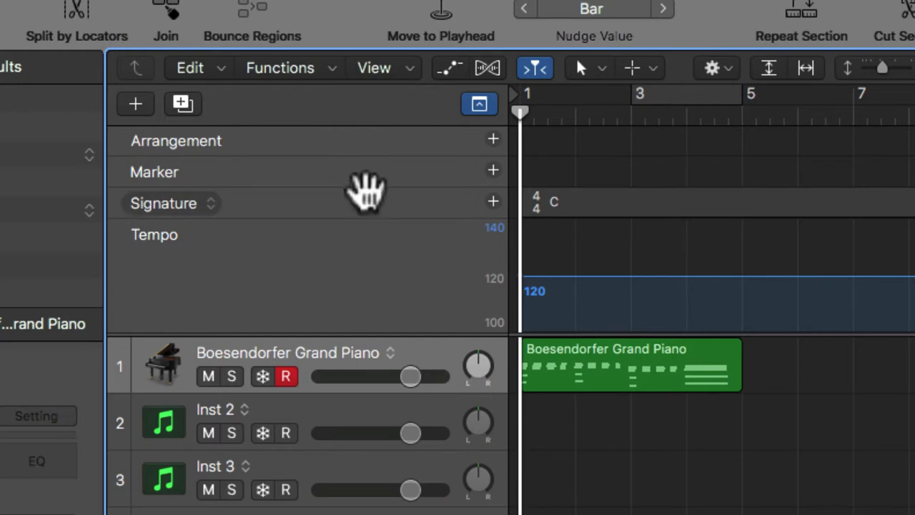
{"action": "left_click", "coordinate": [492, 171]}
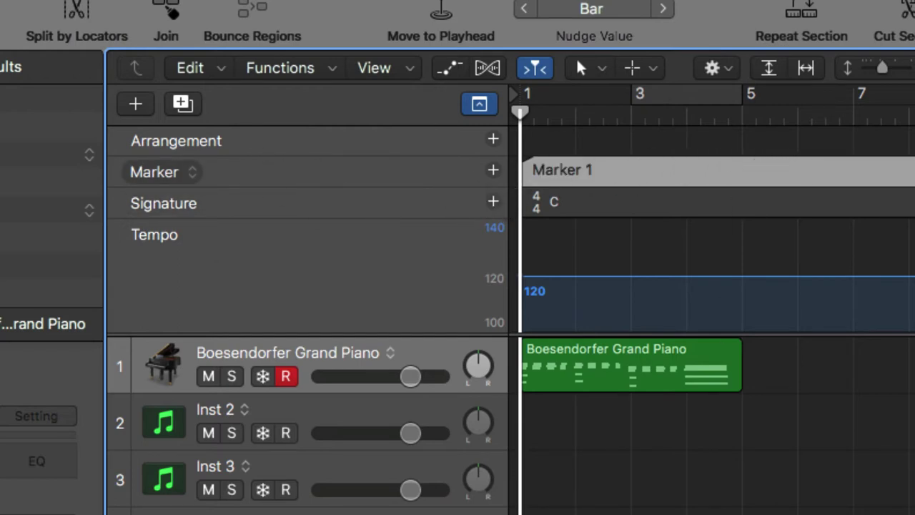
{"action": "left_click", "coordinate": [777, 172]}
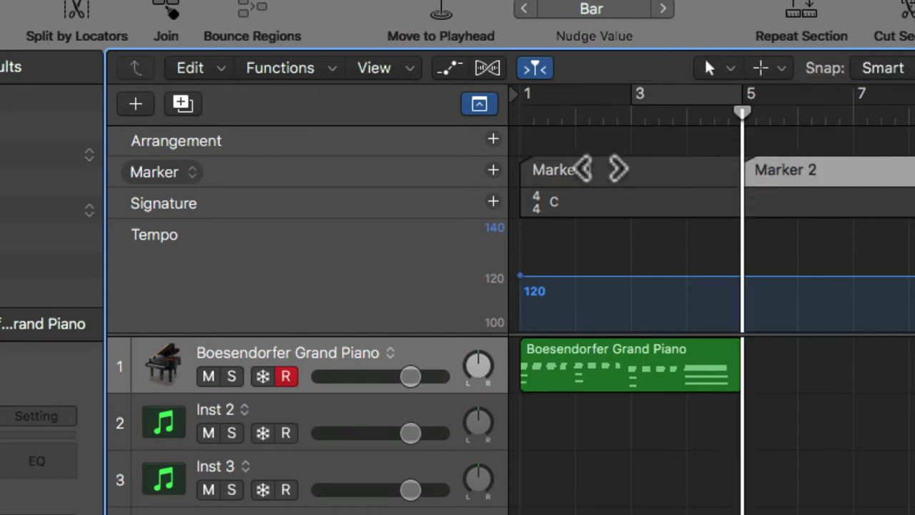
{"action": "left_click_drag", "start_coordinate": [552, 92], "coordinate": [746, 112]}
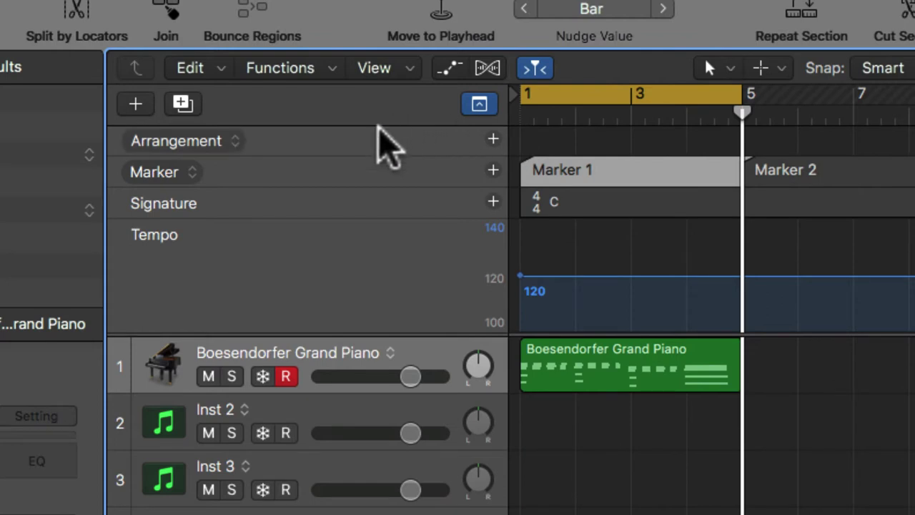
Step: Add Intro and Verse sections to the Arrangement track
{"action": "left_click", "coordinate": [377, 143]}
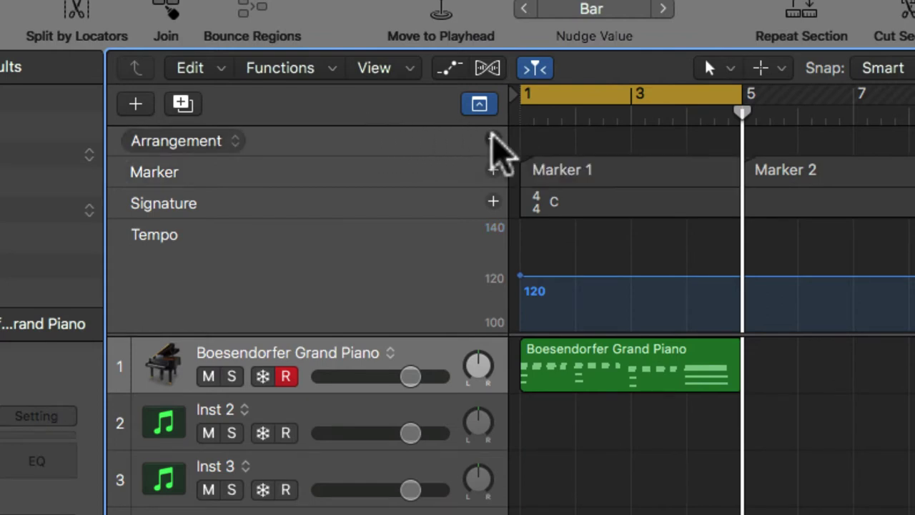
{"action": "left_click", "coordinate": [493, 138]}
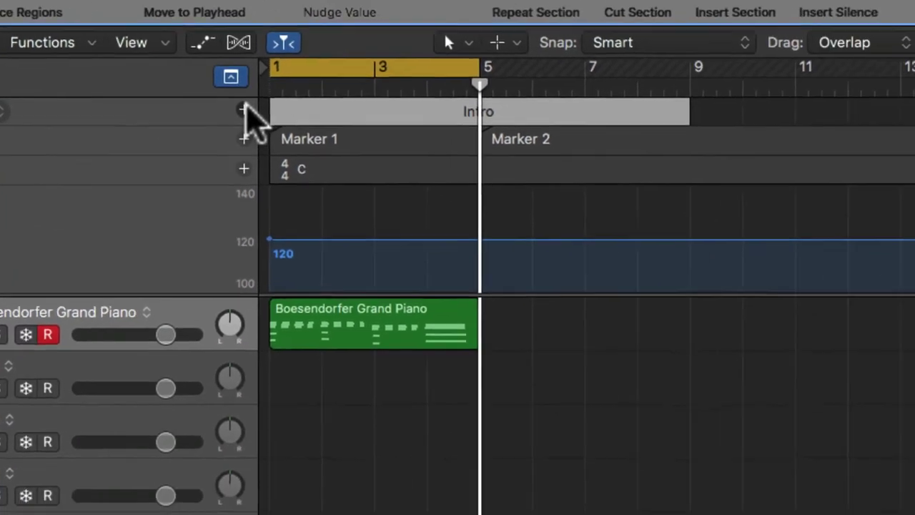
{"action": "left_click", "coordinate": [494, 139]}
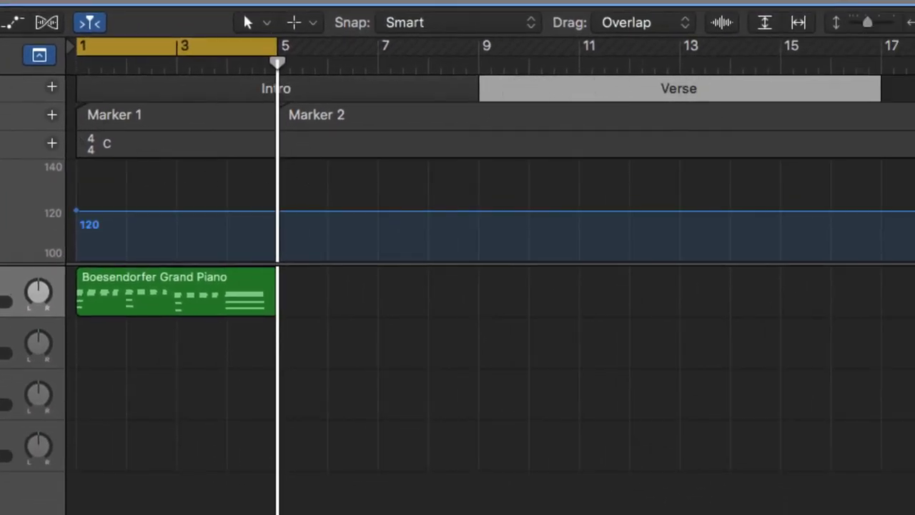
Step: Color Marker 1 green and the Intro arrangement section yellow, closing the color palette when done
{"action": "key", "text": "alt+c"}
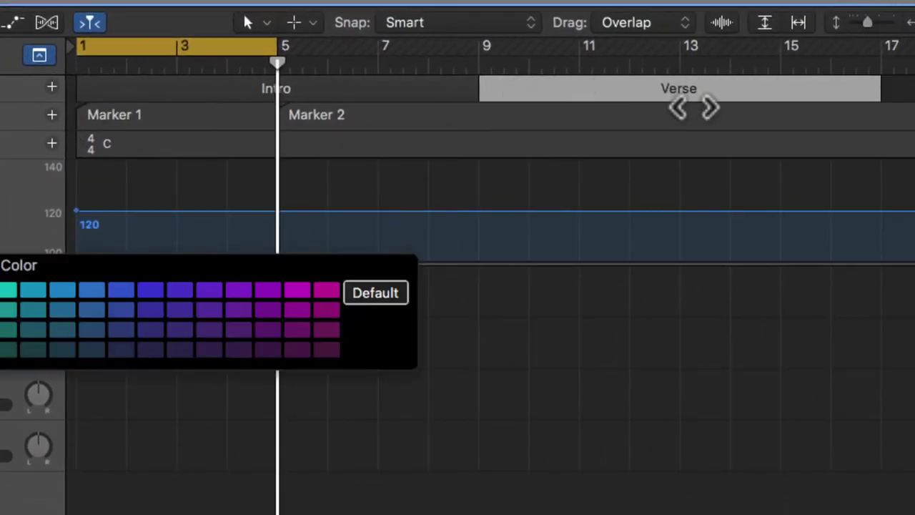
{"action": "left_click", "coordinate": [158, 116]}
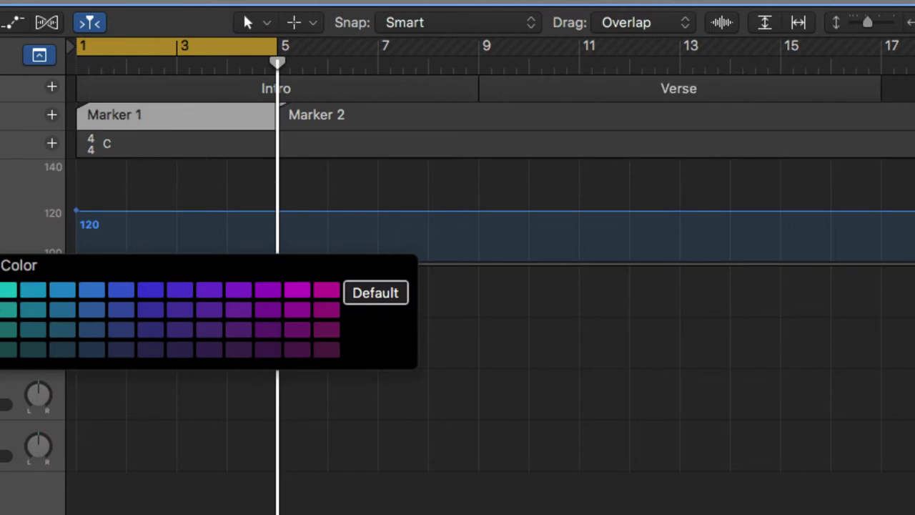
{"action": "left_click", "coordinate": [7, 289]}
{"action": "left_click", "coordinate": [174, 419]}
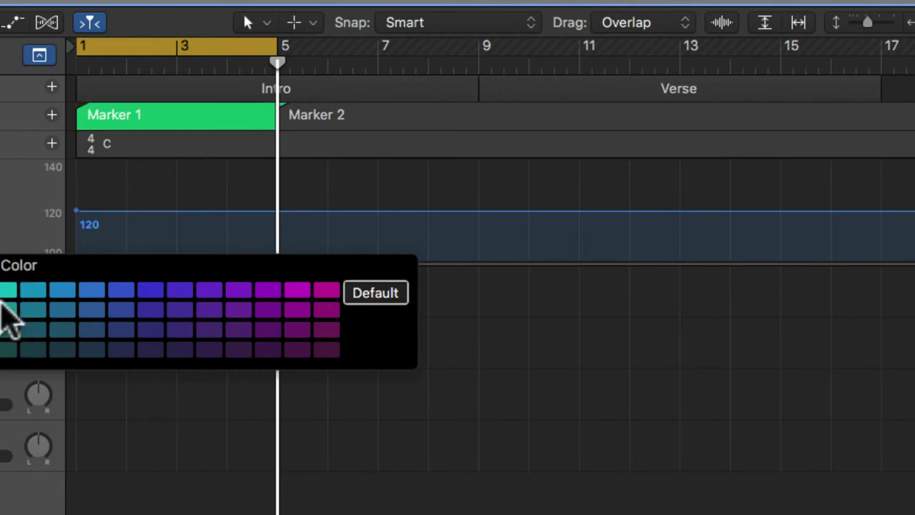
{"action": "left_click", "coordinate": [128, 86]}
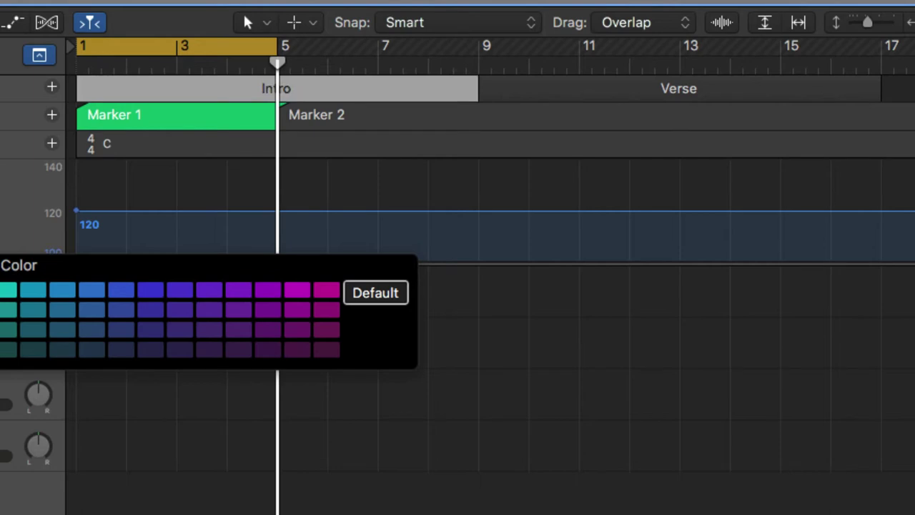
{"action": "left_click", "coordinate": [179, 419]}
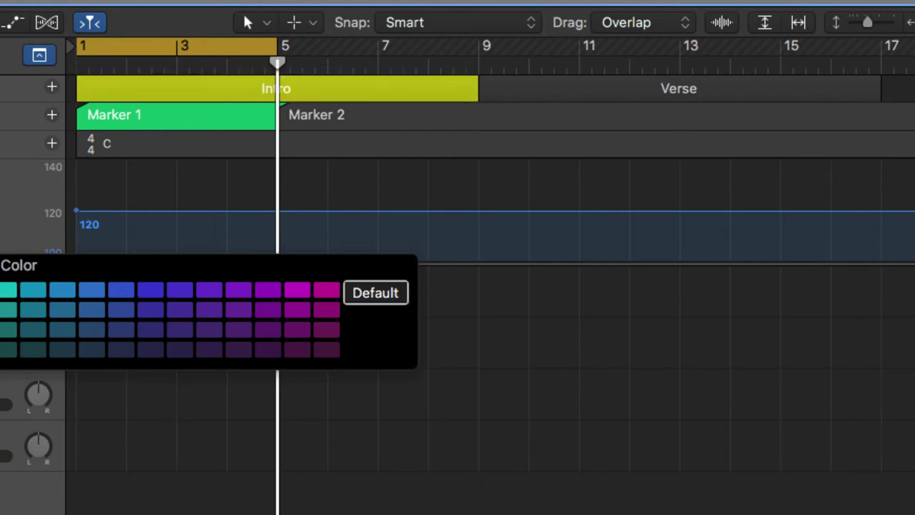
{"action": "left_click", "coordinate": [278, 385]}
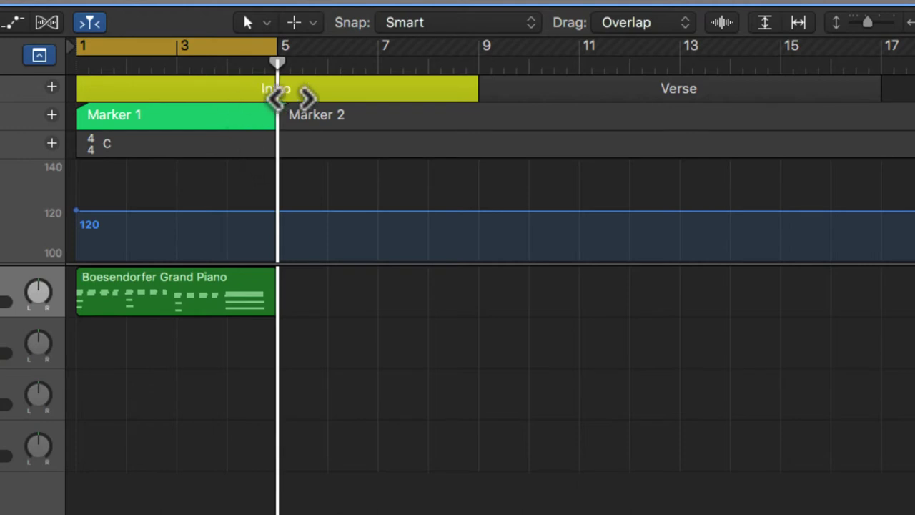
Step: Shorten the Intro section to end at bar 5, and look at the naming options for the Verse section
{"action": "mouse_move", "coordinate": [466, 88]}
{"action": "left_mouse_down"}
{"action": "mouse_move", "coordinate": [262, 94]}
{"action": "mouse_move", "coordinate": [364, 78]}
{"action": "mouse_move", "coordinate": [475, 82]}
{"action": "mouse_move", "coordinate": [278, 107]}
{"action": "left_mouse_up"}
{"action": "left_click", "coordinate": [448, 90]}
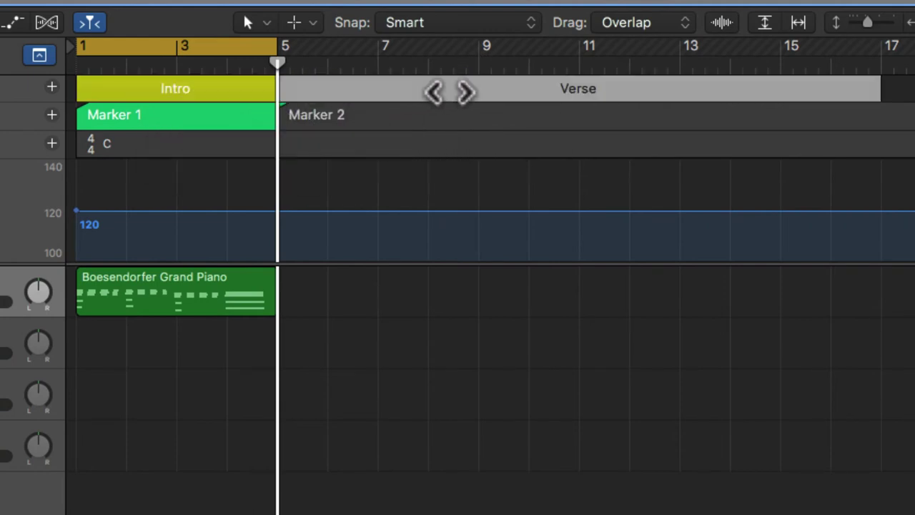
{"action": "left_click", "coordinate": [583, 88]}
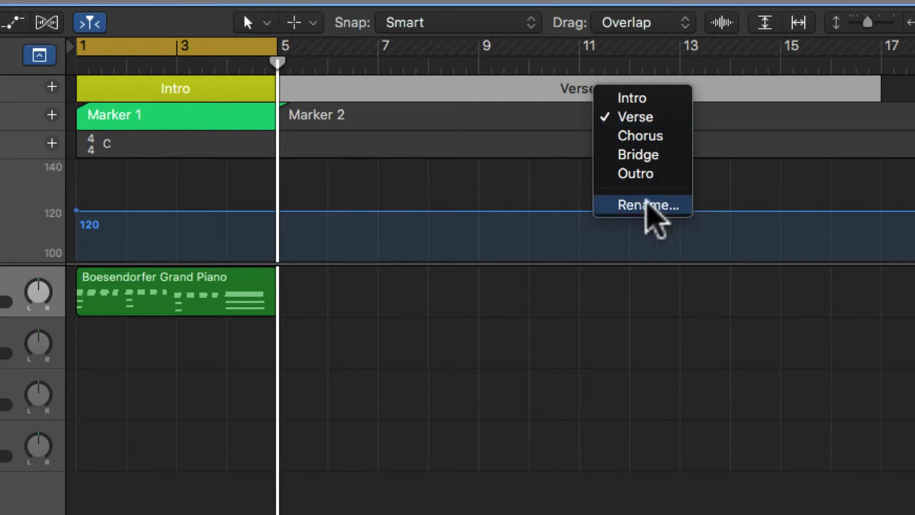
{"action": "left_click", "coordinate": [370, 392]}
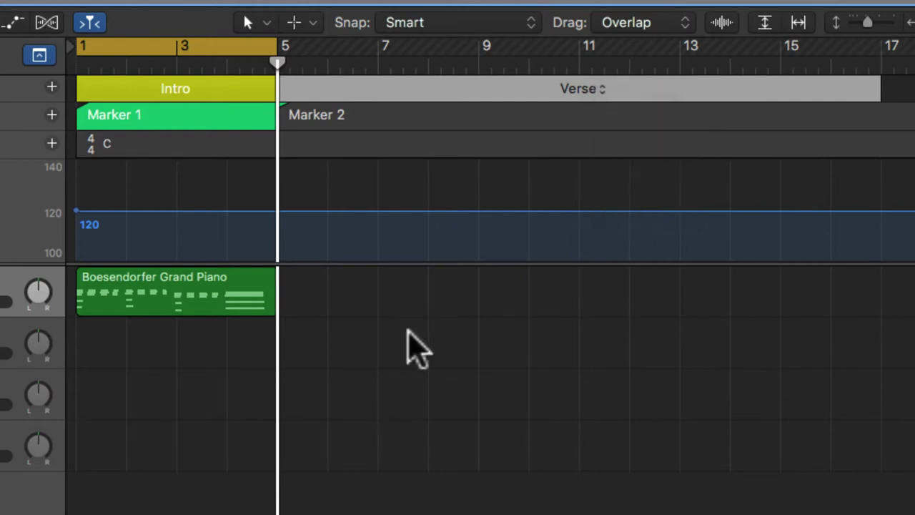
Step: Turn off cycle mode and color the Verse section blue, closing the color palette when done
{"action": "left_click", "coordinate": [265, 45]}
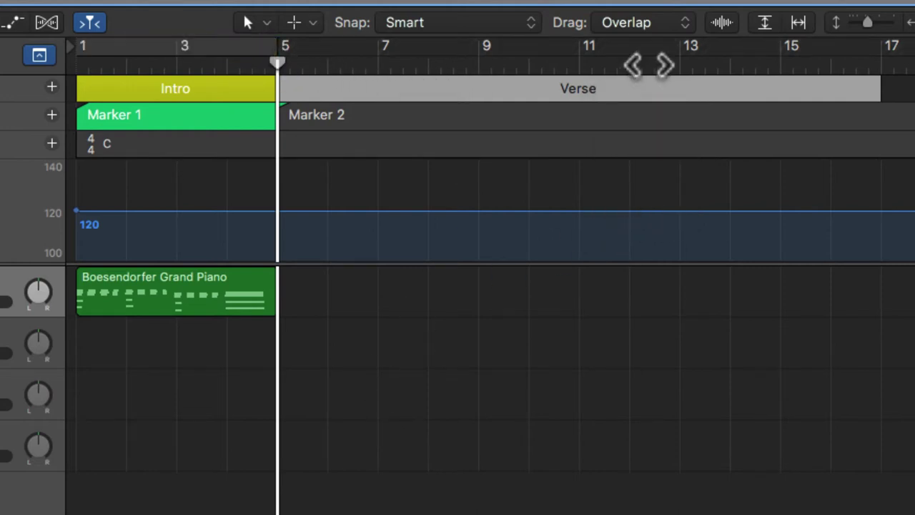
{"action": "key", "text": "alt+c"}
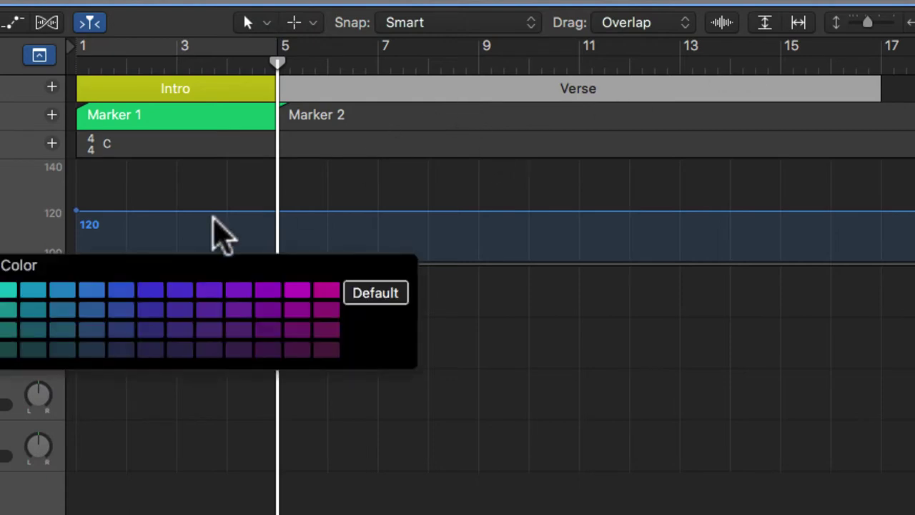
{"action": "left_click", "coordinate": [60, 289]}
{"action": "left_click", "coordinate": [556, 388]}
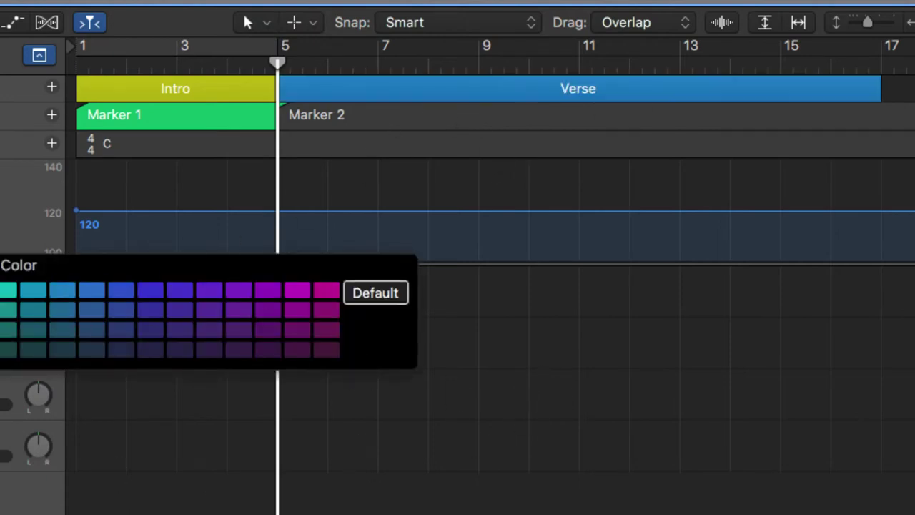
{"action": "key", "text": "alt+c"}
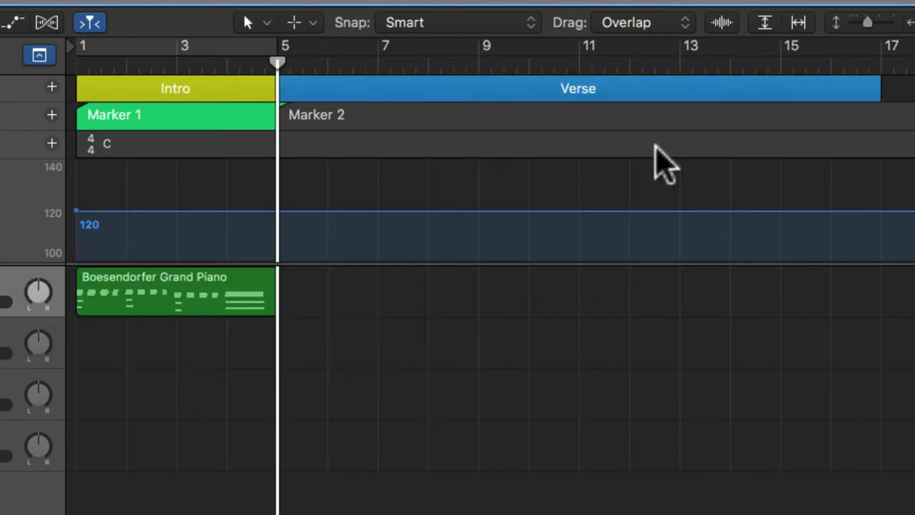
Step: Show the Note Pad, return to the Marker list, and select Marker 1 and Marker 2 in turn
{"action": "key", "text": "alt+super+p"}
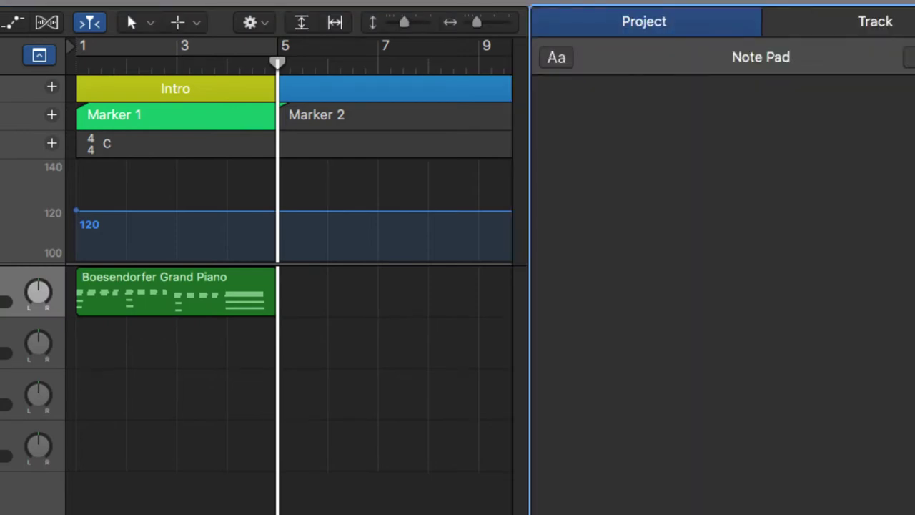
{"action": "key", "text": "d"}
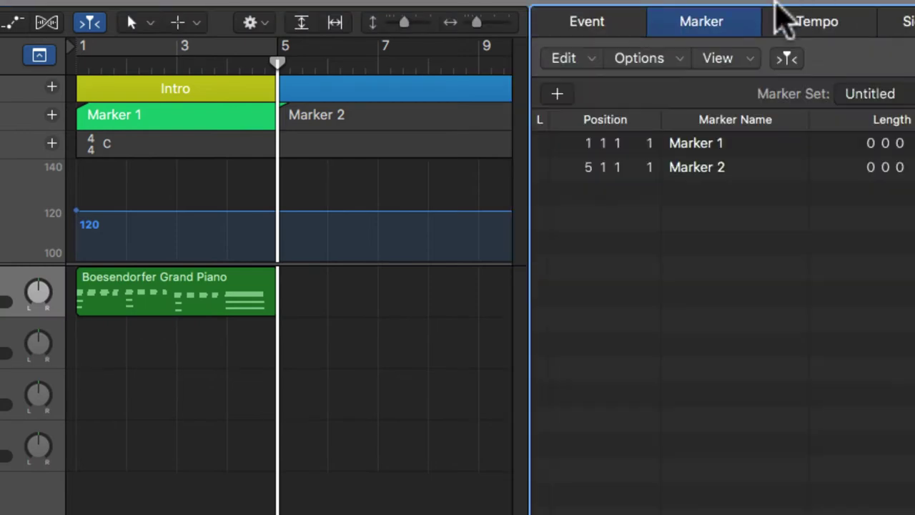
{"action": "left_click", "coordinate": [759, 144]}
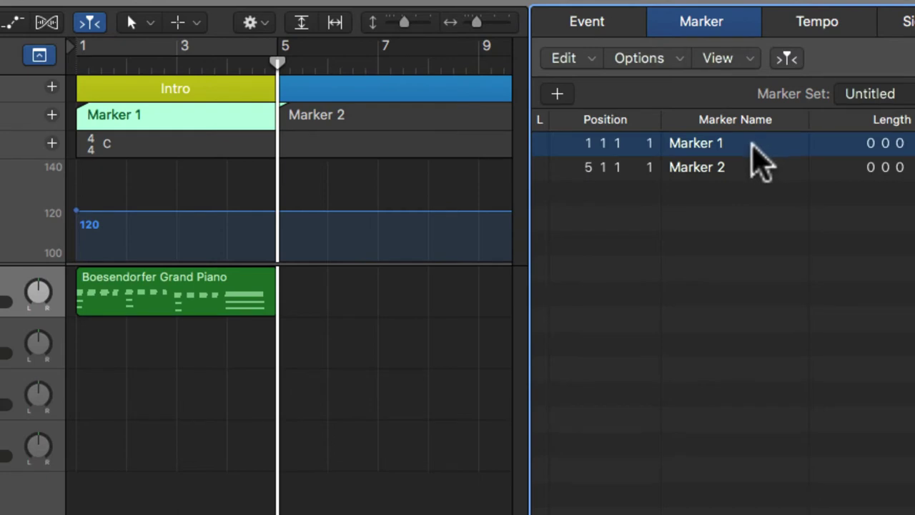
{"action": "left_click", "coordinate": [738, 166]}
{"action": "left_click", "coordinate": [742, 148]}
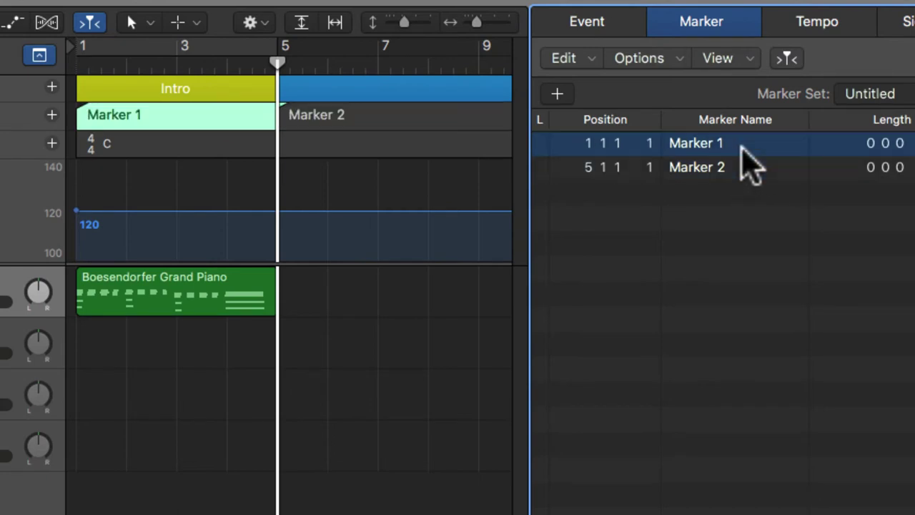
{"action": "left_click", "coordinate": [739, 169]}
Step: Add a tempo event at bar 5 in the Tempo list and delete it again
{"action": "left_click", "coordinate": [834, 24]}
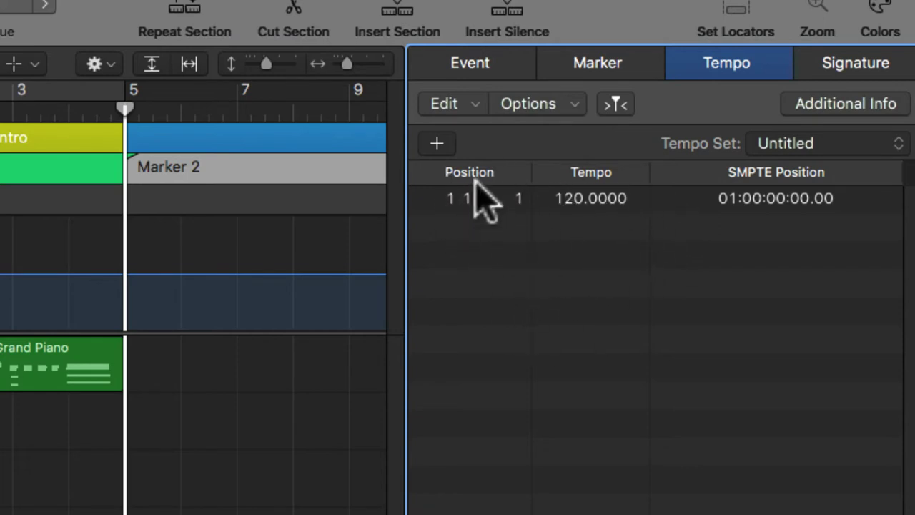
{"action": "left_click", "coordinate": [438, 142]}
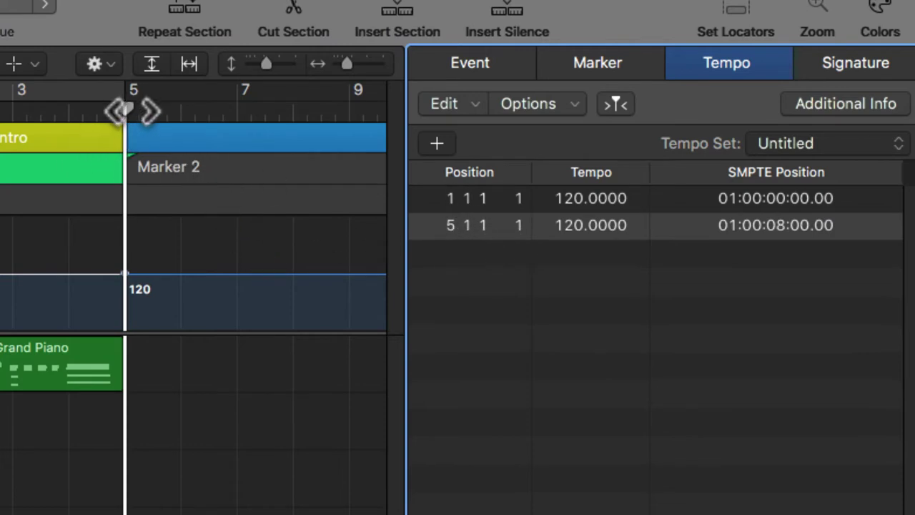
{"action": "left_click", "coordinate": [600, 226]}
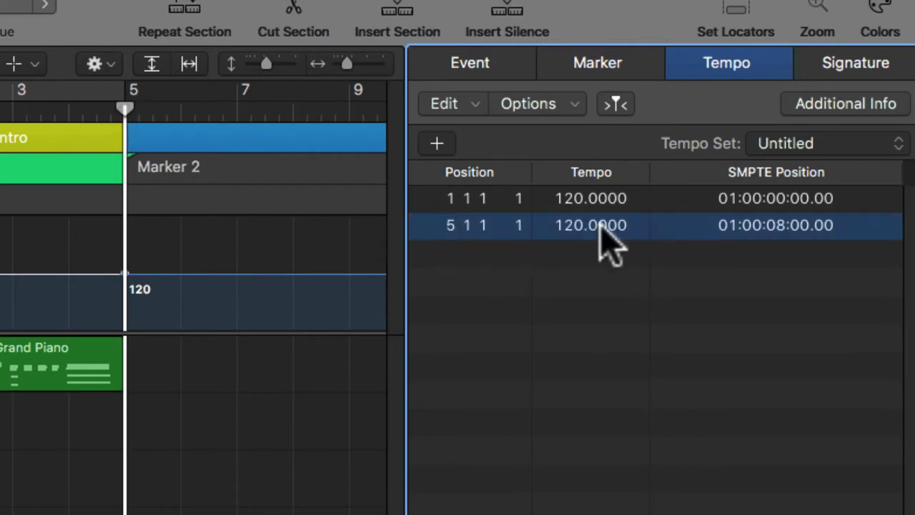
{"action": "key", "text": "Delete"}
Step: Add a 5/4 time signature at bar 5 from the Signature list and delete it again
{"action": "left_click", "coordinate": [845, 73]}
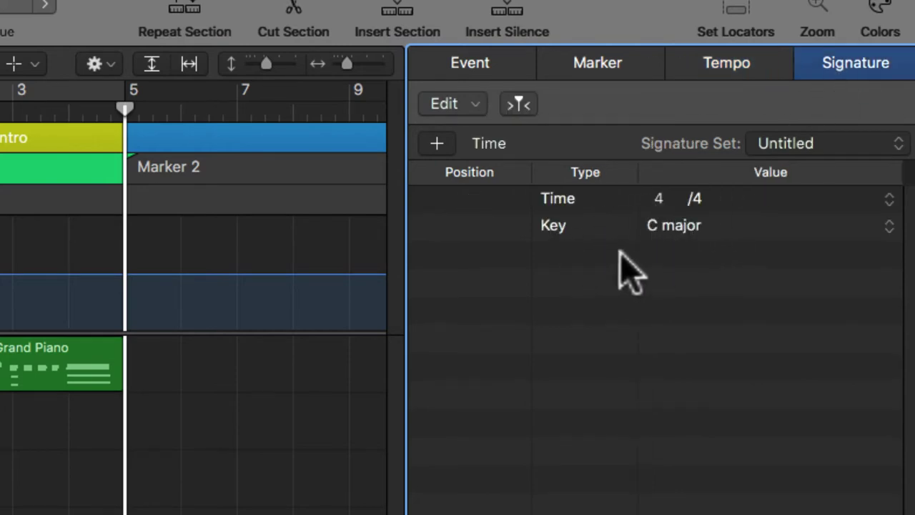
{"action": "left_click", "coordinate": [437, 144]}
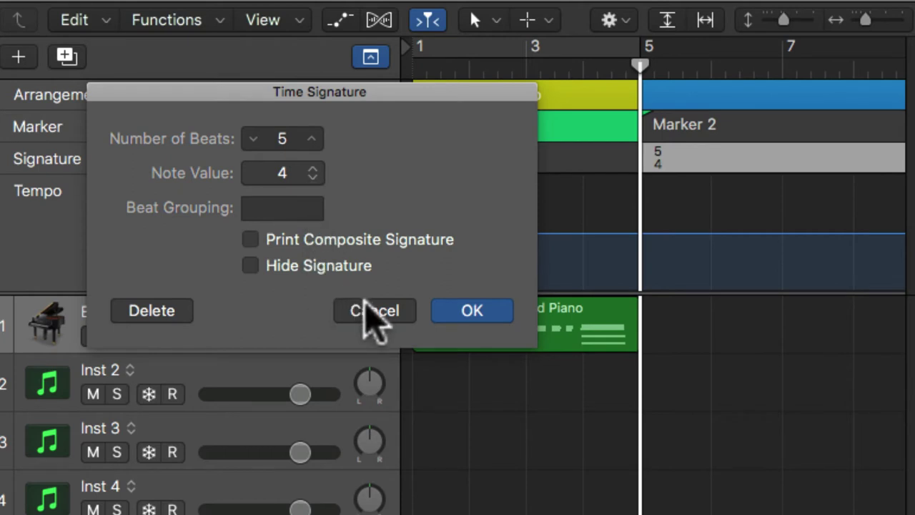
{"action": "left_click", "coordinate": [370, 311]}
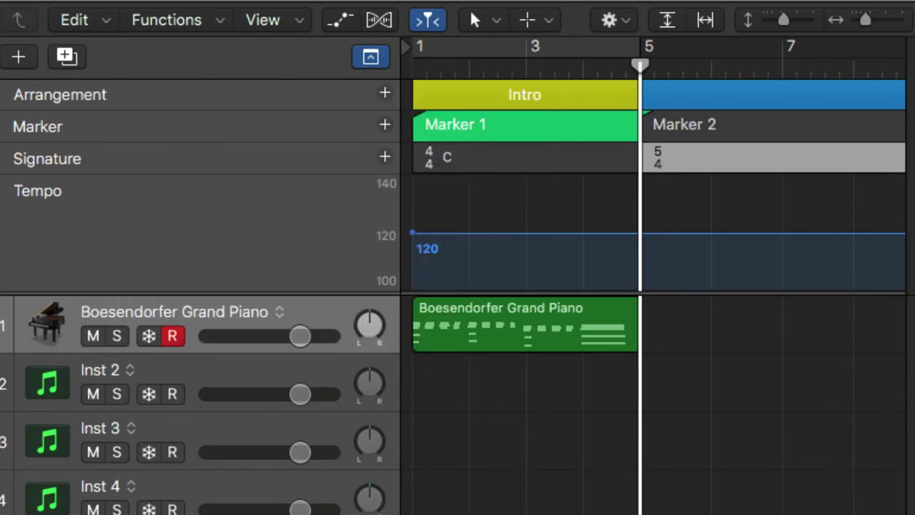
{"action": "key", "text": "Delete"}
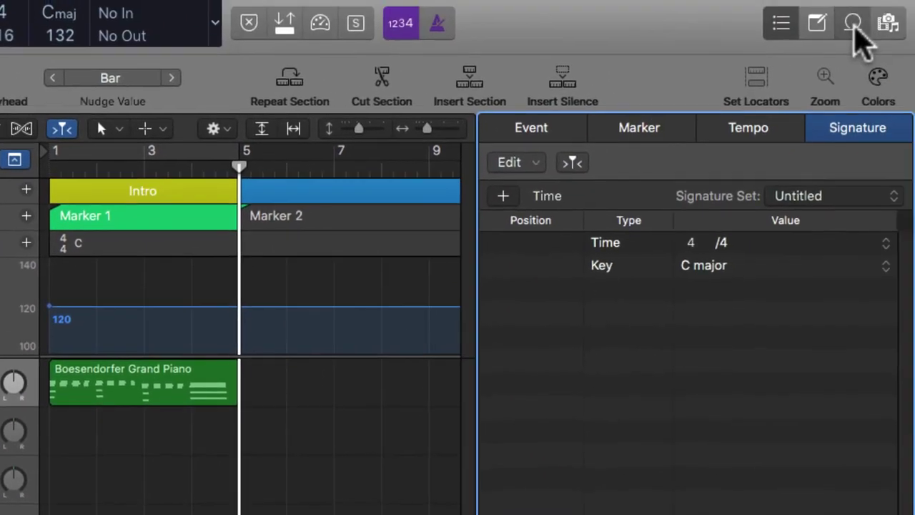
Step: Open the Loop Browser and look through the list of available loops
{"action": "left_click", "coordinate": [853, 28]}
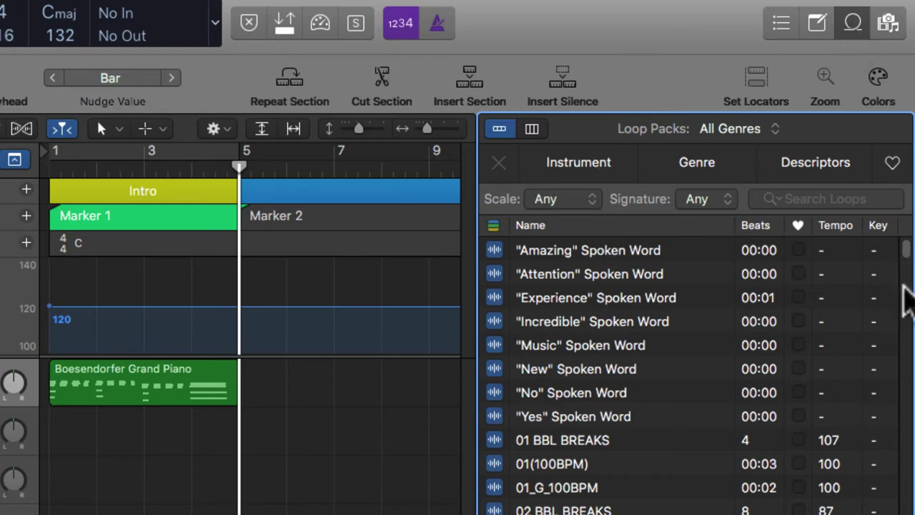
{"action": "scroll", "coordinate": [902, 304], "scroll_direction": "down", "scroll_amount": 10}
{"action": "scroll", "coordinate": [903, 306], "scroll_direction": "up", "scroll_amount": 10}
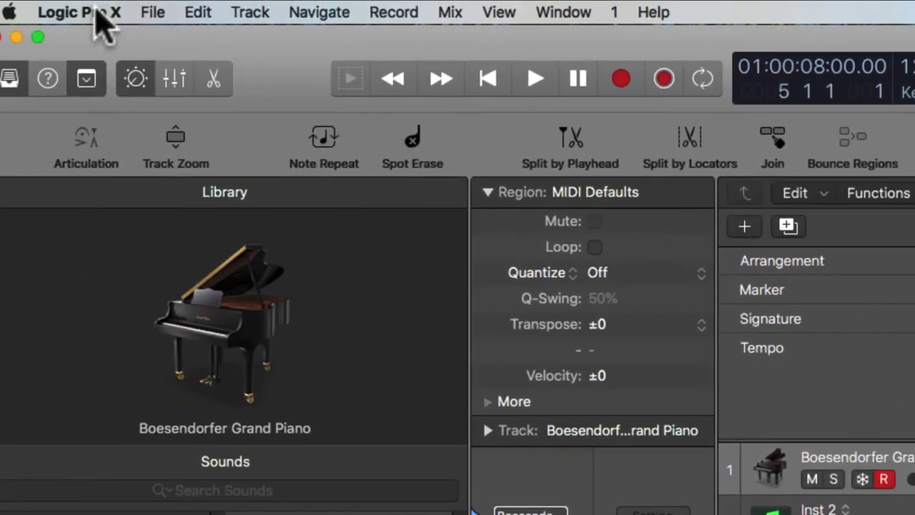
Step: Review the content packages in the Sound Library Manager, including the Orchestral subpackages, and close it
{"action": "left_click", "coordinate": [95, 12]}
{"action": "mouse_move", "coordinate": [143, 142]}
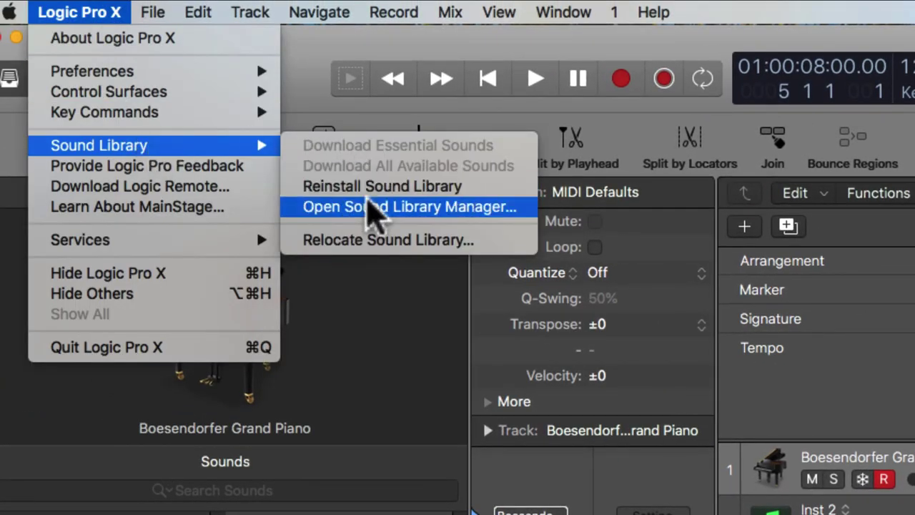
{"action": "left_click", "coordinate": [368, 206]}
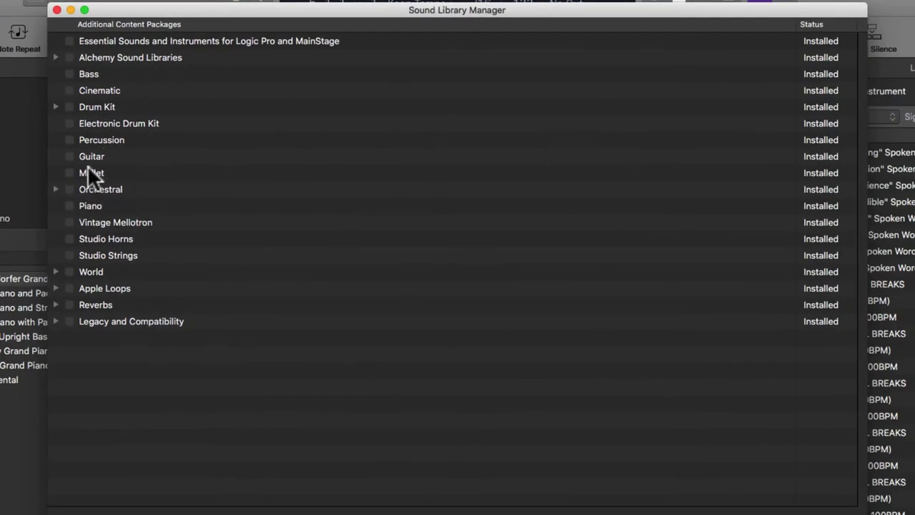
{"action": "left_click", "coordinate": [56, 189]}
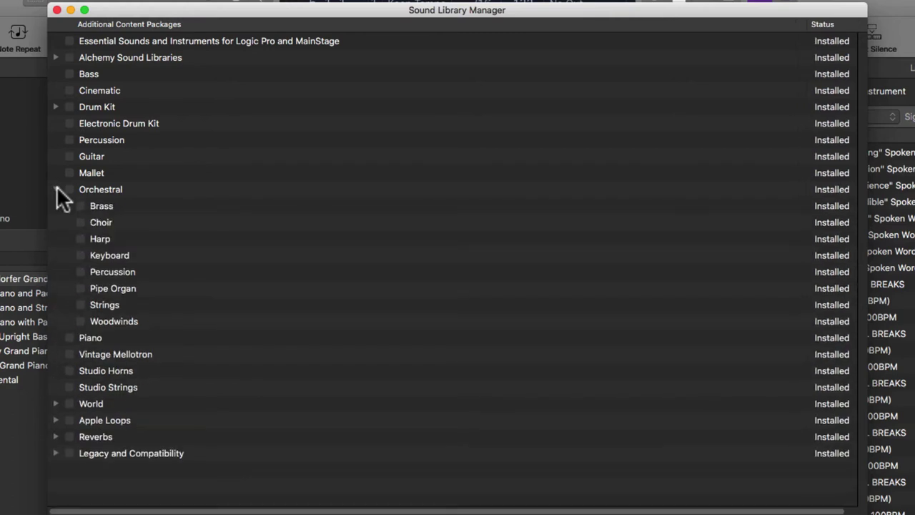
{"action": "left_click", "coordinate": [56, 188]}
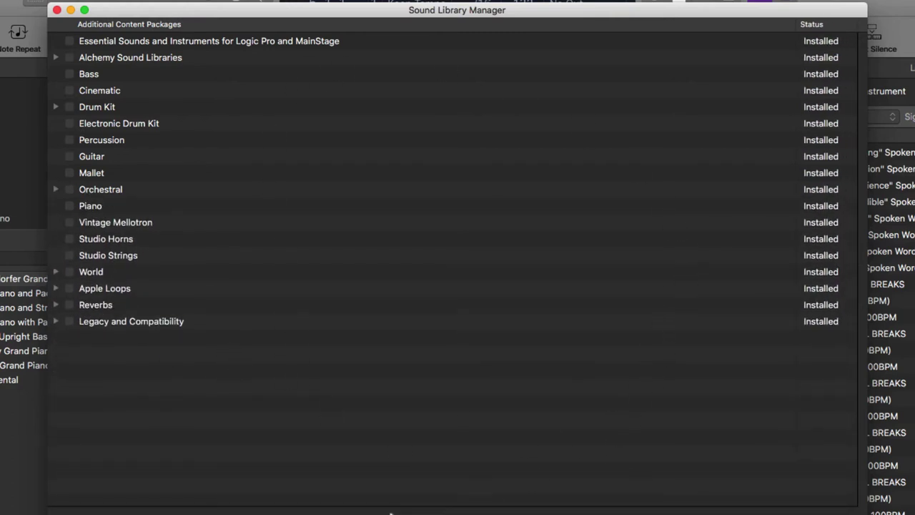
{"action": "left_click", "coordinate": [57, 10]}
Step: Look through the Loop Browser's Instrument, Genre and Descriptors filters, show only favorite loops and clear that filter again
{"action": "left_click", "coordinate": [588, 395]}
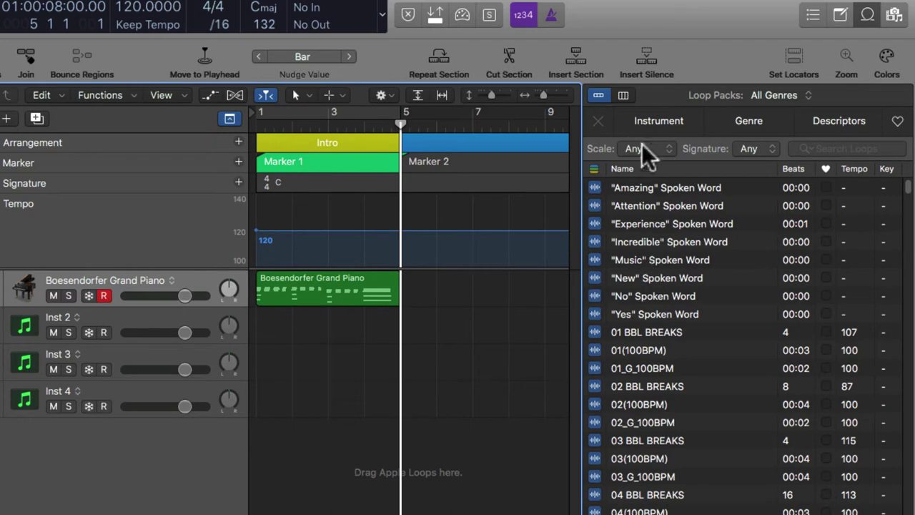
{"action": "left_click", "coordinate": [658, 129]}
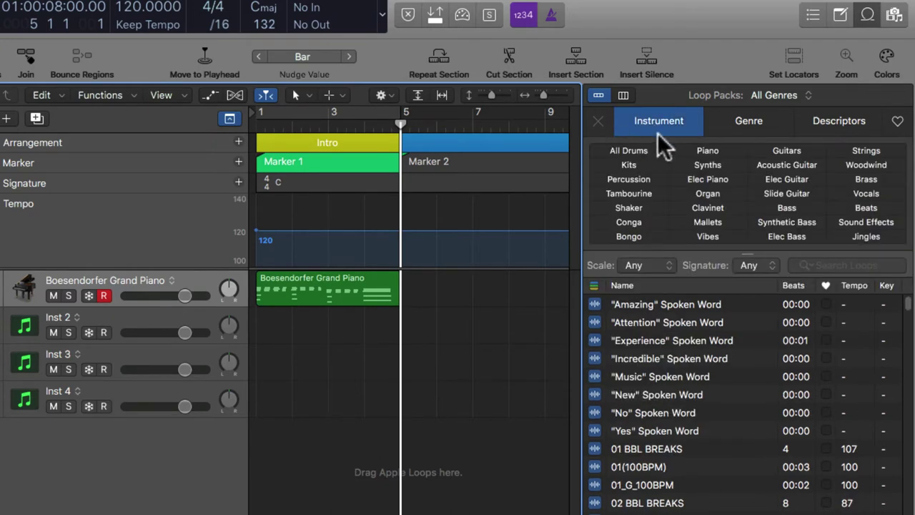
{"action": "left_click", "coordinate": [753, 124]}
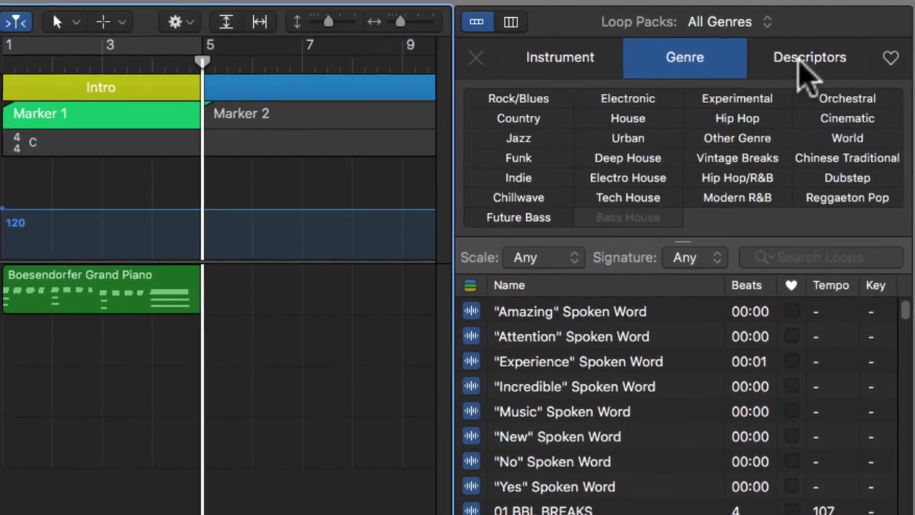
{"action": "left_click", "coordinate": [836, 126]}
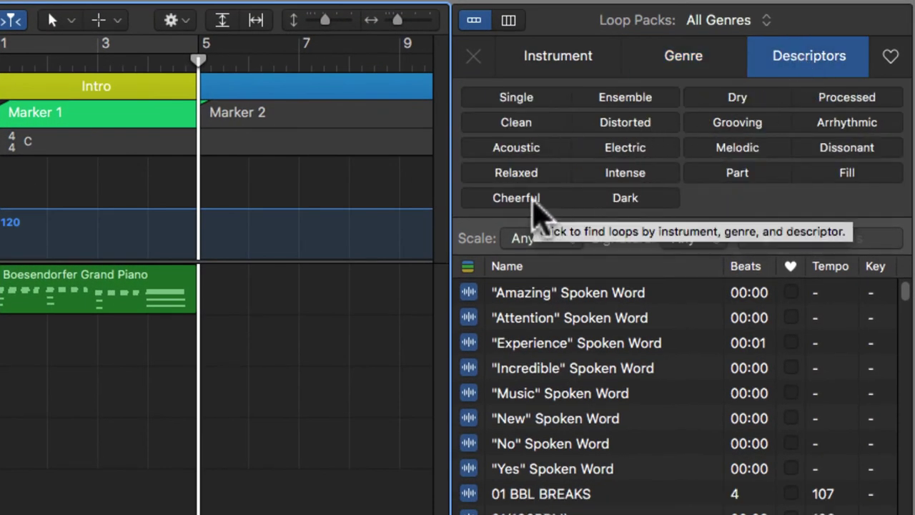
{"action": "left_click", "coordinate": [891, 55]}
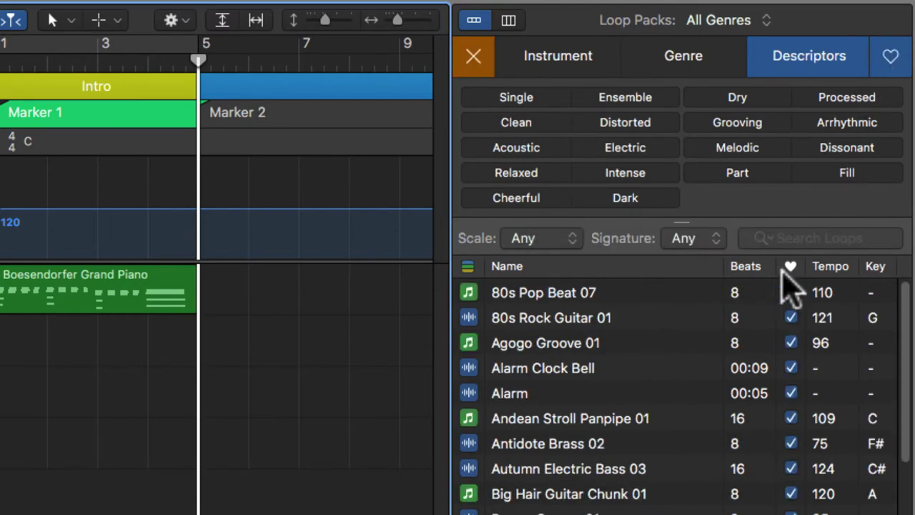
{"action": "left_click", "coordinate": [484, 58]}
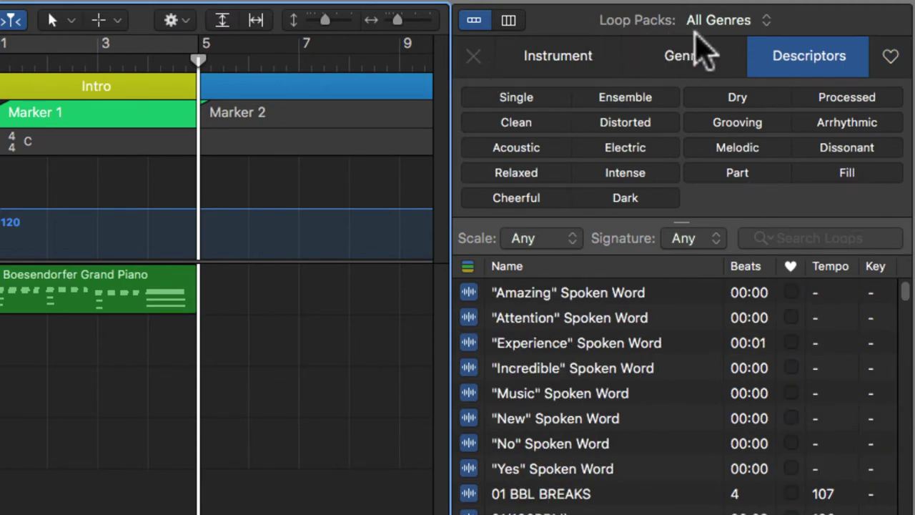
Step: Look through the loop packs and the column view's Genres and Instruments categories, and return to the button view
{"action": "left_click", "coordinate": [719, 21]}
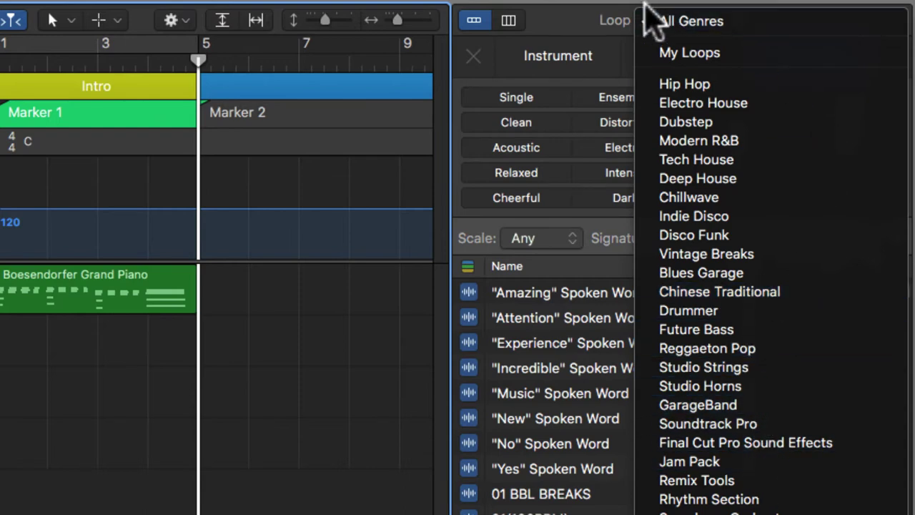
{"action": "left_click", "coordinate": [547, 23]}
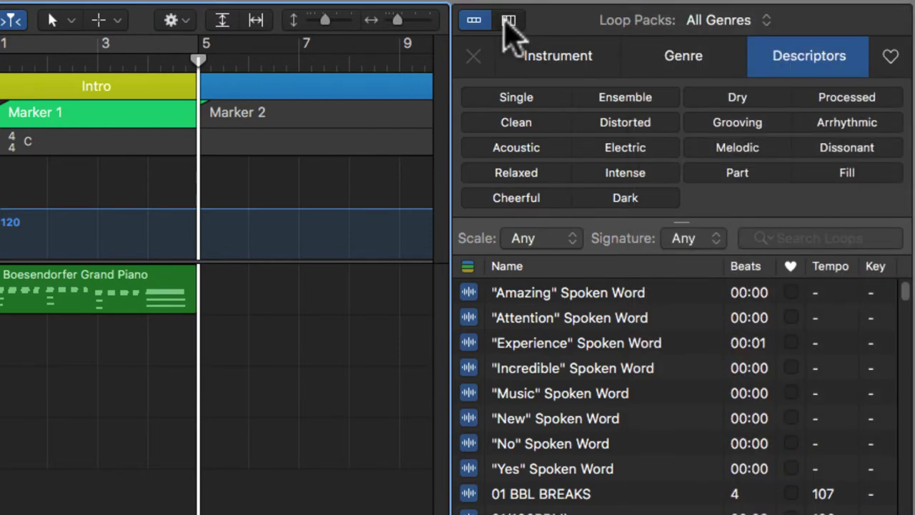
{"action": "left_click", "coordinate": [510, 21]}
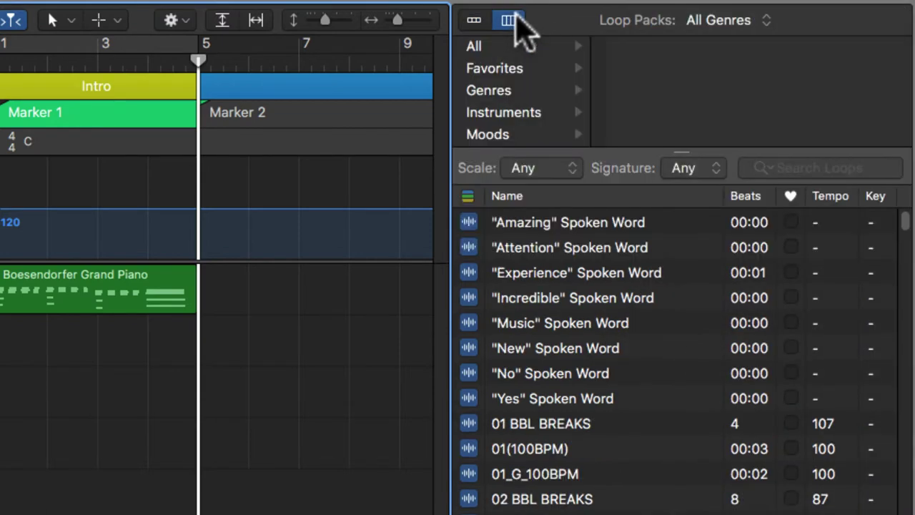
{"action": "left_click", "coordinate": [527, 90]}
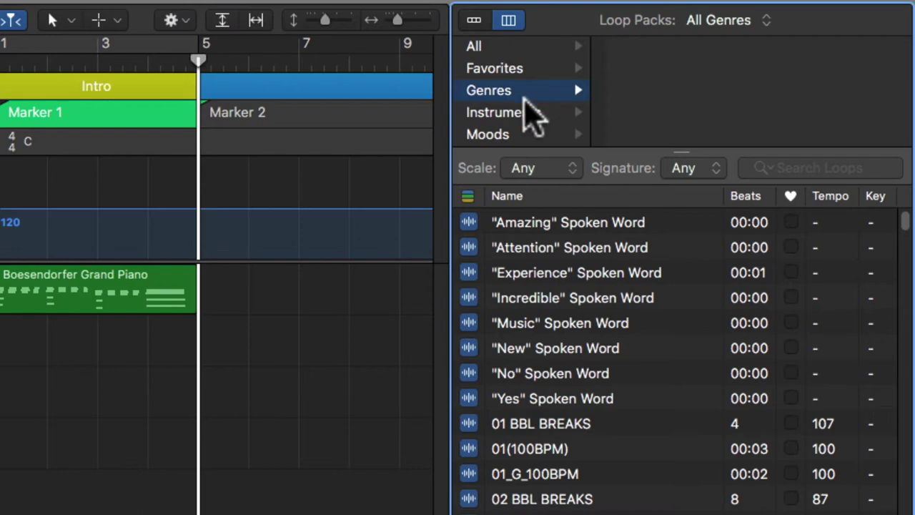
{"action": "left_click", "coordinate": [544, 112]}
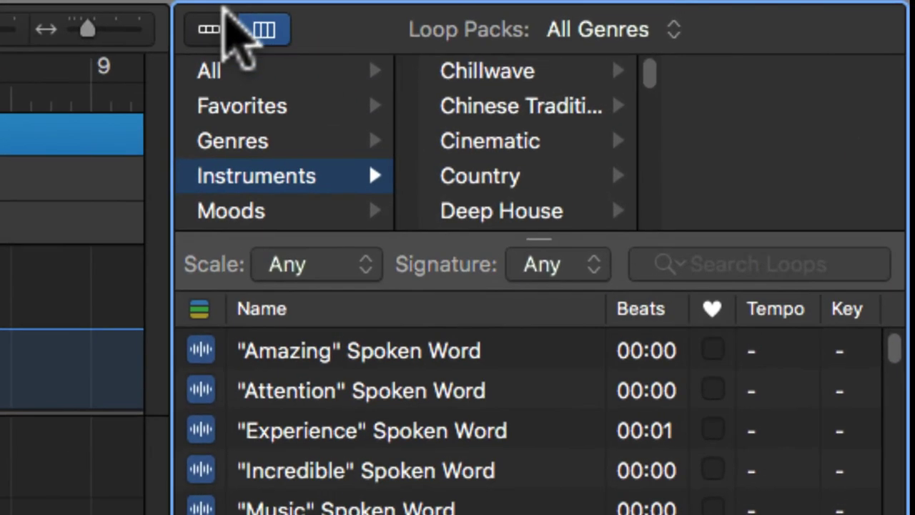
{"action": "left_click", "coordinate": [215, 27]}
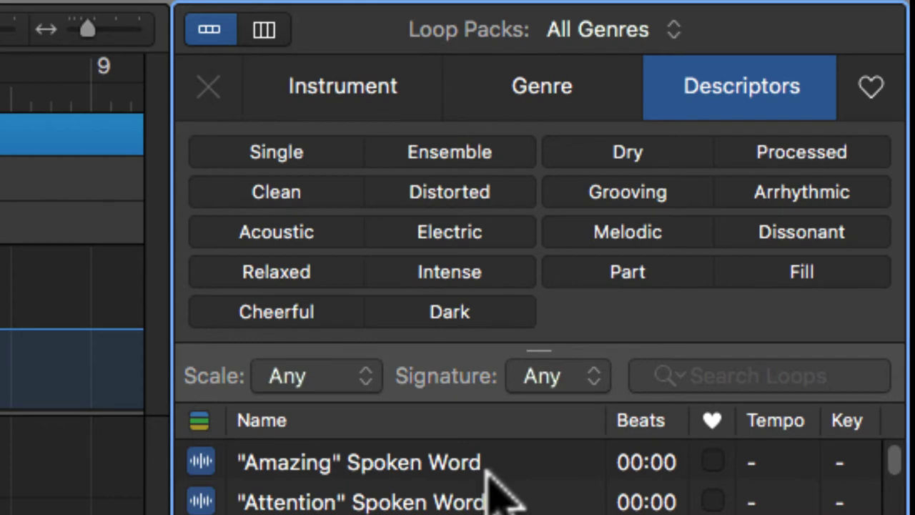
Step: Filter the loops to the Piano instrument, look through the matching loops and review the loop packs, keeping All Genres
{"action": "left_click", "coordinate": [318, 102]}
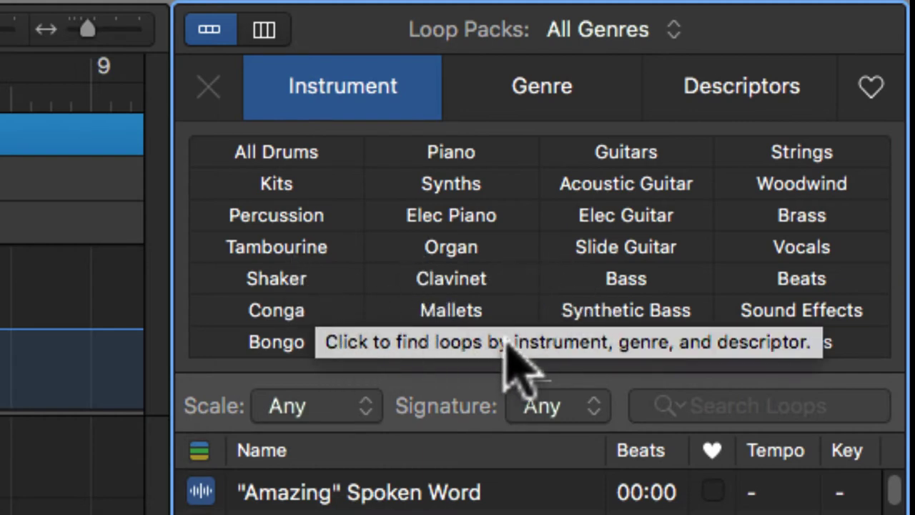
{"action": "left_click", "coordinate": [480, 149]}
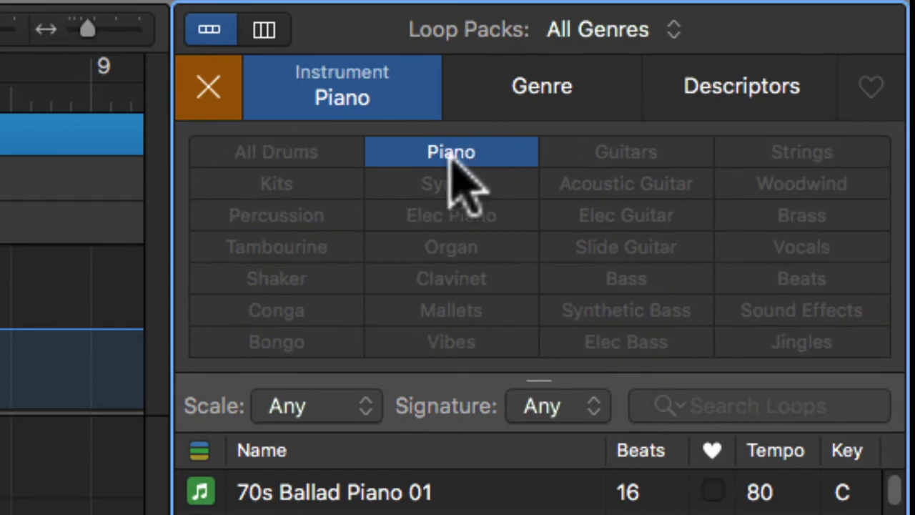
{"action": "scroll", "coordinate": [894, 501], "scroll_direction": "down", "scroll_amount": 15}
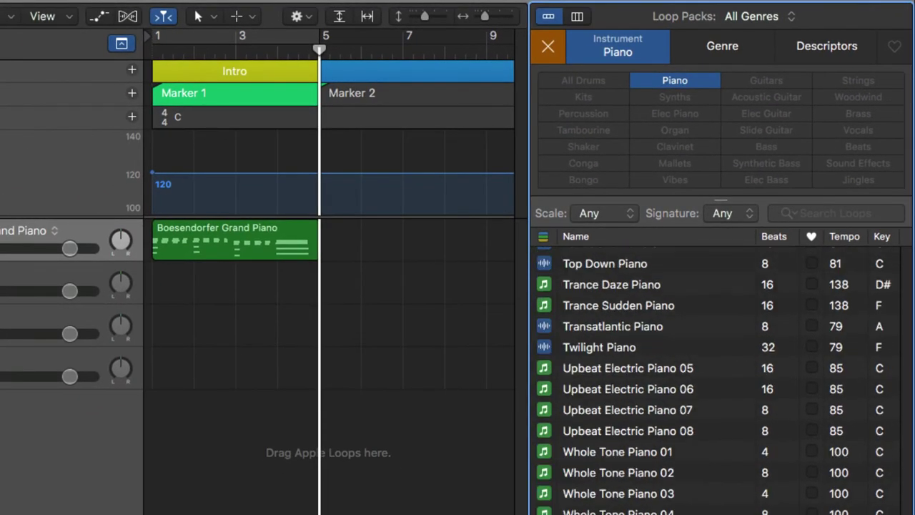
{"action": "scroll", "coordinate": [879, 388], "scroll_direction": "up", "scroll_amount": 20}
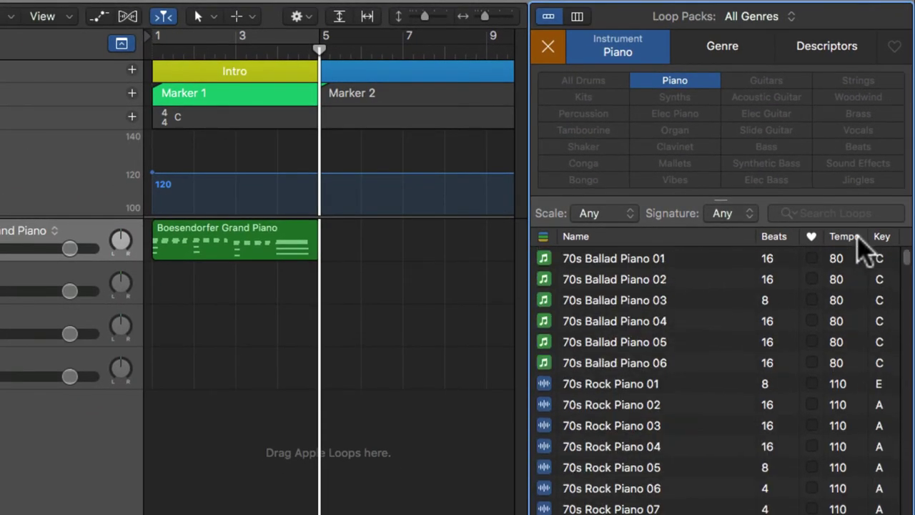
{"action": "left_click", "coordinate": [754, 17]}
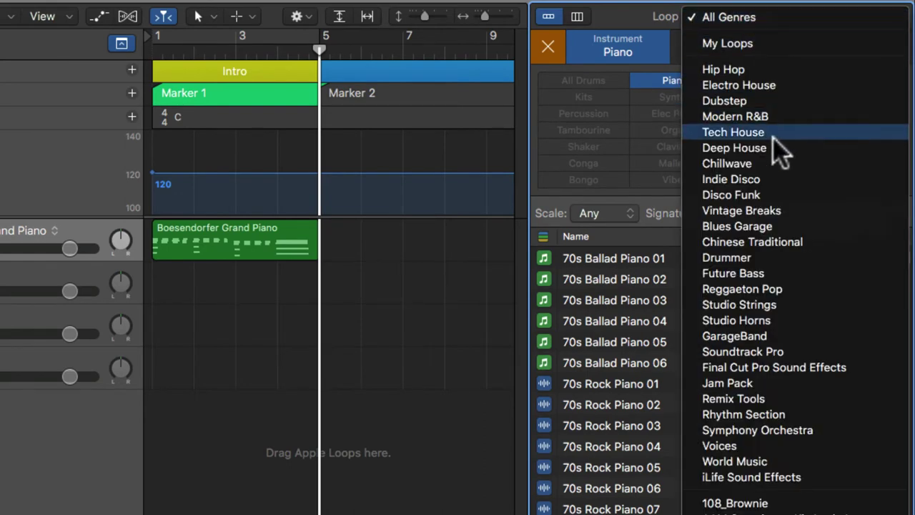
{"action": "left_click", "coordinate": [692, 5]}
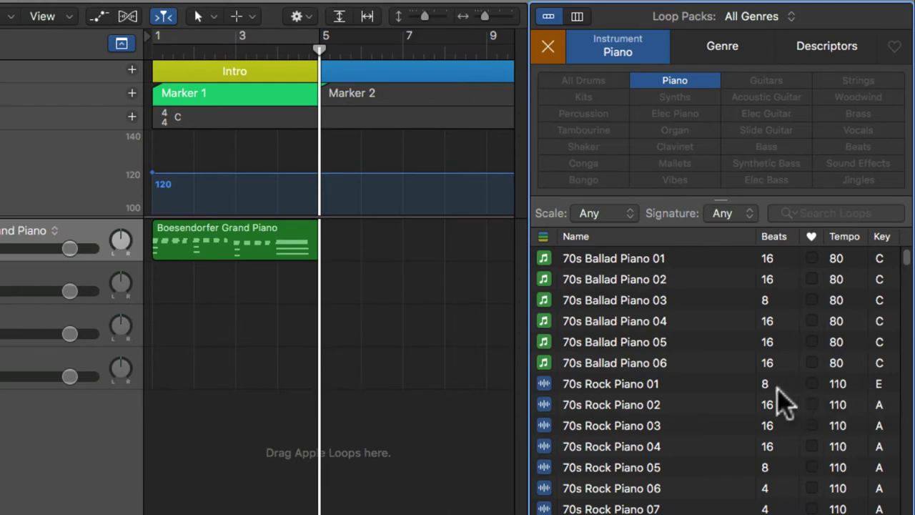
Step: Add the 70s Rock Piano 01 loop on a new track at bar 1 and review its alternative loops without changing it
{"action": "left_click", "coordinate": [638, 384]}
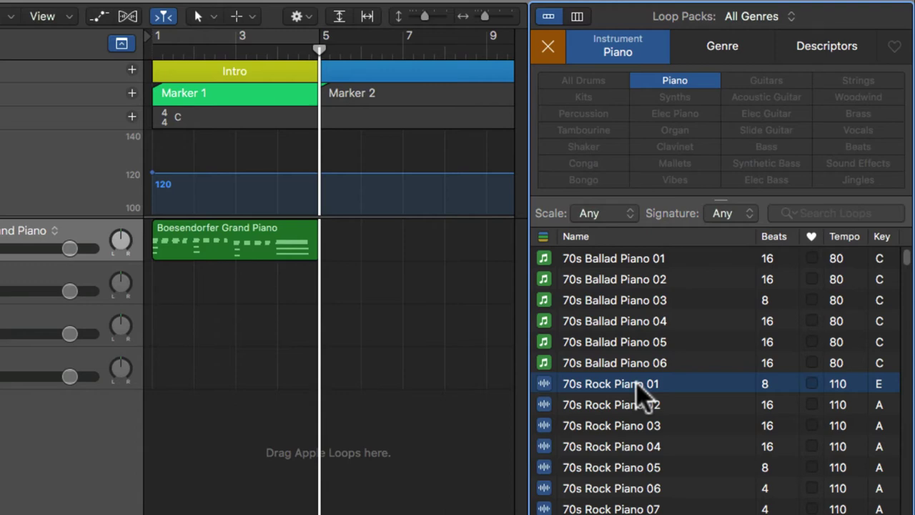
{"action": "left_click_drag", "start_coordinate": [641, 392], "coordinate": [159, 421]}
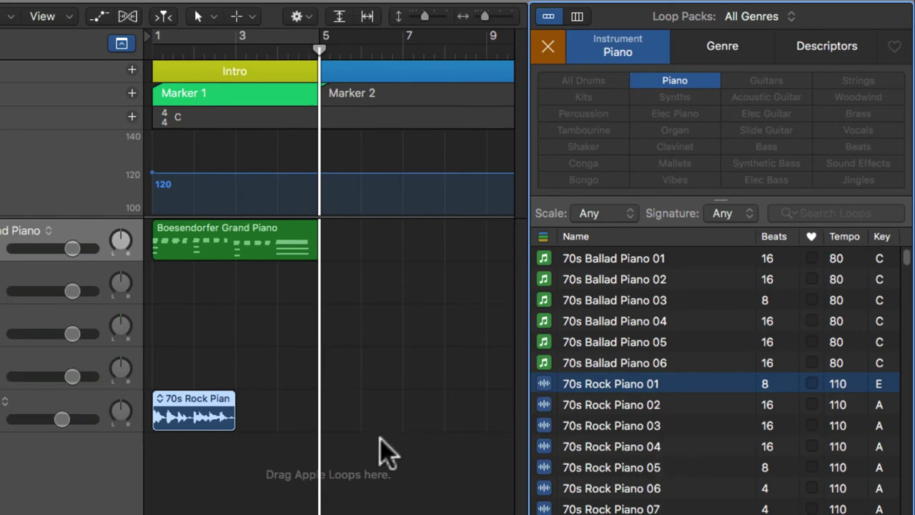
{"action": "left_click", "coordinate": [160, 398]}
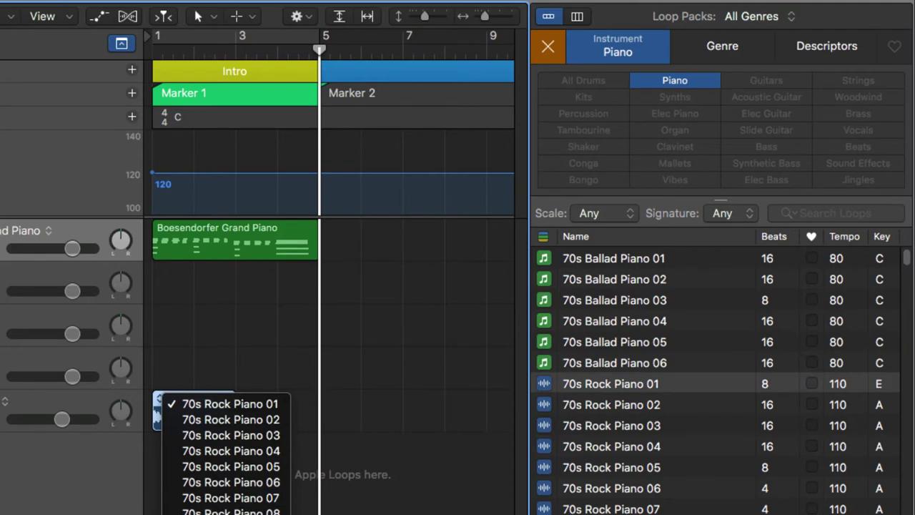
{"action": "scroll", "coordinate": [227, 465], "scroll_direction": "down", "scroll_amount": 3}
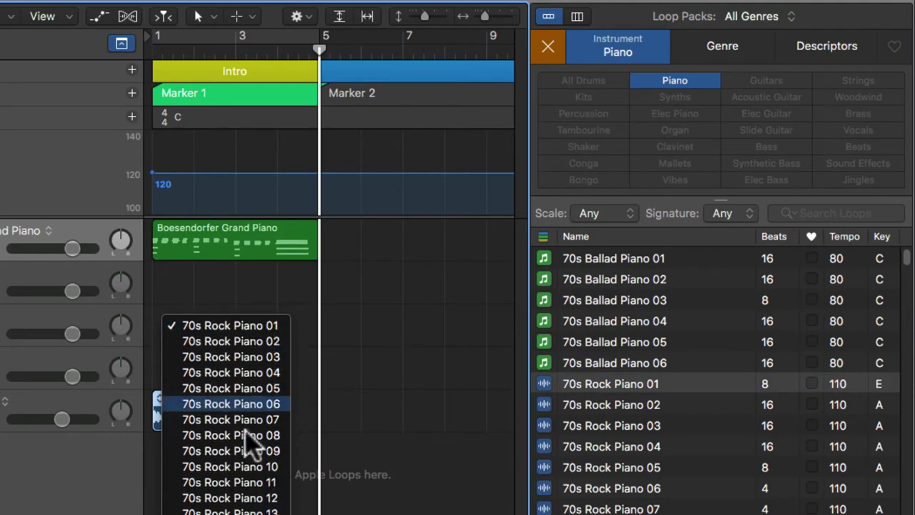
{"action": "left_click", "coordinate": [379, 421]}
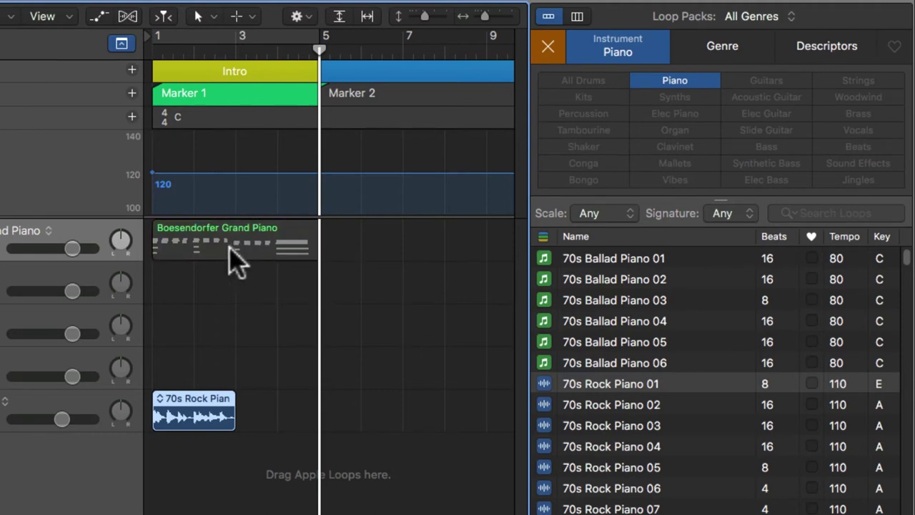
Step: Set a cycle area from bar 1 to bar 3 and play back the rock piano loop with the Boesendorfer Grand Piano region muted
{"action": "left_click", "coordinate": [215, 450]}
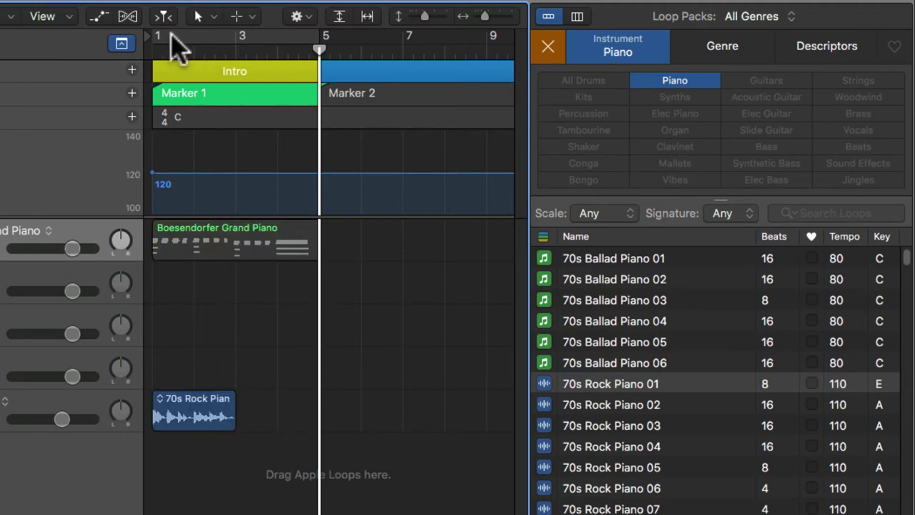
{"action": "mouse_move", "coordinate": [174, 41]}
{"action": "left_mouse_down"}
{"action": "mouse_move", "coordinate": [243, 68]}
{"action": "mouse_move", "coordinate": [240, 57]}
{"action": "left_mouse_up"}
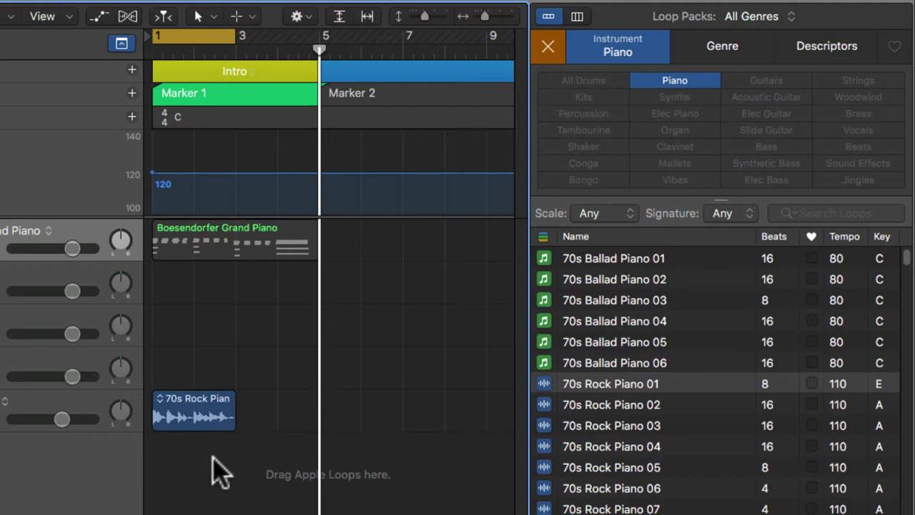
{"action": "key", "text": "space"}
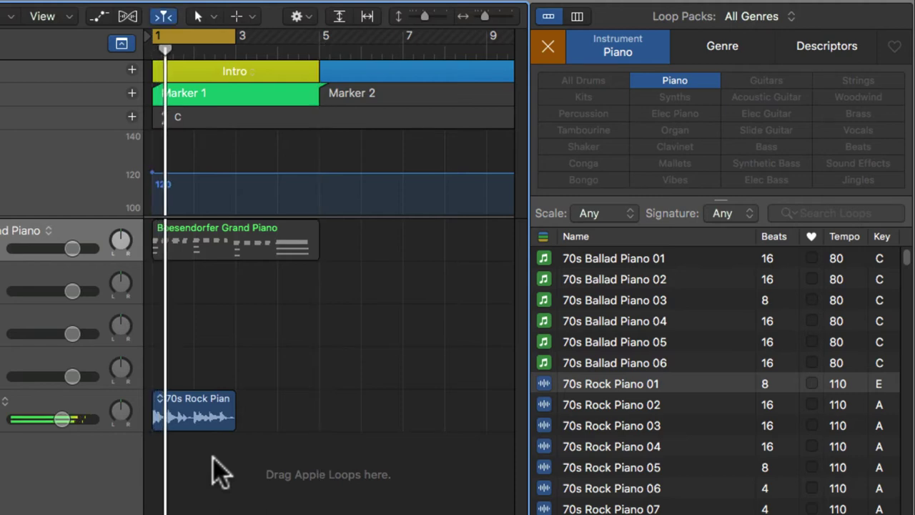
{"action": "key", "text": "space"}
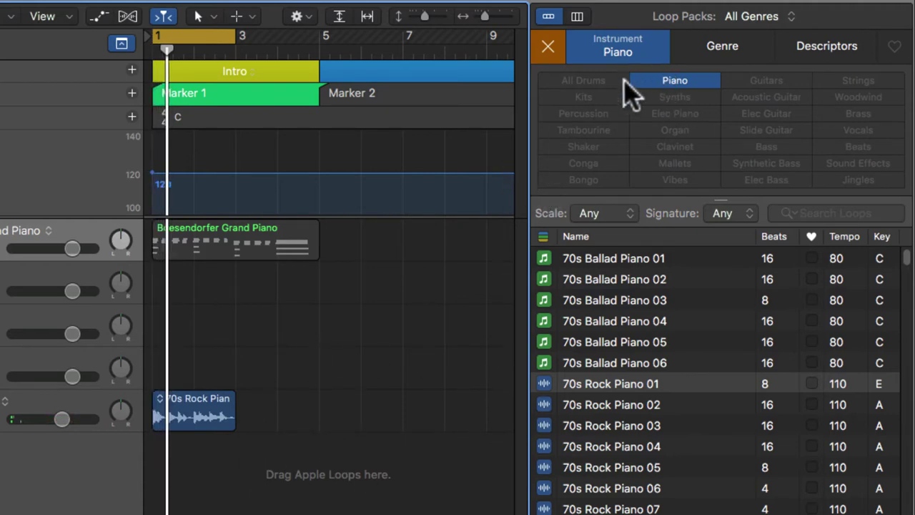
Step: Replace the Piano filter with Bass and preview Round Funk Bass 02 while the project plays, stopping playback at the end
{"action": "left_click", "coordinate": [549, 48]}
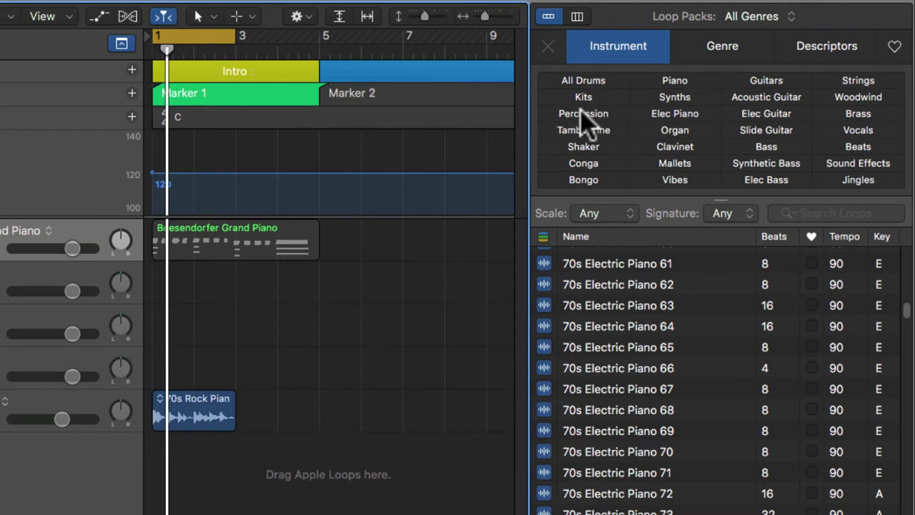
{"action": "left_click", "coordinate": [768, 147]}
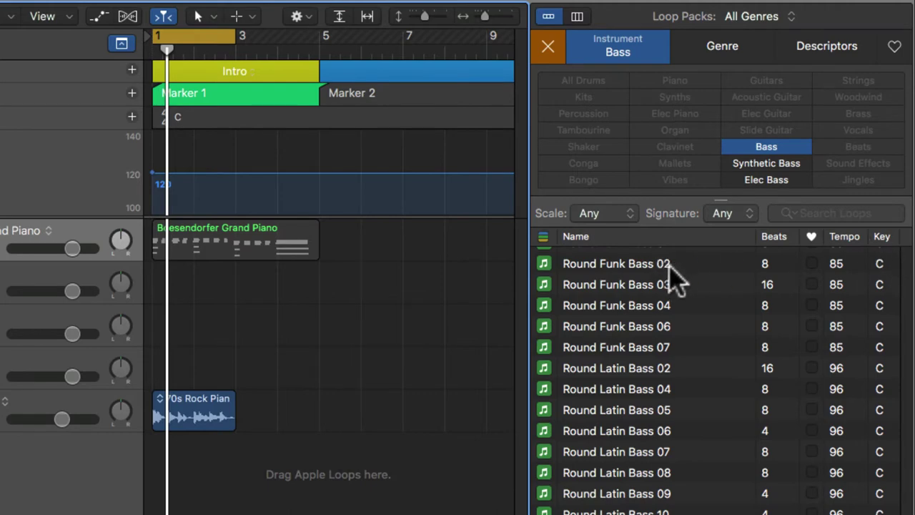
{"action": "key", "text": "space"}
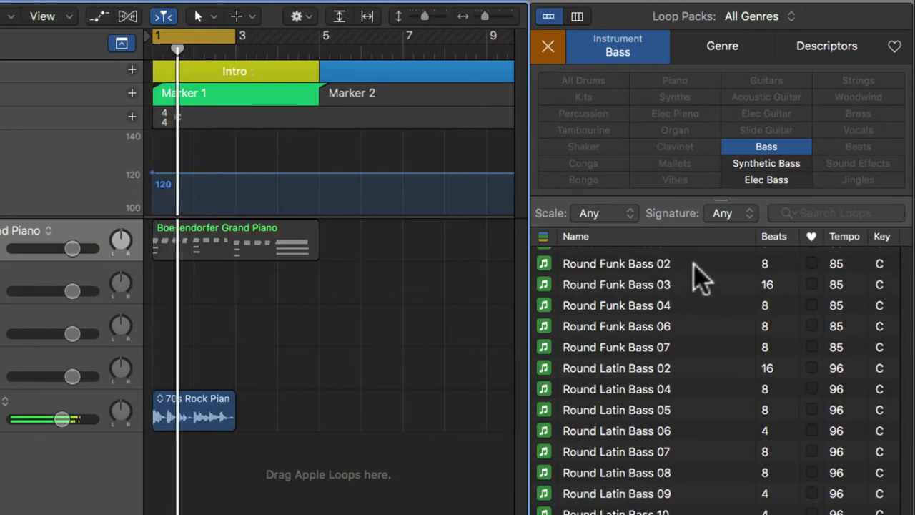
{"action": "left_click", "coordinate": [693, 264]}
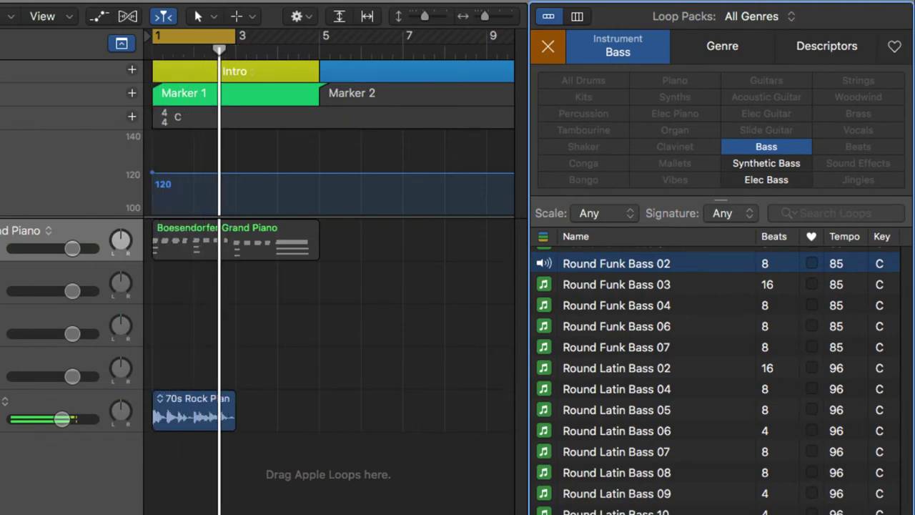
{"action": "key", "text": "space"}
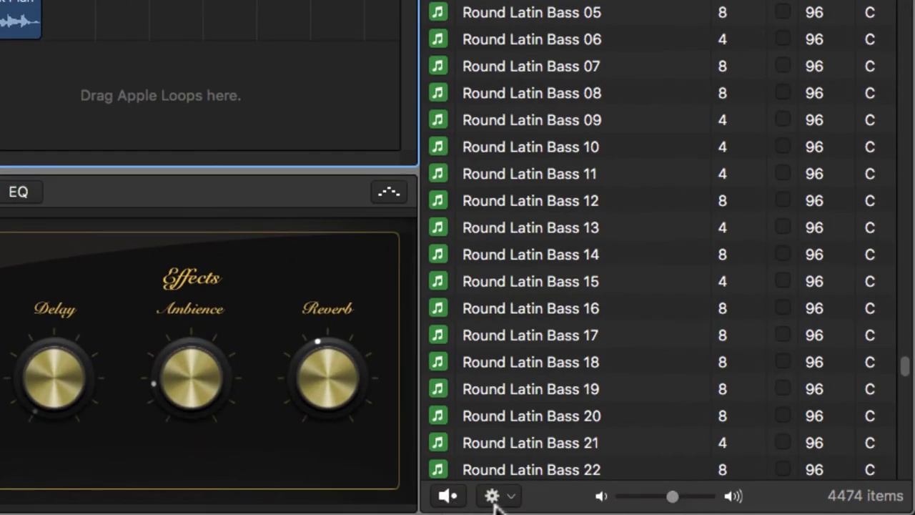
Step: Review the Loop Browser's playback key options, leaving Play in Song Key, and preview the Round Latin Bass 14 loop
{"action": "left_click", "coordinate": [494, 498]}
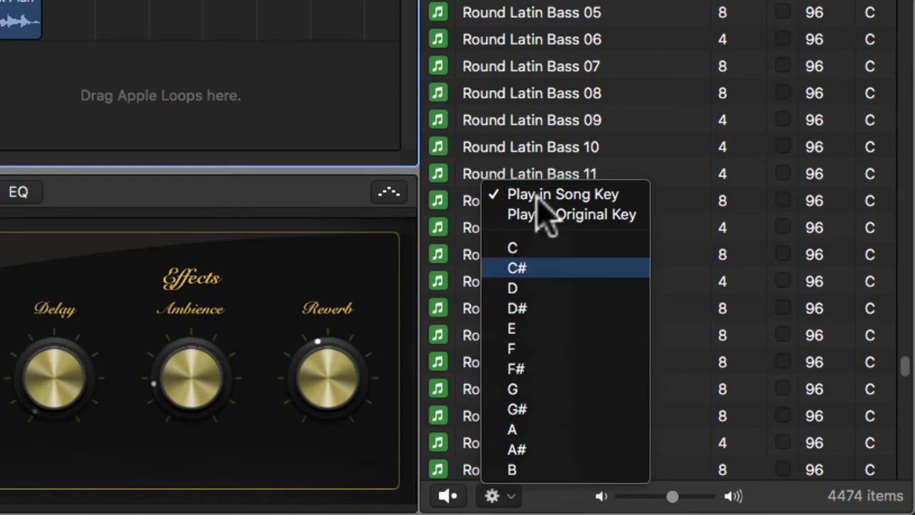
{"action": "left_click", "coordinate": [318, 68]}
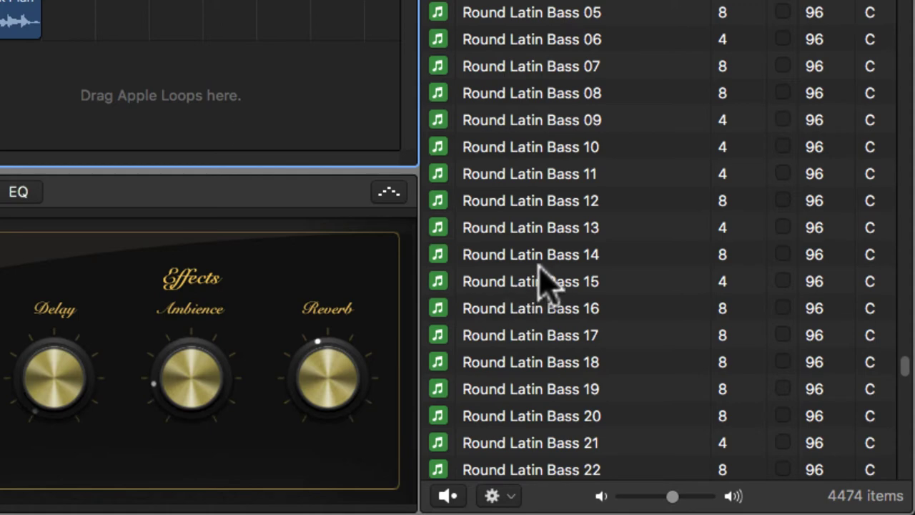
{"action": "left_click", "coordinate": [562, 252]}
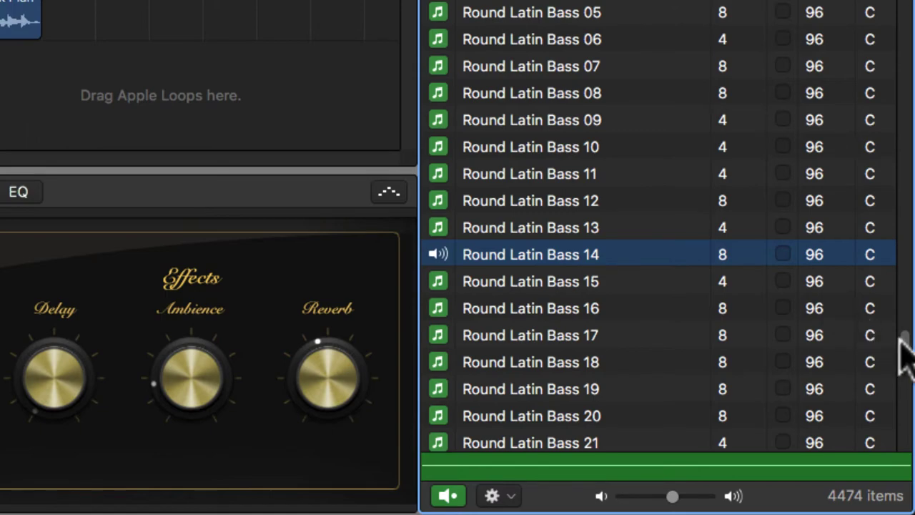
Step: Find British Invasion Bass 19 among the Bass loops and preview it while the project plays
{"action": "scroll", "coordinate": [901, 329], "scroll_direction": "up", "scroll_amount": 20}
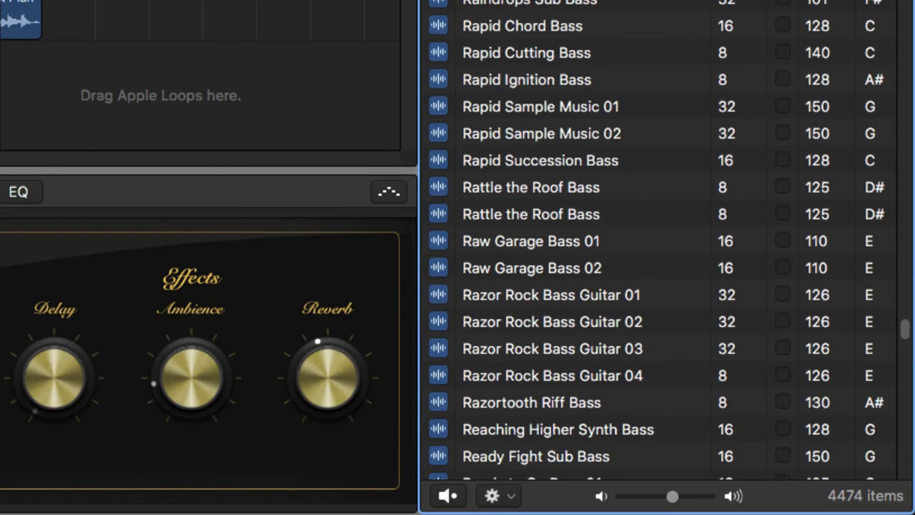
{"action": "left_click_drag", "start_coordinate": [904, 343], "coordinate": [867, 64]}
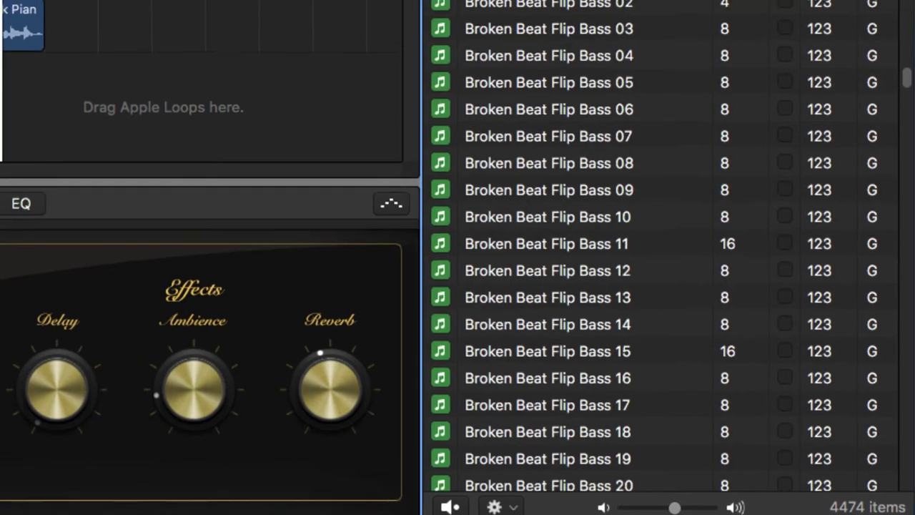
{"action": "left_click", "coordinate": [630, 90]}
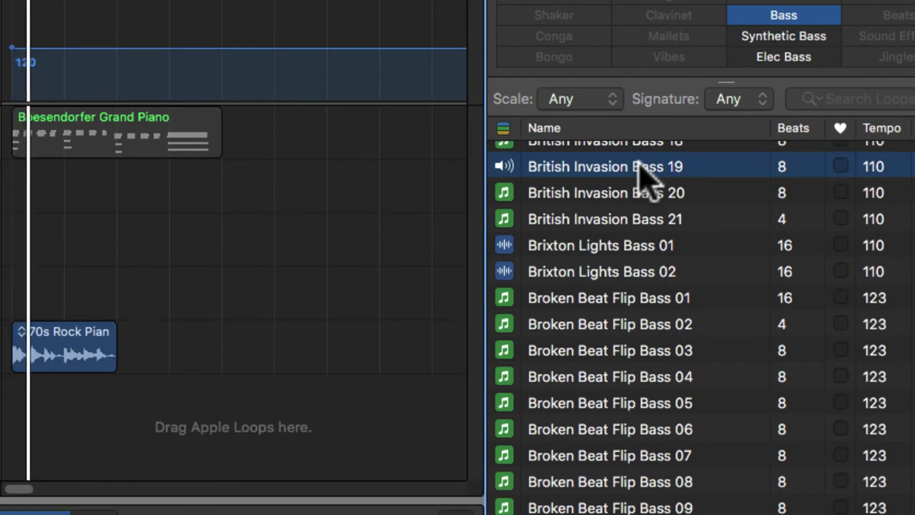
{"action": "left_click", "coordinate": [386, 322]}
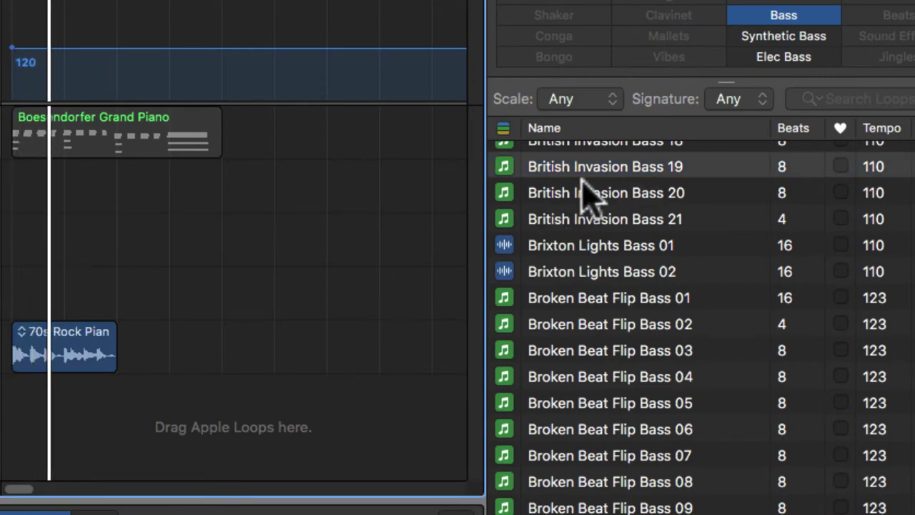
Step: Add the British Invasion Bass 19 loop on a new track at bar 1 and review its alternative loops without changing it
{"action": "left_click_drag", "start_coordinate": [585, 169], "coordinate": [6, 411]}
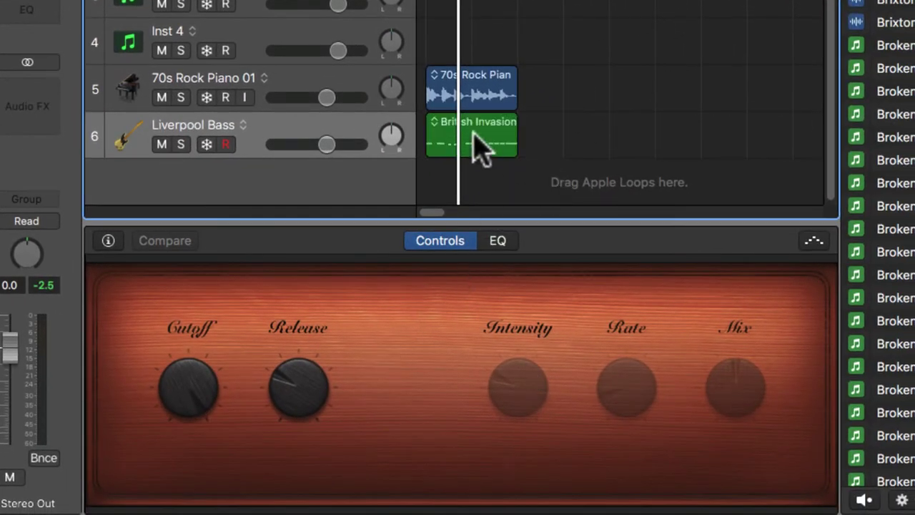
{"action": "left_click", "coordinate": [435, 122]}
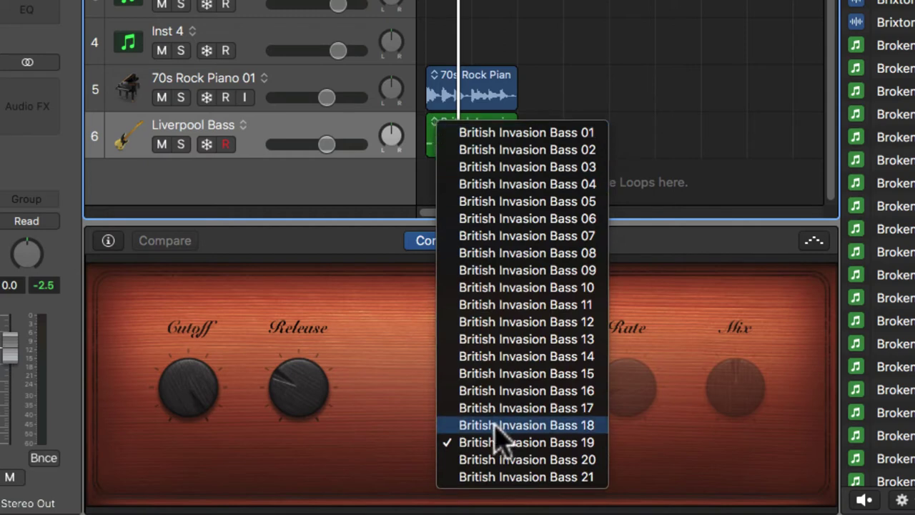
{"action": "left_click", "coordinate": [649, 138]}
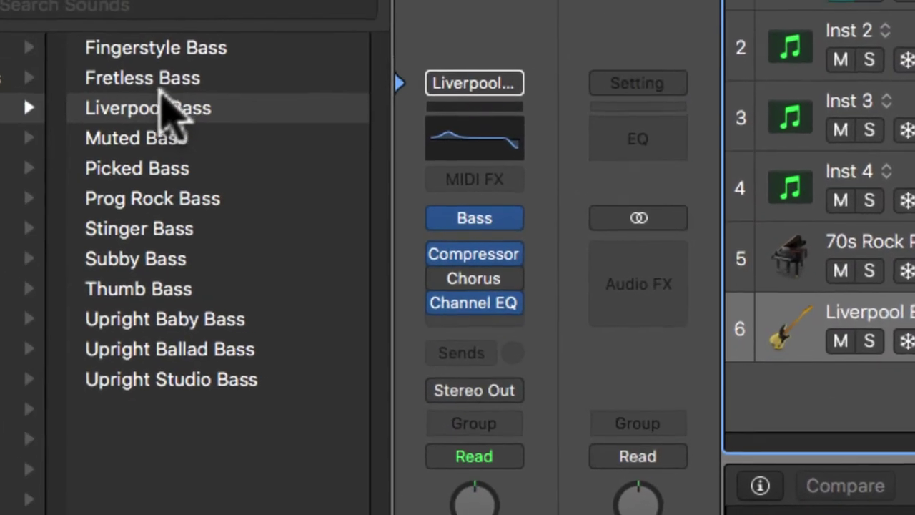
Step: Audition the Fretless Bass patch on the new bass track, ending with the Prog Rock Bass patch
{"action": "left_click", "coordinate": [179, 82]}
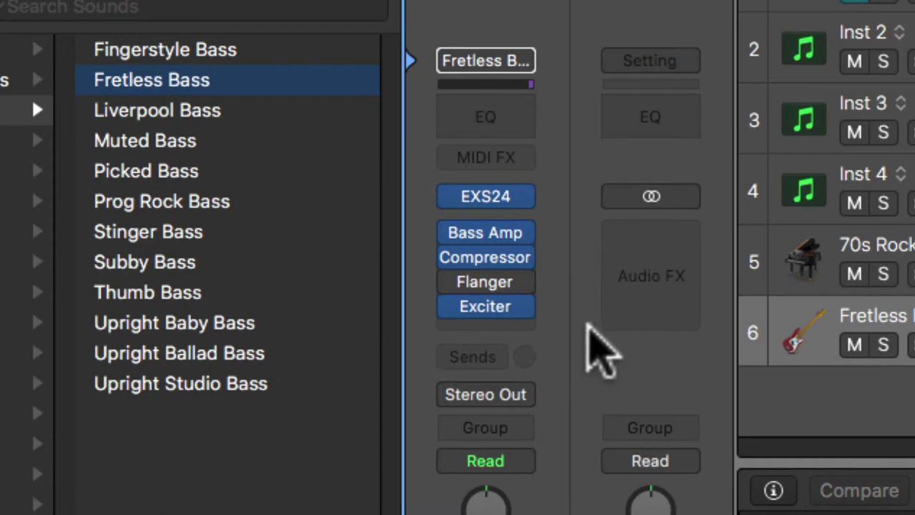
{"action": "left_click", "coordinate": [202, 201]}
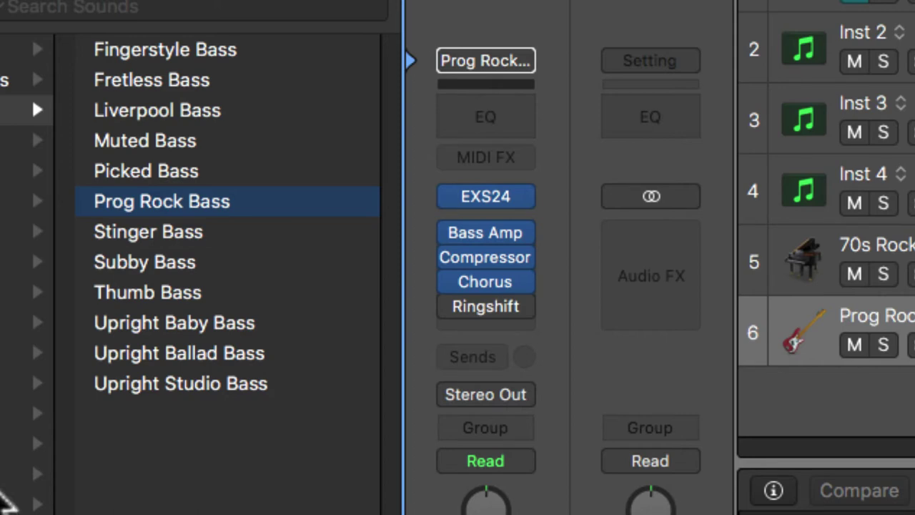
{"action": "key", "text": "Tab"}
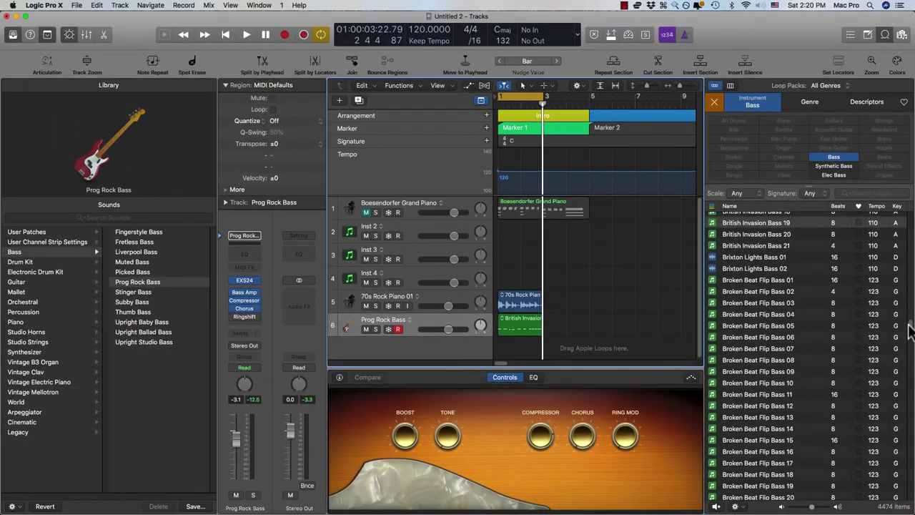
Step: Find Distant Memories Sub Bass further down the loop list and preview it twice, stopping it each time
{"action": "left_click_drag", "start_coordinate": [909, 331], "coordinate": [906, 354]}
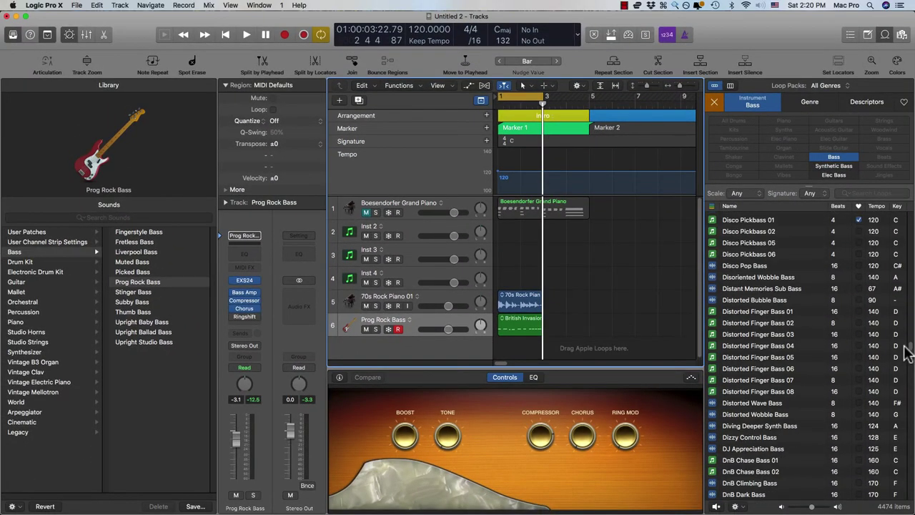
{"action": "left_click", "coordinate": [791, 288]}
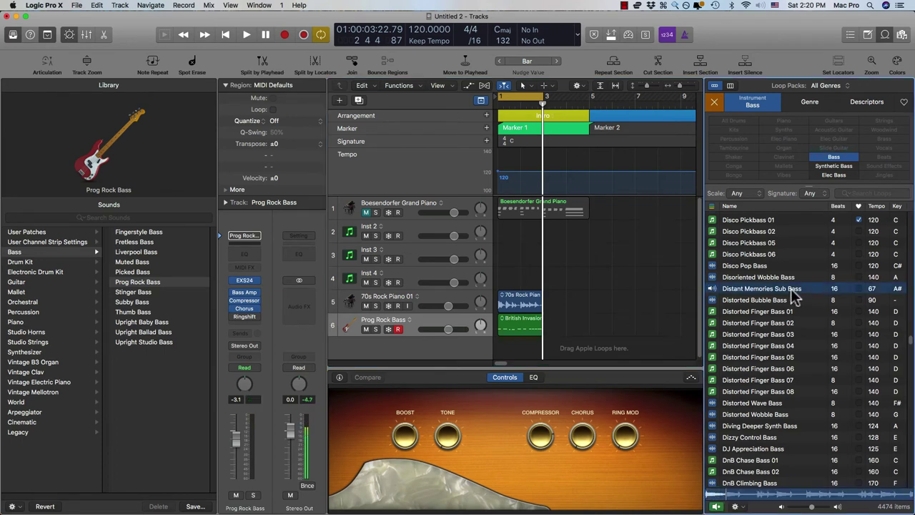
{"action": "left_click", "coordinate": [773, 290]}
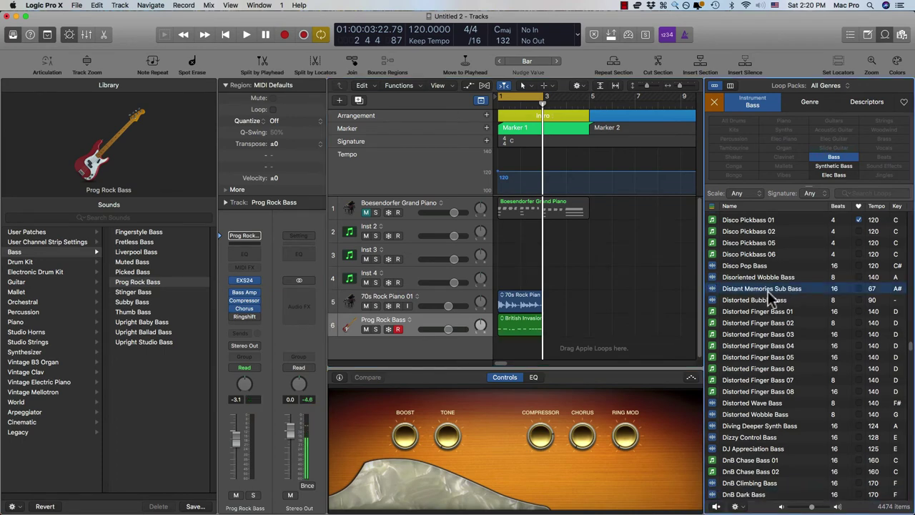
{"action": "left_click", "coordinate": [773, 294]}
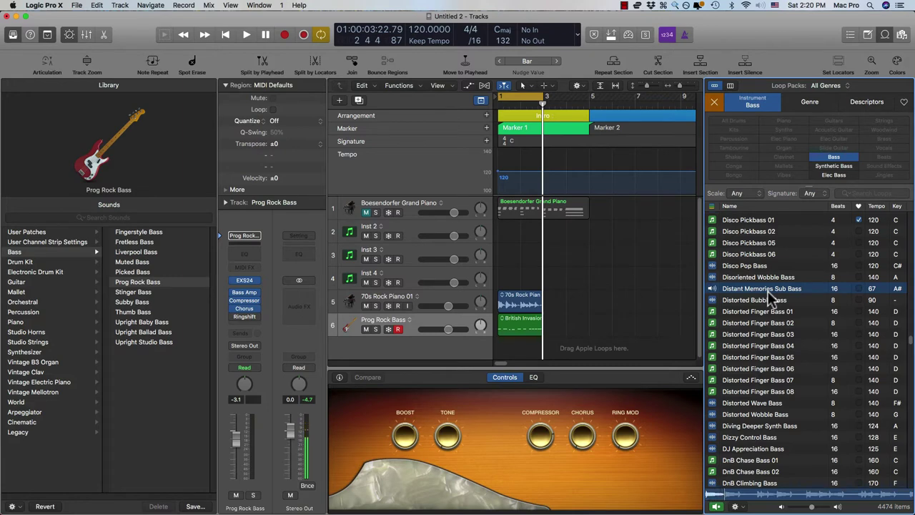
{"action": "left_click", "coordinate": [768, 293]}
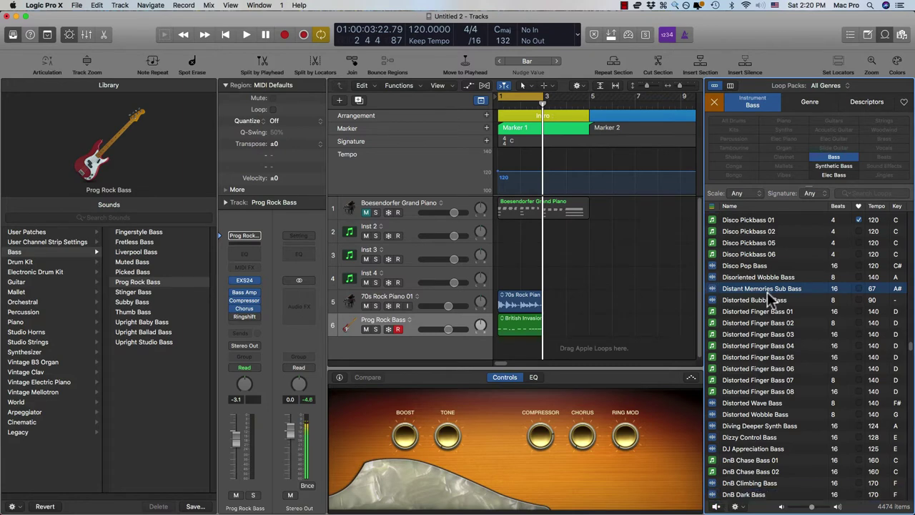
Step: With the descriptor filters shown, clear the Bass filter and search all loops for "rain"
{"action": "left_click", "coordinate": [812, 104]}
{"action": "left_click", "coordinate": [862, 107]}
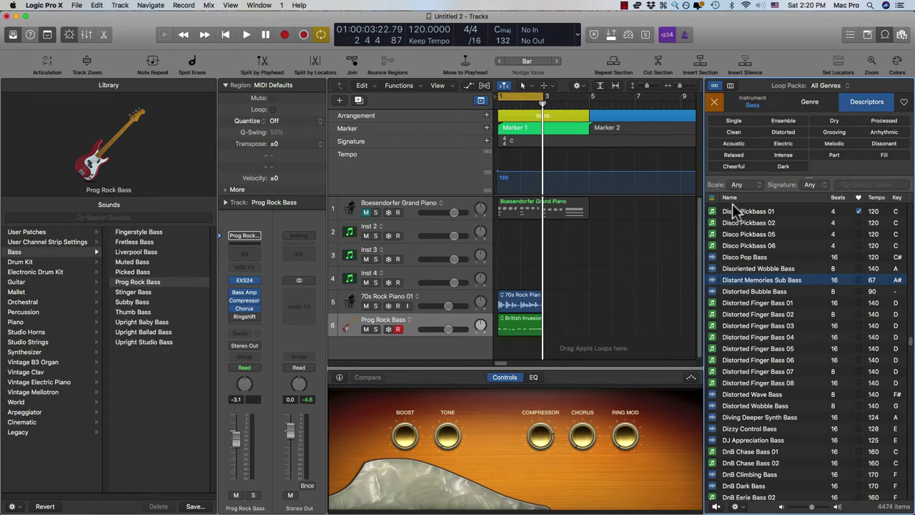
{"action": "left_click", "coordinate": [878, 184]}
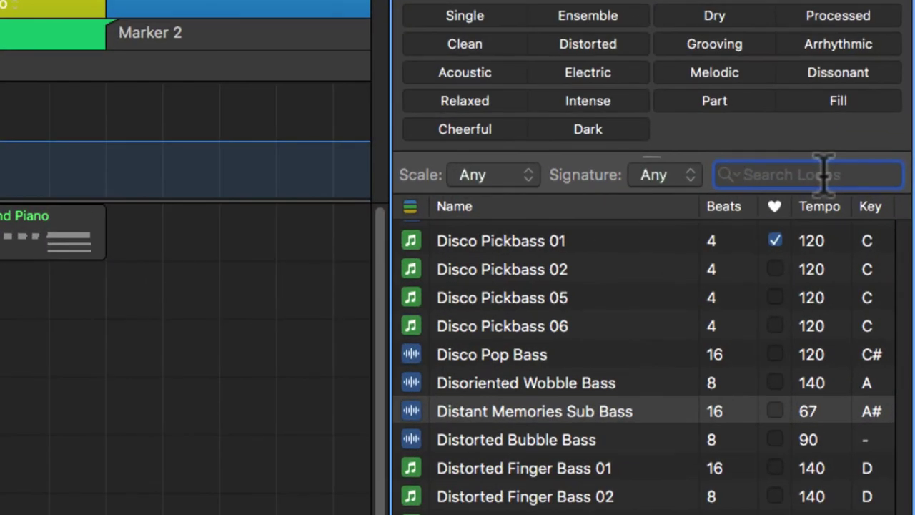
{"action": "left_click", "coordinate": [426, 1]}
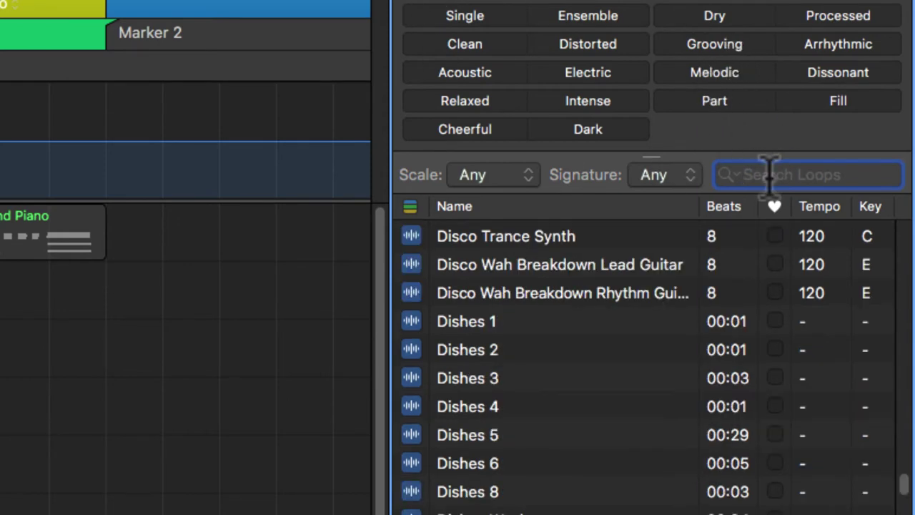
{"action": "type", "text": "rain"}
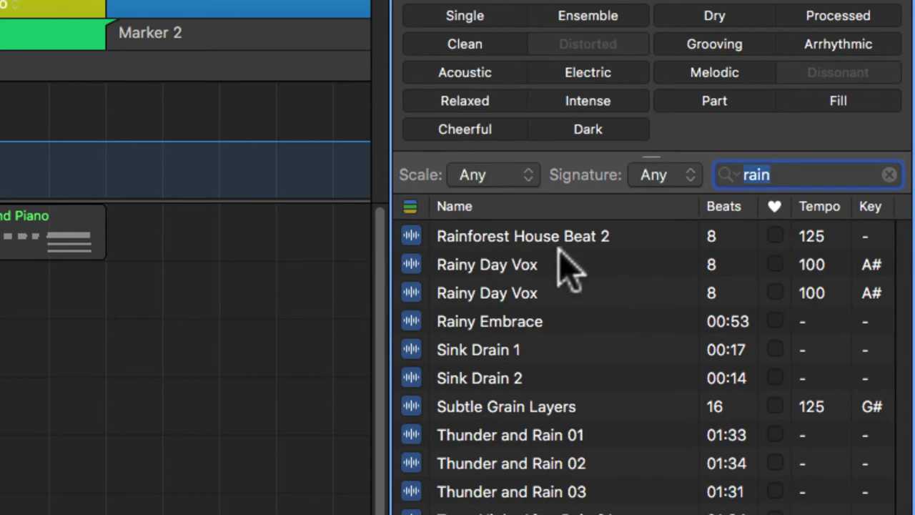
Step: Preview the Rainforest House Beat 2, Rainy Day Vox and Thunder and Rain 01 loops, stopping playback at the end
{"action": "left_click", "coordinate": [526, 241]}
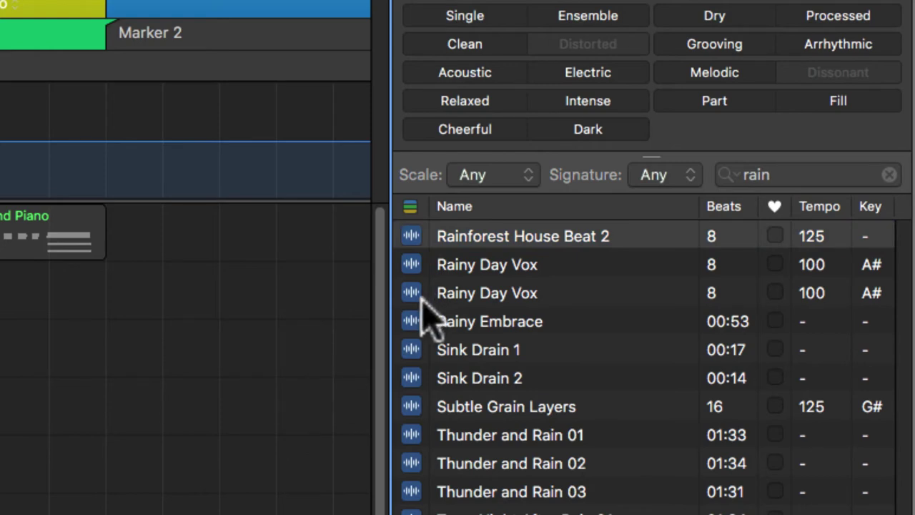
{"action": "left_click", "coordinate": [512, 242]}
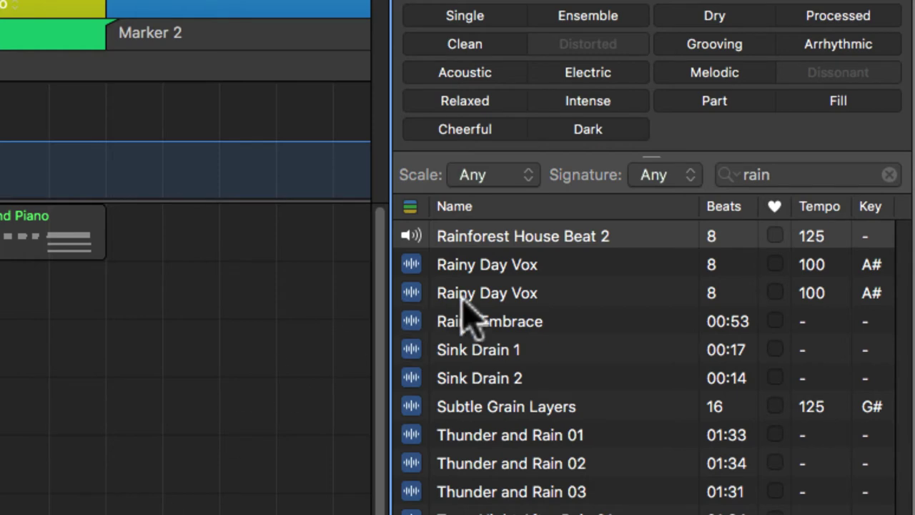
{"action": "left_click", "coordinate": [535, 272]}
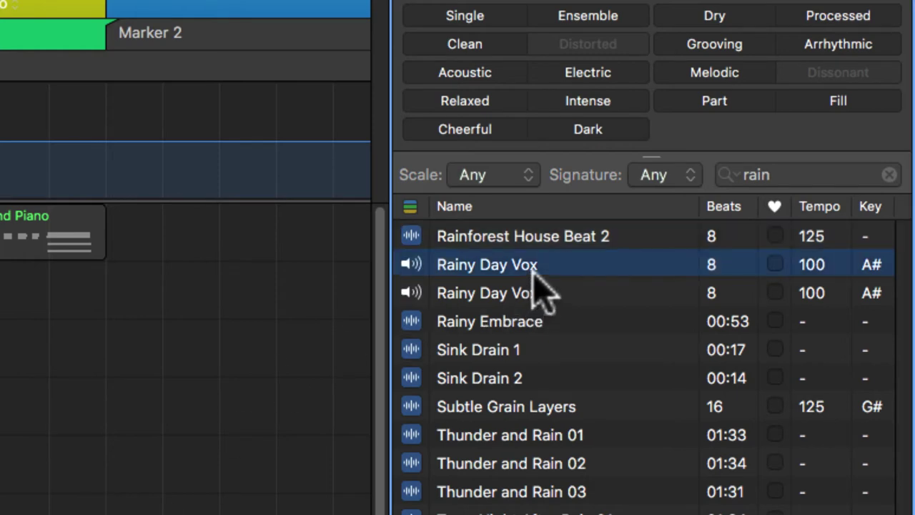
{"action": "left_click", "coordinate": [351, 315]}
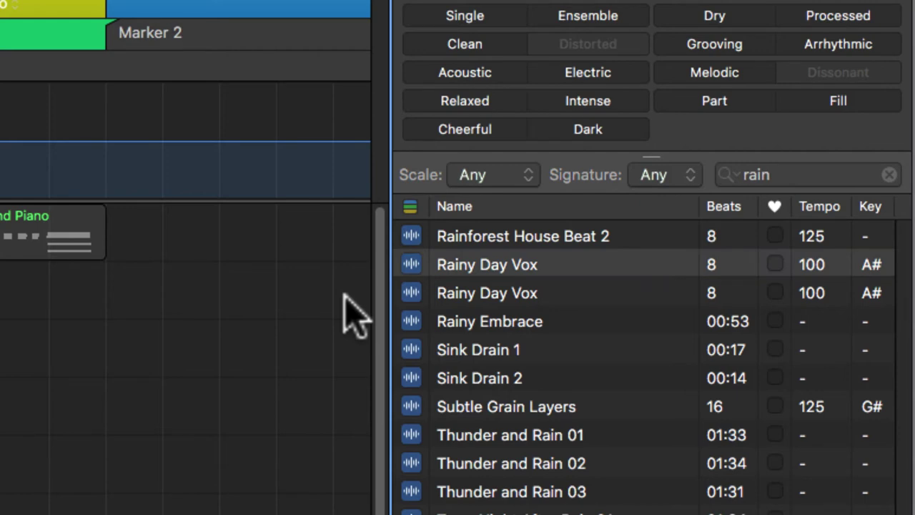
{"action": "left_click", "coordinate": [538, 438]}
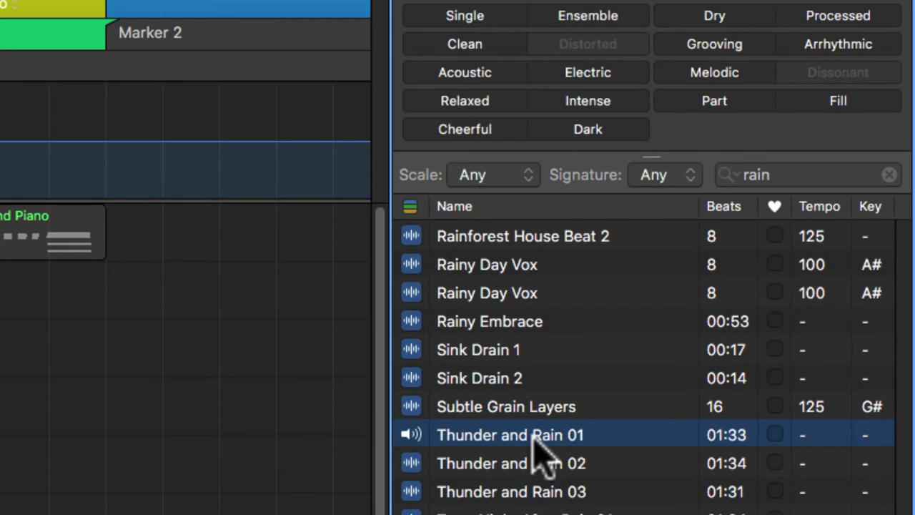
{"action": "left_click", "coordinate": [272, 460]}
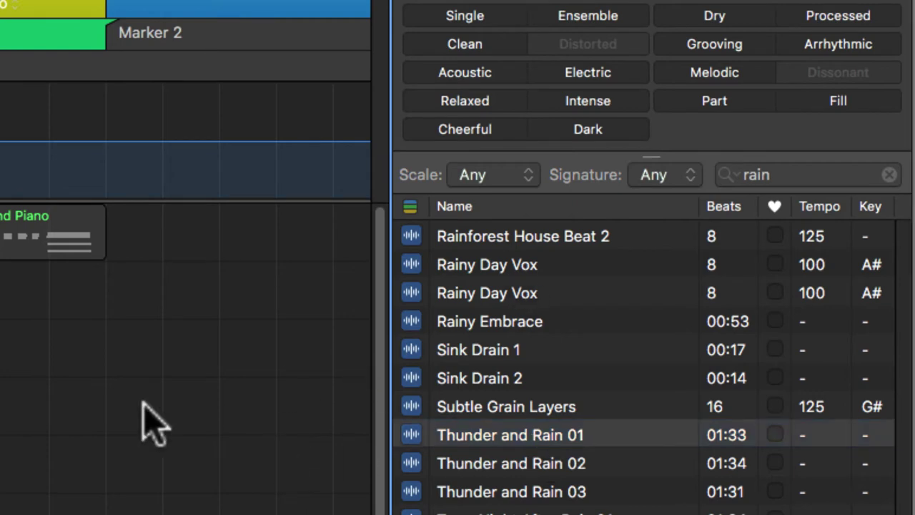
Step: Review the scale and signature filter options for the rain search, leaving both set to Any
{"action": "left_click", "coordinate": [776, 176]}
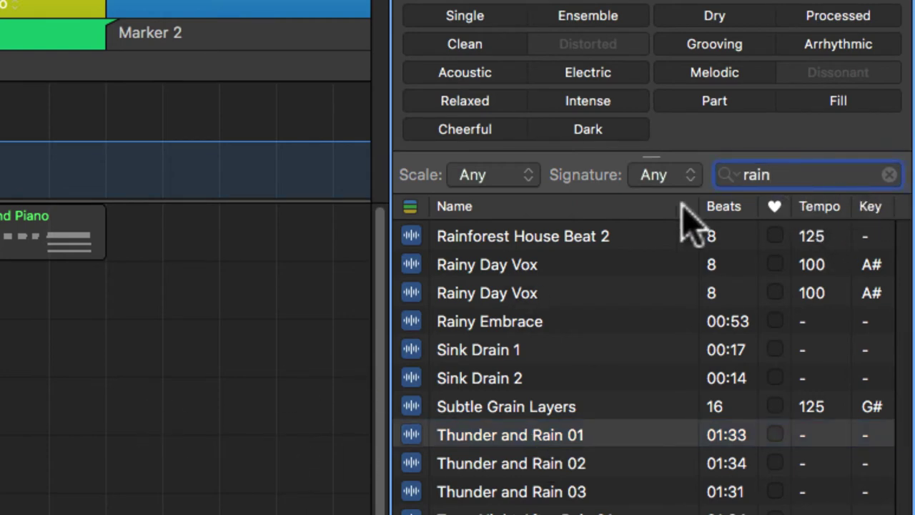
{"action": "left_click", "coordinate": [486, 176]}
{"action": "left_click", "coordinate": [486, 176]}
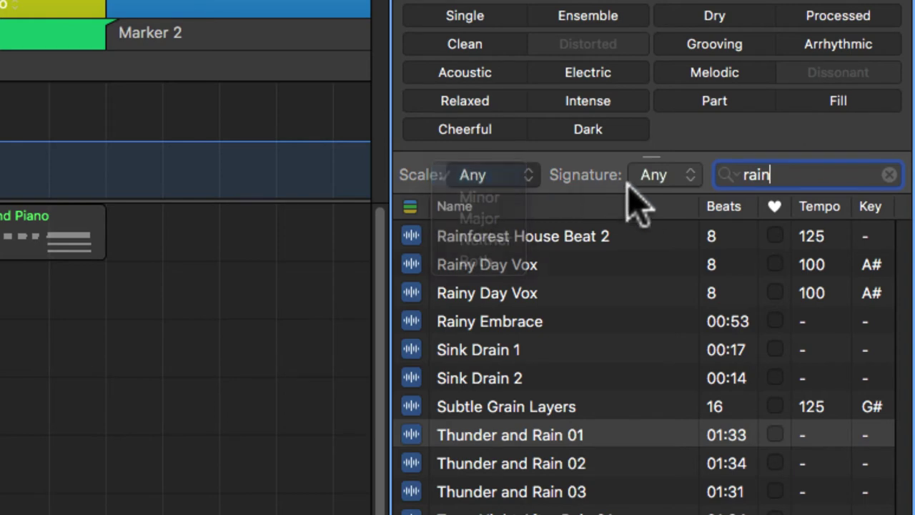
{"action": "left_click", "coordinate": [657, 178]}
{"action": "left_click", "coordinate": [657, 176]}
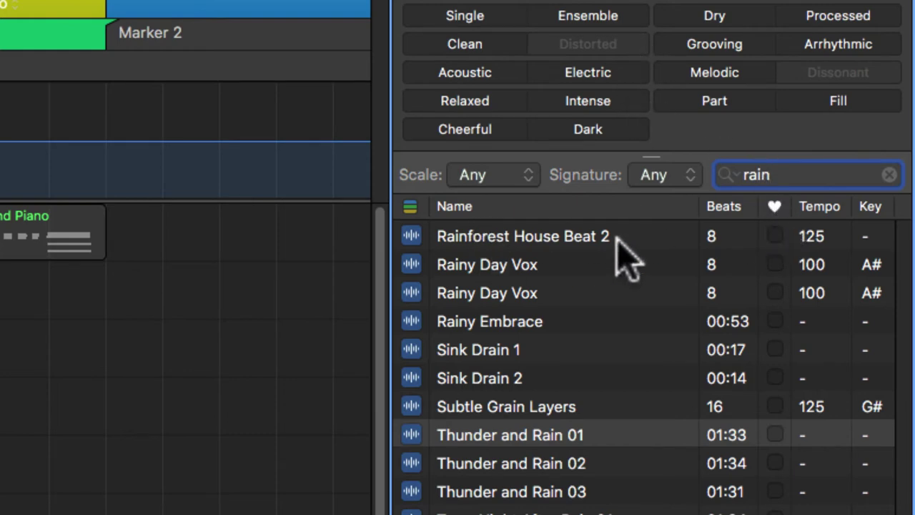
Step: Mark Thunder and Rain 01 as a favorite, restrict the list to favorites and clear the rain search
{"action": "left_click", "coordinate": [775, 434]}
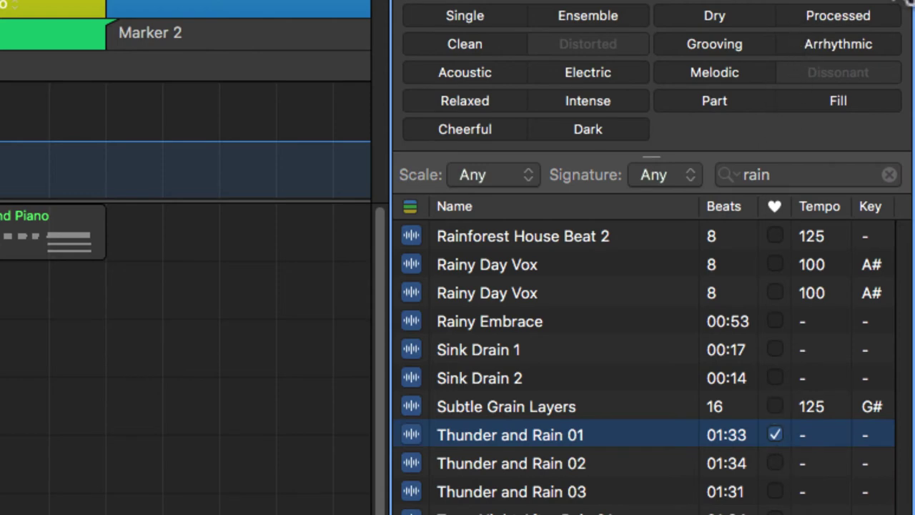
{"action": "left_click", "coordinate": [909, 3]}
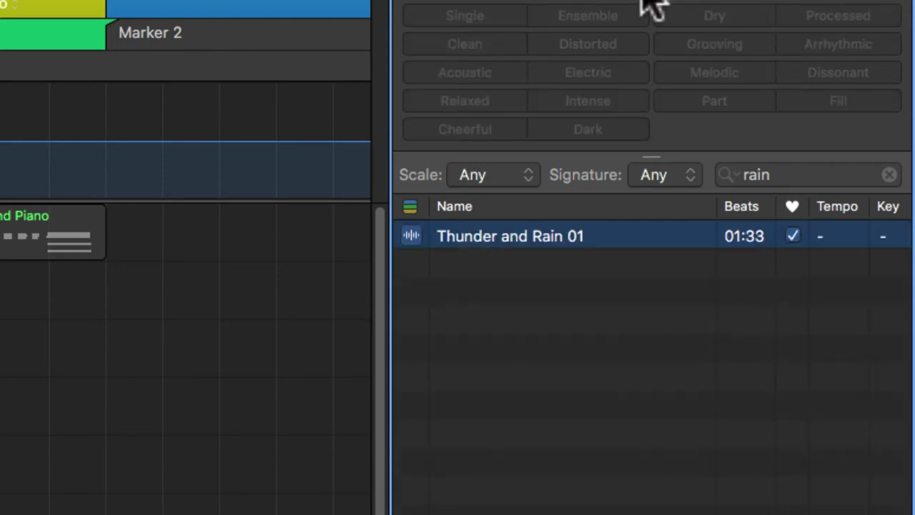
{"action": "left_click", "coordinate": [889, 176]}
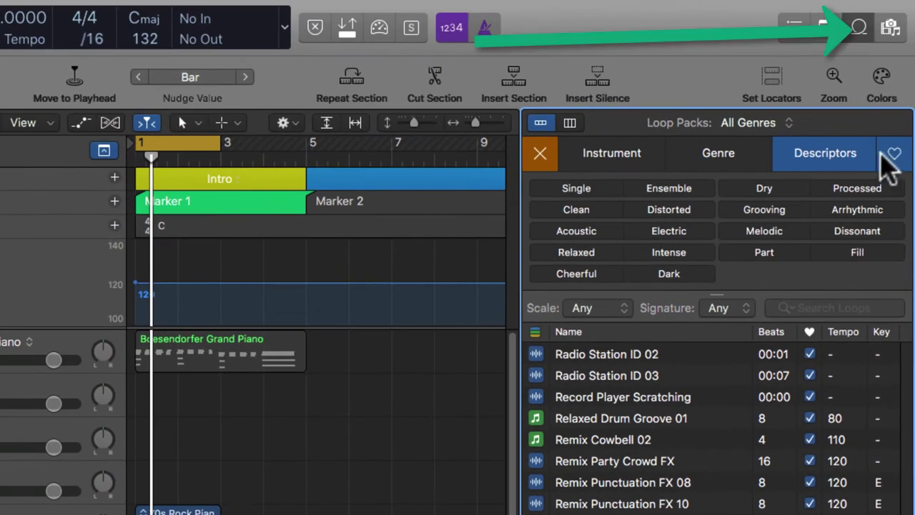
Step: Open the file browsers and look through the project's audio files, the media library and all files
{"action": "left_click", "coordinate": [892, 33]}
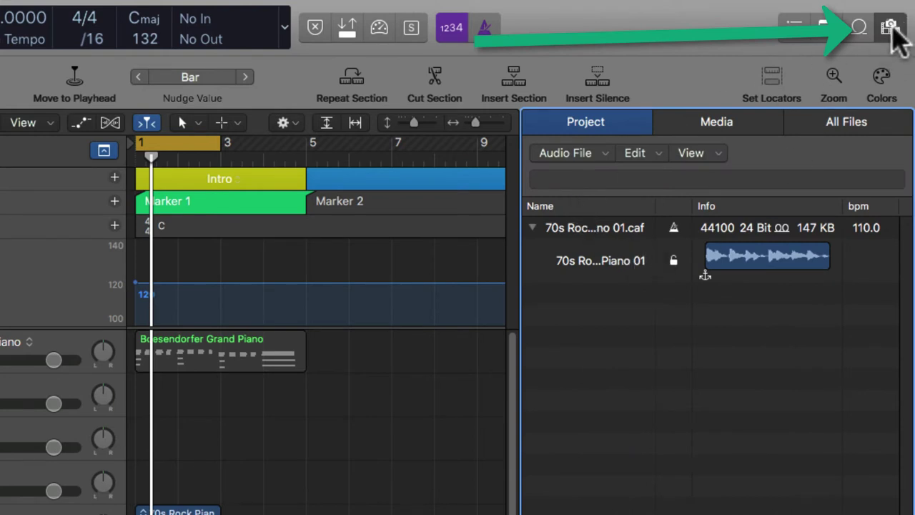
{"action": "left_click_drag", "start_coordinate": [708, 254], "coordinate": [764, 263]}
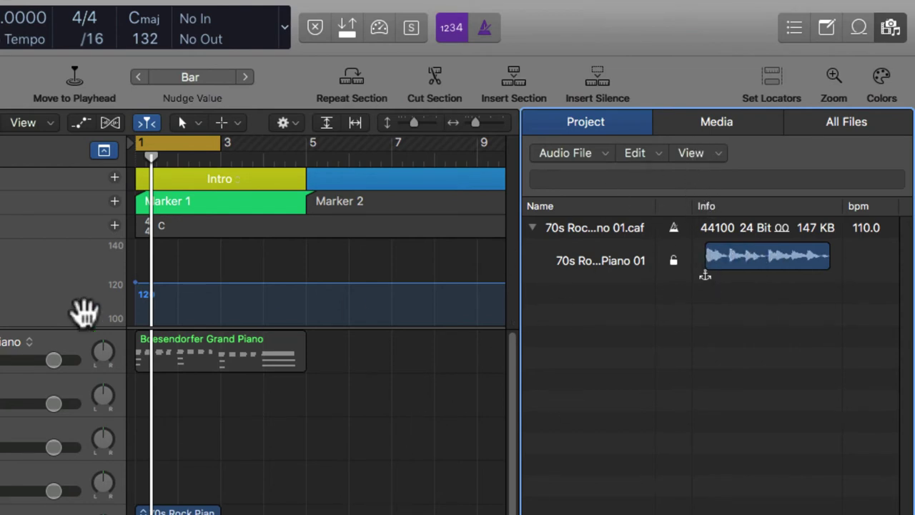
{"action": "left_click", "coordinate": [567, 154]}
{"action": "left_click", "coordinate": [717, 122]}
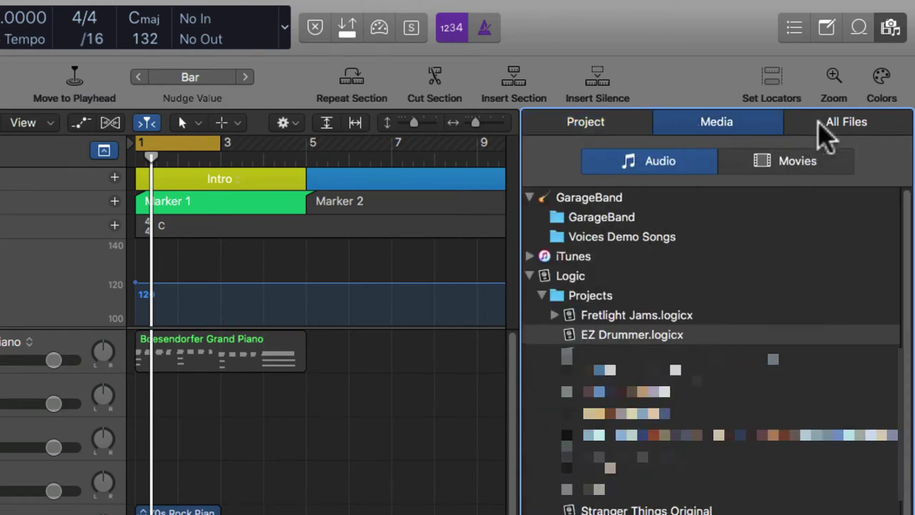
{"action": "left_click", "coordinate": [837, 123]}
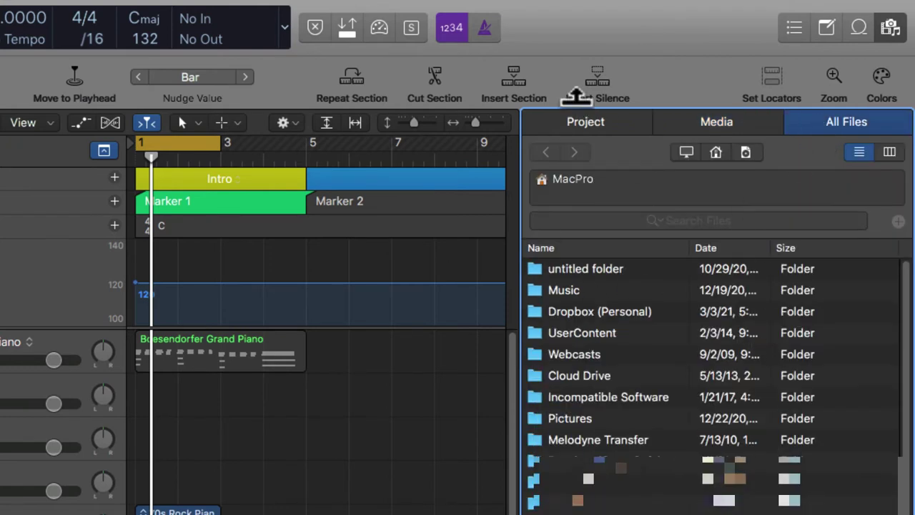
Step: Close the file browsers from the project's audio files view and hide the toolbar
{"action": "left_click", "coordinate": [583, 123]}
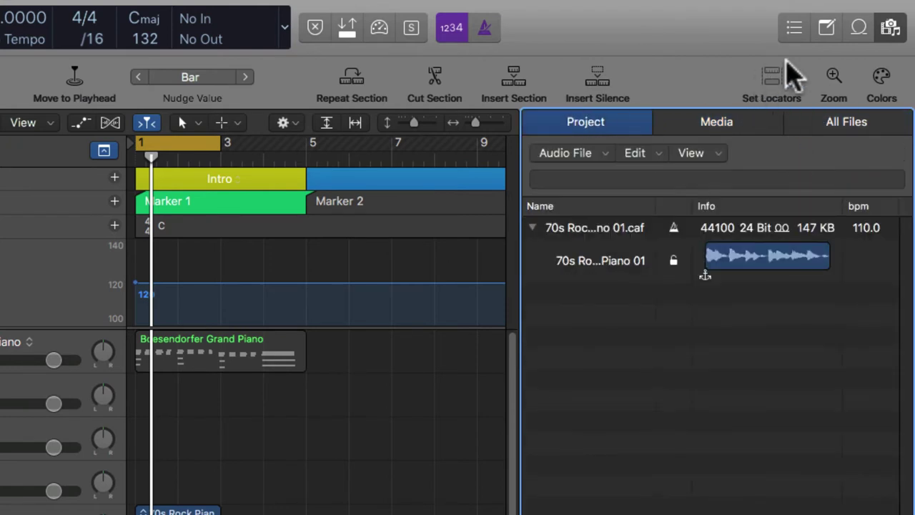
{"action": "left_click", "coordinate": [890, 27]}
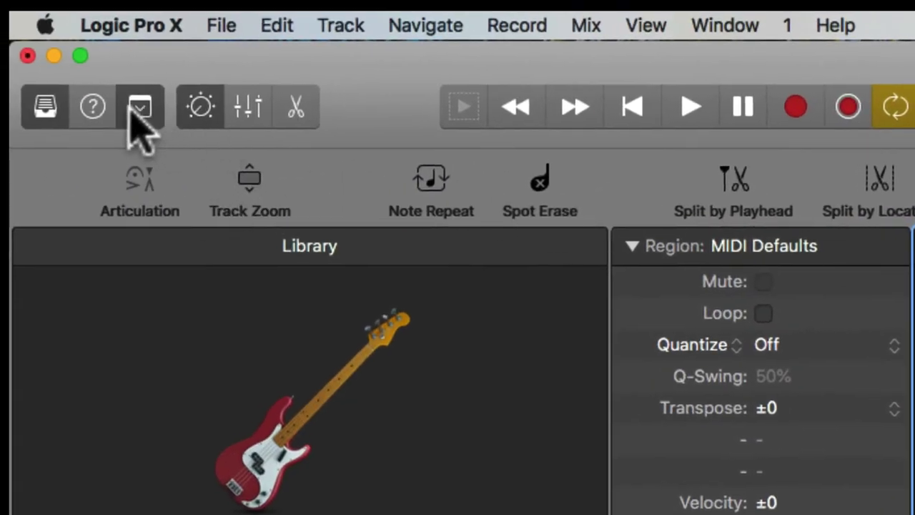
{"action": "left_click", "coordinate": [140, 107]}
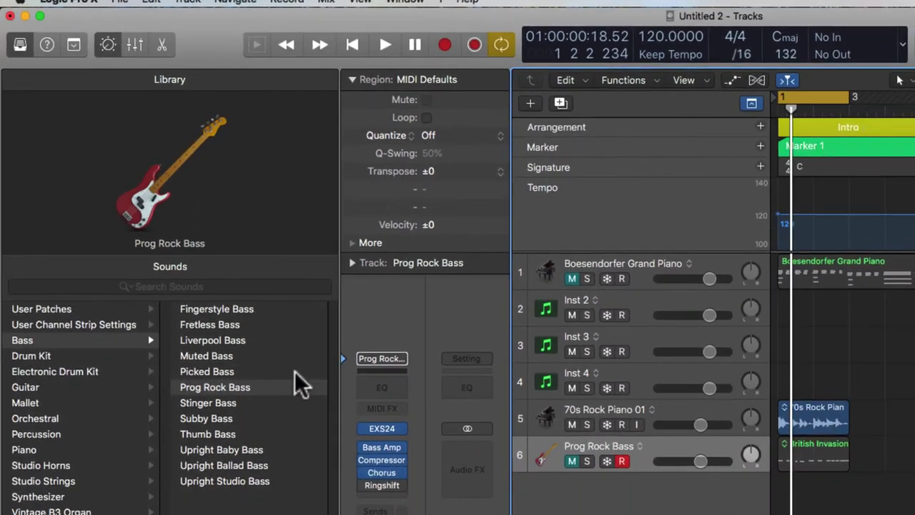
Step: Mute the 70s Rock Piano 01 track, unmute the Prog Rock Bass track and briefly play the bass loop
{"action": "mouse_move", "coordinate": [185, 250]}
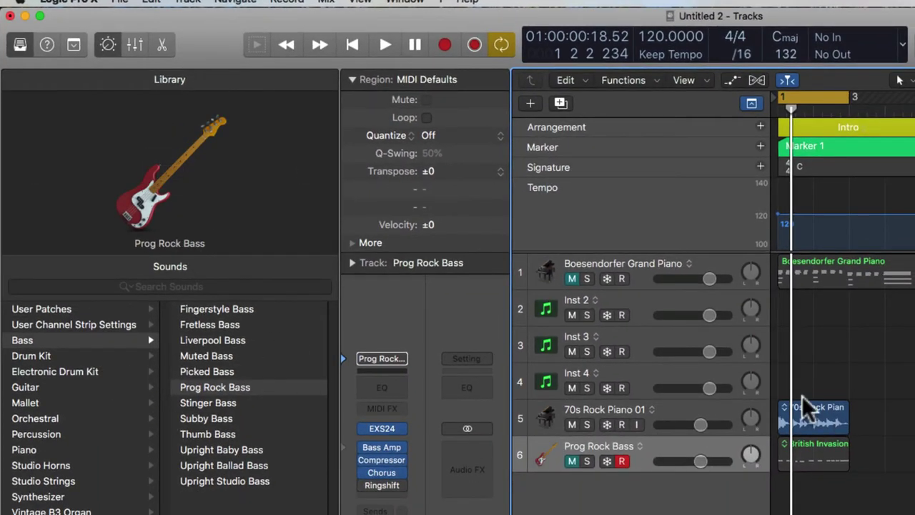
{"action": "left_click", "coordinate": [573, 425]}
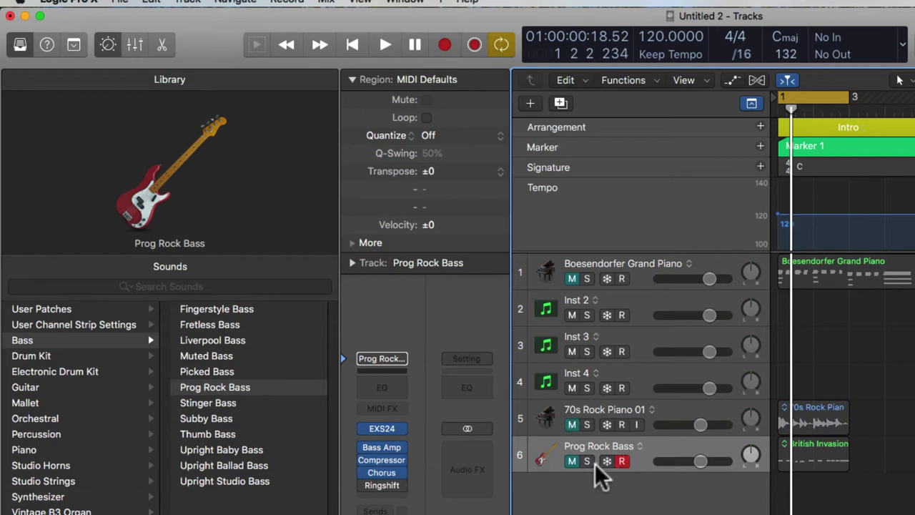
{"action": "left_click", "coordinate": [572, 461]}
{"action": "key", "text": "space"}
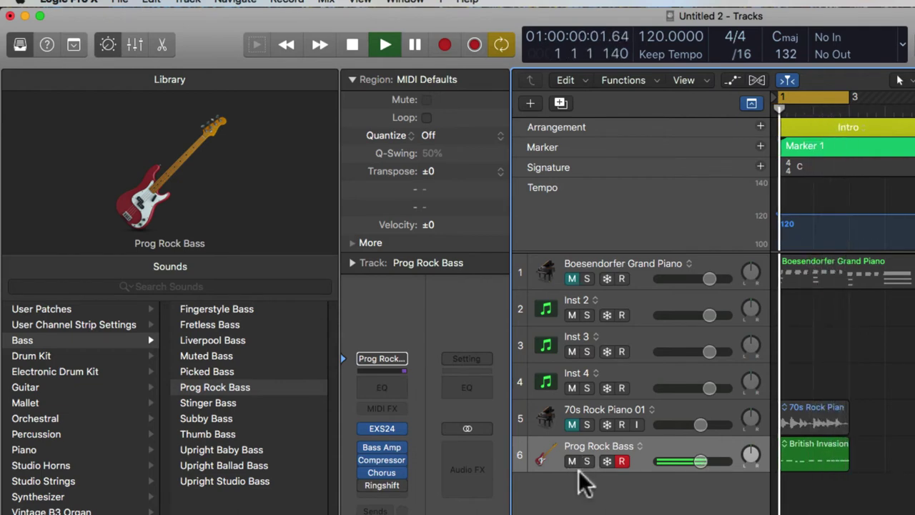
{"action": "key", "text": "space"}
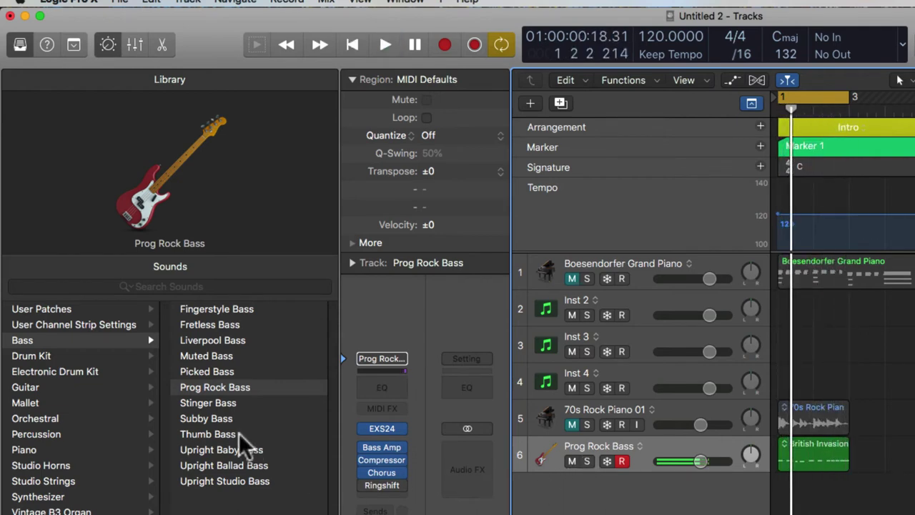
Step: Swap the bass track's region for the British Invasion Bass 02 loop and play it
{"action": "left_click", "coordinate": [785, 442]}
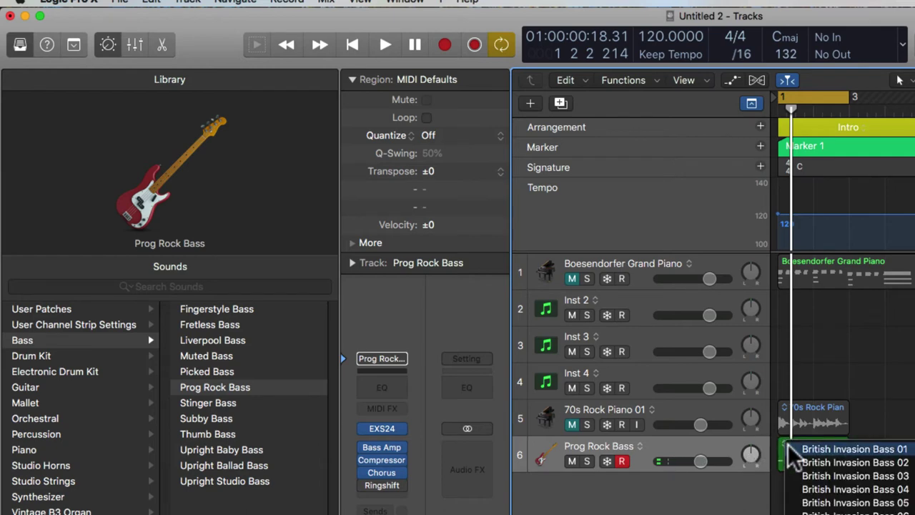
{"action": "left_click", "coordinate": [793, 461]}
{"action": "key", "text": "space"}
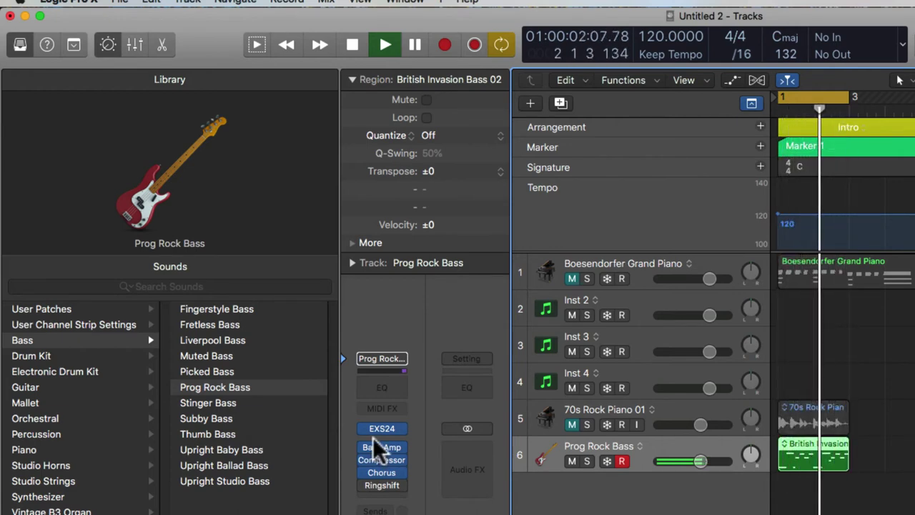
Step: Change the bass track's patch to Stinger Bass and play the loop with the new sound
{"action": "left_click", "coordinate": [236, 402]}
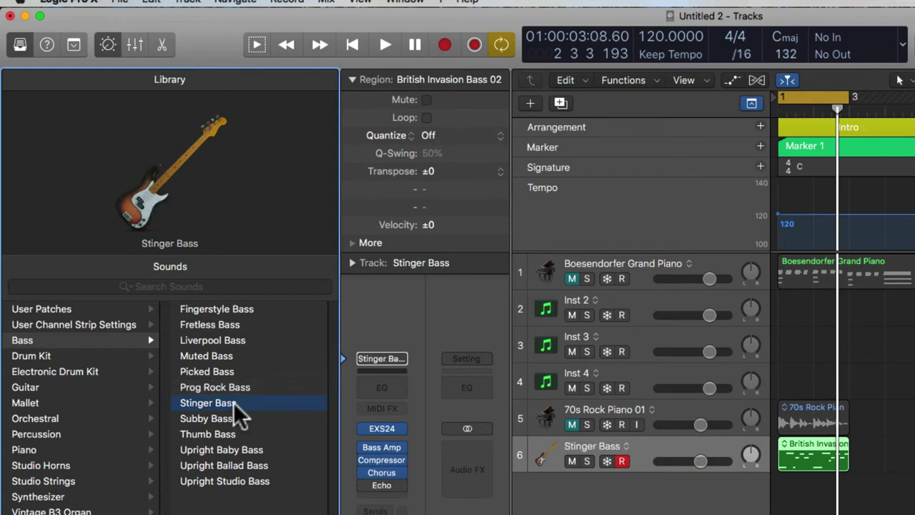
{"action": "key", "text": "space"}
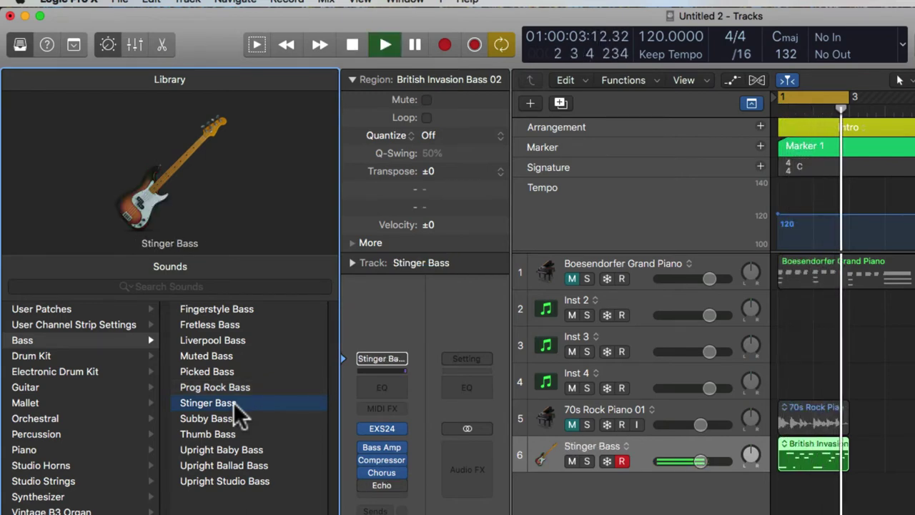
{"action": "key", "text": "space"}
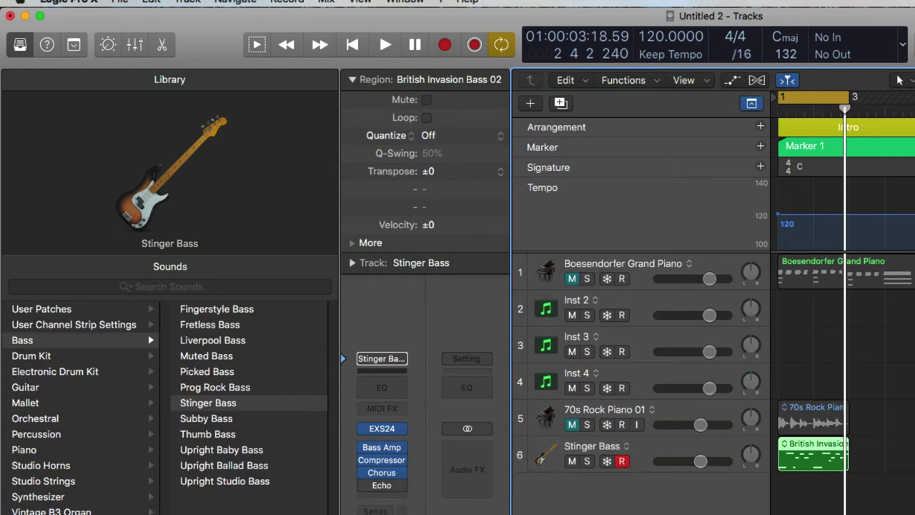
Step: Open the British Invasion Bass 02 region in an enlarged Piano Roll and return the playhead to the start
{"action": "left_click", "coordinate": [647, 493]}
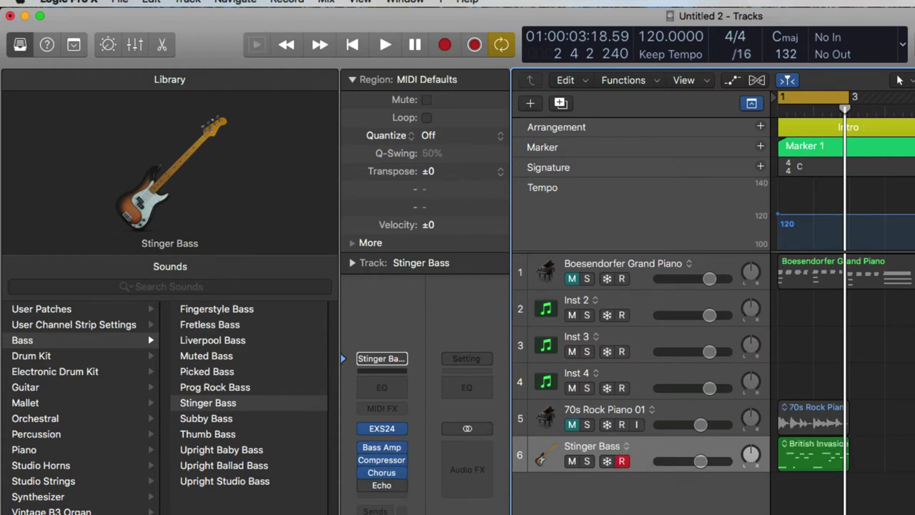
{"action": "left_click", "coordinate": [699, 449]}
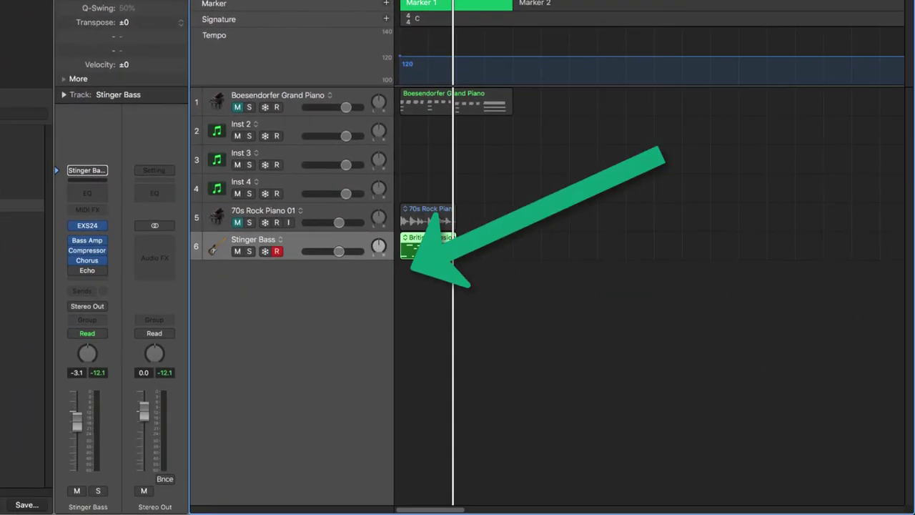
{"action": "double_click", "coordinate": [427, 246]}
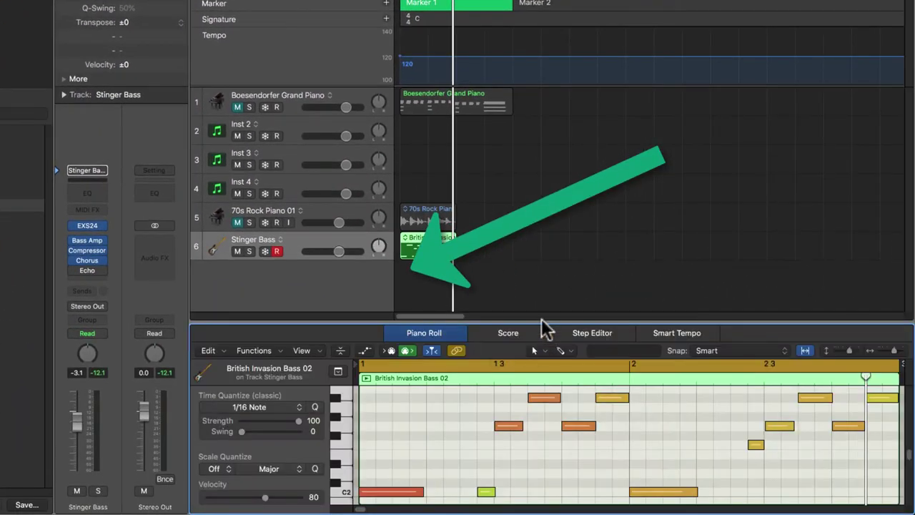
{"action": "left_click_drag", "start_coordinate": [536, 322], "coordinate": [537, 123]}
{"action": "key", "text": "Return"}
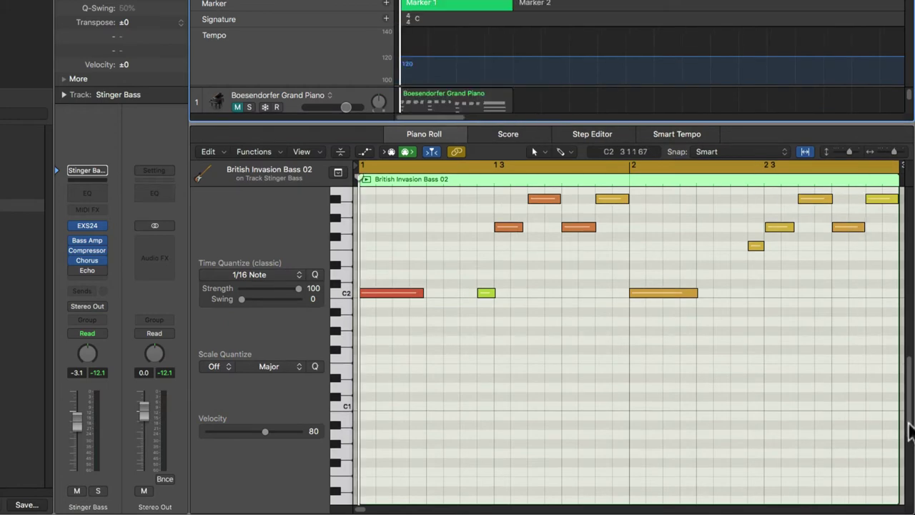
{"action": "left_click_drag", "start_coordinate": [910, 433], "coordinate": [911, 401]}
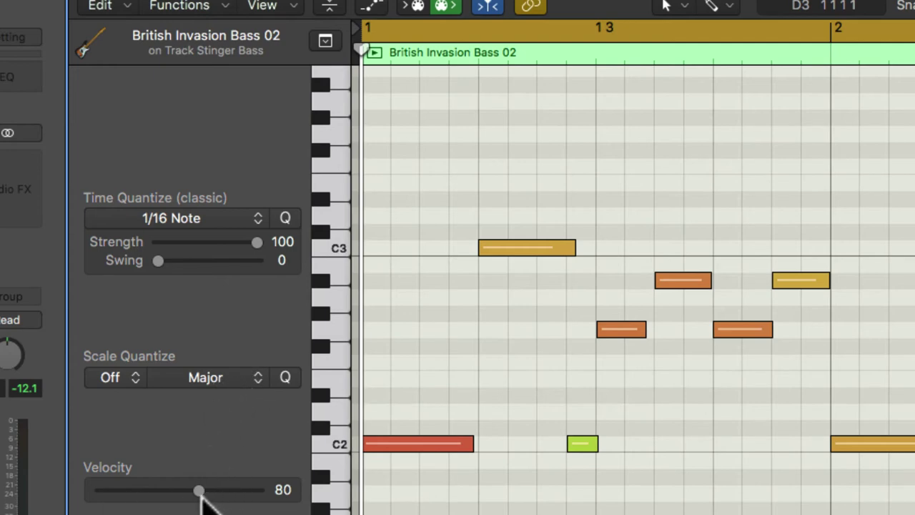
Step: Compare note velocities by selecting all notes, the first C2 note and the C3 note, and clear the selection
{"action": "key", "text": "super+a"}
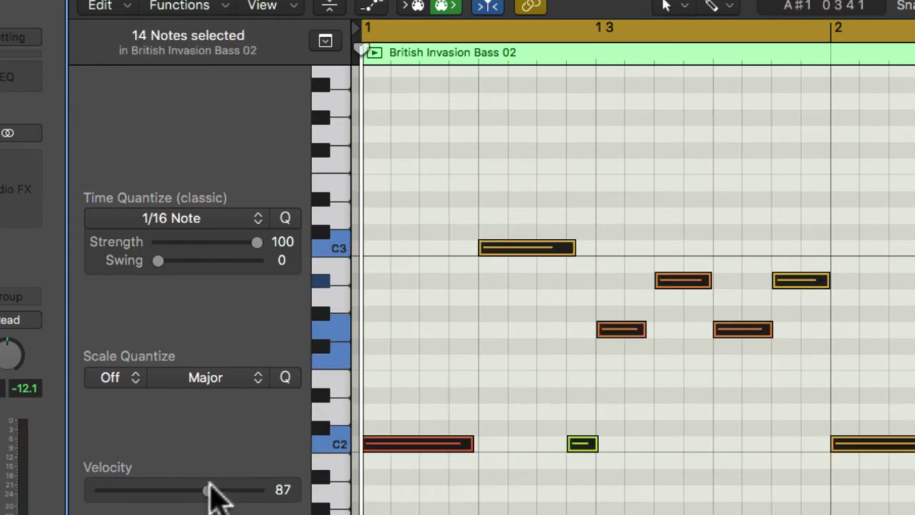
{"action": "left_click", "coordinate": [343, 439]}
{"action": "left_click", "coordinate": [445, 447]}
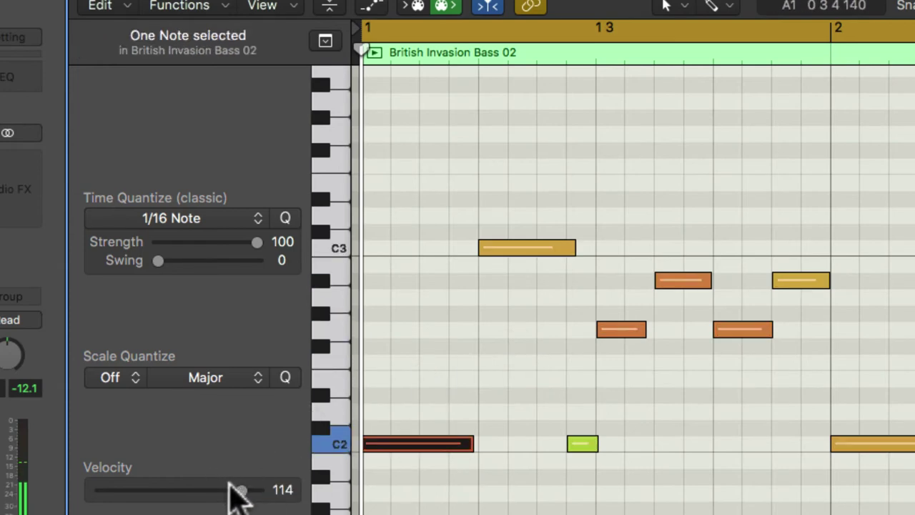
{"action": "left_click", "coordinate": [506, 249]}
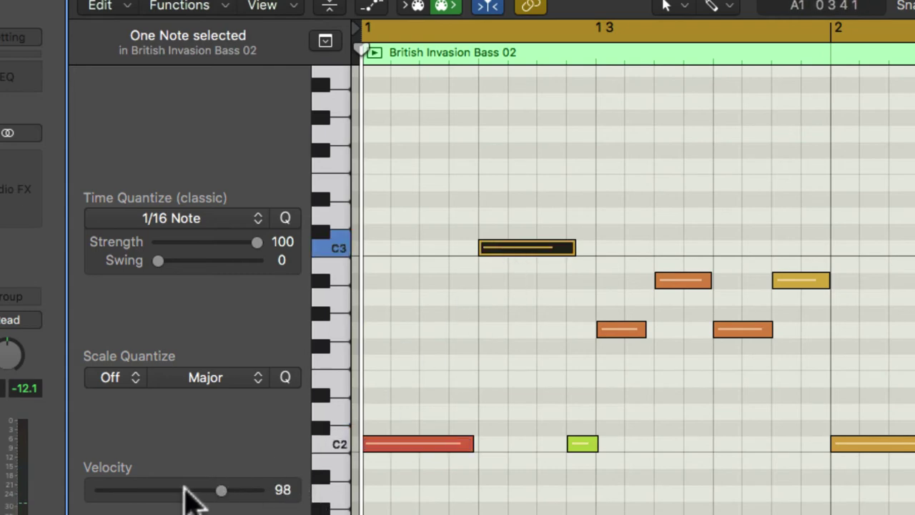
{"action": "left_click", "coordinate": [472, 351]}
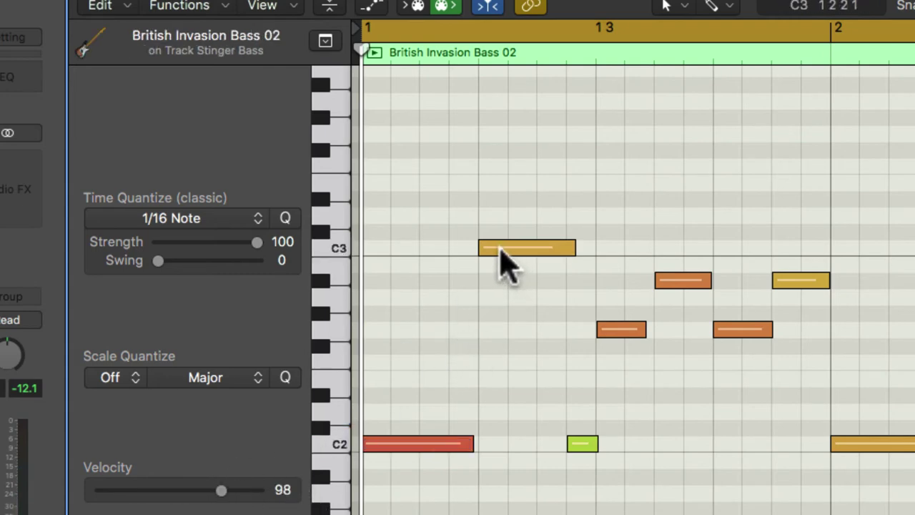
Step: Review the shortcut menus for the C3 note and for empty Piano Roll space, choosing no command
{"action": "right_click", "coordinate": [500, 249]}
{"action": "left_click", "coordinate": [515, 249]}
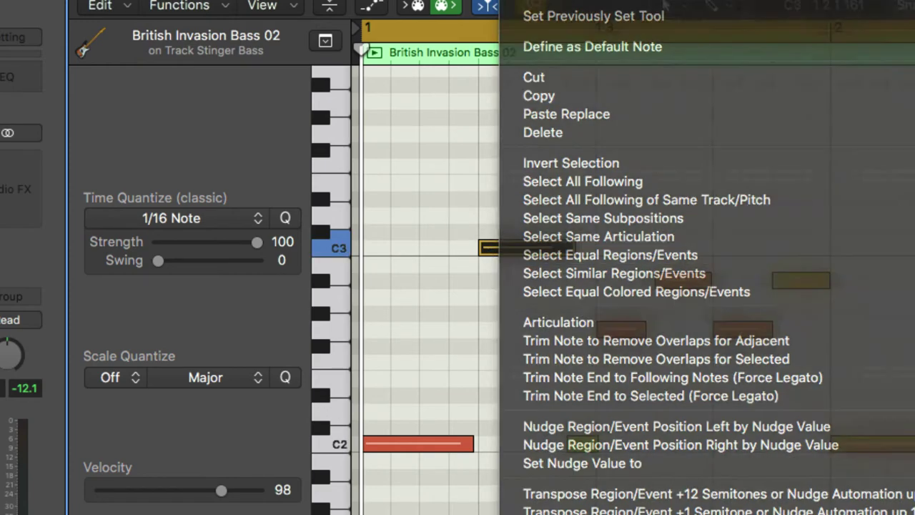
{"action": "right_click", "coordinate": [530, 207]}
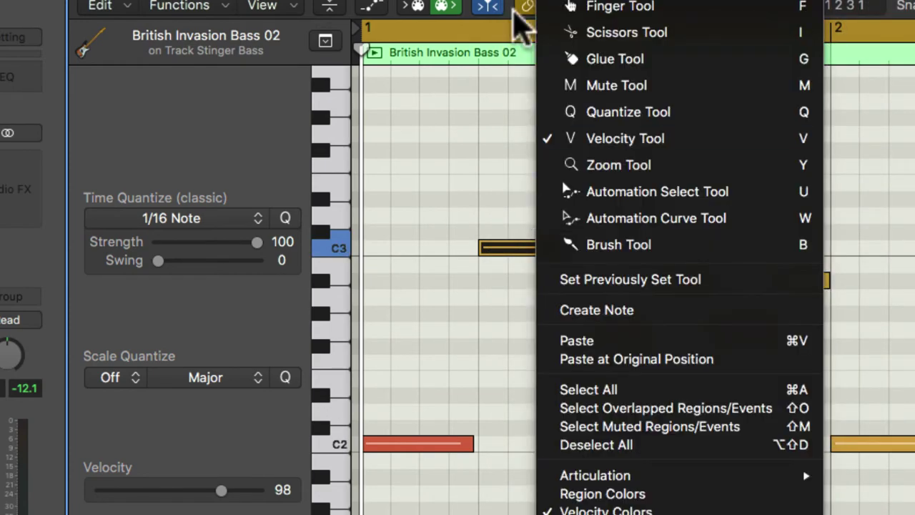
{"action": "left_click", "coordinate": [475, 76]}
{"action": "right_click", "coordinate": [545, 211]}
{"action": "left_click", "coordinate": [508, 143]}
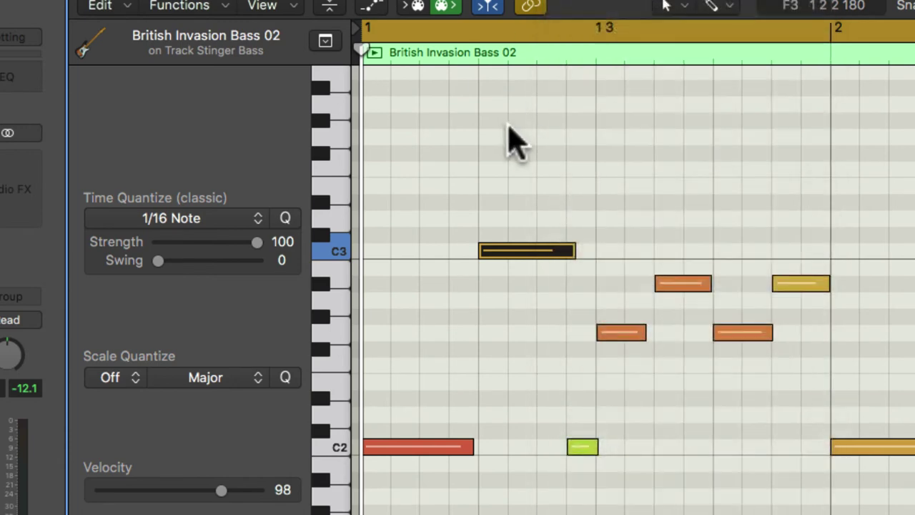
{"action": "left_click", "coordinate": [515, 143]}
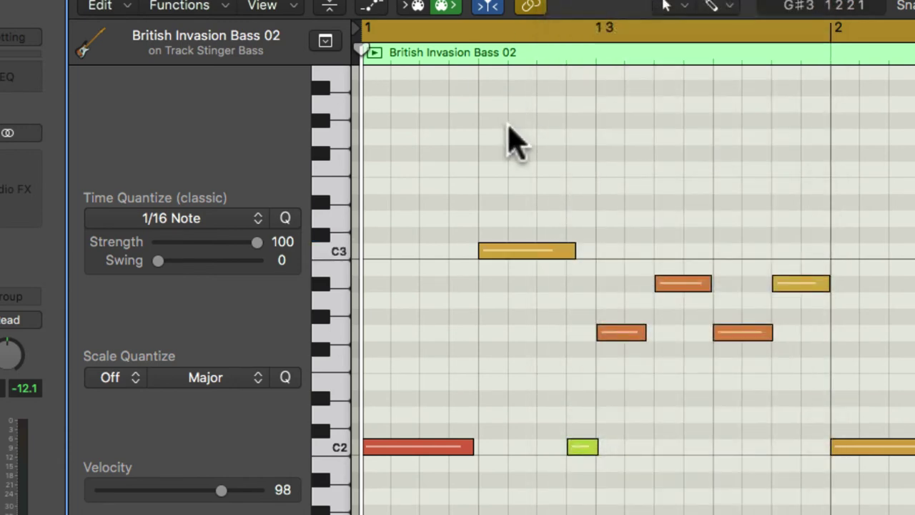
Step: Replace the Piano Roll with the Stinger Bass Smart Controls and check their EQ, controls and separate window views
{"action": "key", "text": "e"}
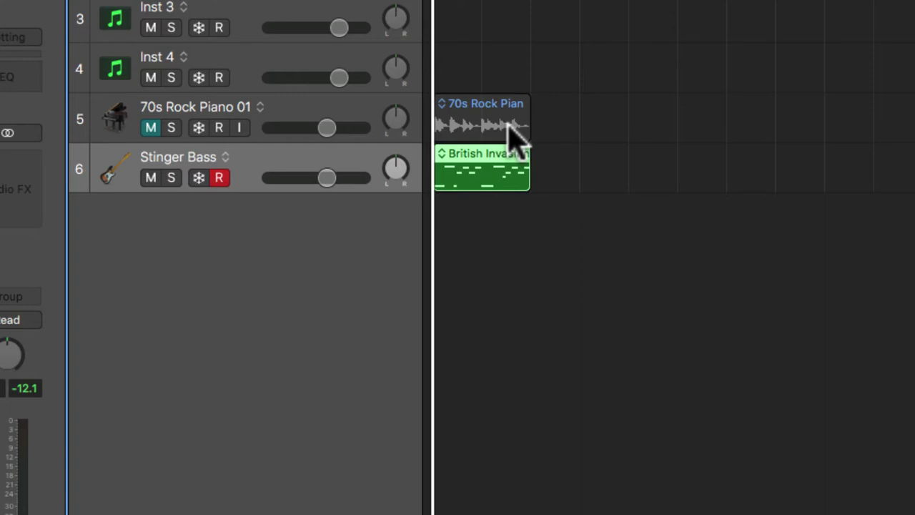
{"action": "key", "text": "b"}
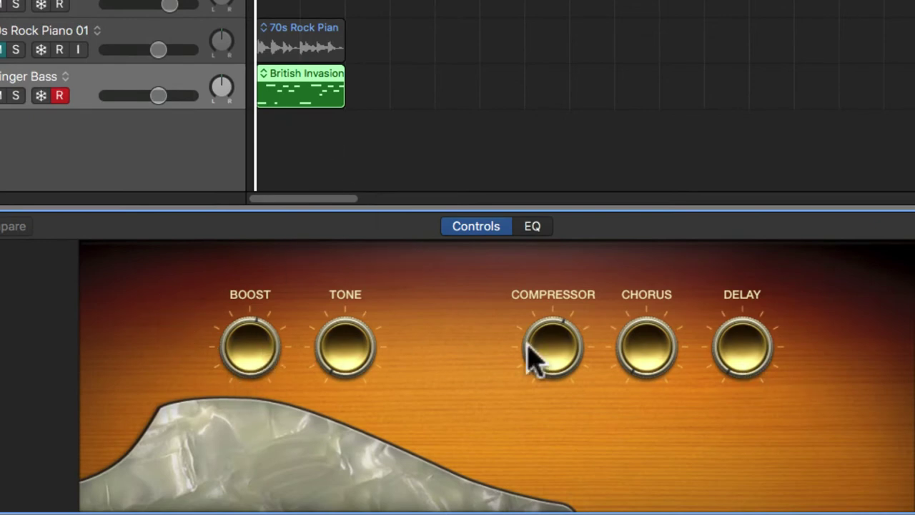
{"action": "left_click", "coordinate": [536, 229]}
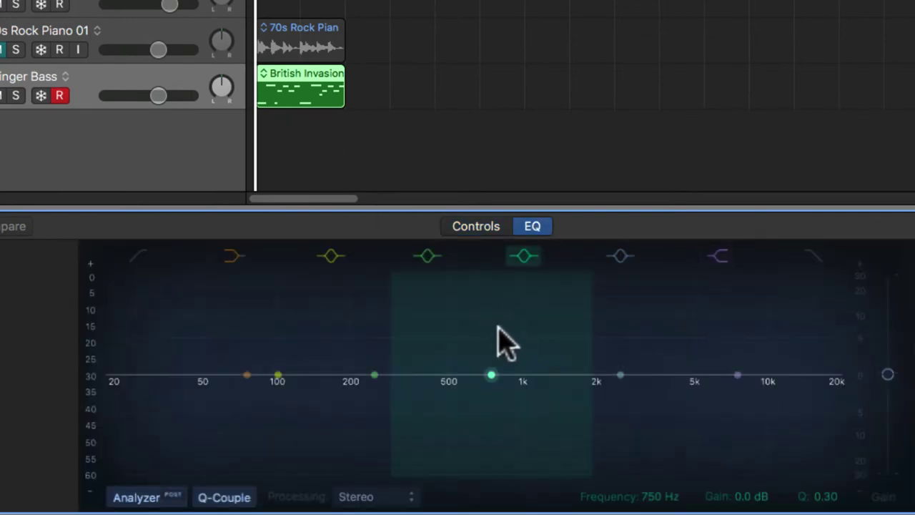
{"action": "left_click", "coordinate": [477, 228]}
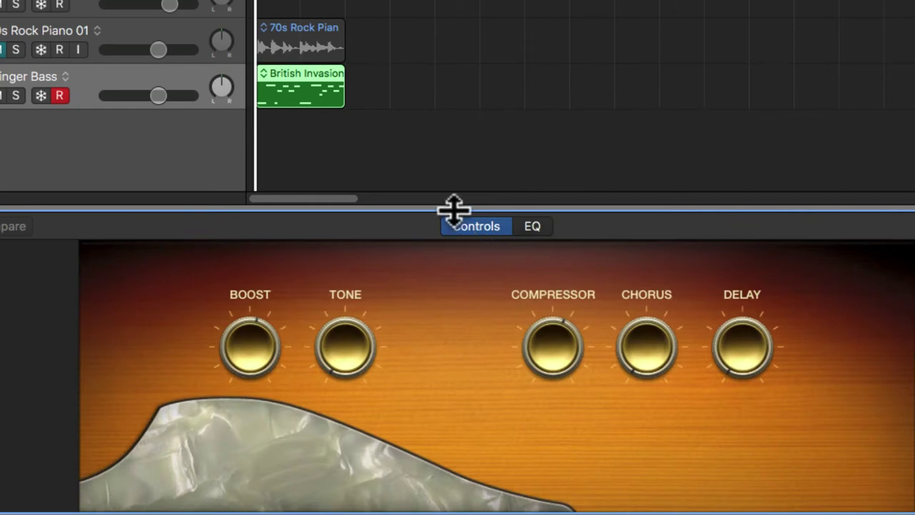
{"action": "key", "text": "super+3"}
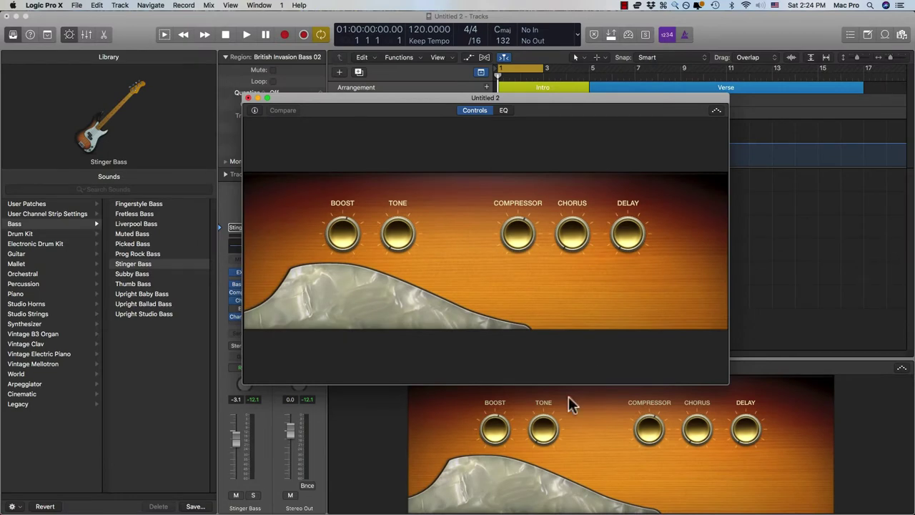
{"action": "left_click", "coordinate": [247, 97]}
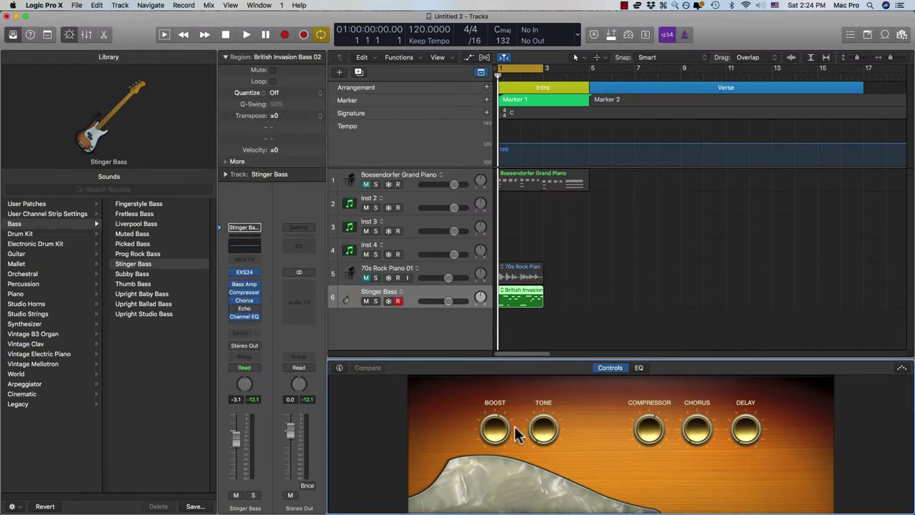
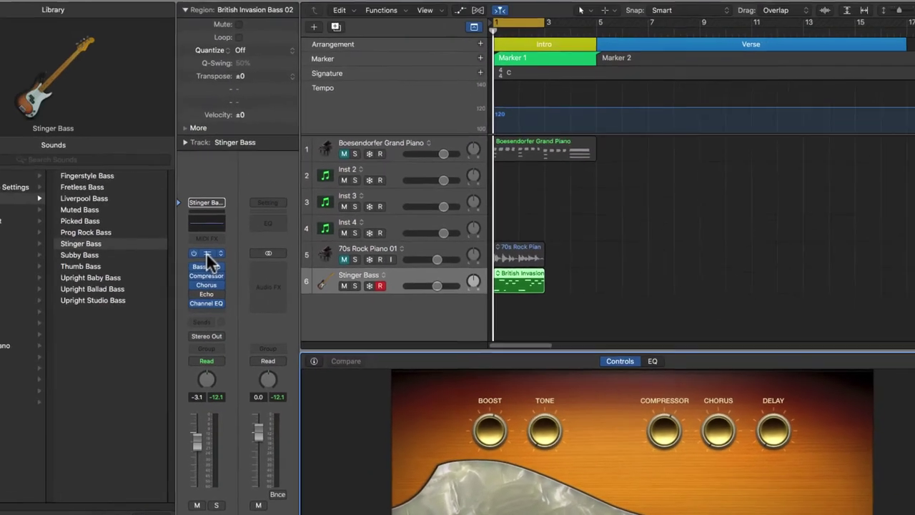
Step: Inspect the Stinger Bass channel's EXS24, Bass Amp Designer and Compressor windows one at a time, closing each
{"action": "left_click", "coordinate": [53, 135]}
{"action": "left_click_drag", "start_coordinate": [217, 10], "coordinate": [240, 43]}
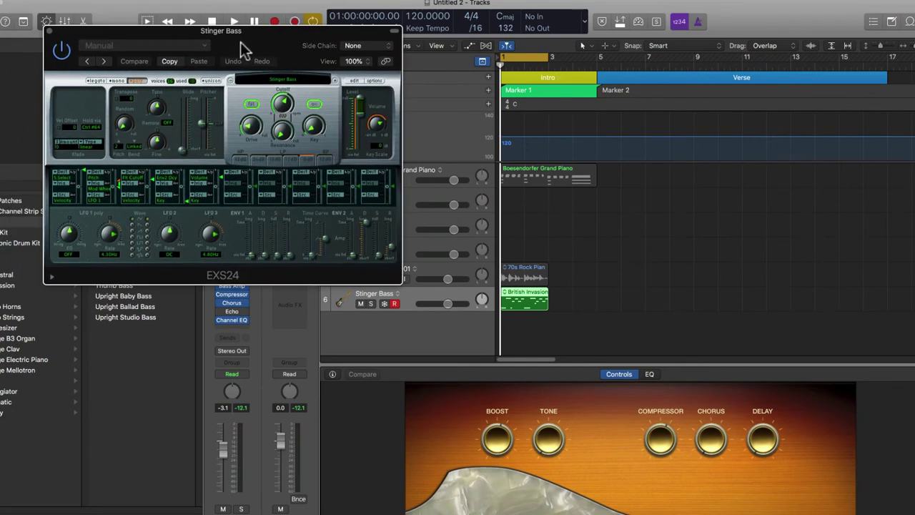
{"action": "left_click", "coordinate": [49, 30]}
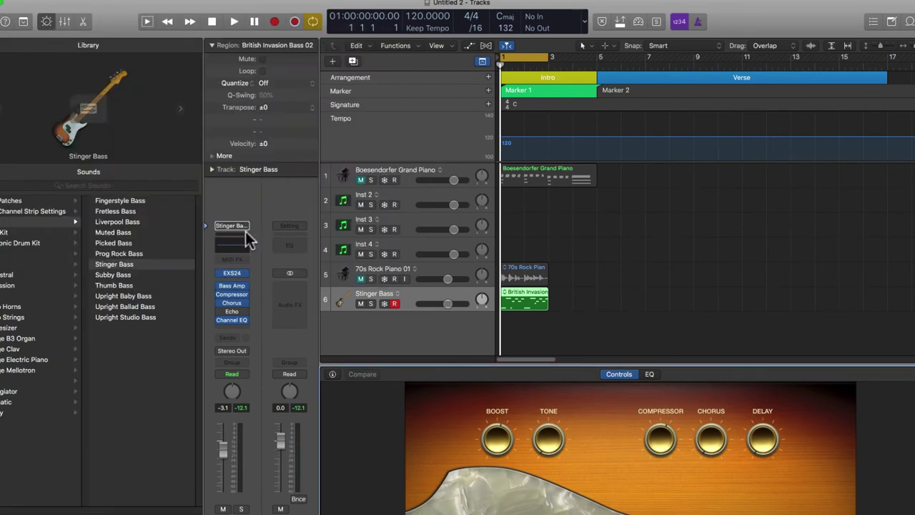
{"action": "left_click", "coordinate": [233, 284]}
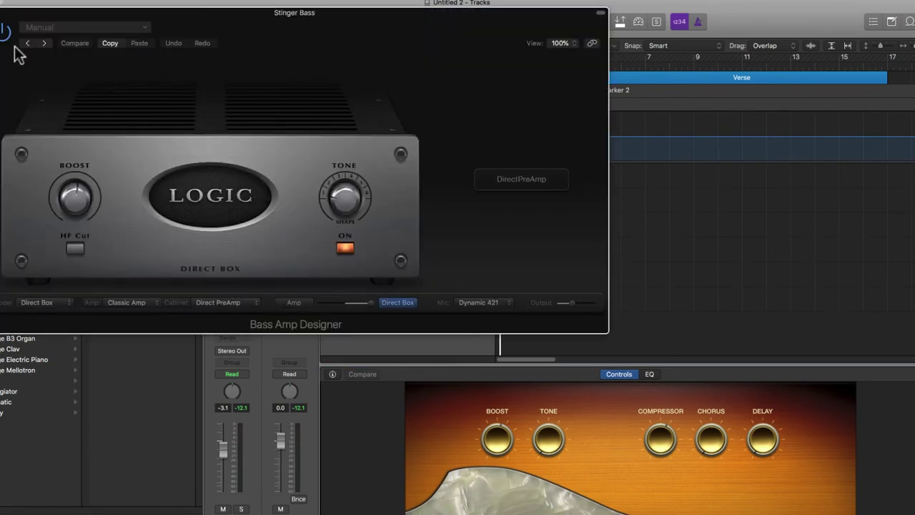
{"action": "key", "text": "super+w"}
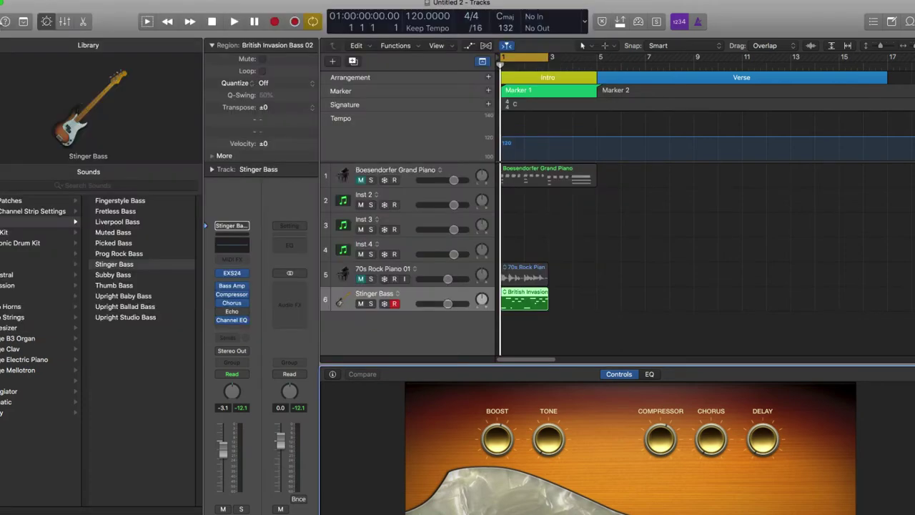
{"action": "left_click", "coordinate": [236, 294]}
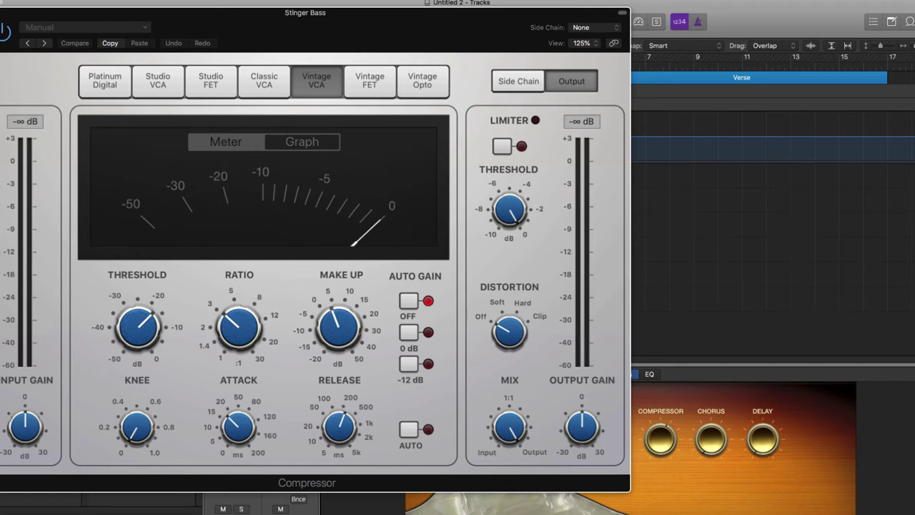
{"action": "key", "text": "super+w"}
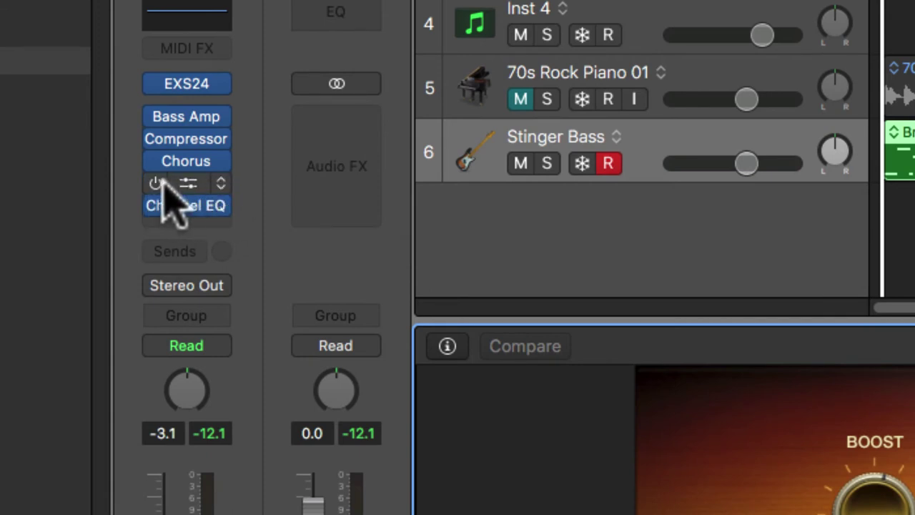
Step: Switch on the Echo effect and browse the alternative plug-ins offered for its slot, choosing none
{"action": "left_click", "coordinate": [226, 183]}
{"action": "mouse_move", "coordinate": [224, 179]}
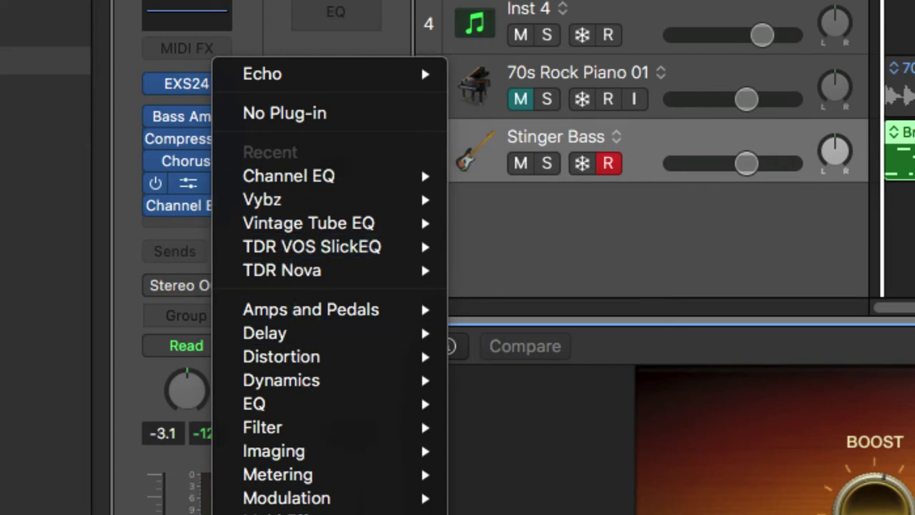
{"action": "key", "text": "Down"}
{"action": "key", "text": "Down"}
{"action": "key", "text": "Down"}
{"action": "key", "text": "Down"}
{"action": "key", "text": "Down"}
{"action": "key", "text": "Down"}
{"action": "key", "text": "Down"}
{"action": "key", "text": "Down"}
{"action": "key", "text": "Down"}
{"action": "key", "text": "Down"}
{"action": "key", "text": "Down"}
{"action": "key", "text": "Up"}
{"action": "key", "text": "Up"}
{"action": "key", "text": "Up"}
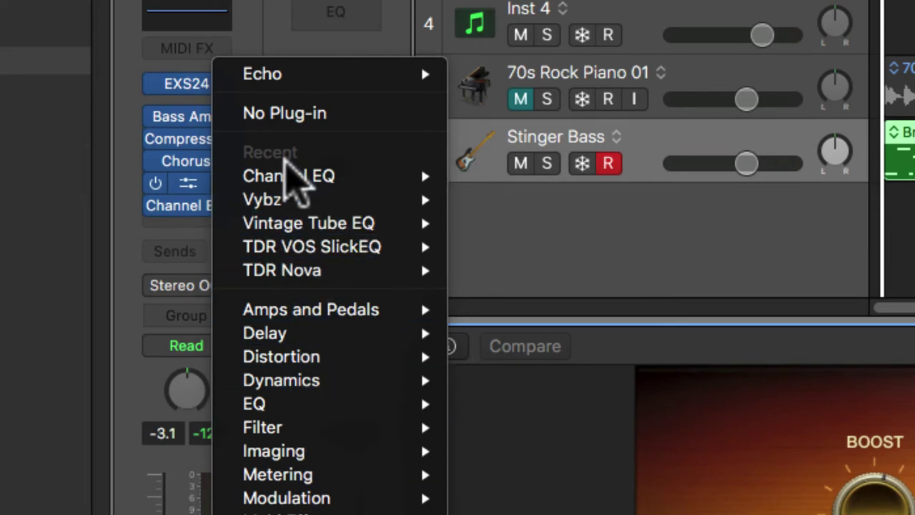
{"action": "left_click", "coordinate": [276, 6]}
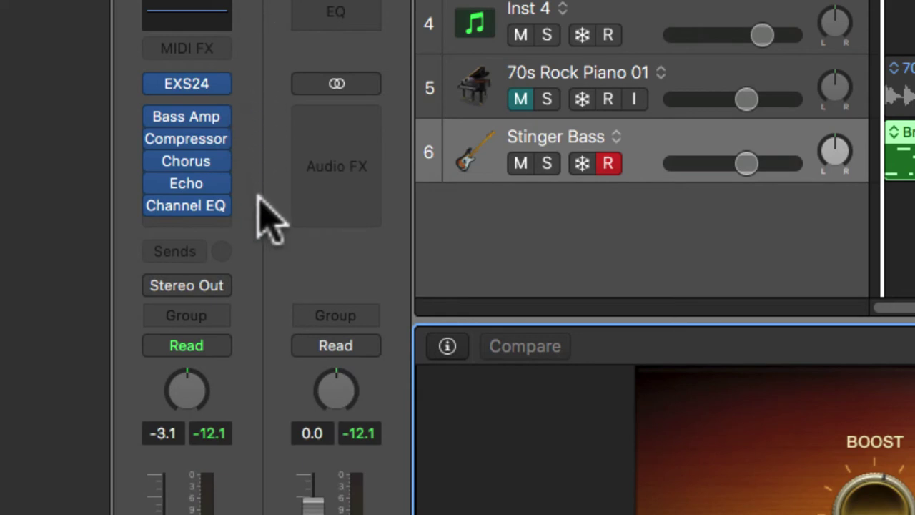
Step: Review the buses available as a send for the Stinger Bass channel, assigning none
{"action": "left_click", "coordinate": [189, 250]}
{"action": "mouse_move", "coordinate": [193, 298]}
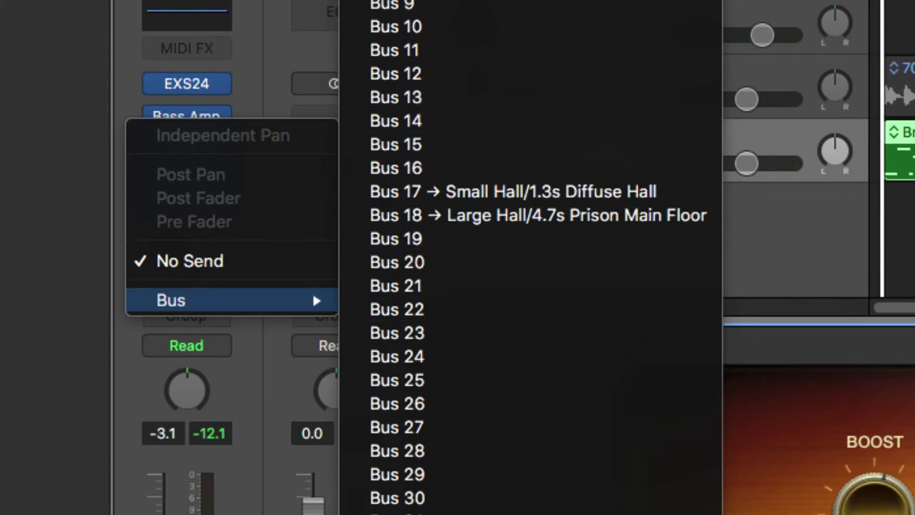
{"action": "left_click", "coordinate": [725, 266]}
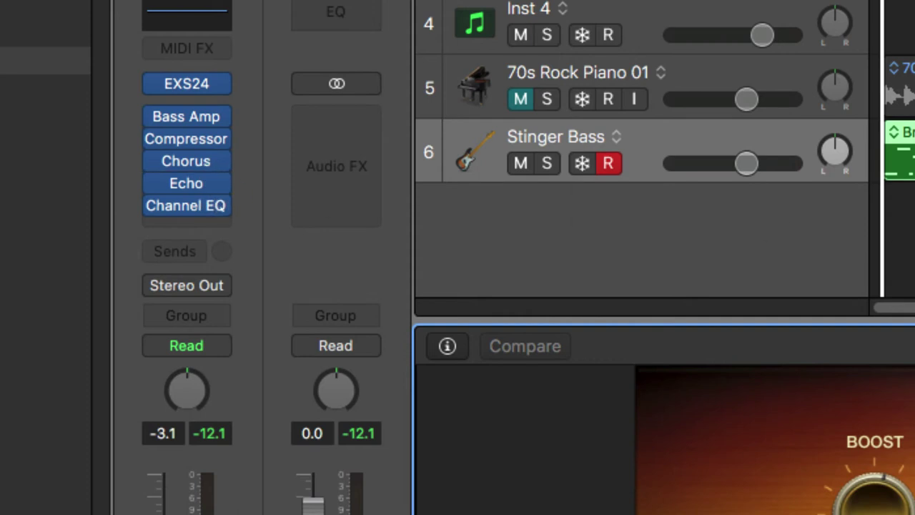
Step: Play the bass region and adjust its Smart Controls, raising Boost and setting Tone to 4
{"action": "key", "text": "Tab"}
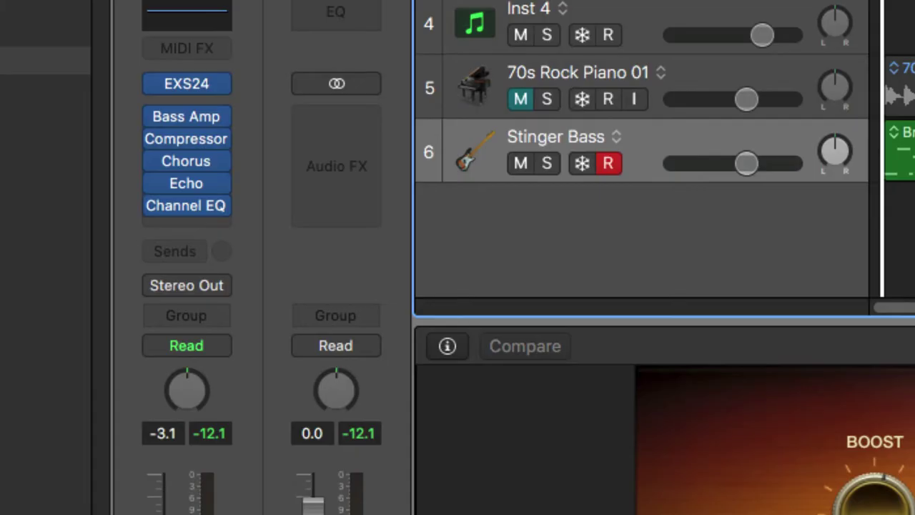
{"action": "key", "text": "space"}
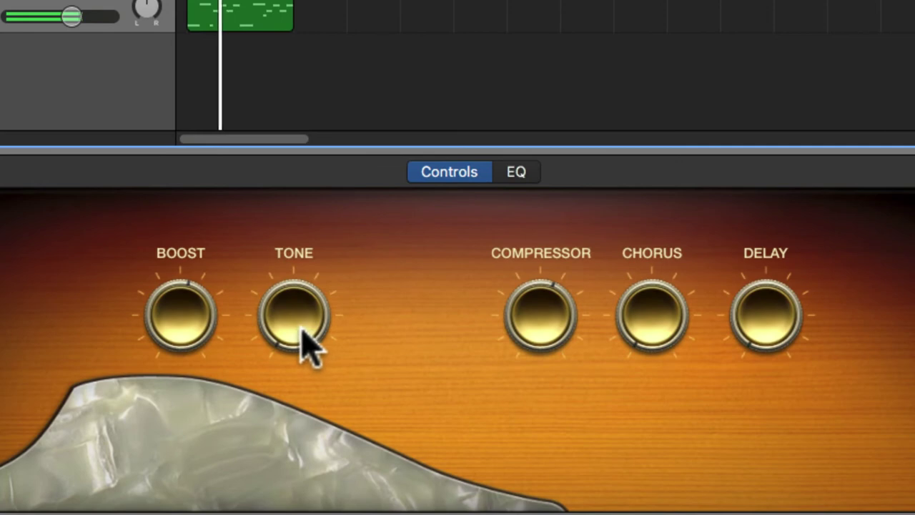
{"action": "left_click_drag", "start_coordinate": [301, 331], "coordinate": [253, 188]}
{"action": "left_click_drag", "start_coordinate": [189, 342], "coordinate": [188, 164]}
{"action": "left_click_drag", "start_coordinate": [293, 314], "coordinate": [281, 270]}
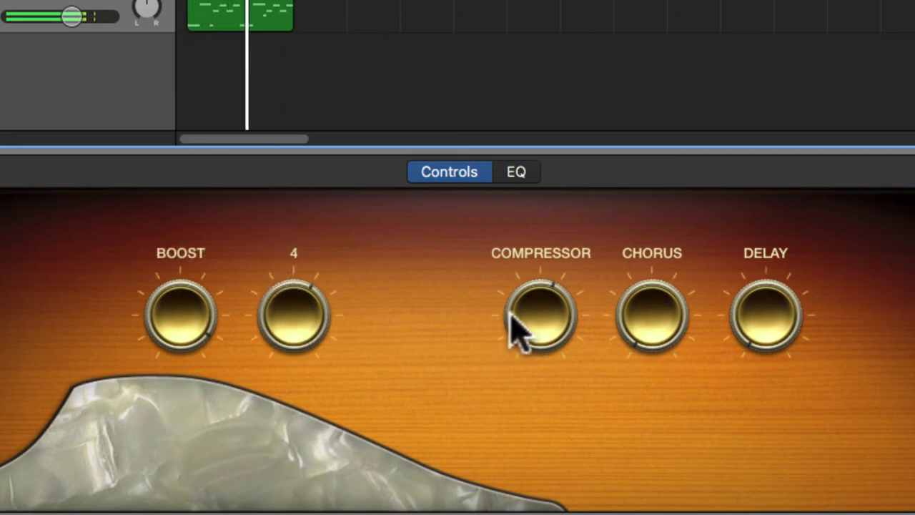
Step: Set the Smart Controls Compressor to 5.5 dB and Chorus to 45 %, raise Delay, and check the EQ view
{"action": "left_click_drag", "start_coordinate": [511, 316], "coordinate": [509, 255]}
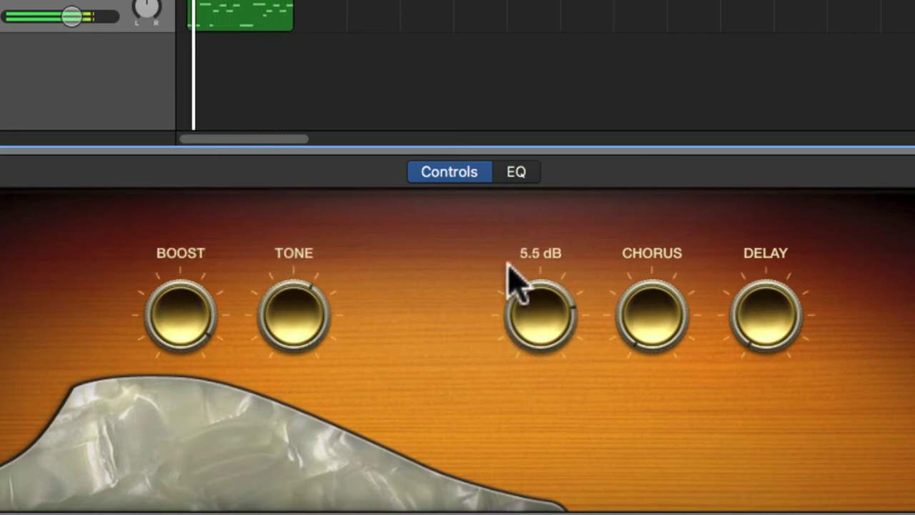
{"action": "left_click_drag", "start_coordinate": [662, 331], "coordinate": [591, 147]}
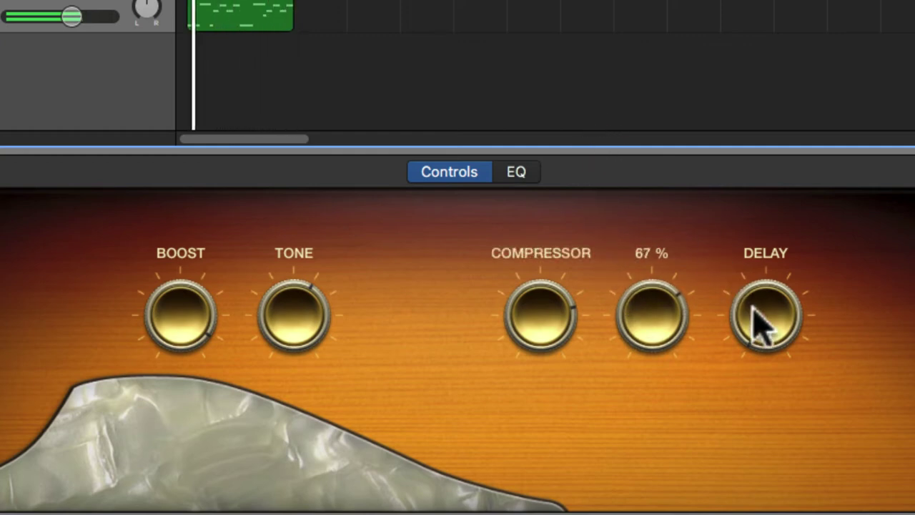
{"action": "left_click_drag", "start_coordinate": [760, 333], "coordinate": [740, 164]}
{"action": "left_click_drag", "start_coordinate": [665, 304], "coordinate": [654, 374]}
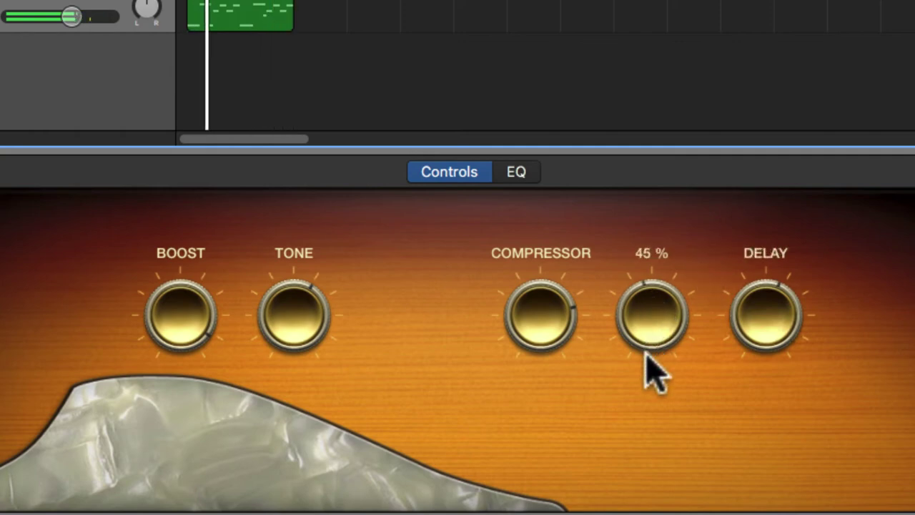
{"action": "left_click", "coordinate": [514, 172]}
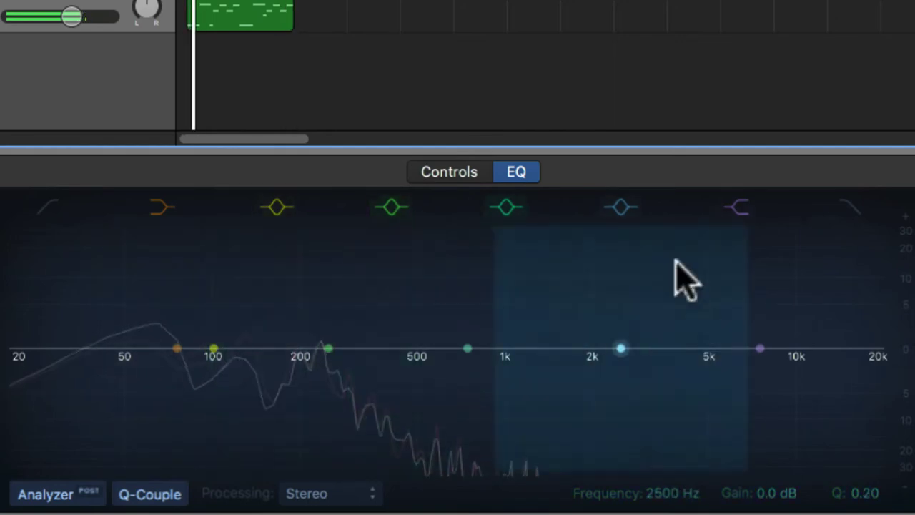
{"action": "left_click", "coordinate": [468, 173]}
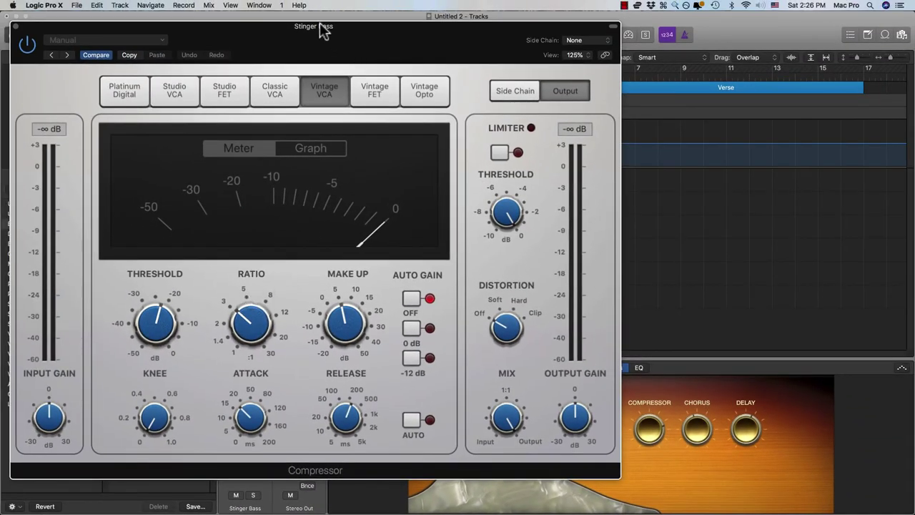
Step: Shrink the Compressor plug-in window to 98 %, set the linked Smart Controls Compressor knob to 7.0 dB, and close the window
{"action": "left_click_drag", "start_coordinate": [322, 30], "coordinate": [437, 31]}
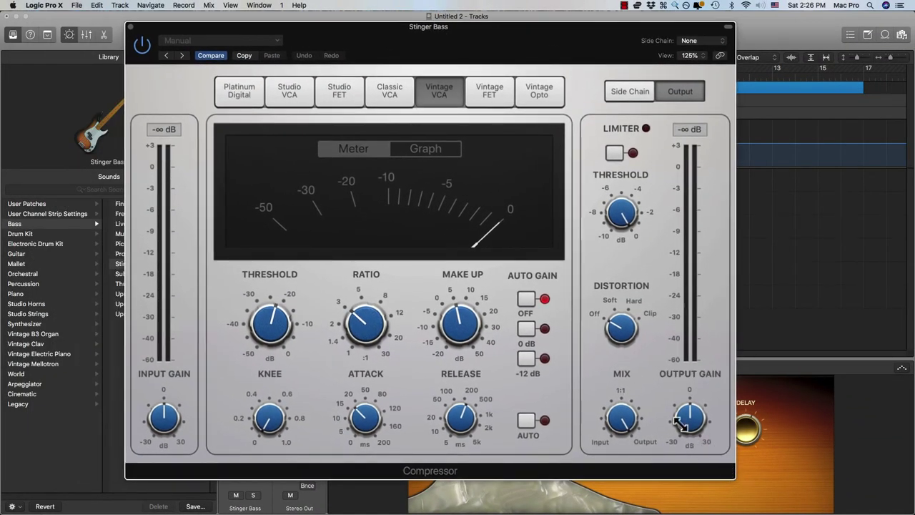
{"action": "left_click_drag", "start_coordinate": [734, 477], "coordinate": [605, 394]}
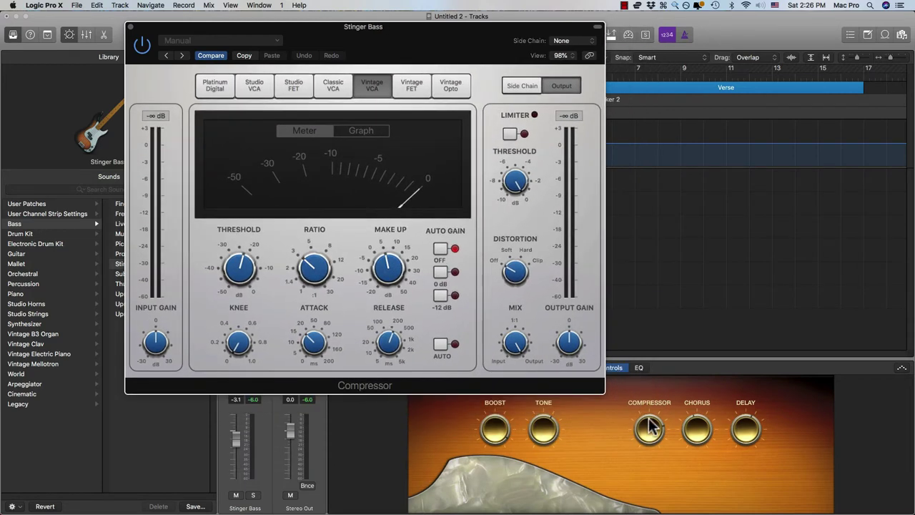
{"action": "mouse_move", "coordinate": [651, 427]}
{"action": "left_mouse_down"}
{"action": "mouse_move", "coordinate": [643, 457]}
{"action": "mouse_move", "coordinate": [645, 446]}
{"action": "left_mouse_up"}
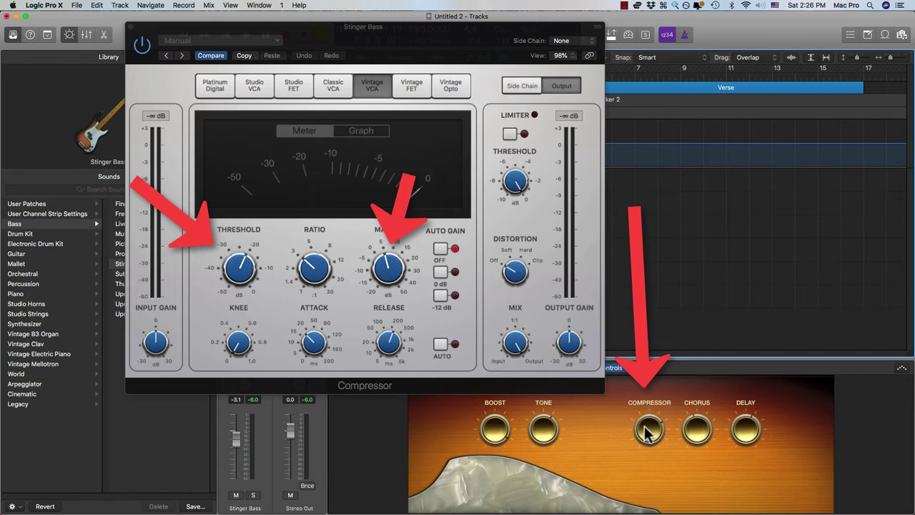
{"action": "left_click_drag", "start_coordinate": [643, 442], "coordinate": [660, 339]}
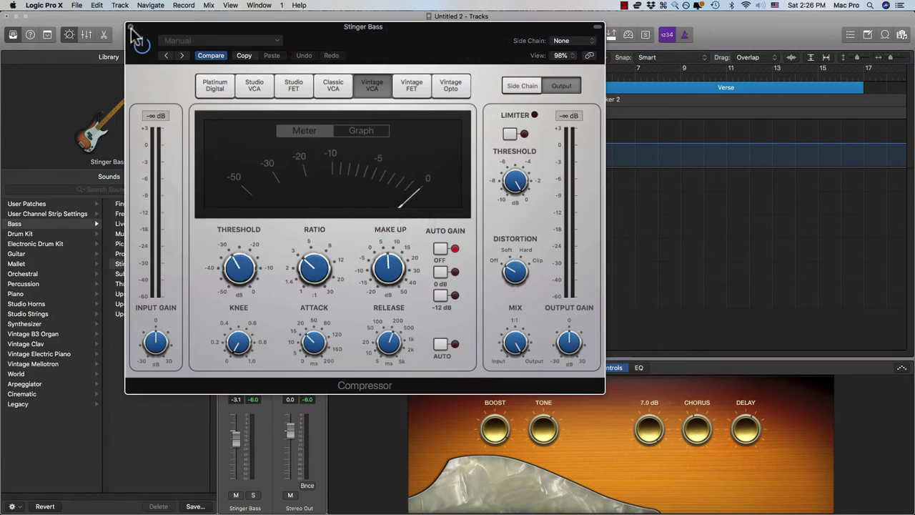
{"action": "left_click", "coordinate": [132, 29]}
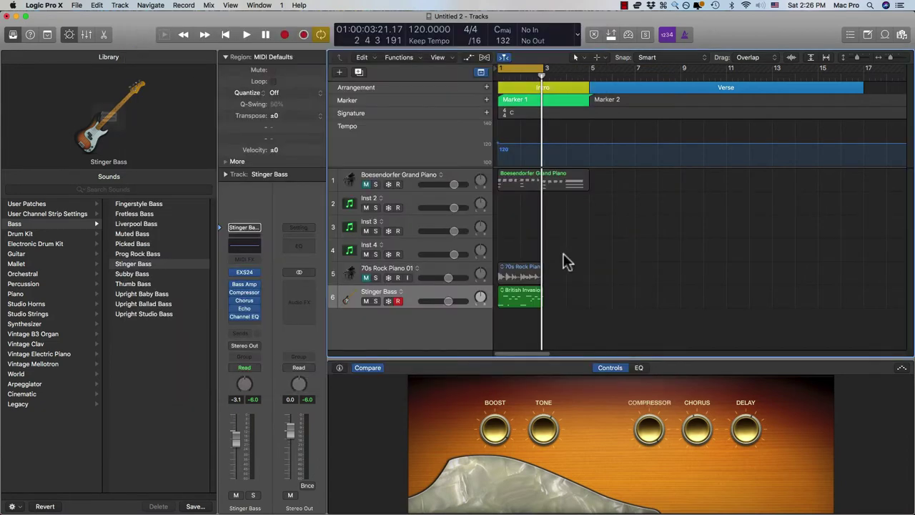
Step: Replace the Stinger Bass track's patch with Epic Hook Synth from the Synthesizer Lead sounds
{"action": "left_click", "coordinate": [422, 290]}
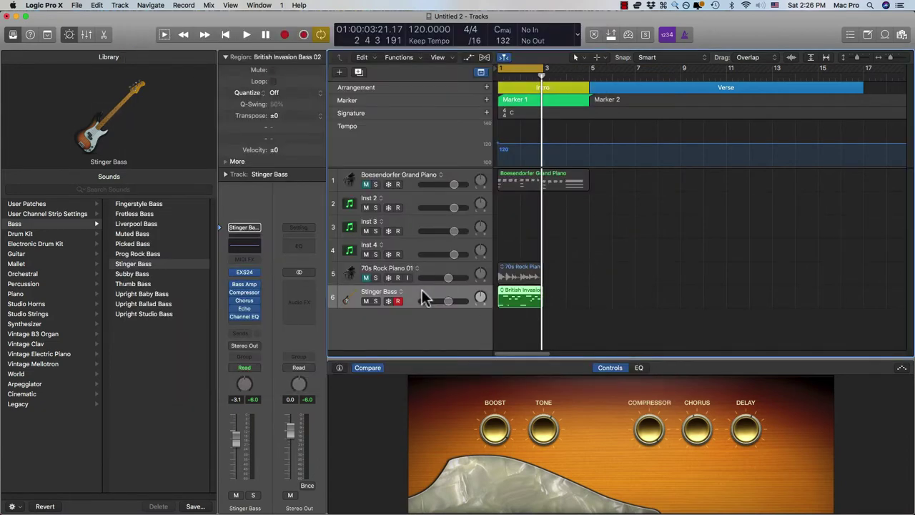
{"action": "left_click", "coordinate": [43, 323]}
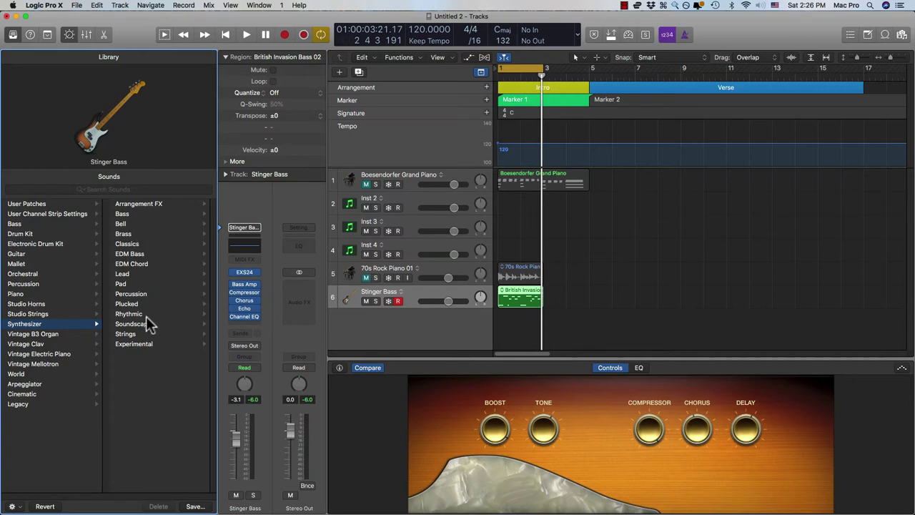
{"action": "left_click", "coordinate": [132, 274]}
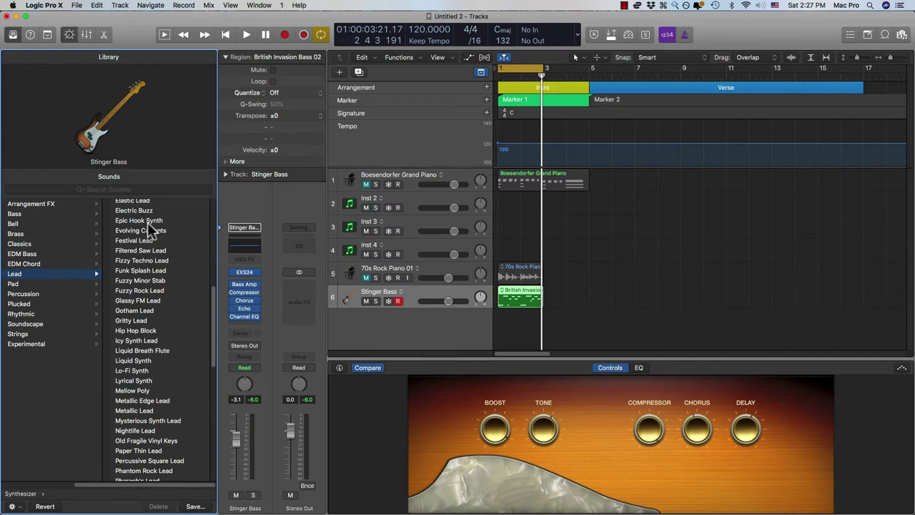
{"action": "left_click", "coordinate": [148, 221]}
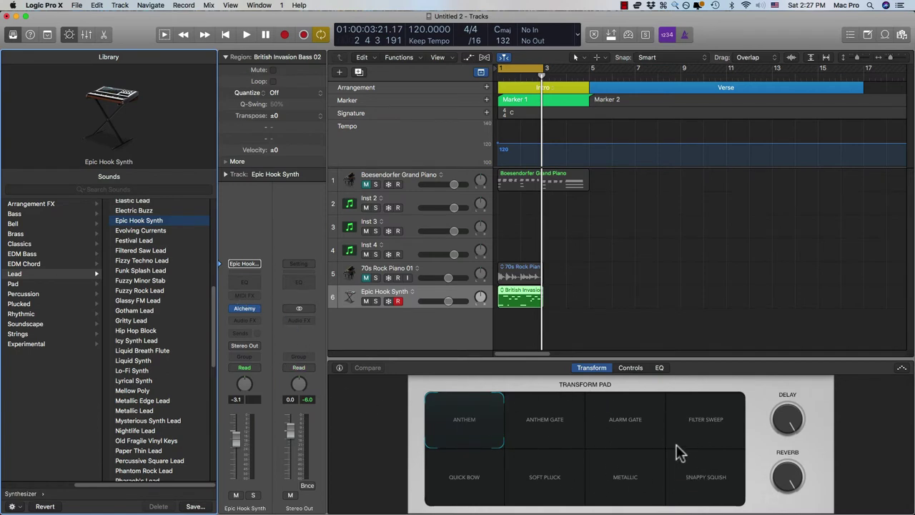
Step: Compare the Alchemy plug-in window, scaled to 94 %, with the Smart Controls' Controls page, and close the plug-in
{"action": "left_click", "coordinate": [245, 309]}
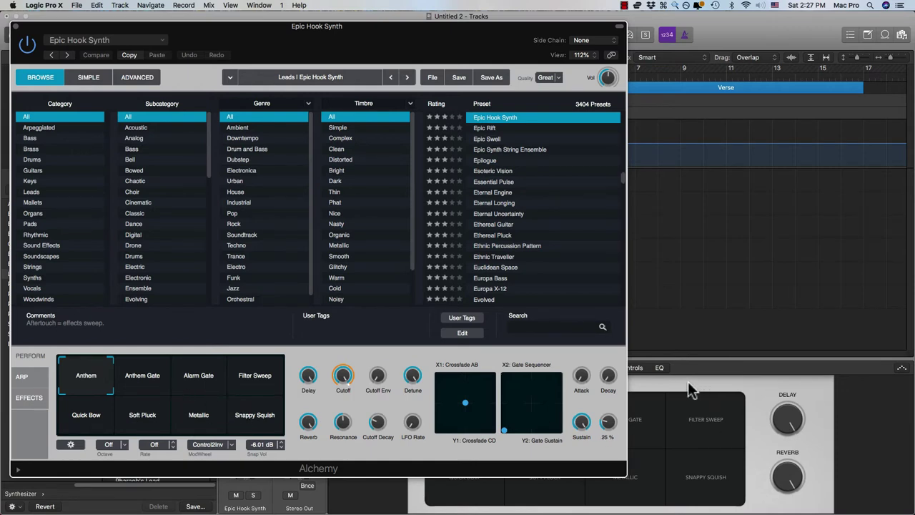
{"action": "left_click", "coordinate": [637, 371]}
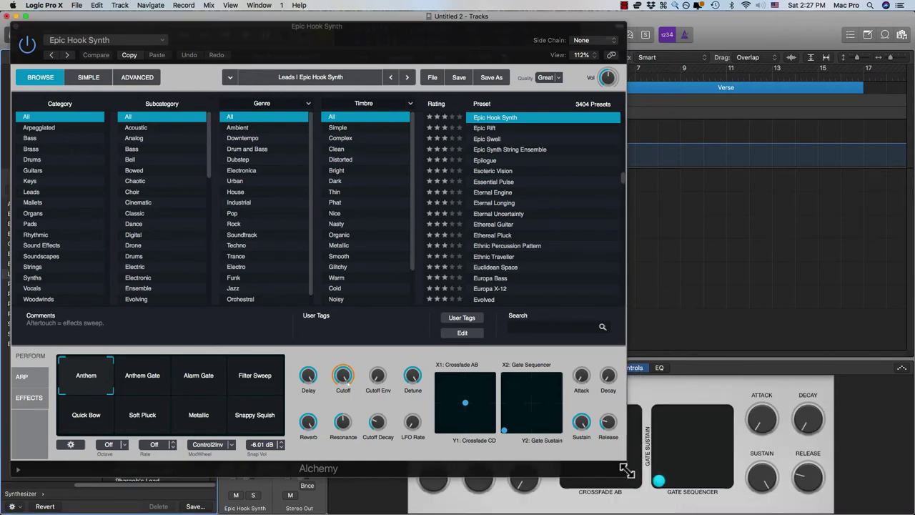
{"action": "left_click_drag", "start_coordinate": [617, 458], "coordinate": [528, 413]}
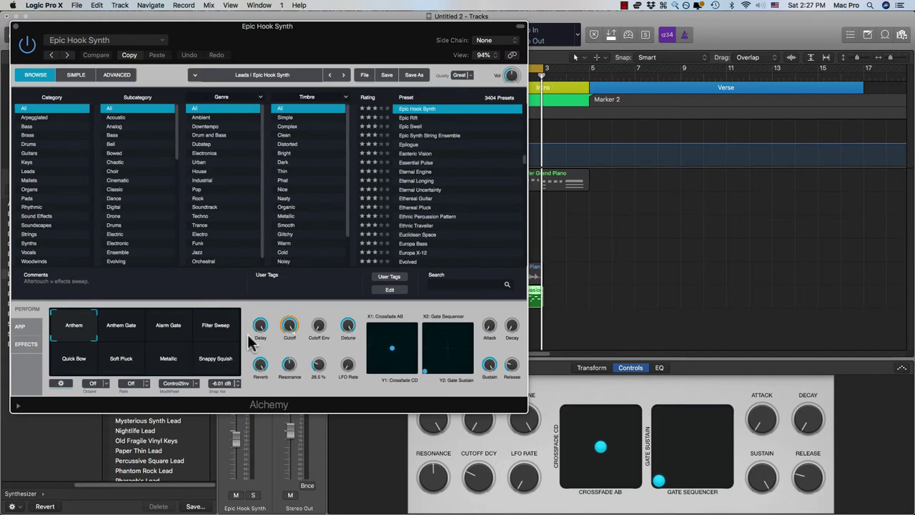
{"action": "left_click", "coordinate": [15, 27]}
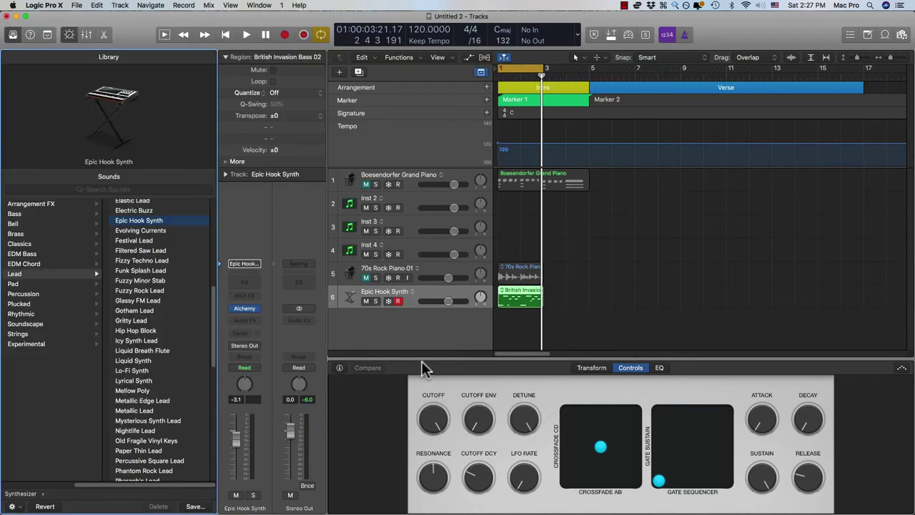
Step: Audition the British Invasion Bass 02 region with the synth patch, and mute that region
{"action": "key", "text": "space"}
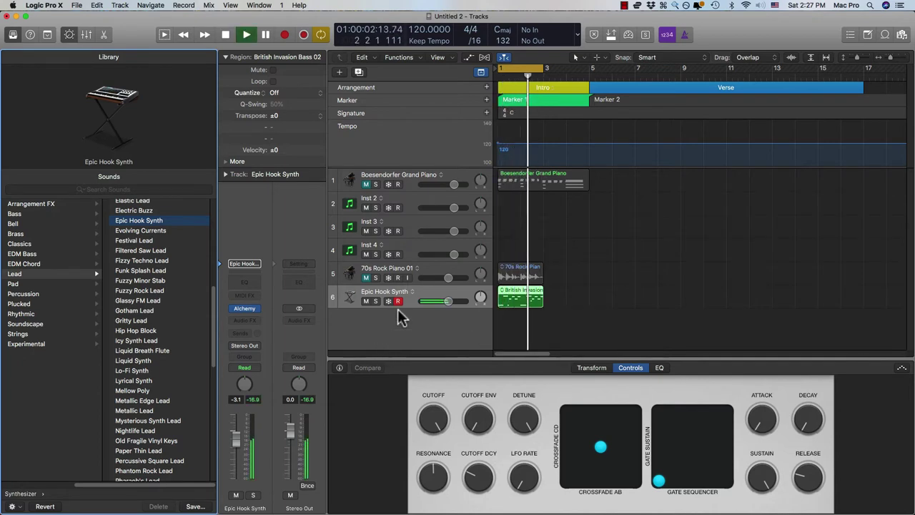
{"action": "key", "text": "space"}
{"action": "left_click", "coordinate": [514, 313]}
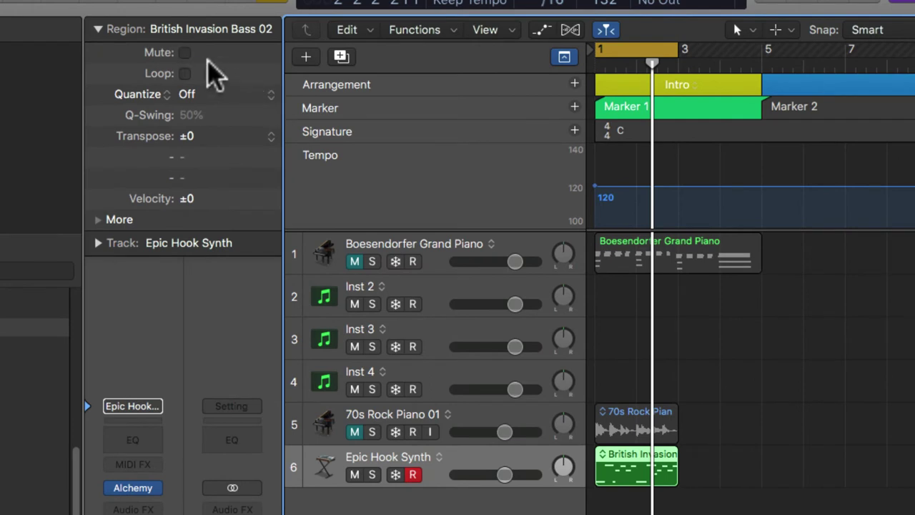
{"action": "left_click", "coordinate": [185, 53]}
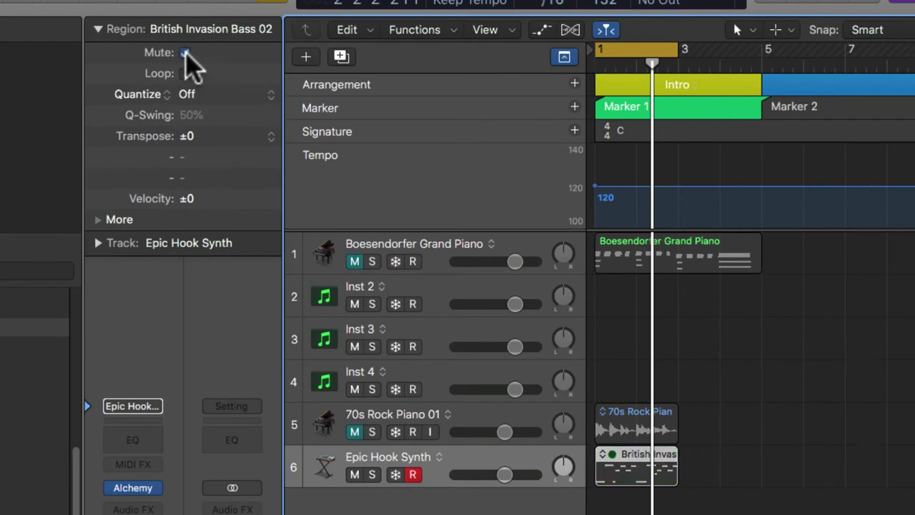
Step: Unmute the British Invasion Bass 02 region and turn on looping for it
{"action": "left_click", "coordinate": [185, 53]}
{"action": "left_click", "coordinate": [184, 74]}
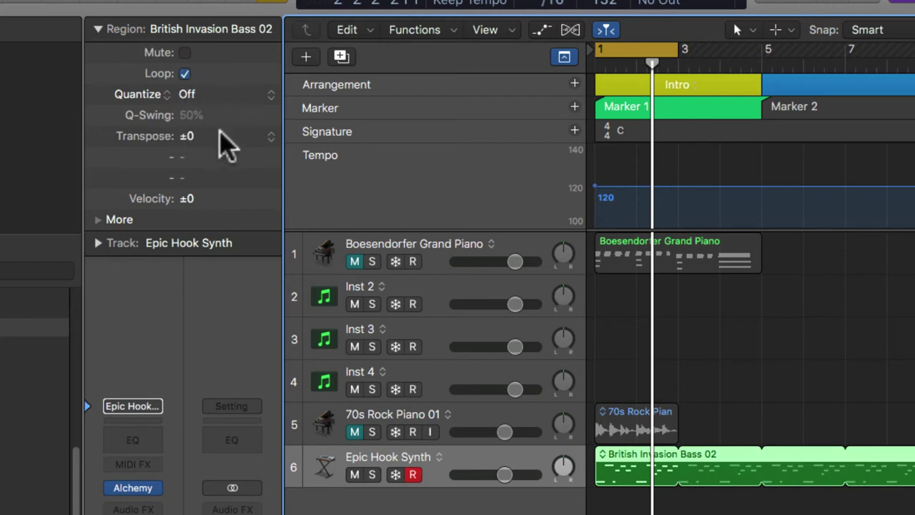
Step: Audition the British Invasion Bass 02 region transposed by +12, and set its transposition to +24
{"action": "left_click", "coordinate": [271, 135]}
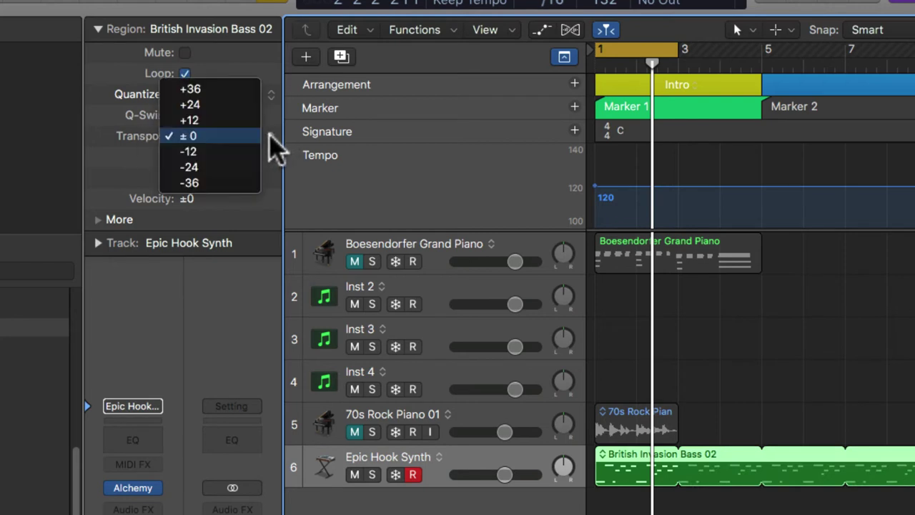
{"action": "left_click", "coordinate": [198, 126]}
{"action": "key", "text": "space"}
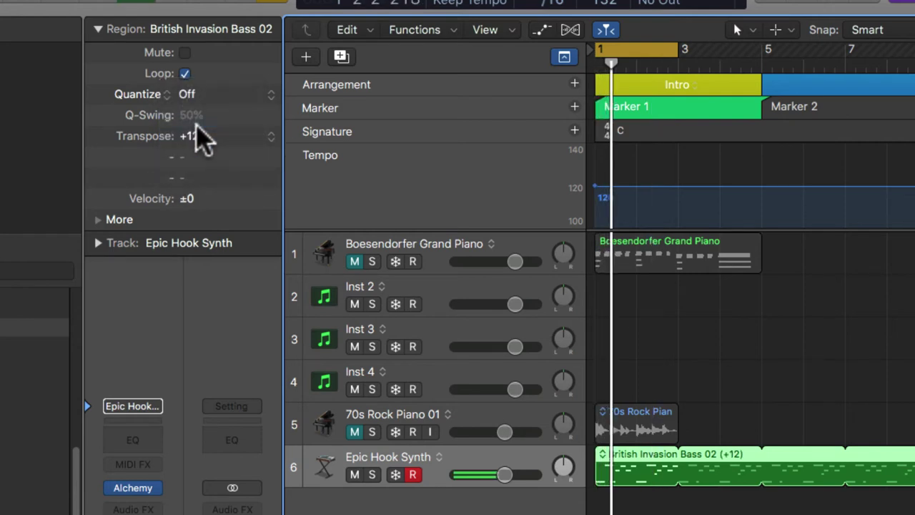
{"action": "left_click", "coordinate": [266, 137]}
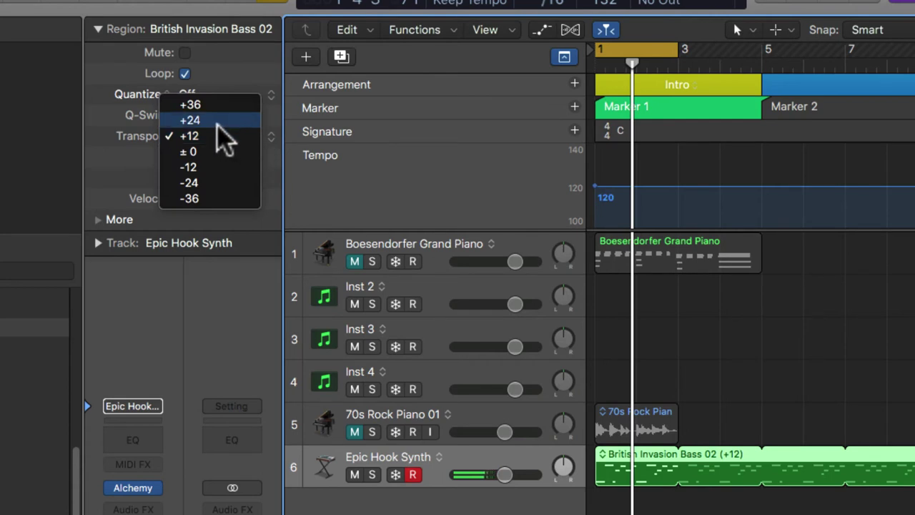
{"action": "left_click", "coordinate": [273, 123]}
{"action": "key", "text": "space"}
{"action": "key", "text": "space"}
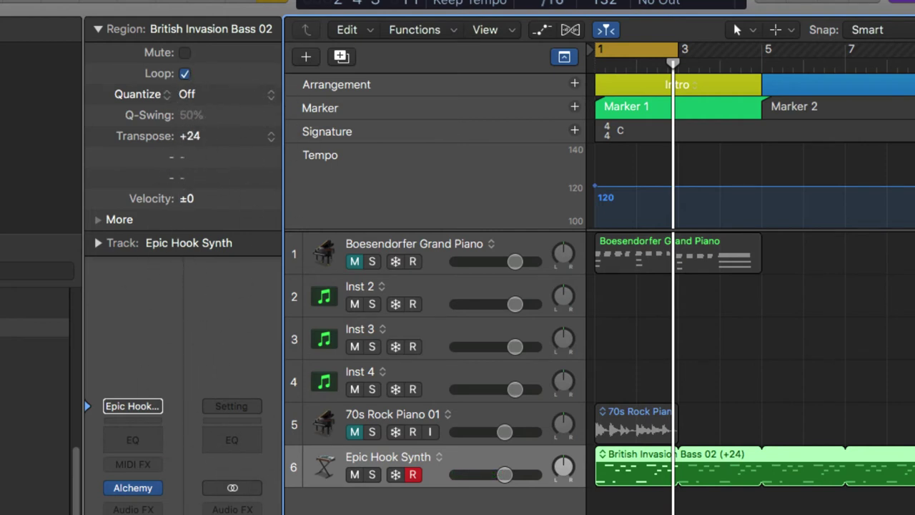
Step: In the Smart Controls, set the Transform Pad to Soft Pluck, Delay to 84.2 % and Reverb to 89.2 % during playback
{"action": "key", "text": "b"}
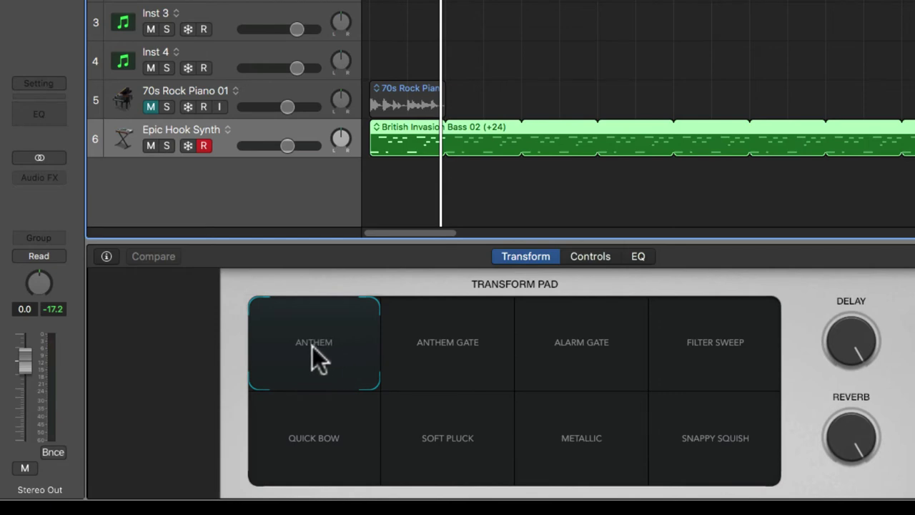
{"action": "key", "text": "space"}
{"action": "left_click_drag", "start_coordinate": [313, 347], "coordinate": [447, 460]}
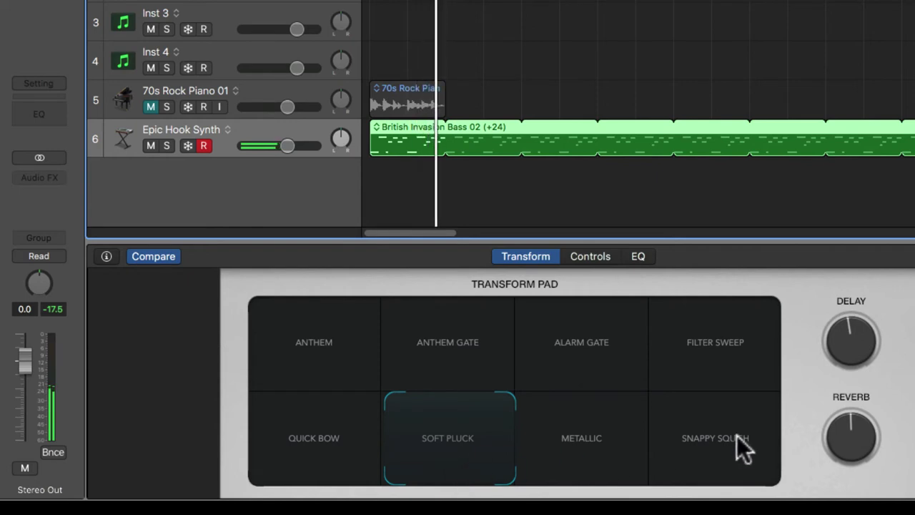
{"action": "left_click_drag", "start_coordinate": [851, 427], "coordinate": [833, 301]}
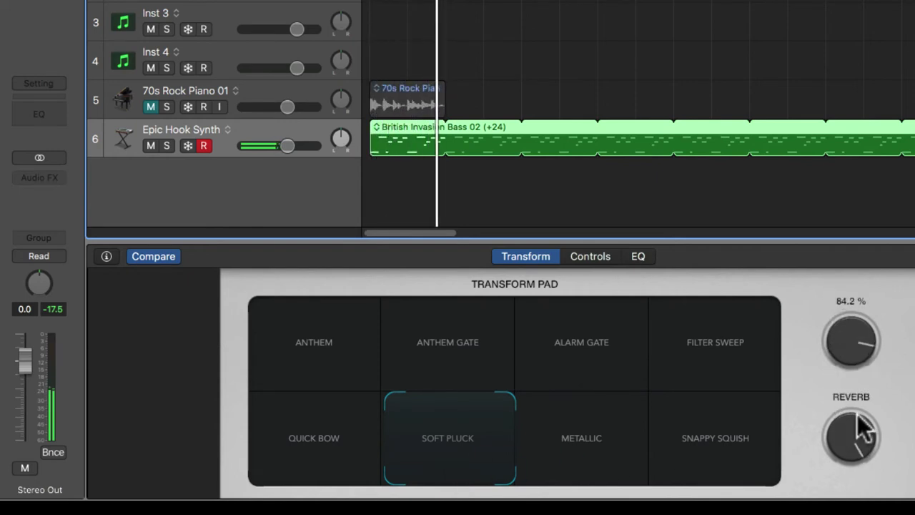
{"action": "left_click_drag", "start_coordinate": [862, 428], "coordinate": [816, 425]}
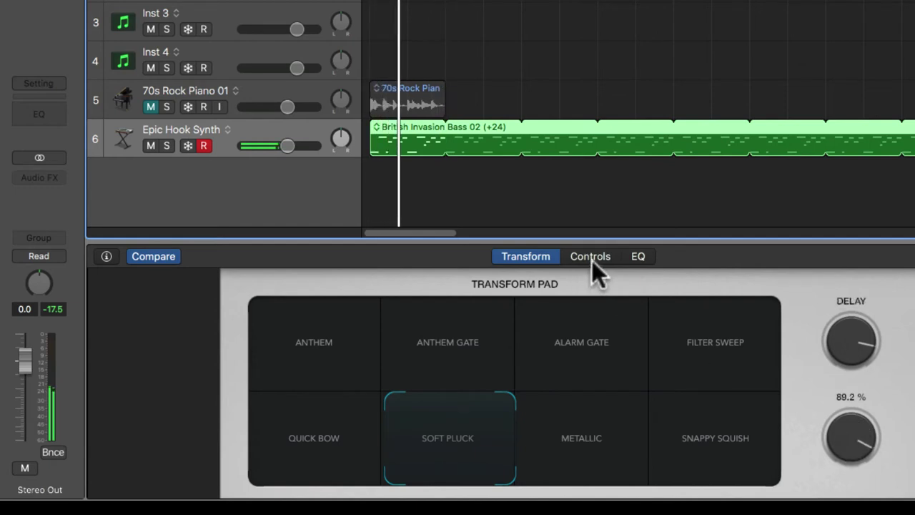
Step: View the Controls and EQ pages of the Epic Hook Synth Smart Controls
{"action": "left_click", "coordinate": [592, 259]}
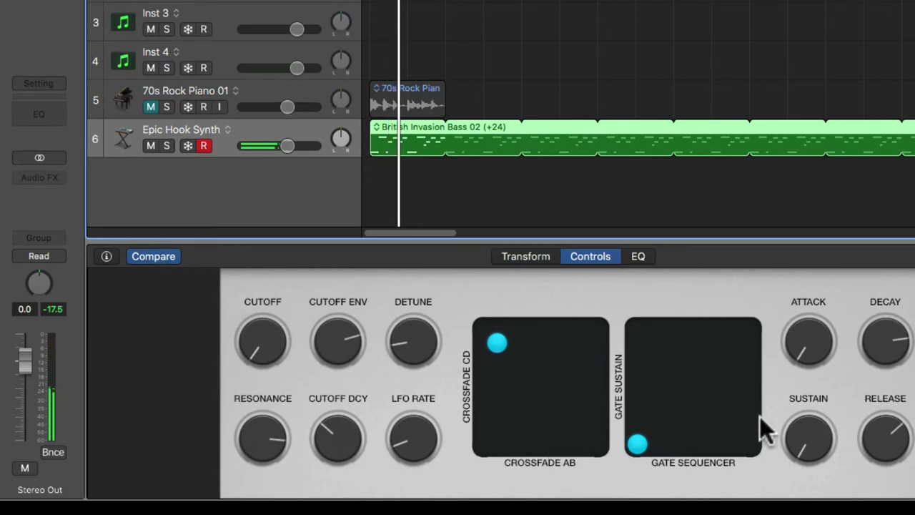
{"action": "left_click", "coordinate": [636, 257]}
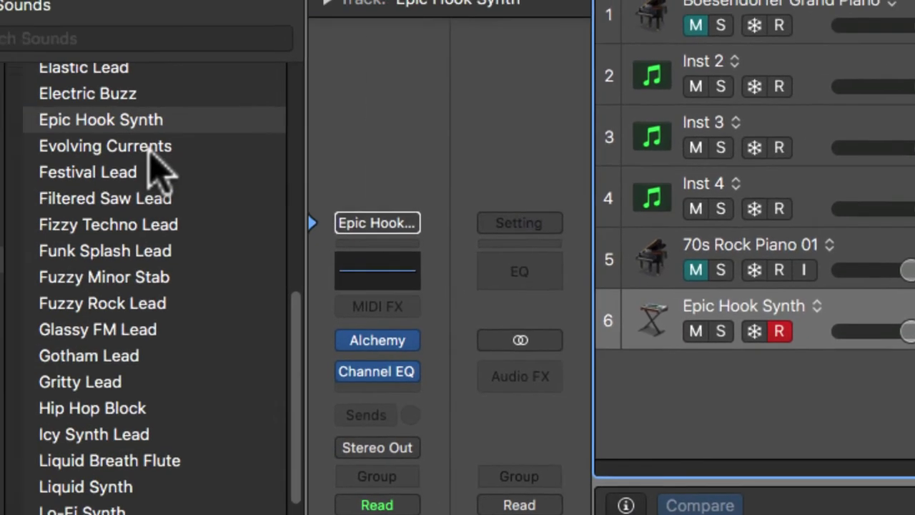
Step: Try the Evolving Currents patch on track 6, and replace it with Festival Lead
{"action": "left_click", "coordinate": [151, 145]}
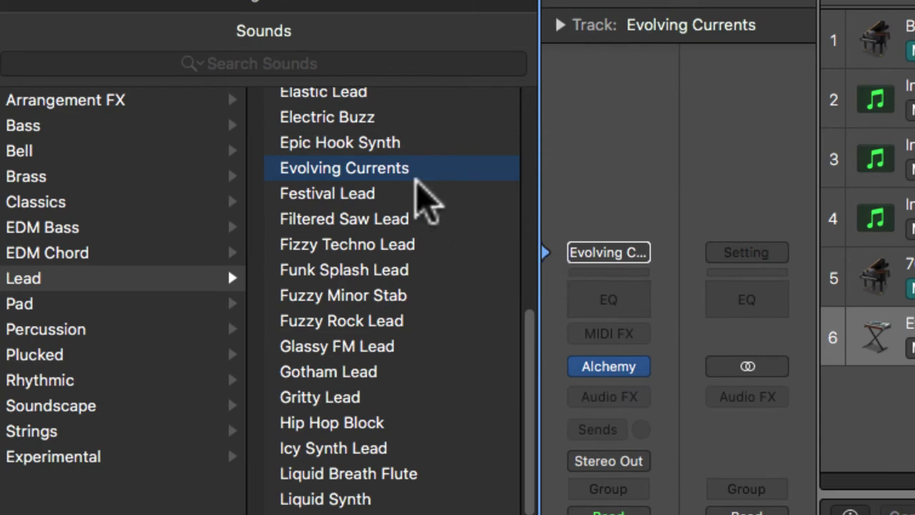
{"action": "left_click", "coordinate": [363, 196]}
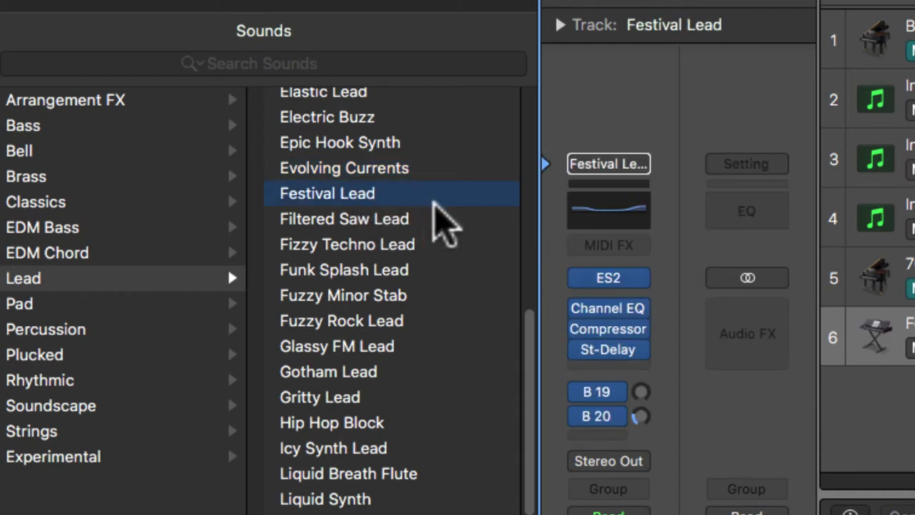
Step: Play the Festival Lead track while raising the Ambience knob to +0.0 dB and adjusting the Reverb knob
{"action": "mouse_move", "coordinate": [622, 318]}
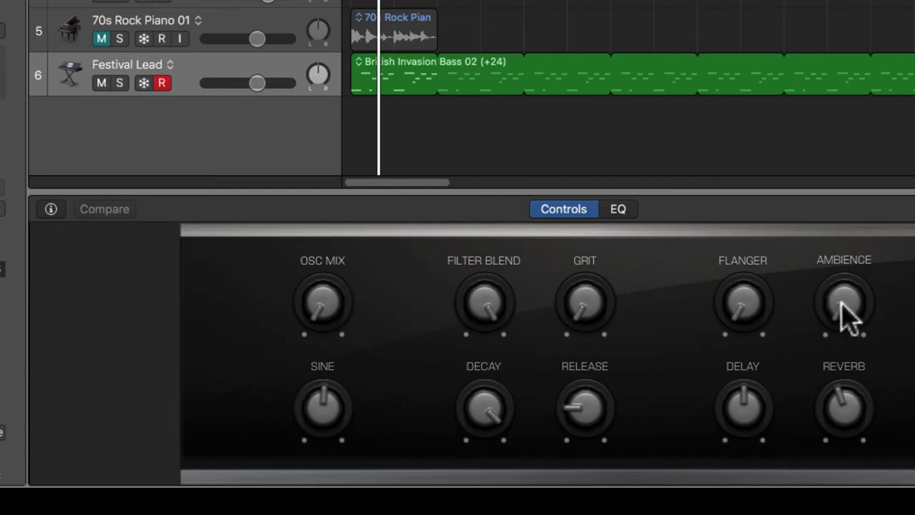
{"action": "key", "text": "Return"}
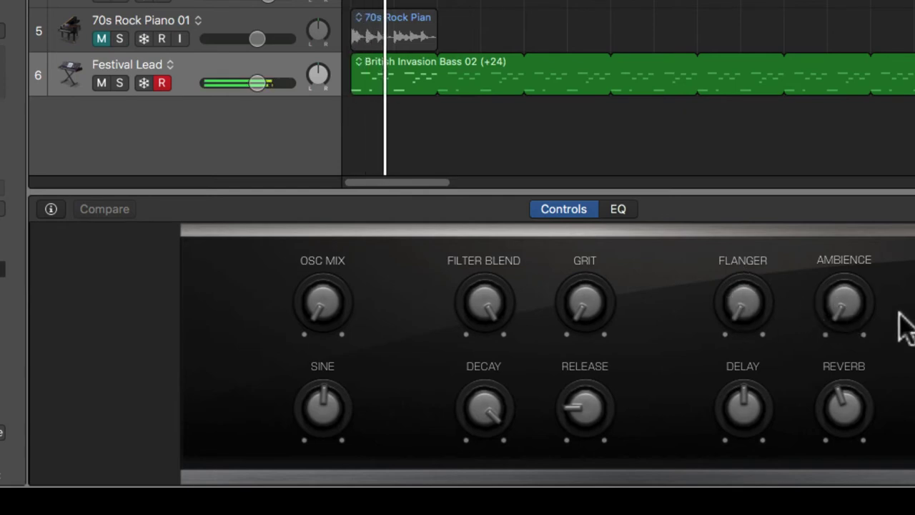
{"action": "left_click_drag", "start_coordinate": [854, 327], "coordinate": [834, 179]}
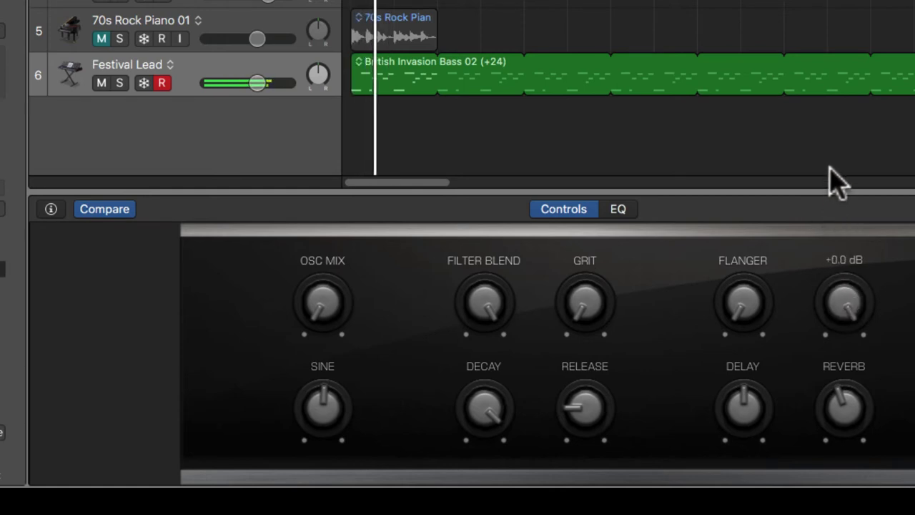
{"action": "left_click_drag", "start_coordinate": [851, 429], "coordinate": [855, 402]}
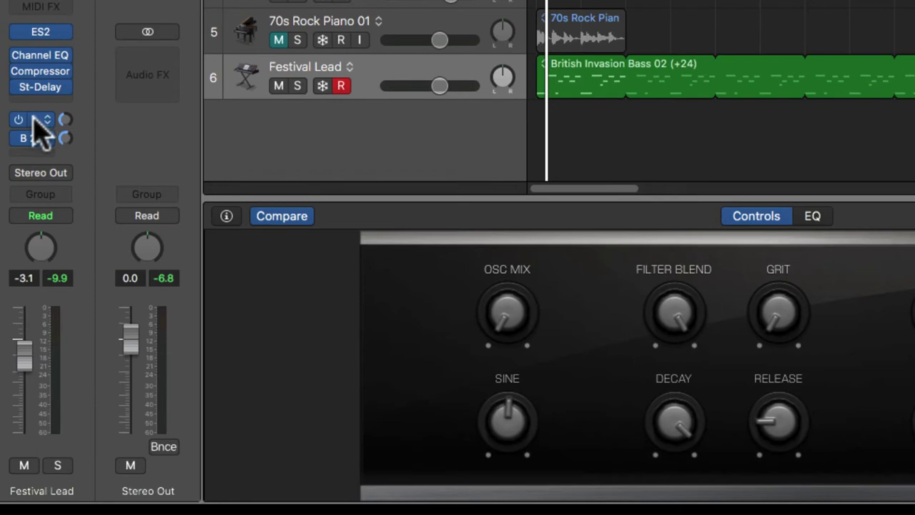
Step: Check the Bus 19 and Bus 20 send assignments on the Festival Lead channel strip, and turn down the linked Reverb knob
{"action": "left_click", "coordinate": [34, 124]}
{"action": "left_click", "coordinate": [81, 82]}
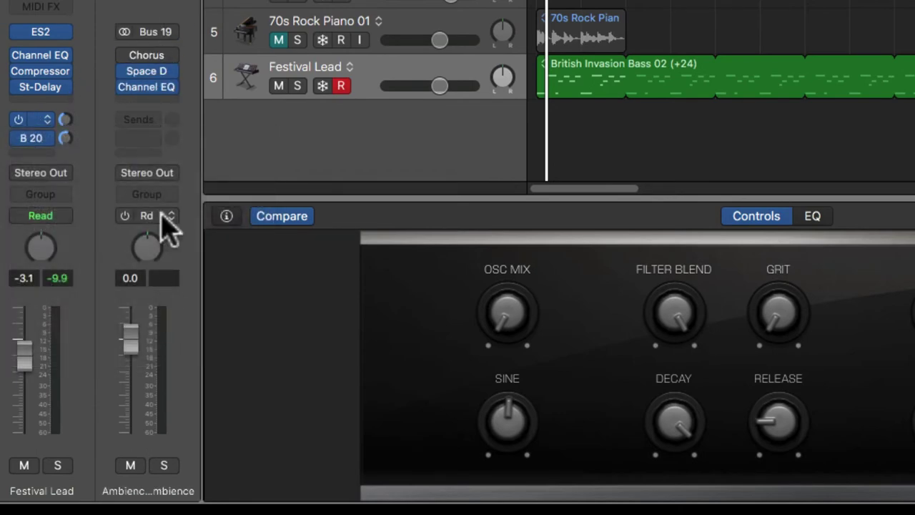
{"action": "left_click", "coordinate": [33, 139]}
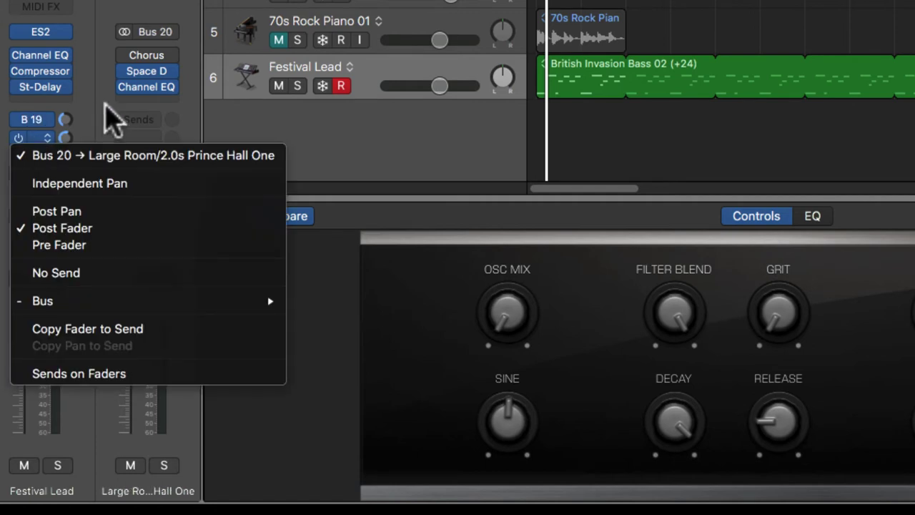
{"action": "left_click", "coordinate": [107, 120]}
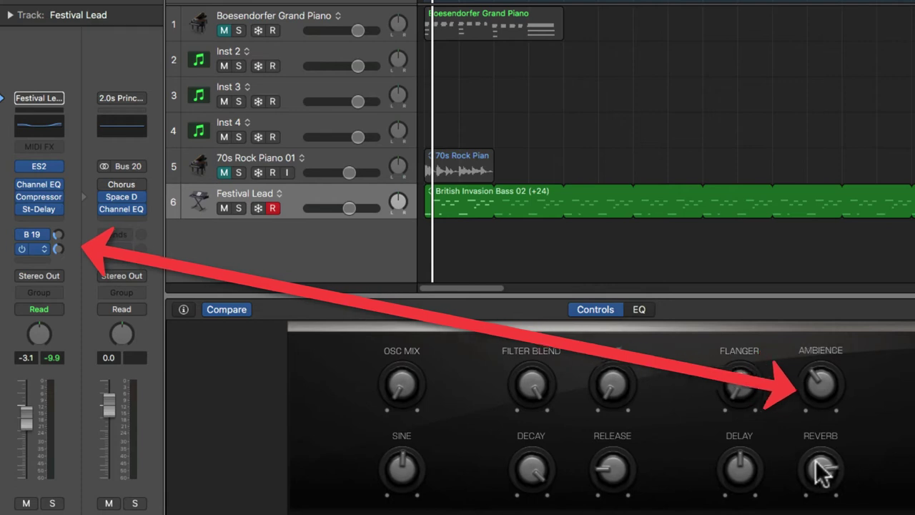
{"action": "left_click_drag", "start_coordinate": [822, 485], "coordinate": [792, 482]}
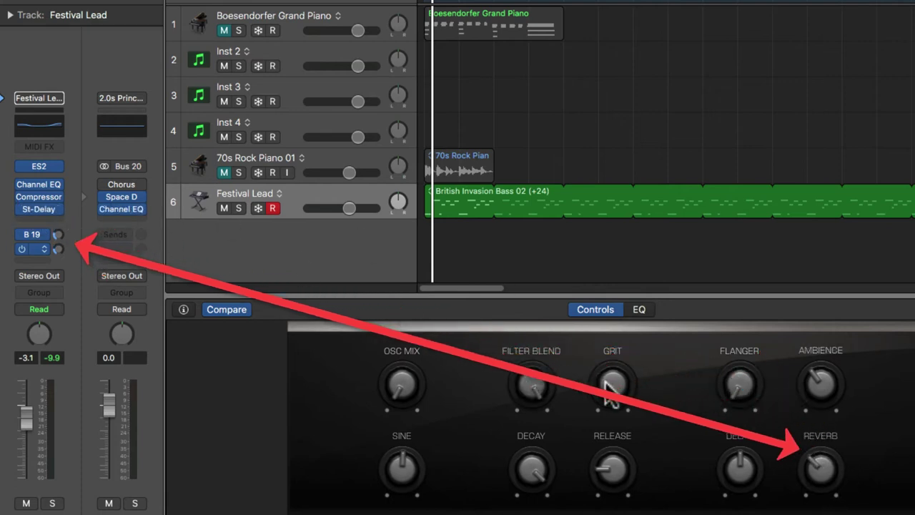
Step: Adjust the Grit knob to 56 % with the ES2 plug-in window open beside the Smart Controls, and close the plug-in
{"action": "left_click_drag", "start_coordinate": [607, 381], "coordinate": [591, 294]}
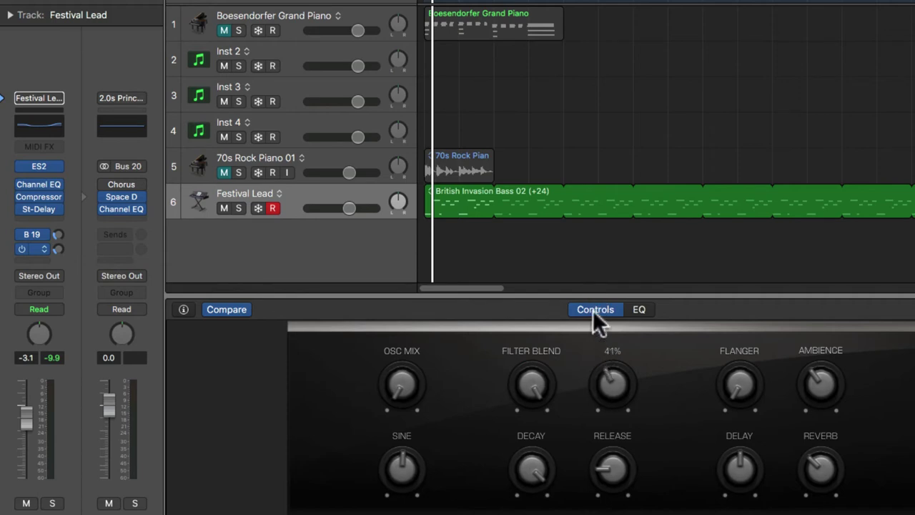
{"action": "left_click", "coordinate": [35, 164]}
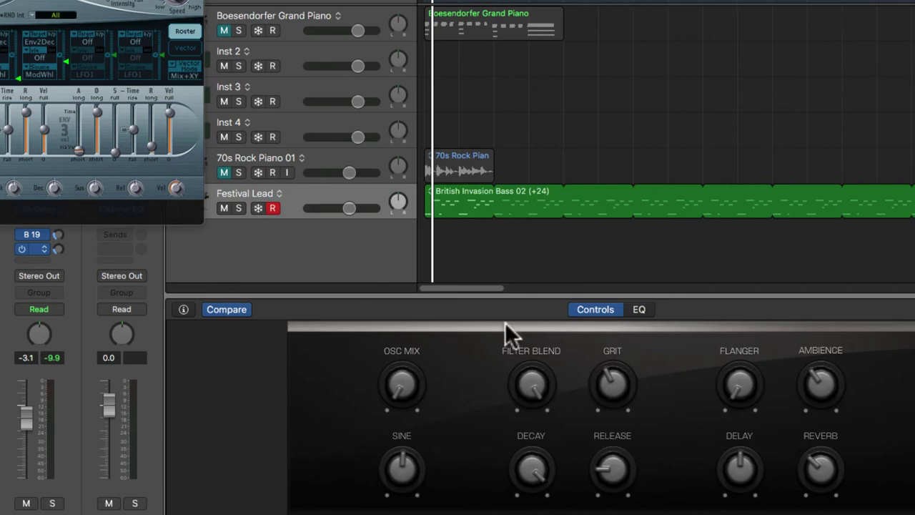
{"action": "mouse_move", "coordinate": [623, 384]}
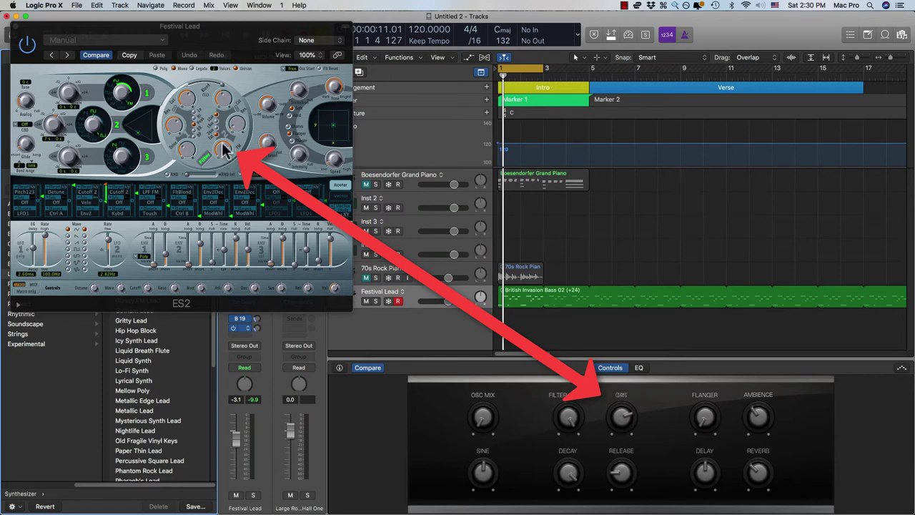
{"action": "left_click_drag", "start_coordinate": [203, 35], "coordinate": [545, 109]}
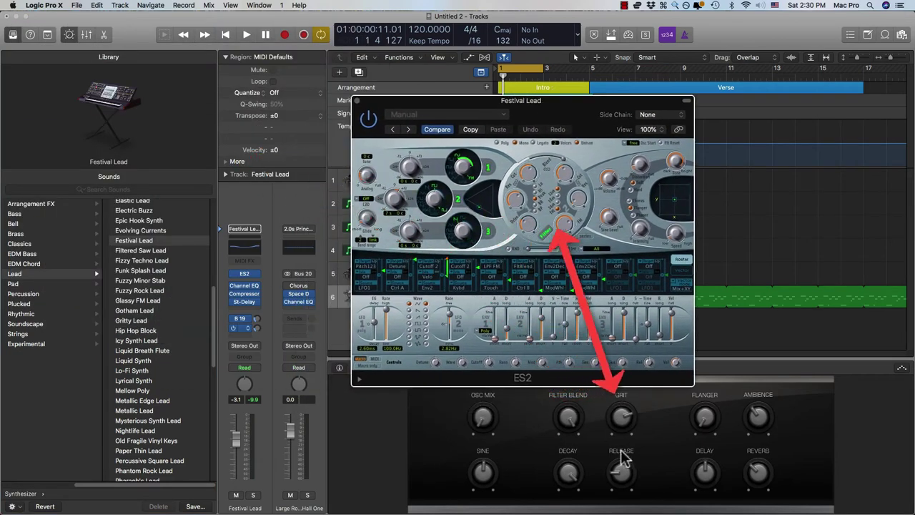
{"action": "left_click", "coordinate": [621, 421]}
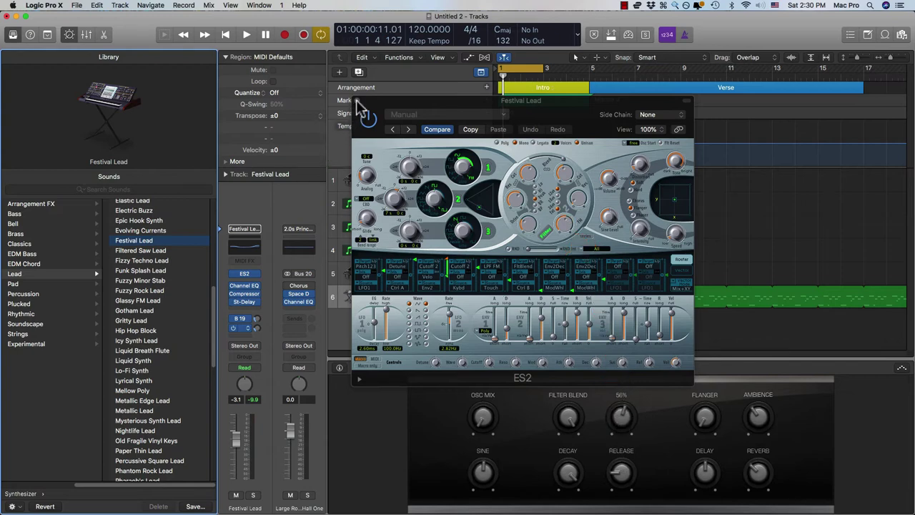
{"action": "right_click", "coordinate": [547, 334]}
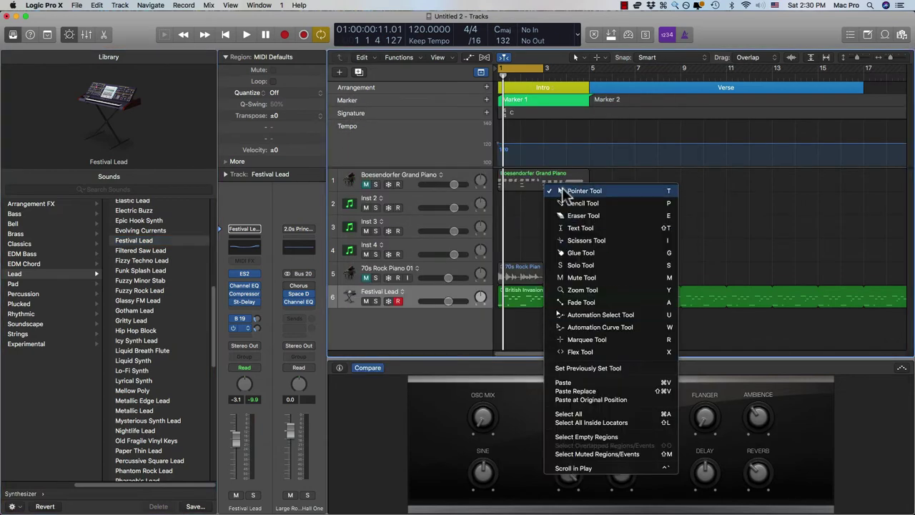
{"action": "left_click", "coordinate": [565, 191]}
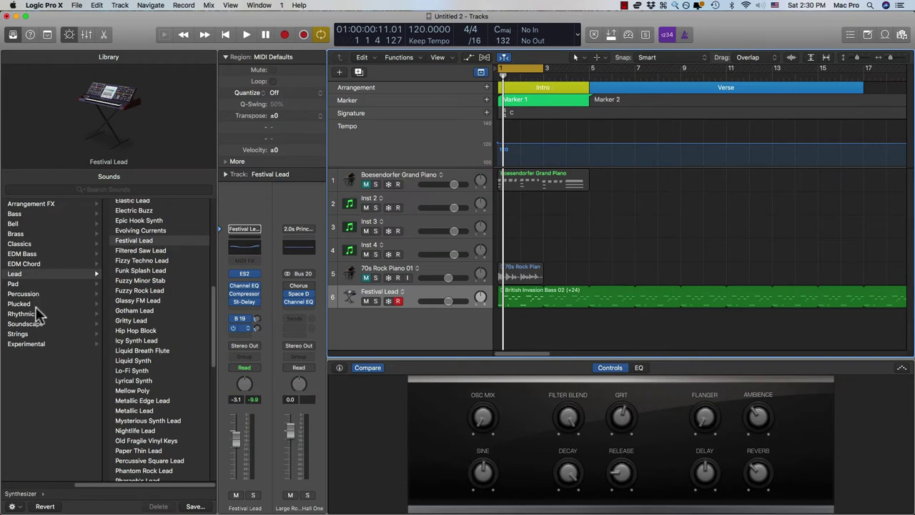
Step: Replace the Festival Lead patch with Vibes and Bass from the Mallet sounds, and start playback
{"action": "left_click_drag", "start_coordinate": [104, 486], "coordinate": [8, 489]}
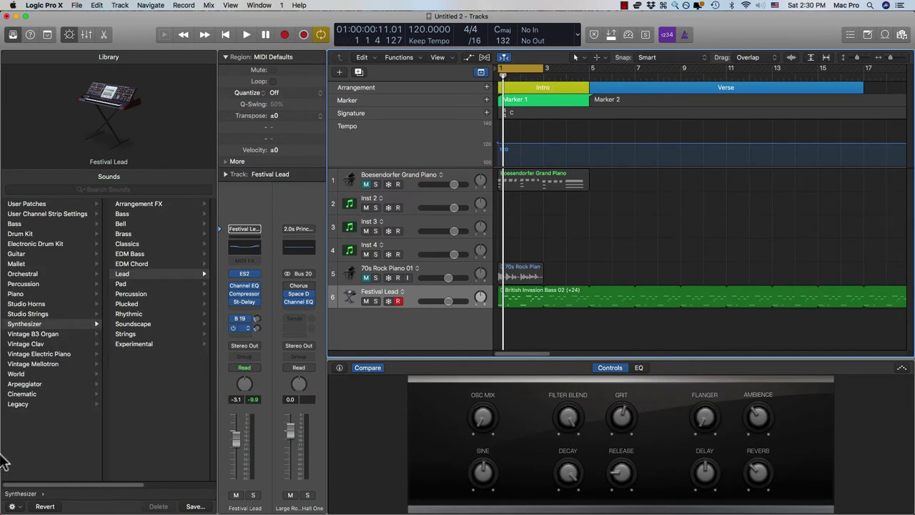
{"action": "left_click", "coordinate": [33, 261]}
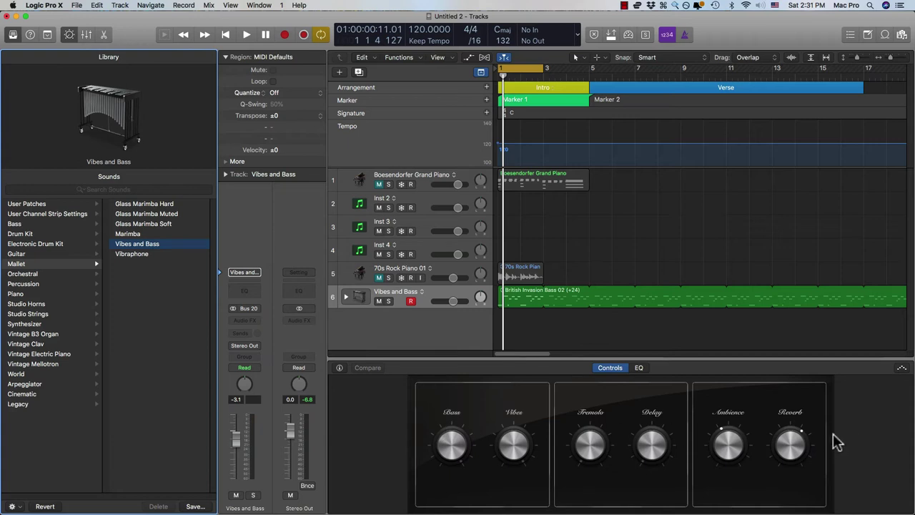
{"action": "key", "text": "space"}
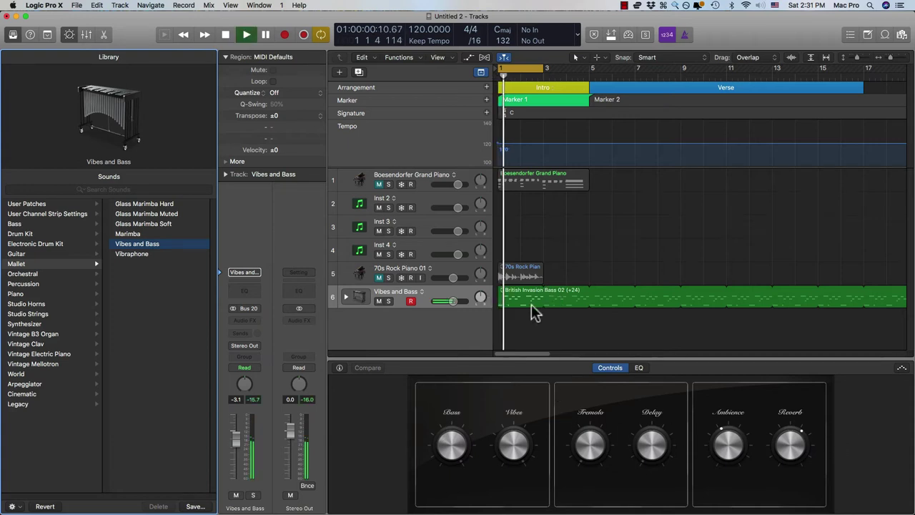
Step: Raise Tremolo to about 79 %, increase Delay and set Vibes to -3.8 dB during playback, and stop playback
{"action": "left_click_drag", "start_coordinate": [590, 450], "coordinate": [582, 470]}
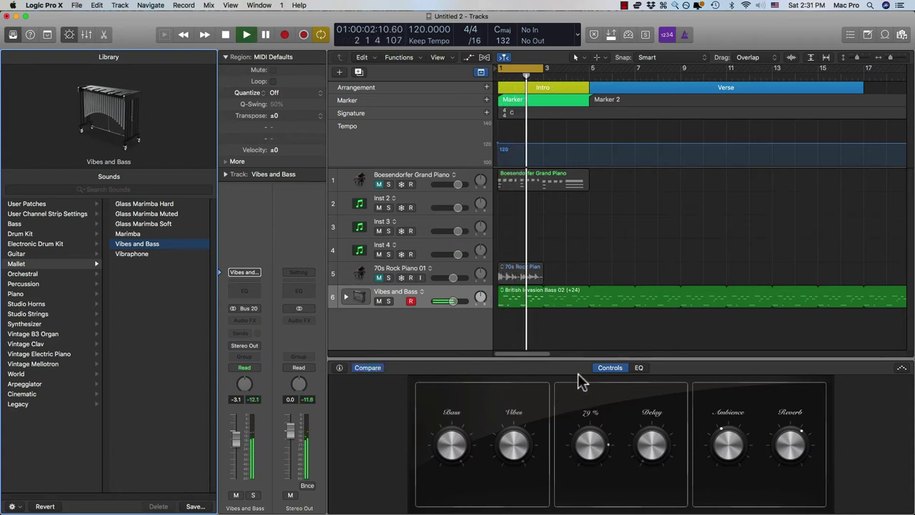
{"action": "left_click_drag", "start_coordinate": [660, 453], "coordinate": [638, 400]}
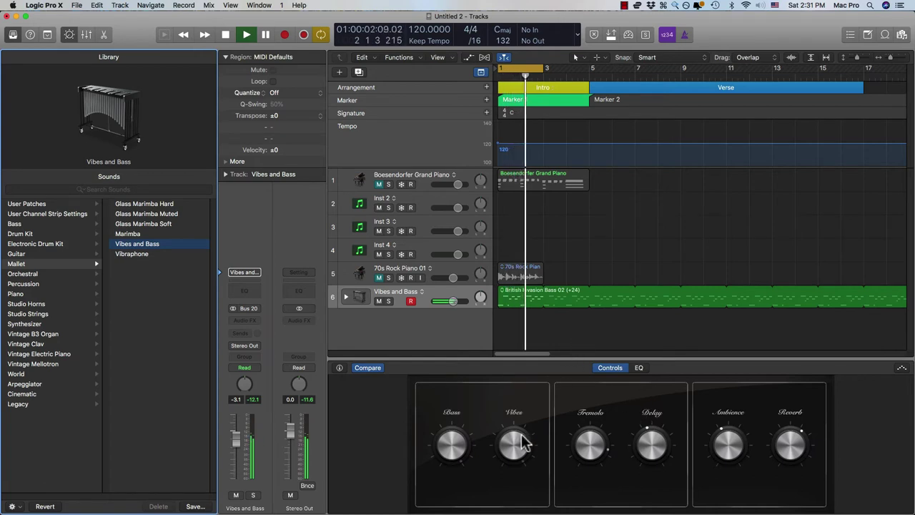
{"action": "mouse_move", "coordinate": [519, 454]}
{"action": "left_click", "coordinate": [500, 327]}
{"action": "key", "text": "space"}
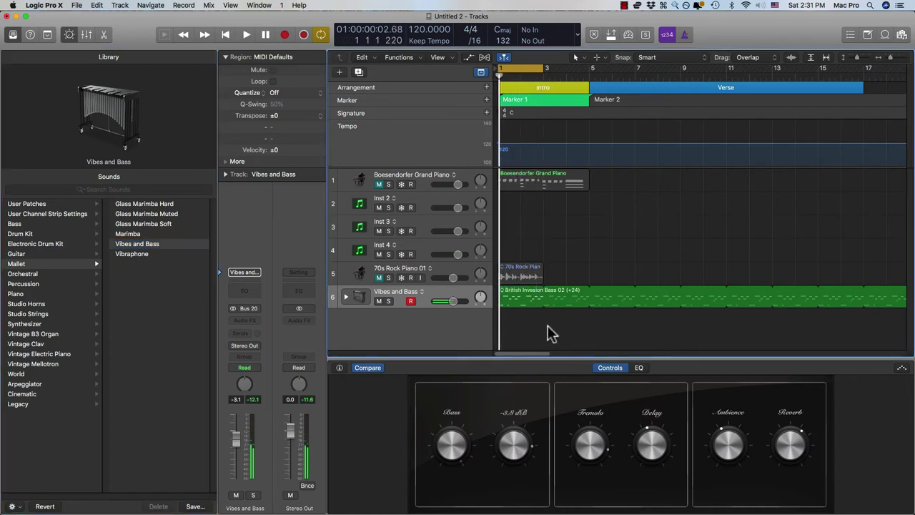
Step: Delete the British Invasion Bass 02 region from the Vibes and Bass track
{"action": "left_click", "coordinate": [527, 302]}
{"action": "key", "text": "Delete"}
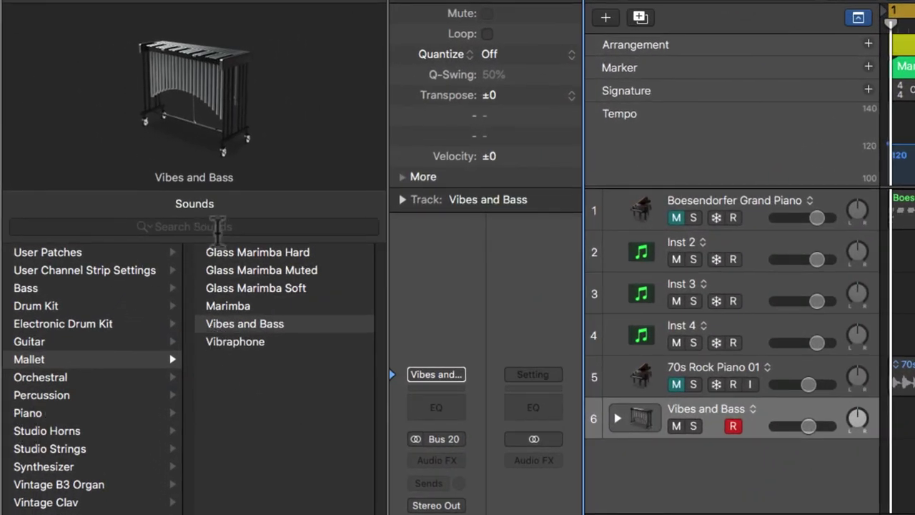
{"action": "left_click", "coordinate": [218, 227]}
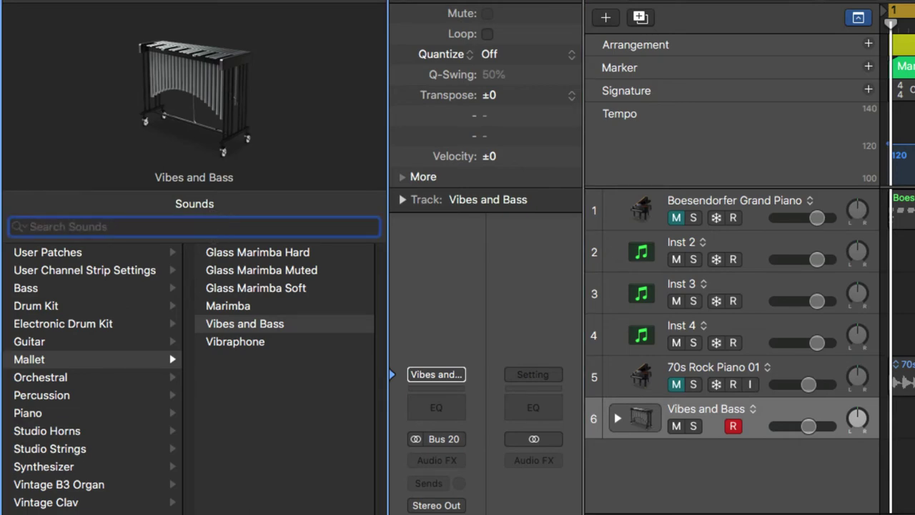
{"action": "type", "text": "pin"}
{"action": "key", "text": "BackSpace"}
{"action": "key", "text": "BackSpace"}
{"action": "key", "text": "BackSpace"}
Step: Examine the patches offered in the sound library categories, from User Patches through Percussion, and the list of Jam Pack collections
{"action": "left_click", "coordinate": [98, 259]}
{"action": "left_click", "coordinate": [80, 272]}
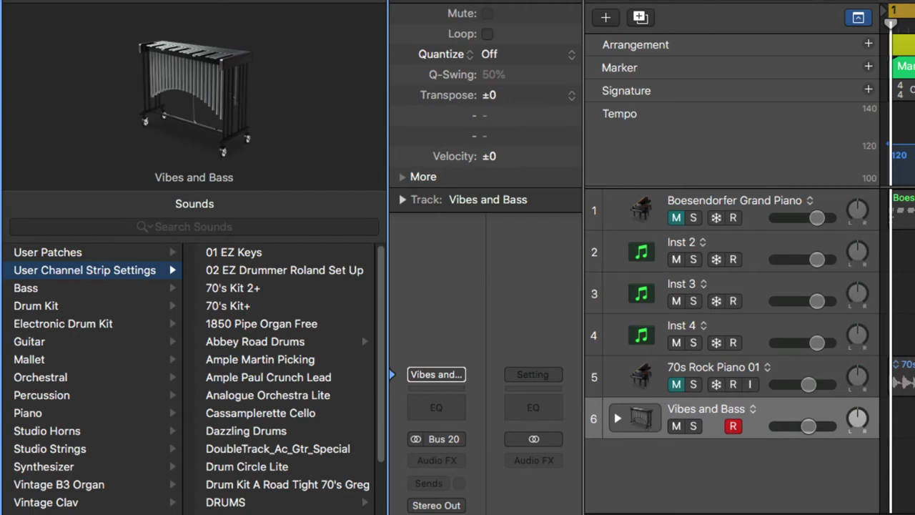
{"action": "left_click", "coordinate": [83, 285]}
{"action": "left_click", "coordinate": [101, 305]}
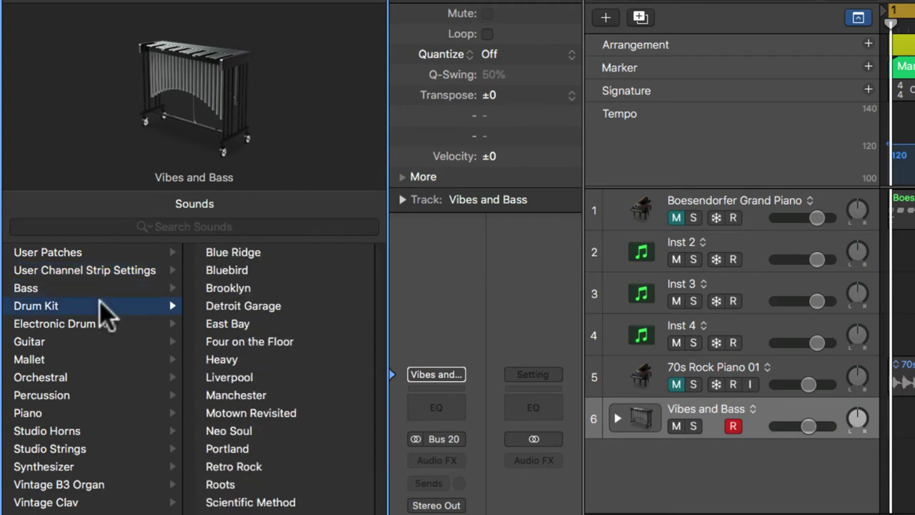
{"action": "left_click", "coordinate": [68, 326]}
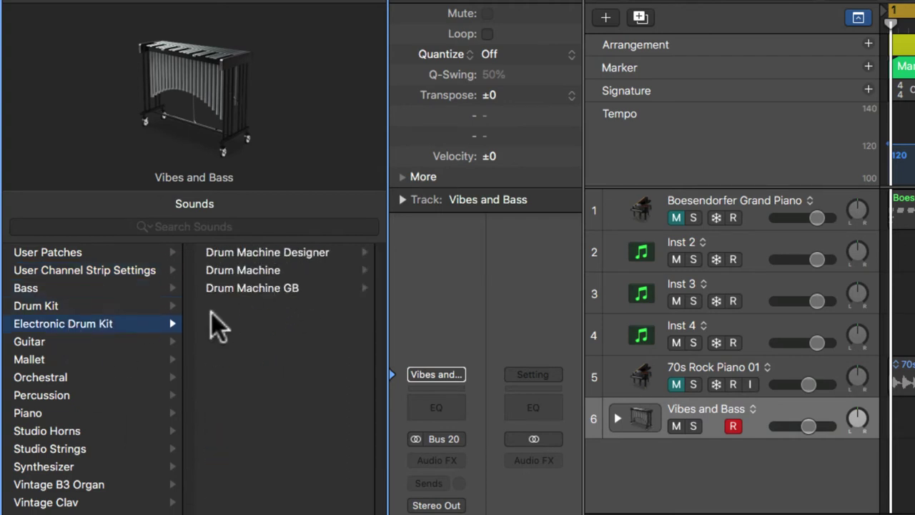
{"action": "left_click", "coordinate": [72, 343]}
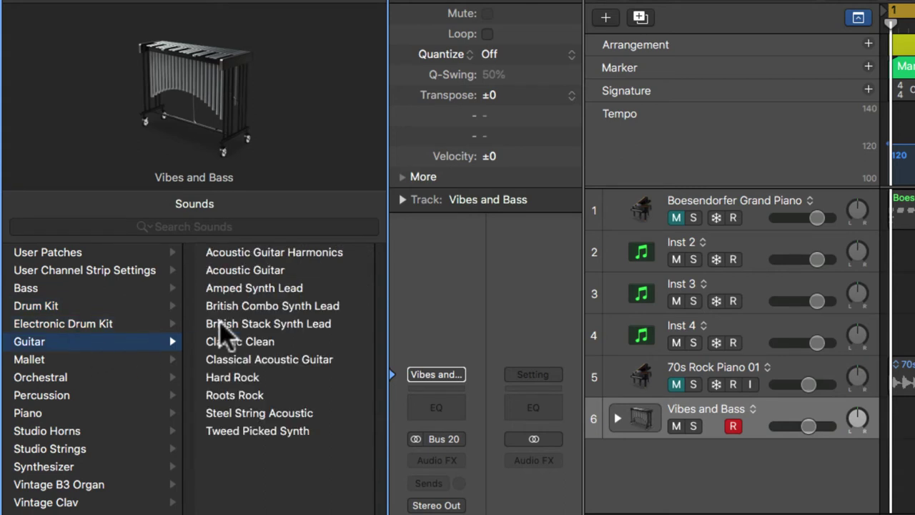
{"action": "left_click", "coordinate": [76, 362]}
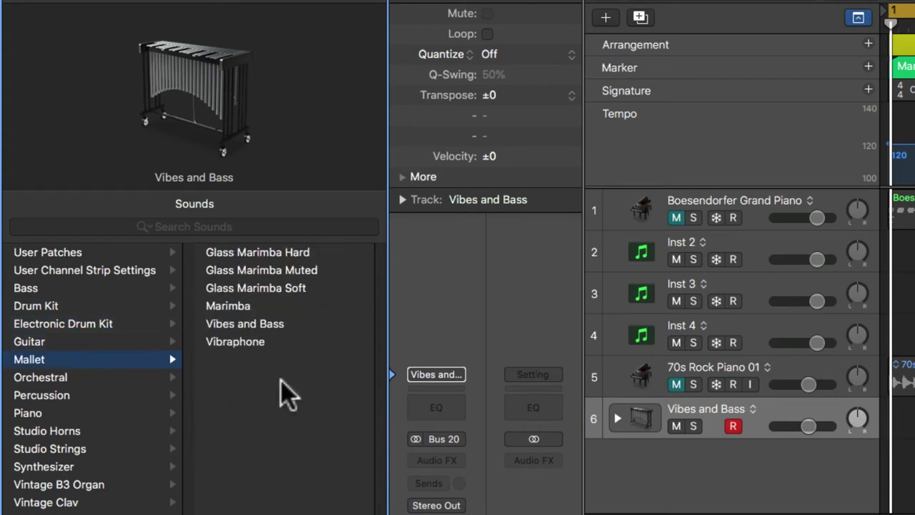
{"action": "left_click", "coordinate": [71, 395]}
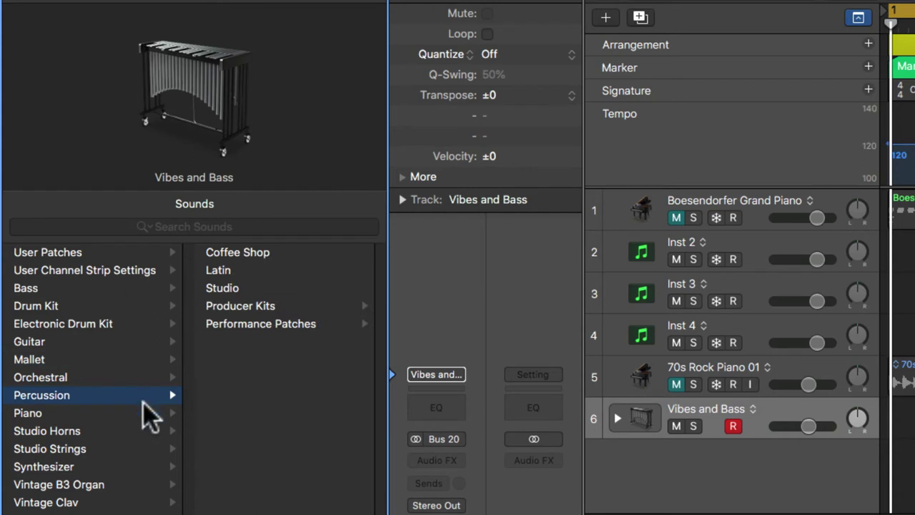
{"action": "left_click", "coordinate": [261, 337]}
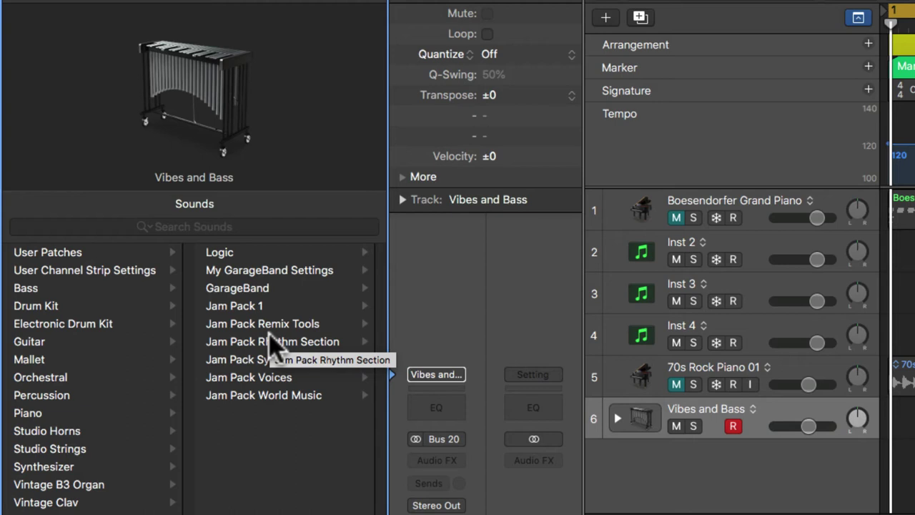
Step: Search the sound library for "piano" and load the 80s FM Piano patch in place of Vibes and Bass
{"action": "left_click", "coordinate": [109, 228]}
{"action": "type", "text": "piano"}
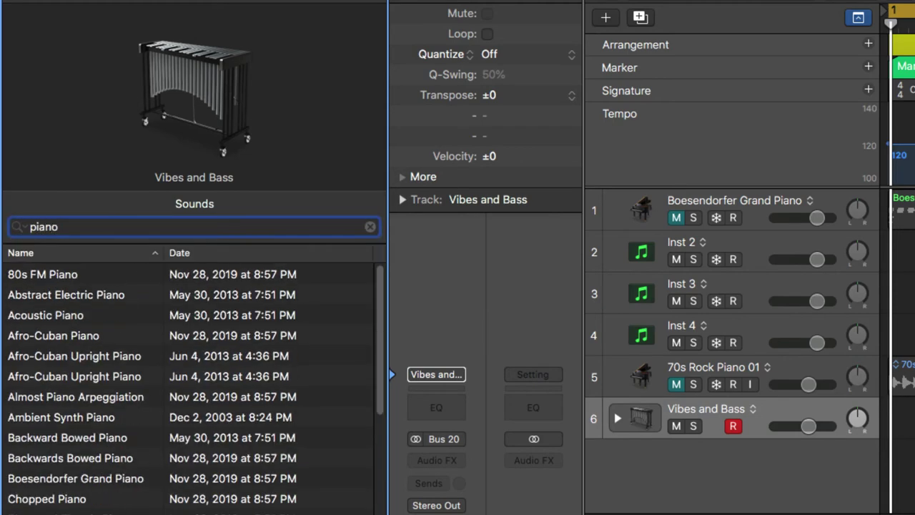
{"action": "left_click", "coordinate": [62, 274]}
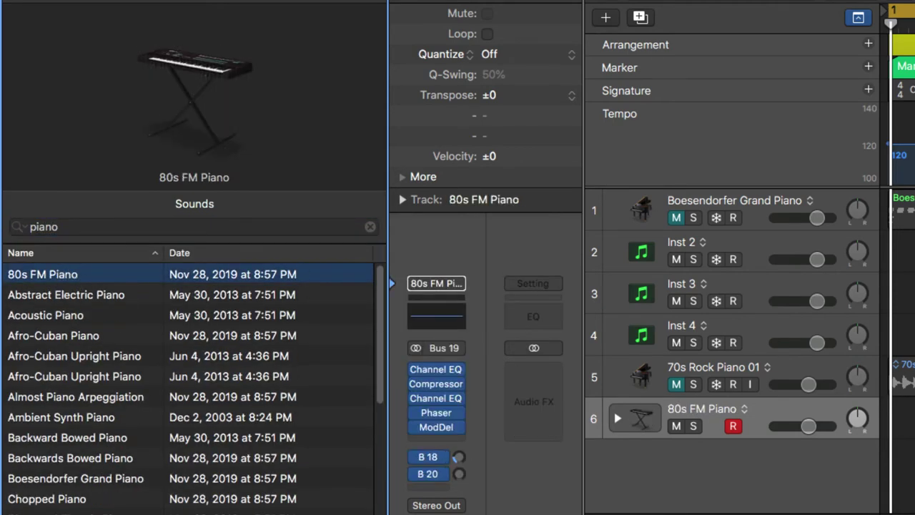
Step: Start playback and move the Boesendorfer Grand Piano region down onto the 80s FM Piano track at bar 1
{"action": "key", "text": "space"}
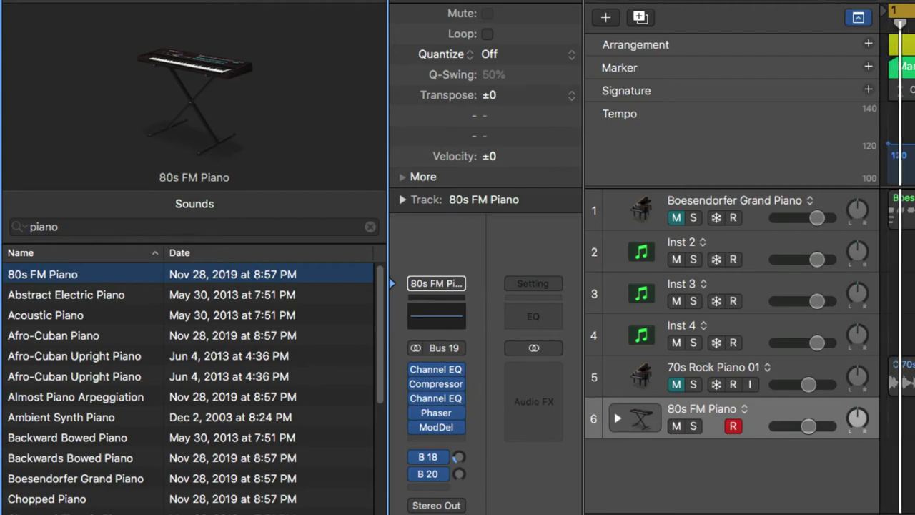
{"action": "left_click_drag", "start_coordinate": [903, 208], "coordinate": [903, 422]}
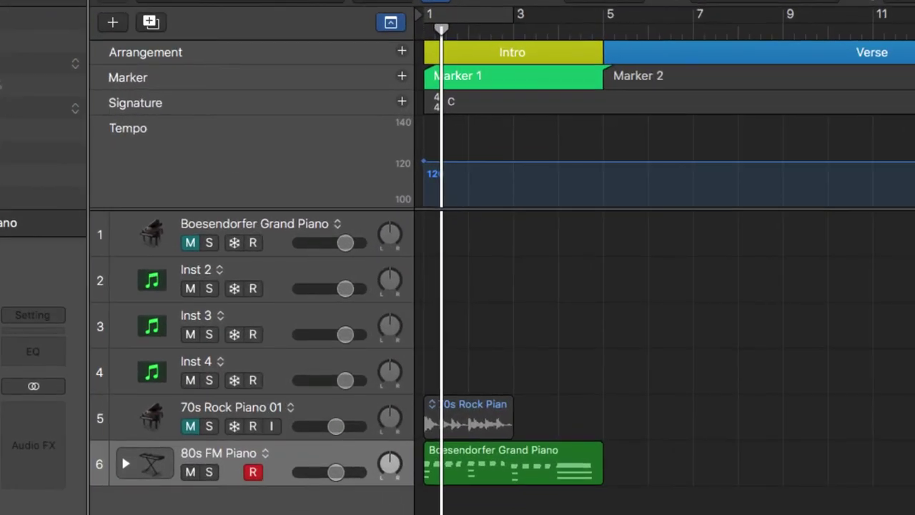
Step: Delete the Boesendorfer Grand Piano region from the 80s FM Piano track and select the 70s Rock Piano region on track 5
{"action": "left_click", "coordinate": [549, 456]}
{"action": "key", "text": "BackSpace"}
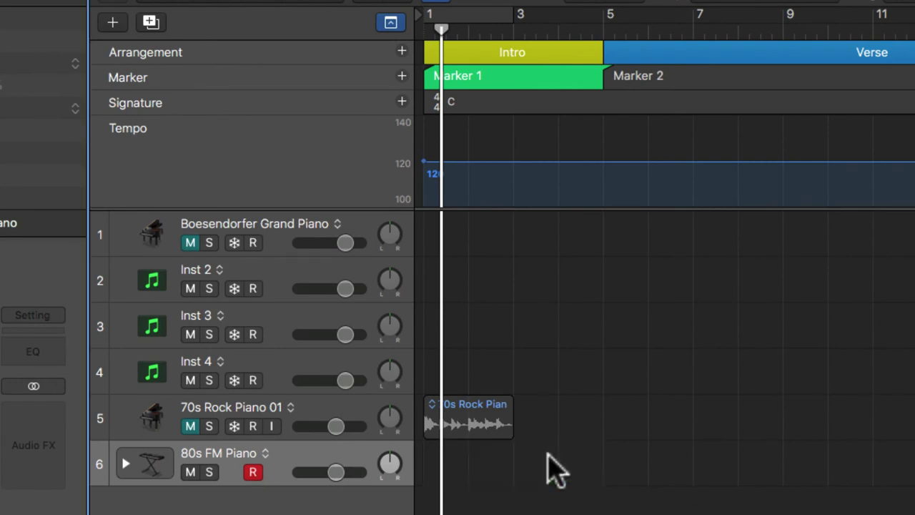
{"action": "left_click", "coordinate": [445, 429]}
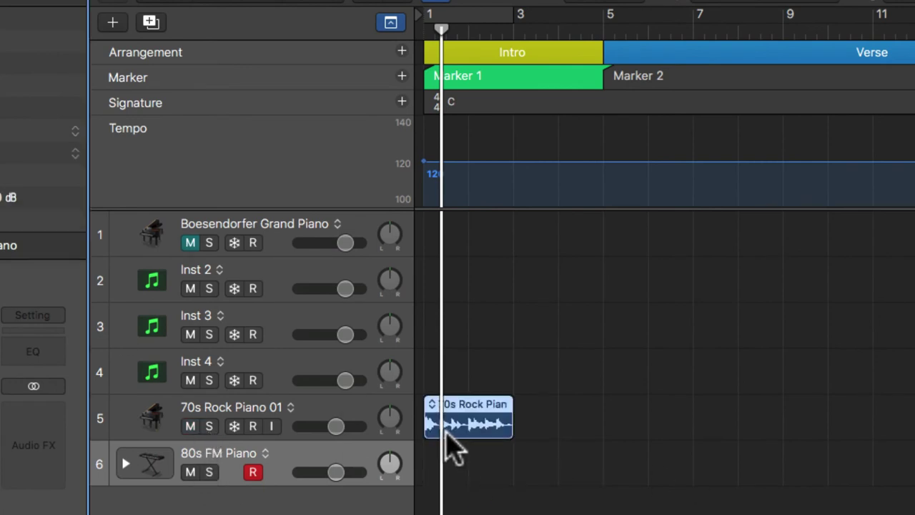
Step: Delete the 70s Rock Piano region at bar 1 and hide the global tracks
{"action": "key", "text": "BackSpace"}
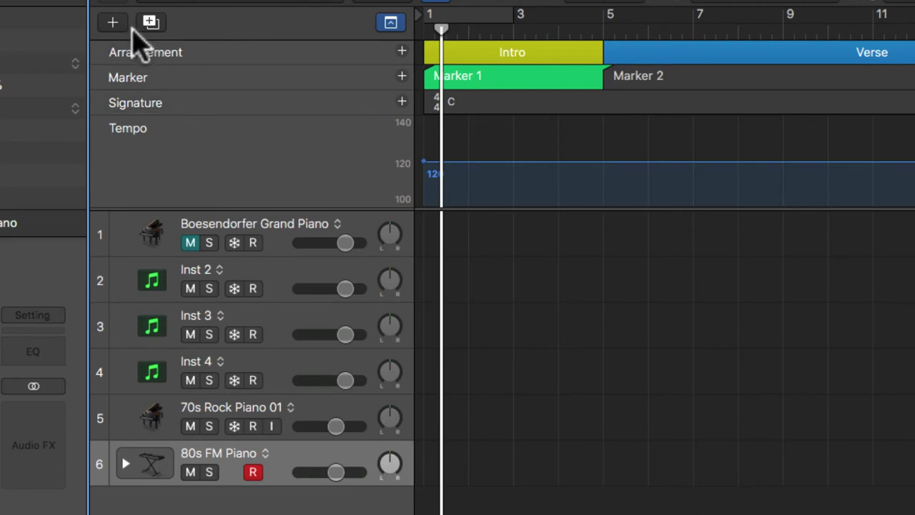
{"action": "left_click", "coordinate": [391, 22]}
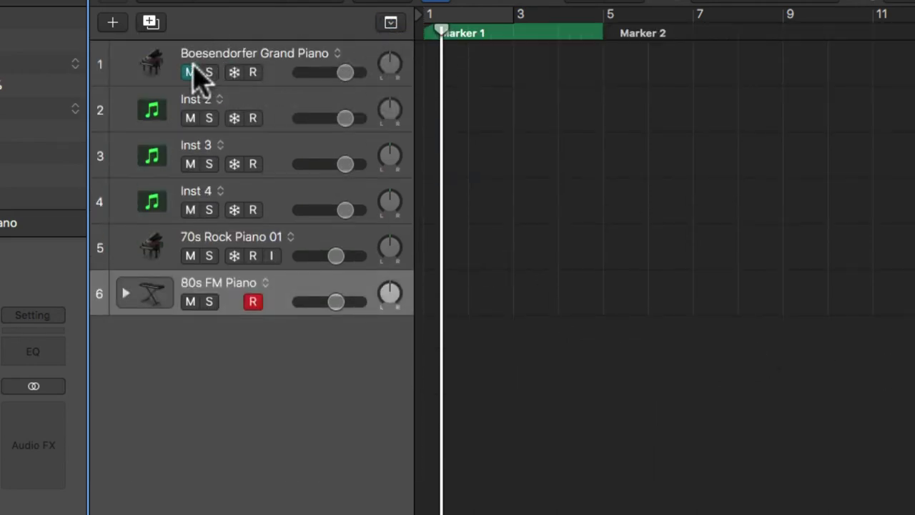
Step: Delete the Boesendorfer Grand Piano, Inst 2, Inst 3 and Inst 4 tracks
{"action": "left_click", "coordinate": [281, 71]}
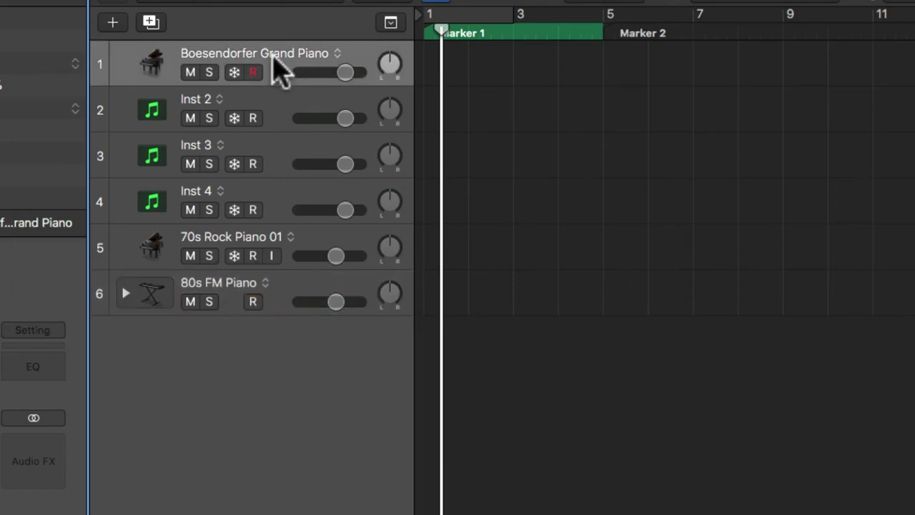
{"action": "key", "text": "super+BackSpace"}
{"action": "key", "text": "super+BackSpace"}
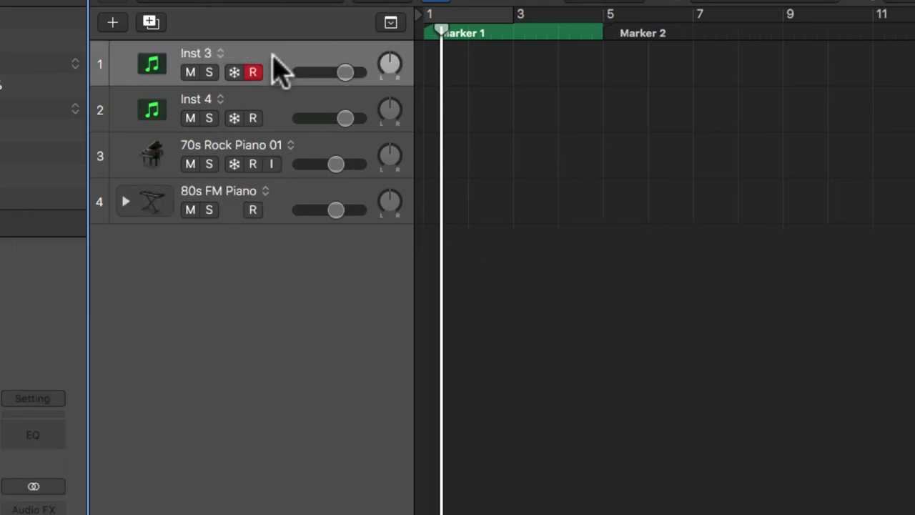
{"action": "key", "text": "super+BackSpace"}
{"action": "key", "text": "super+BackSpace"}
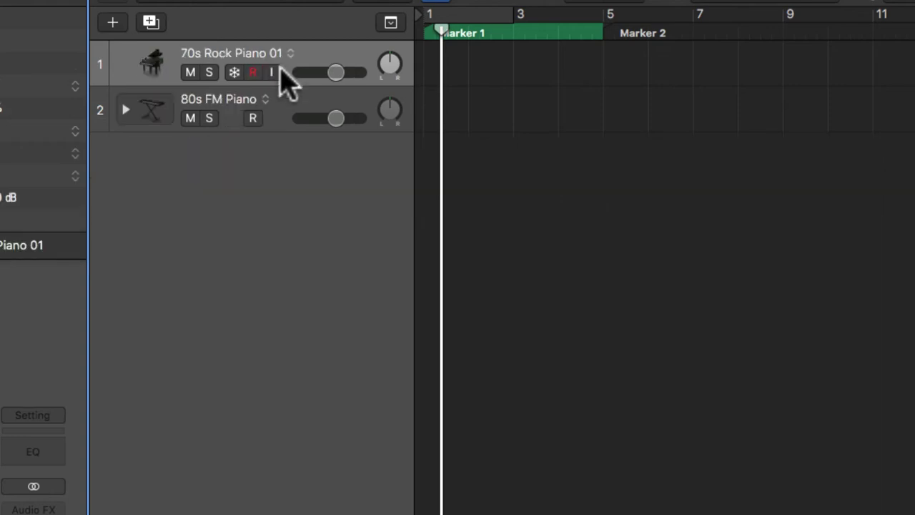
Step: Preview the Upbeat Electric Piano 05 Apple Loop and place it at bar 1 on a new track below 80s FM Piano
{"action": "key", "text": "o"}
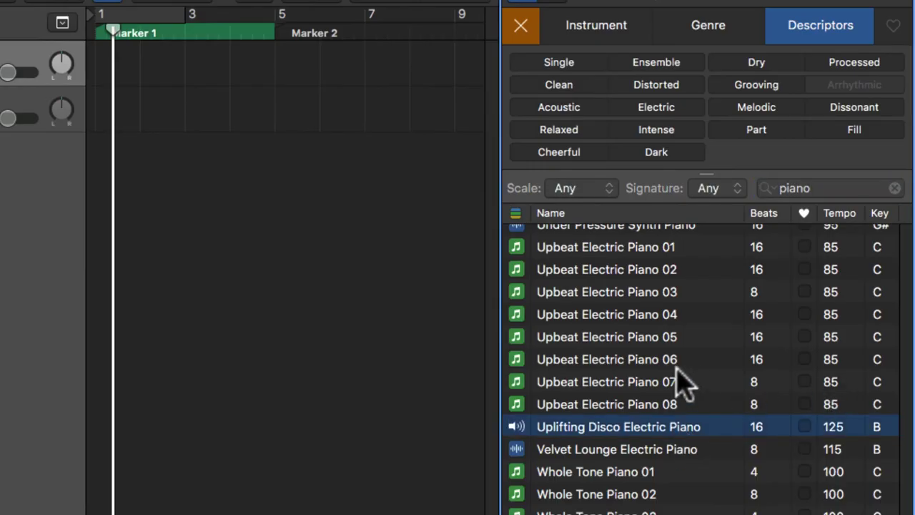
{"action": "left_click", "coordinate": [658, 337]}
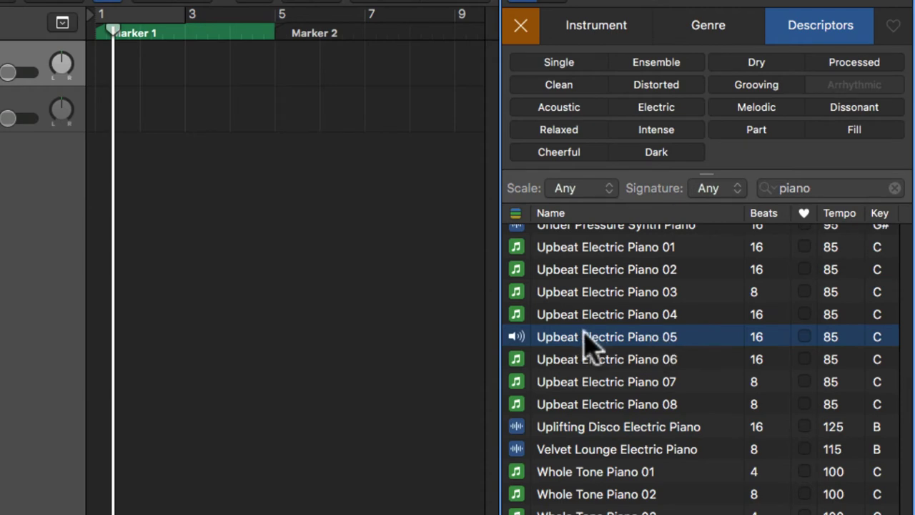
{"action": "mouse_move", "coordinate": [641, 336]}
{"action": "left_mouse_down"}
{"action": "mouse_move", "coordinate": [372, 293]}
{"action": "mouse_move", "coordinate": [171, 193]}
{"action": "mouse_move", "coordinate": [155, 198]}
{"action": "mouse_move", "coordinate": [91, 168]}
{"action": "left_mouse_up"}
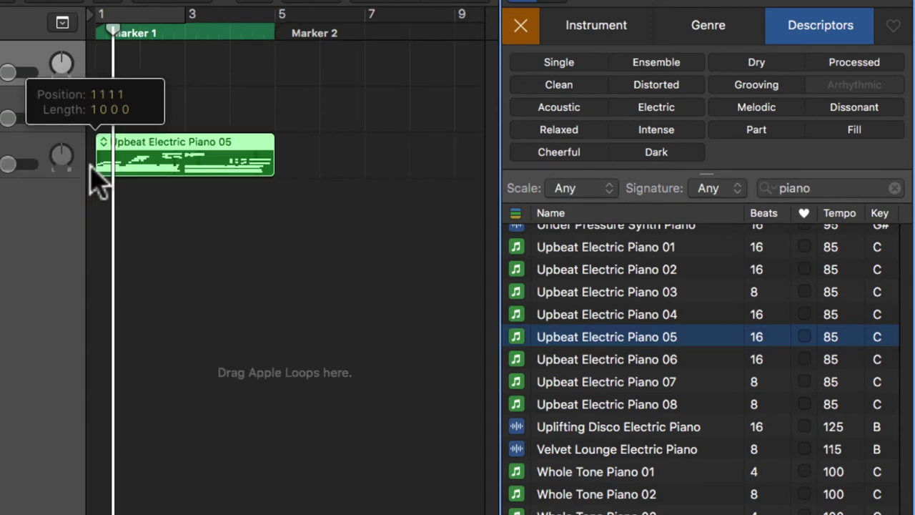
Step: Turn on cycle mode and extend the cycle range to span bar 1 to bar 5
{"action": "left_click", "coordinate": [122, 10]}
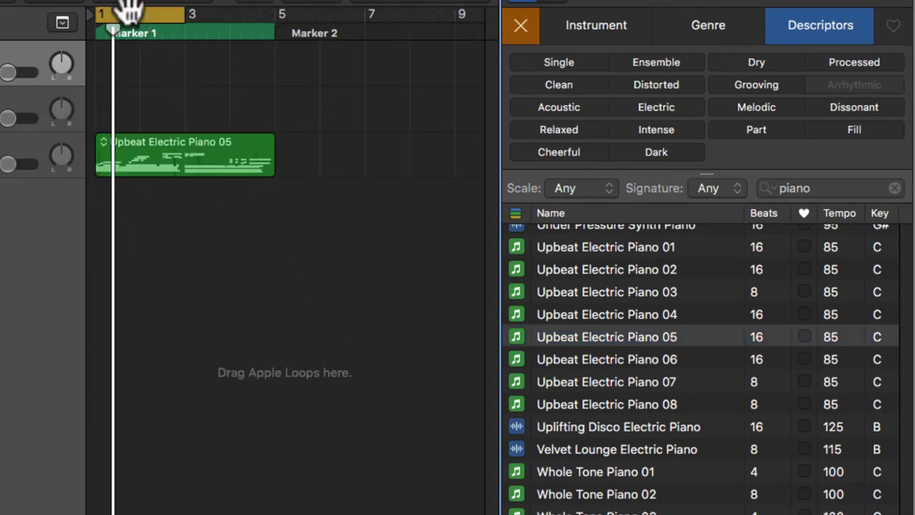
{"action": "left_click_drag", "start_coordinate": [184, 11], "coordinate": [277, 39]}
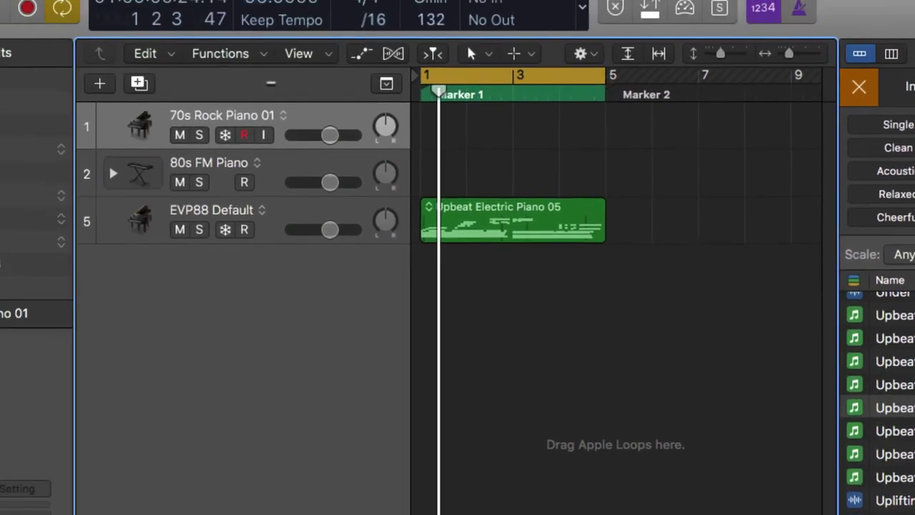
Step: Set the project tempo to 90 while auditioning the piano loop, and return the playhead to the start
{"action": "key", "text": "space"}
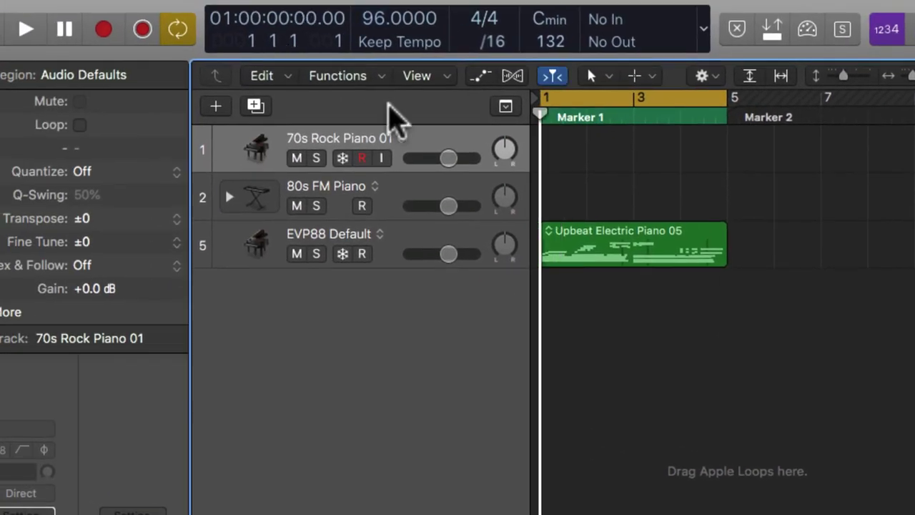
{"action": "key", "text": "space"}
{"action": "key", "text": "Return"}
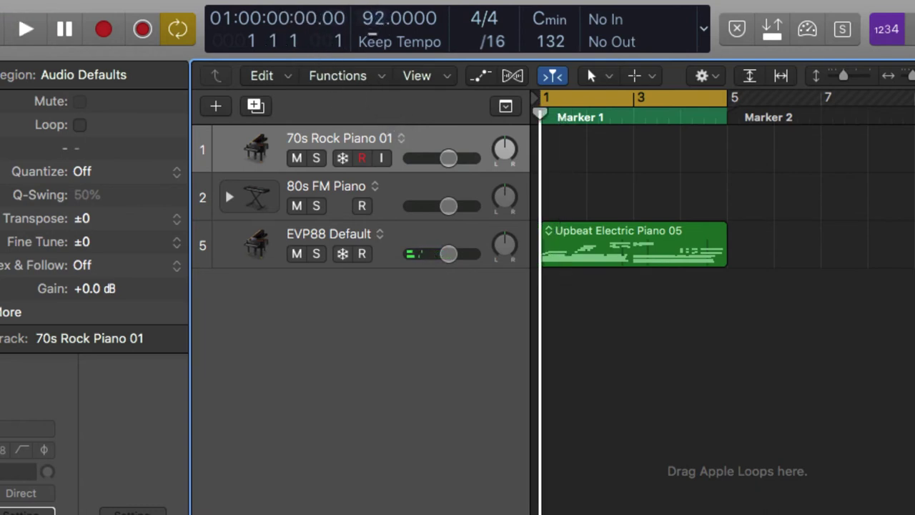
{"action": "key", "text": "space"}
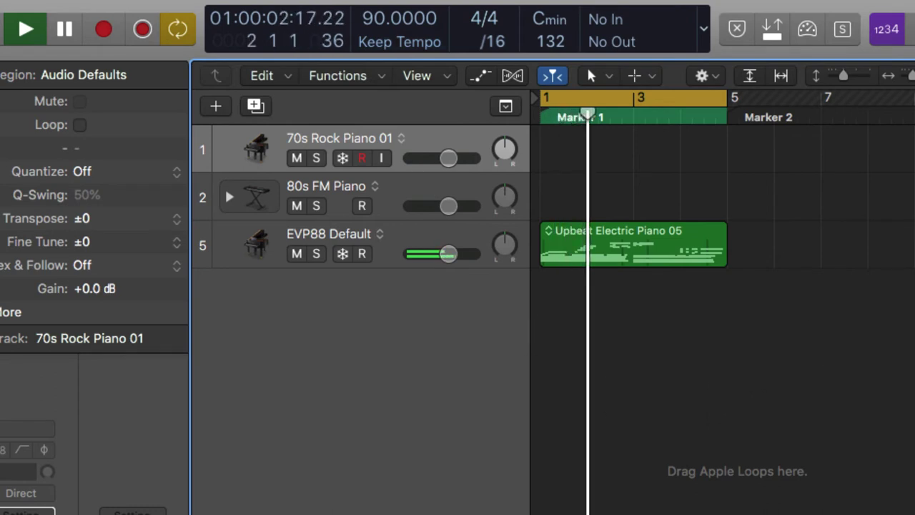
{"action": "key", "text": "space"}
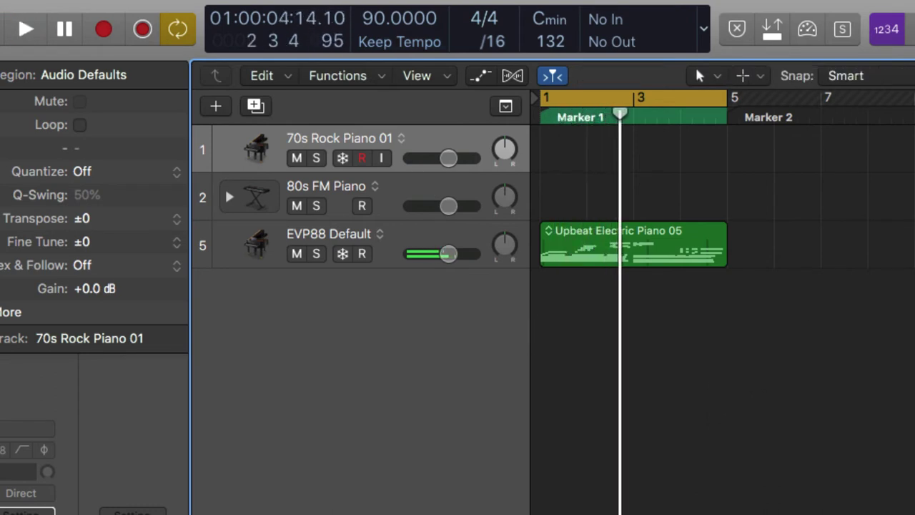
{"action": "key", "text": "Return"}
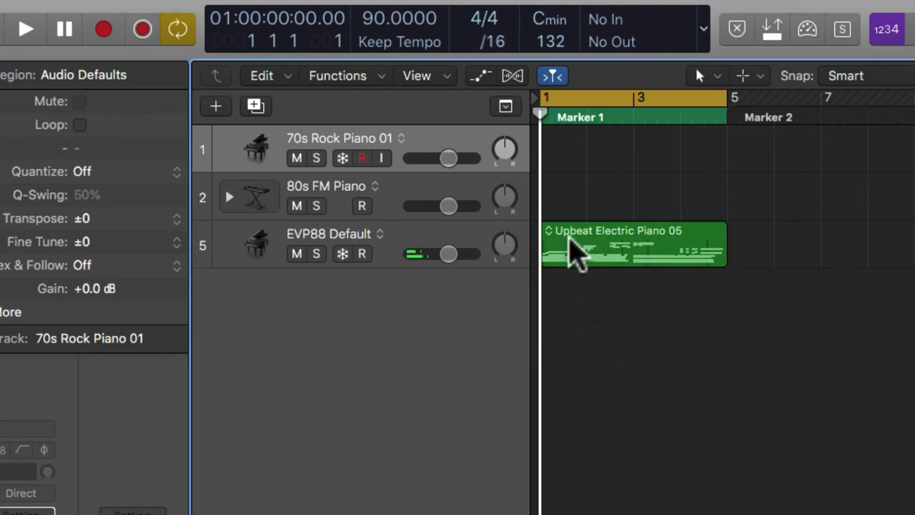
Step: Examine the alternative loops offered for the Upbeat Electric Piano 05 region without switching to another one
{"action": "left_click", "coordinate": [548, 230]}
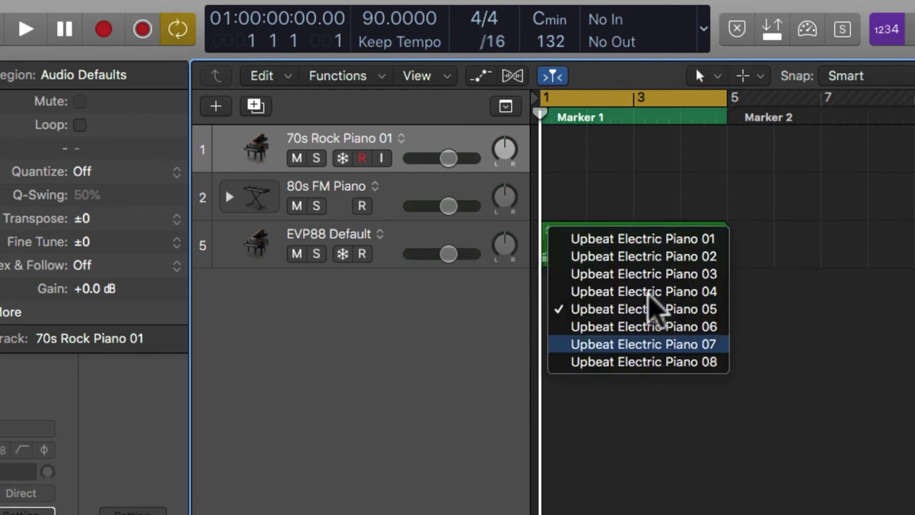
{"action": "key", "text": "Escape"}
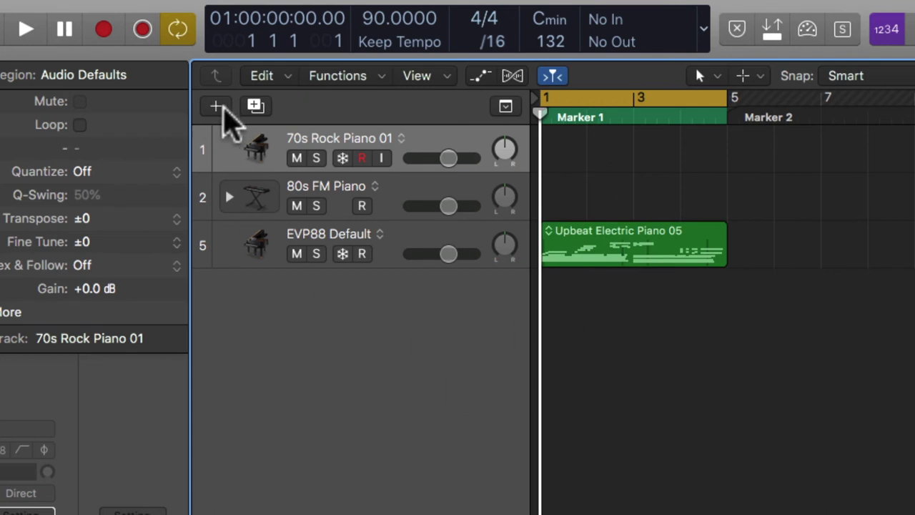
Step: Create a new Drummer track with the R&B genre
{"action": "left_click", "coordinate": [221, 106]}
{"action": "left_click", "coordinate": [627, 58]}
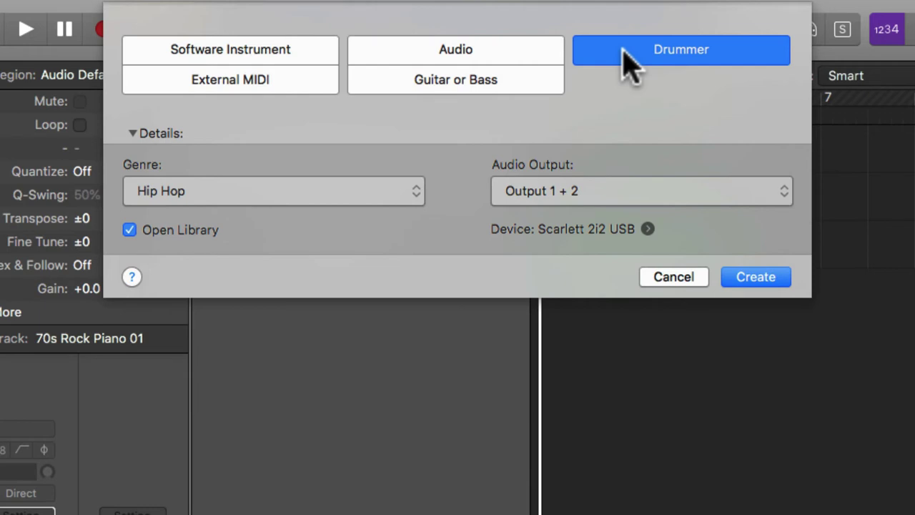
{"action": "left_click", "coordinate": [237, 195]}
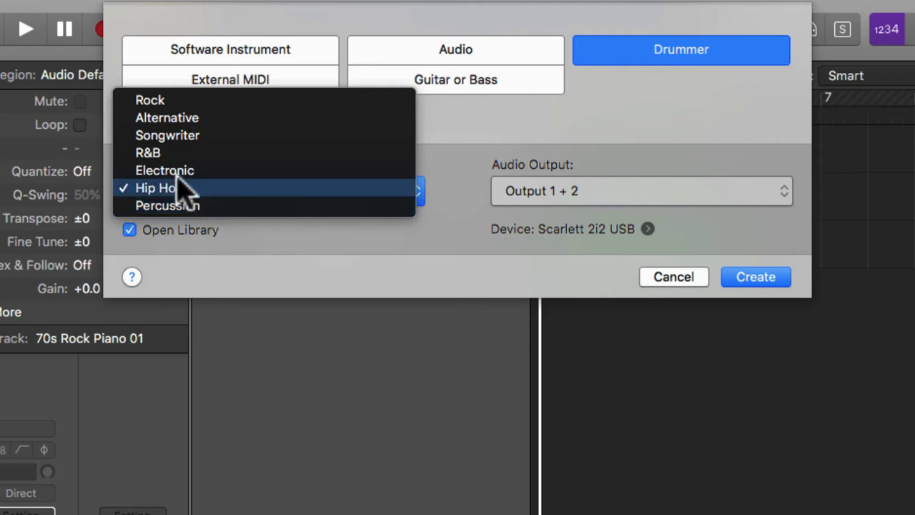
{"action": "left_click", "coordinate": [163, 154]}
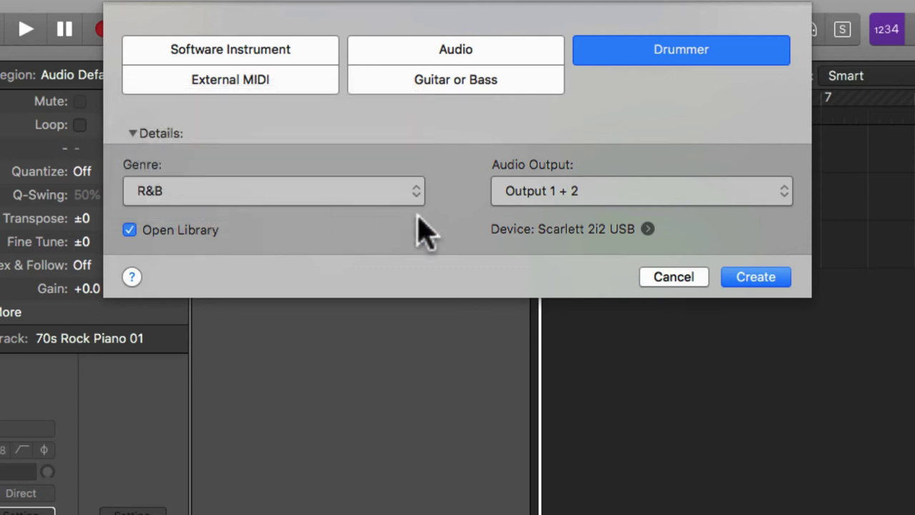
{"action": "left_click", "coordinate": [741, 280]}
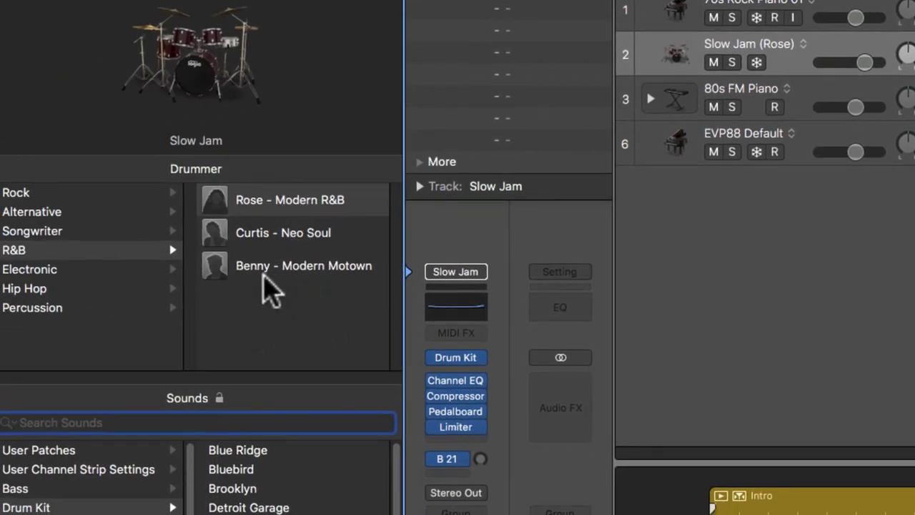
Step: Browse the drummers in the Songwriter and Alternative categories and return to the R&B category
{"action": "left_click", "coordinate": [75, 231]}
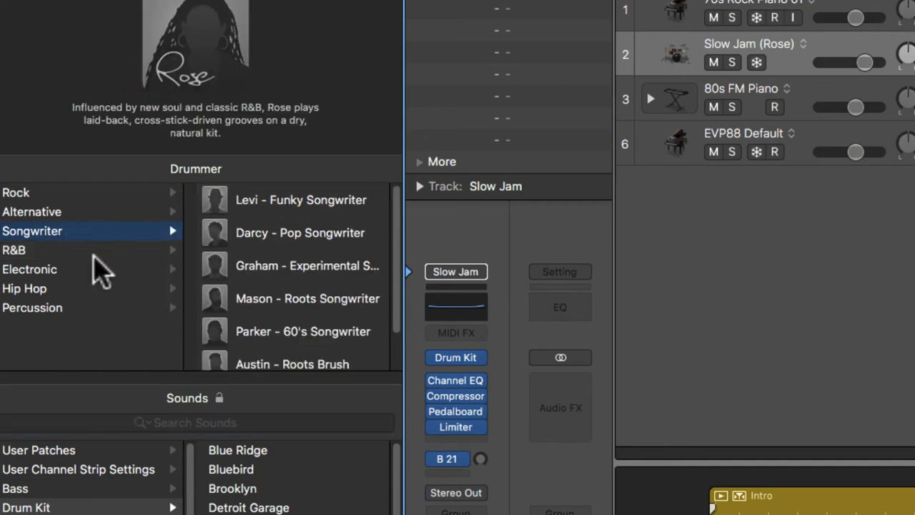
{"action": "scroll", "coordinate": [399, 279], "scroll_direction": "down", "scroll_amount": 2}
{"action": "scroll", "coordinate": [397, 286], "scroll_direction": "up", "scroll_amount": 2}
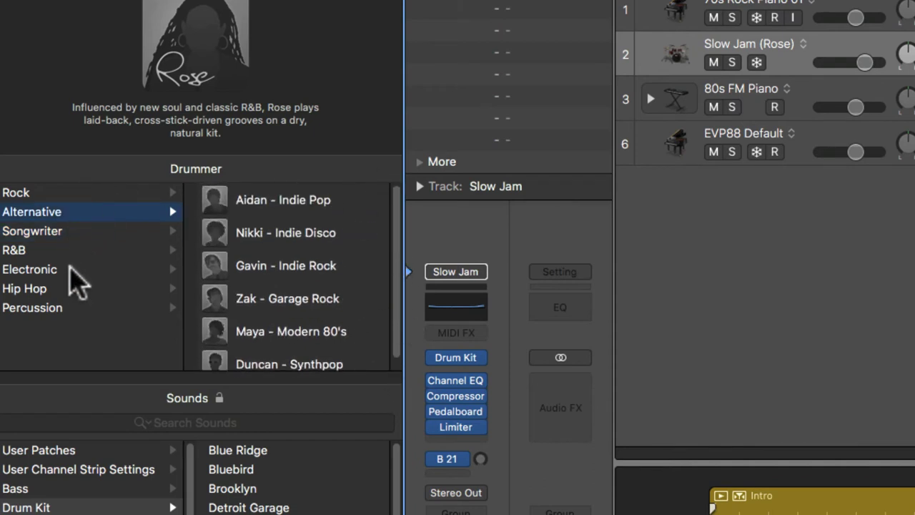
{"action": "left_click", "coordinate": [62, 250]}
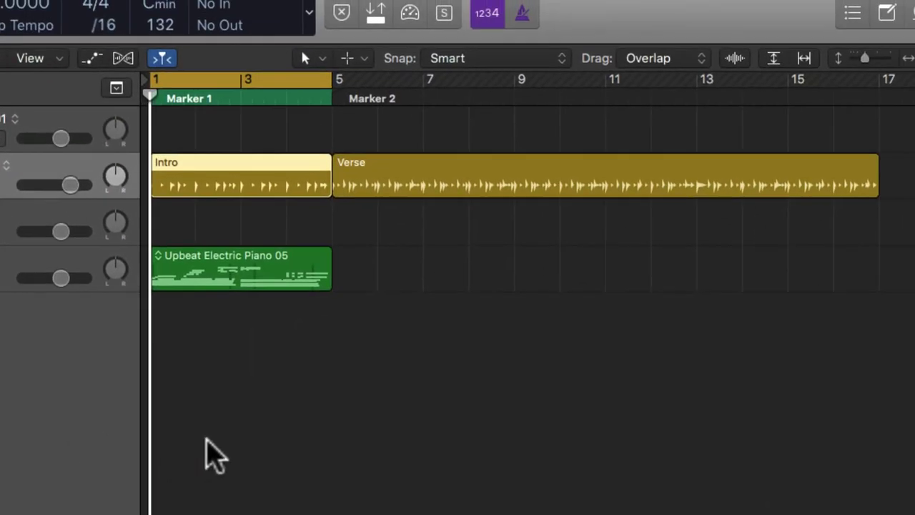
Step: Show the global tracks above the drummer regions and clear the region selection
{"action": "left_click", "coordinate": [214, 447]}
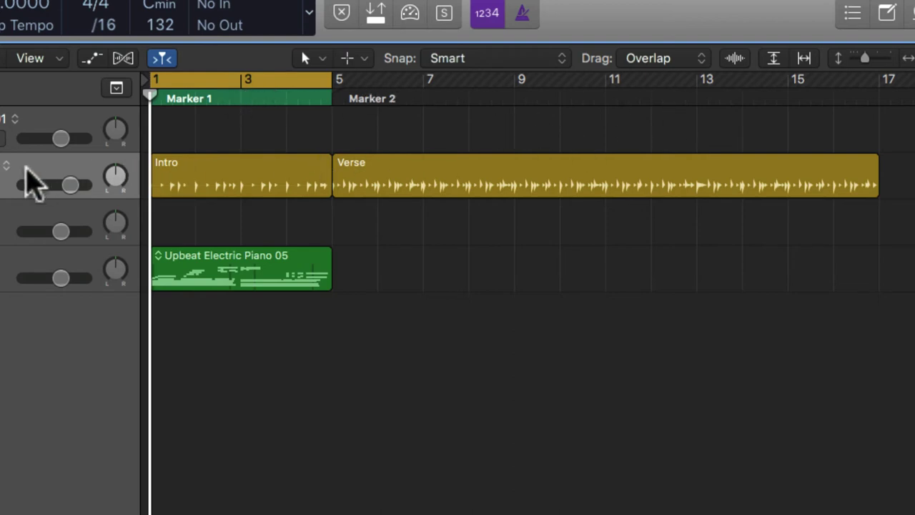
{"action": "left_click", "coordinate": [29, 170]}
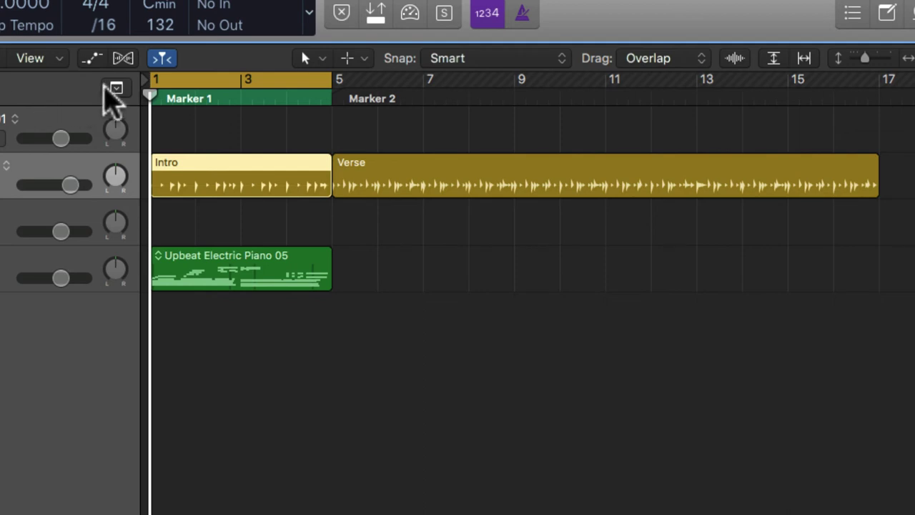
{"action": "left_click", "coordinate": [116, 88]}
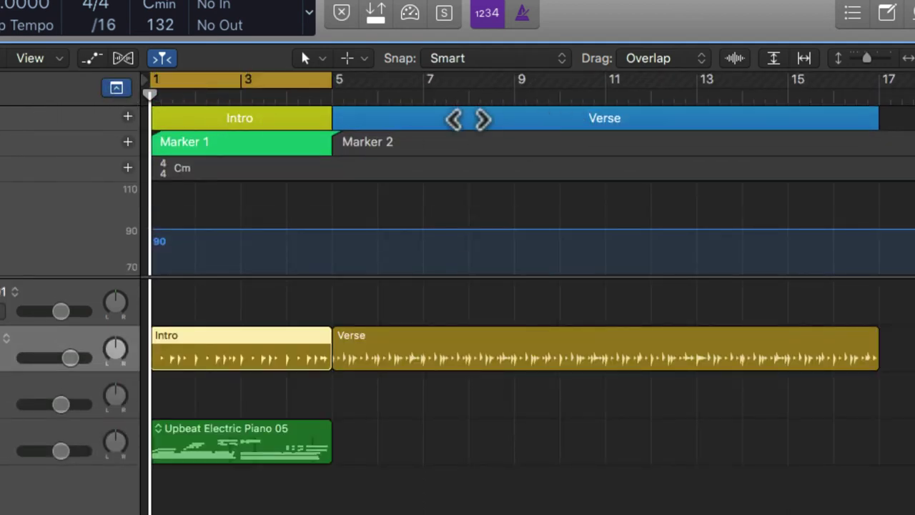
{"action": "left_click", "coordinate": [472, 423]}
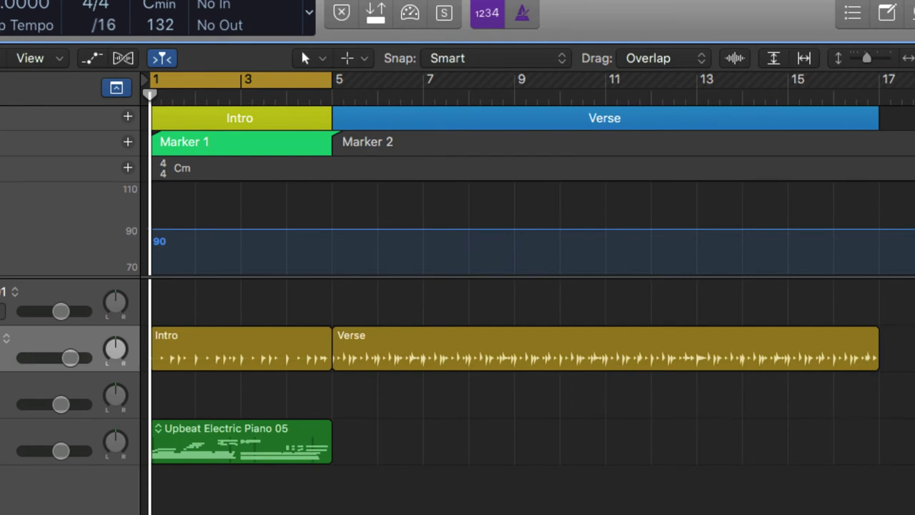
Step: Add an extra Drummer region at bar 17 after the Verse region, and delete it again
{"action": "scroll", "coordinate": [429, 358], "scroll_direction": "right", "scroll_amount": 10}
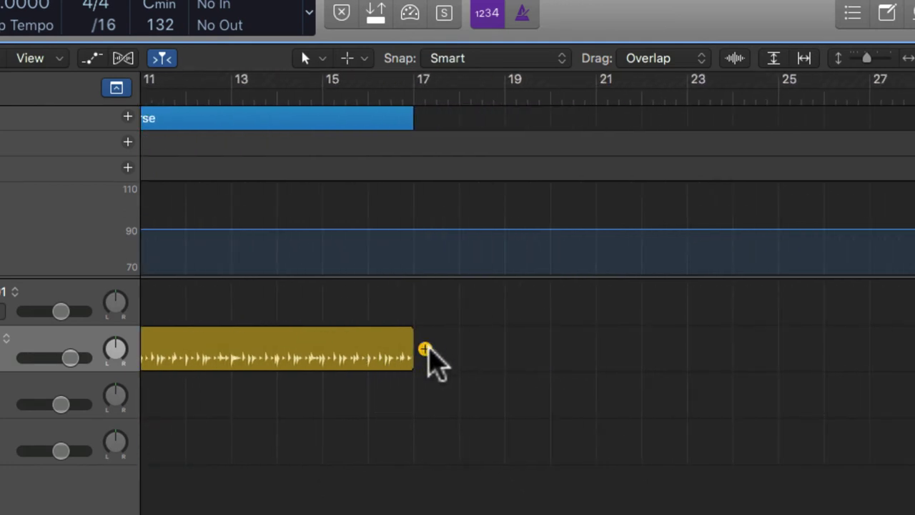
{"action": "left_click", "coordinate": [425, 349]}
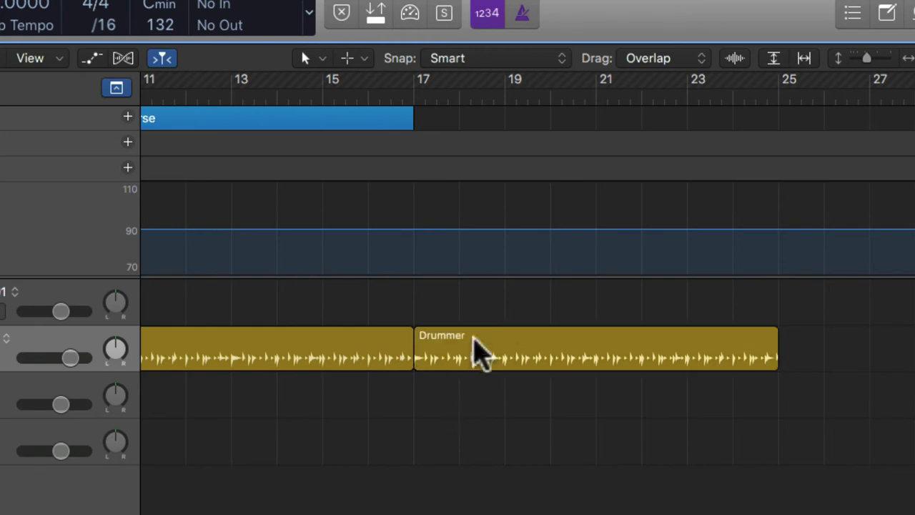
{"action": "key", "text": "Delete"}
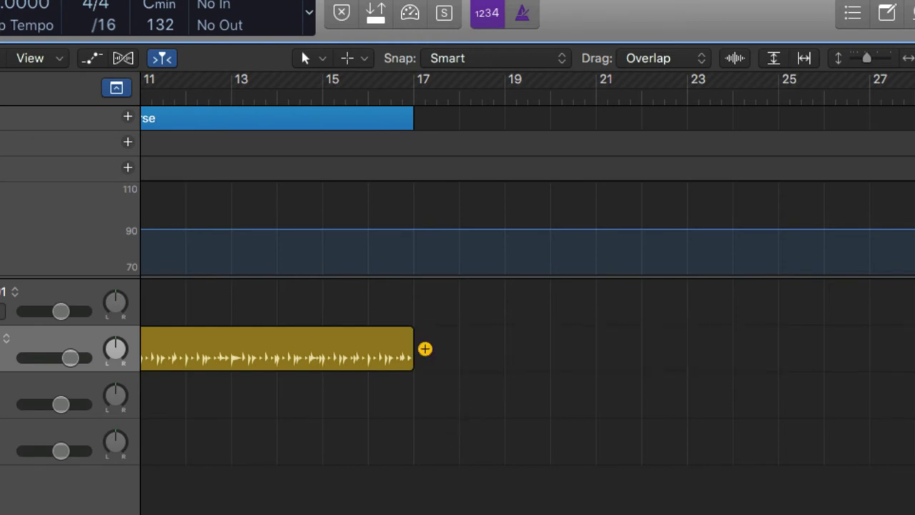
Step: Delete the Verse region from the Slow Jam drummer track and select its Intro region
{"action": "key", "text": "Return"}
{"action": "left_click", "coordinate": [253, 345]}
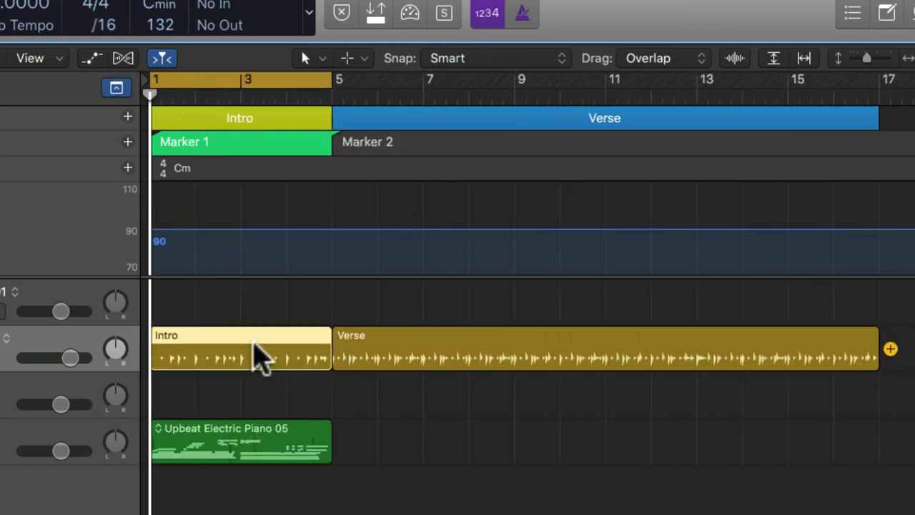
{"action": "left_click", "coordinate": [438, 354]}
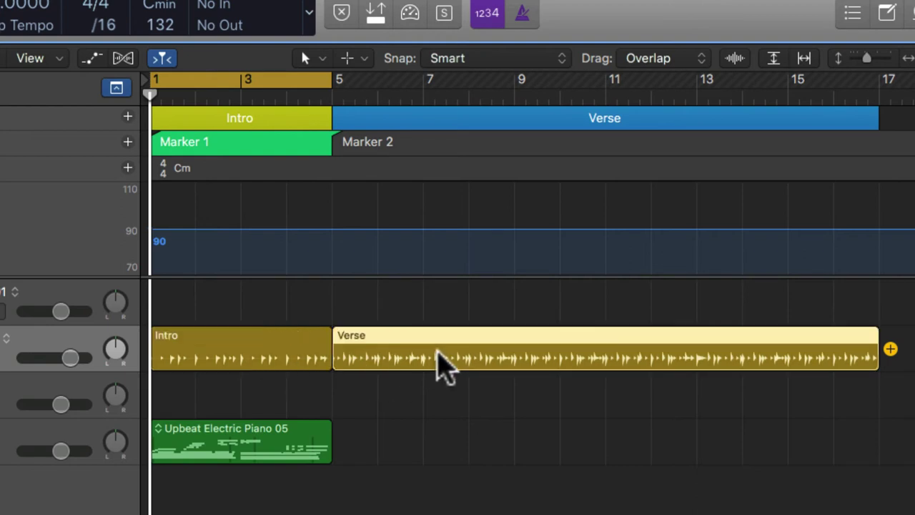
{"action": "key", "text": "Delete"}
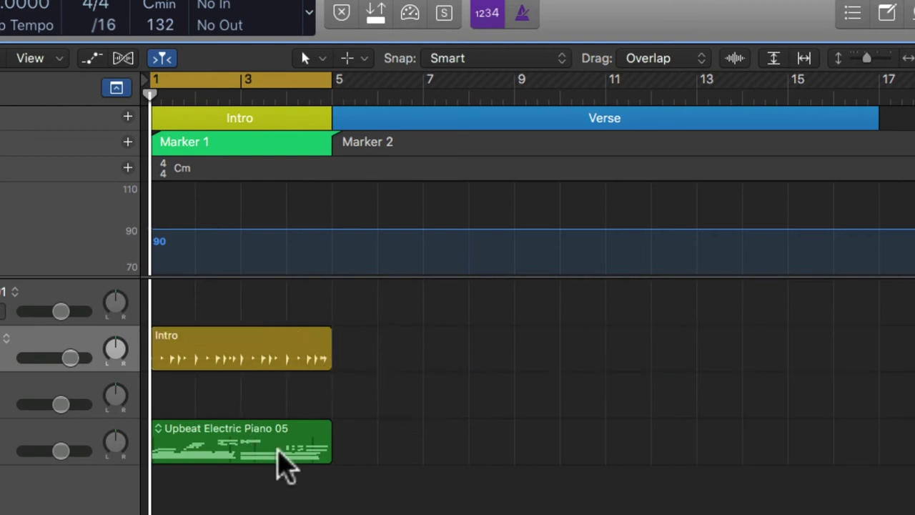
{"action": "left_click", "coordinate": [41, 340]}
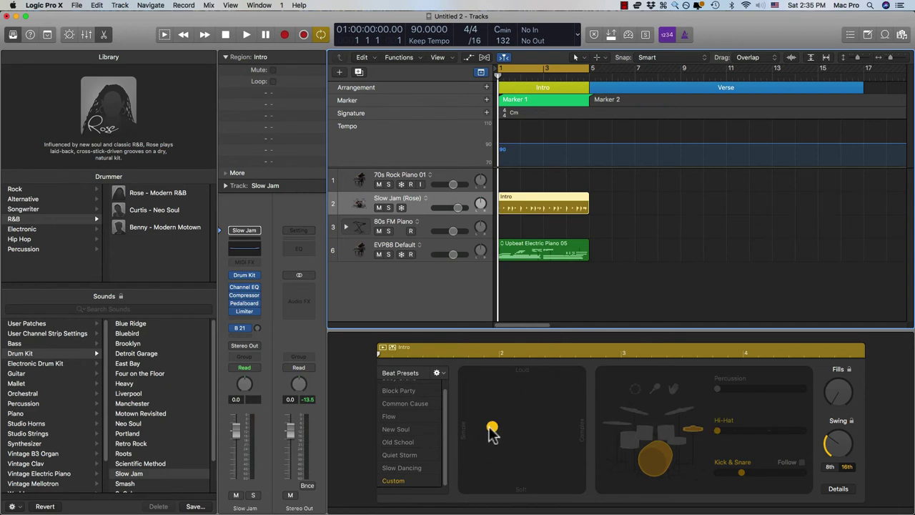
Step: Play the Intro Drummer region together with the electric piano loop, keeping the Intro region selected
{"action": "left_click", "coordinate": [564, 288]}
{"action": "key", "text": "space"}
{"action": "left_click", "coordinate": [545, 200]}
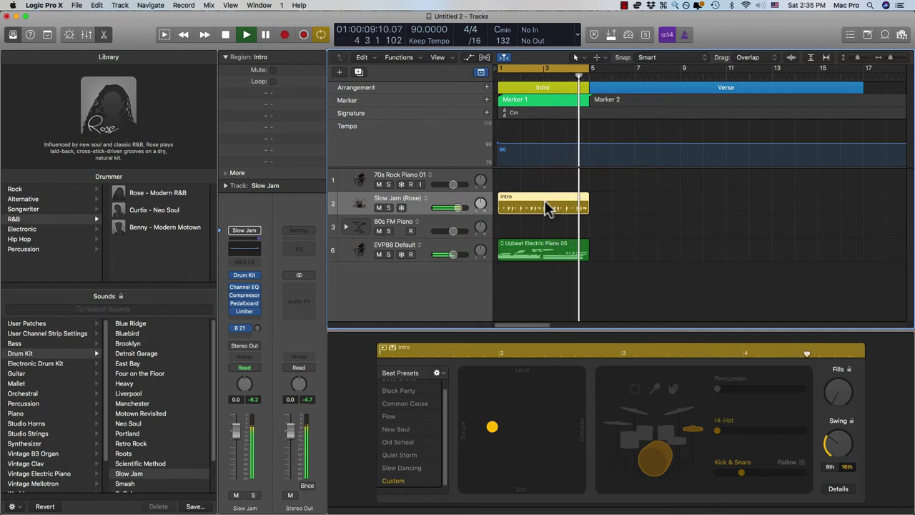
Step: Add the Verse Drummer region after the Intro on the Slow Jam track and set the cycle range to bars 5 to 17
{"action": "left_click", "coordinate": [597, 206]}
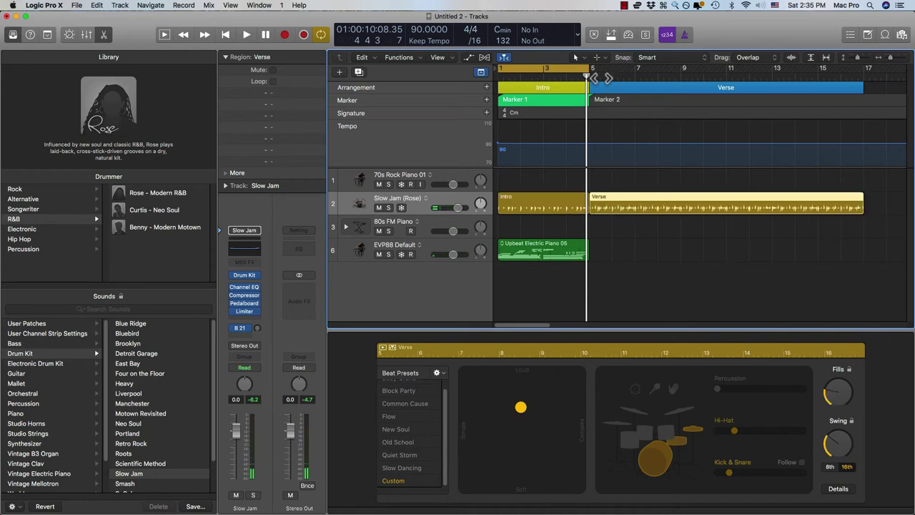
{"action": "left_click_drag", "start_coordinate": [594, 66], "coordinate": [863, 154]}
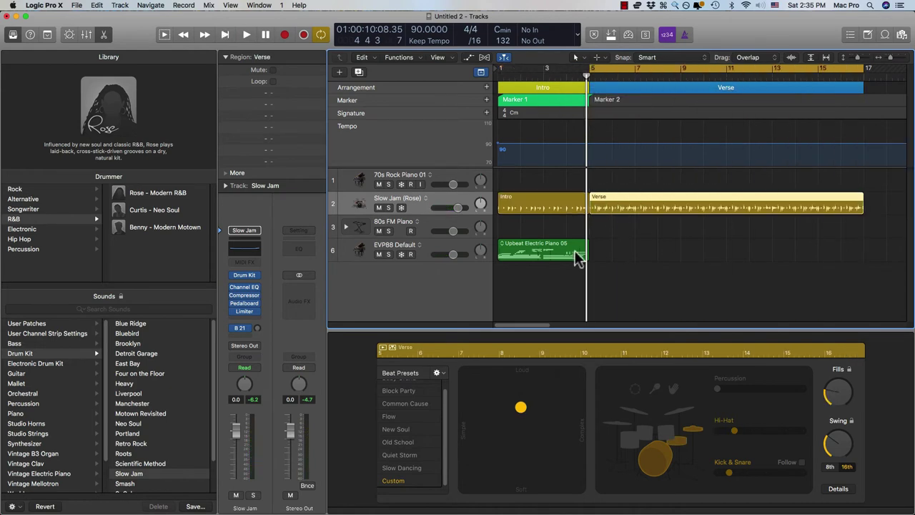
Step: Close the editor pane and copy the Upbeat Electric Piano 05 region to bar 5 on the EVP88 Default track
{"action": "double_click", "coordinate": [548, 249]}
{"action": "key", "text": "e"}
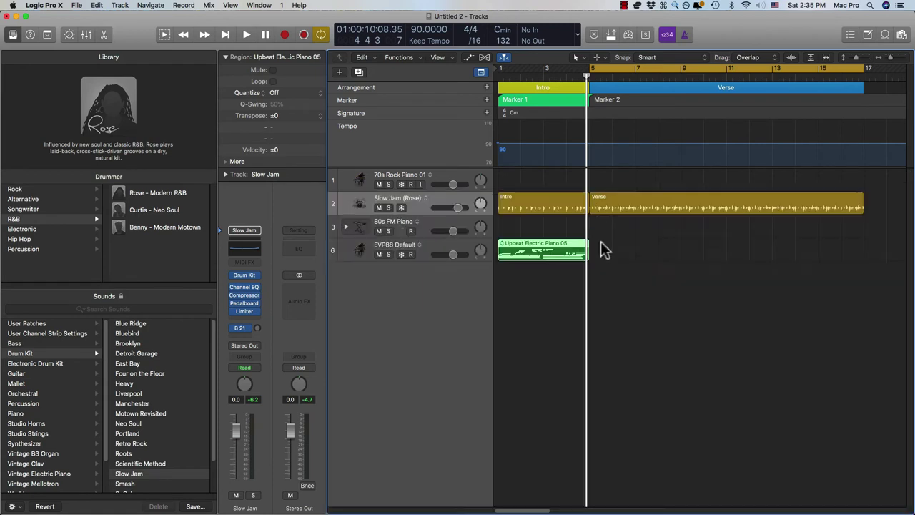
{"action": "left_click", "coordinate": [601, 249]}
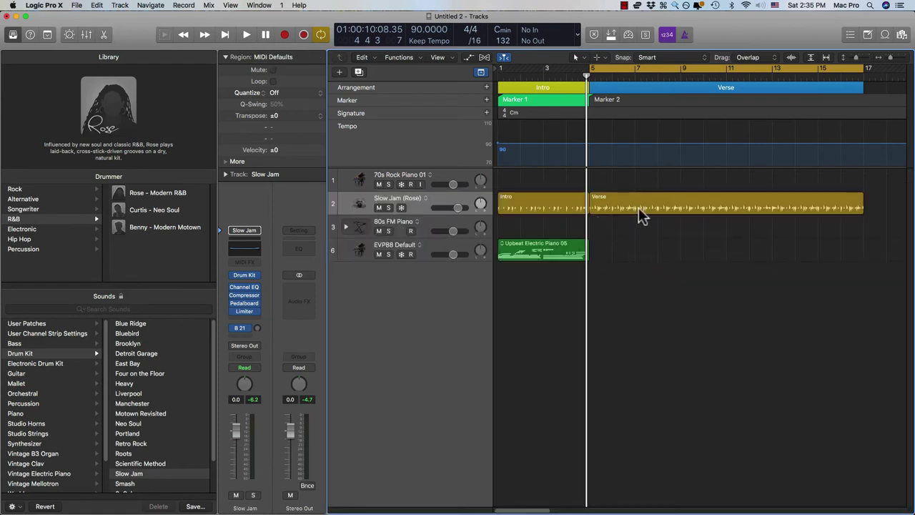
{"action": "left_click_drag", "start_coordinate": [525, 251], "coordinate": [620, 259]}
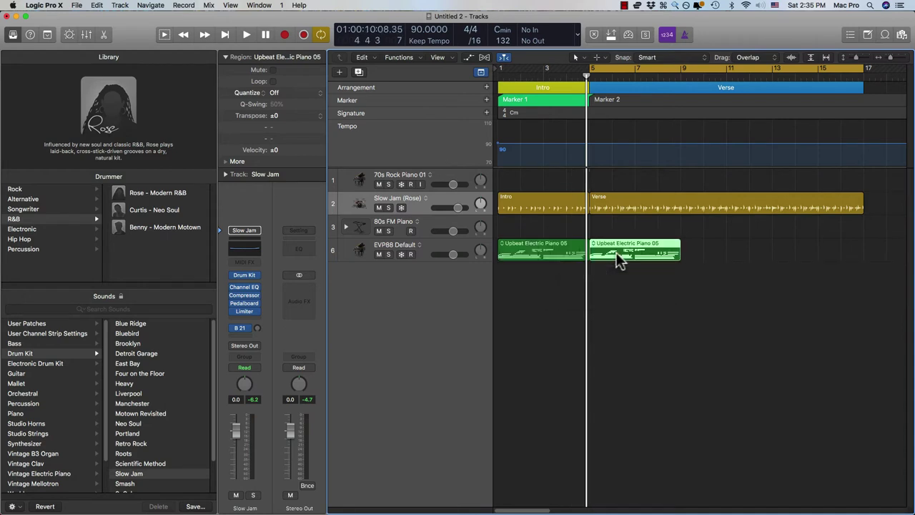
Step: Loop the copied Upbeat Electric Piano 05 region and shorten its repeats so that they end at bar 13
{"action": "key", "text": "l"}
{"action": "key", "text": "l"}
{"action": "key", "text": "l"}
{"action": "key", "text": "l"}
{"action": "left_click", "coordinate": [625, 282]}
{"action": "left_click", "coordinate": [617, 255]}
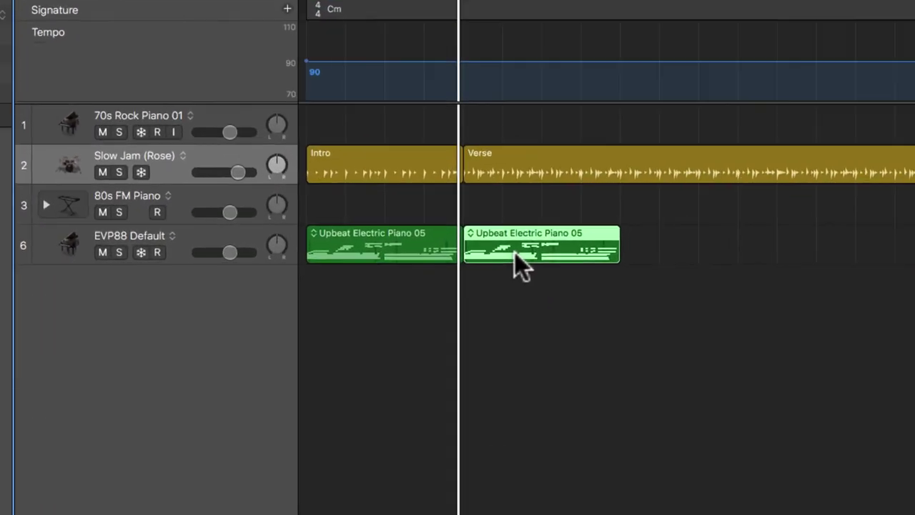
{"action": "key", "text": "l"}
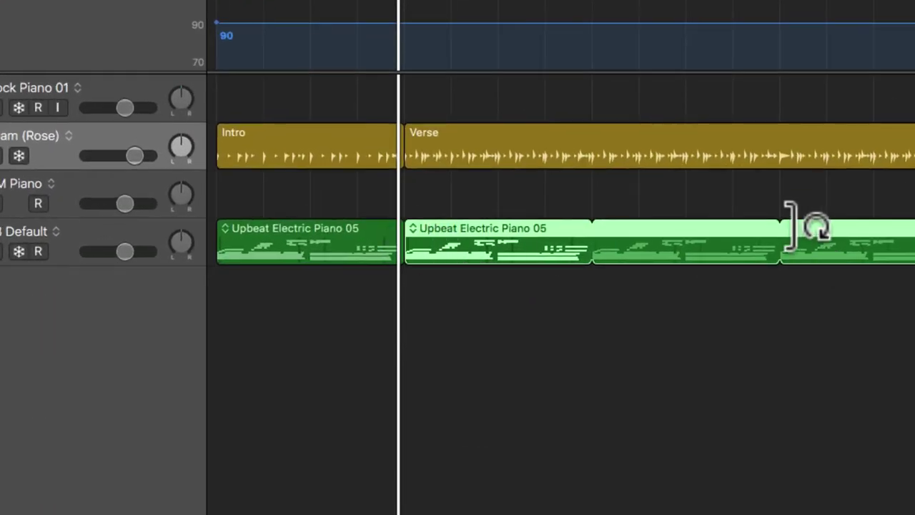
{"action": "left_click_drag", "start_coordinate": [791, 228], "coordinate": [781, 228]}
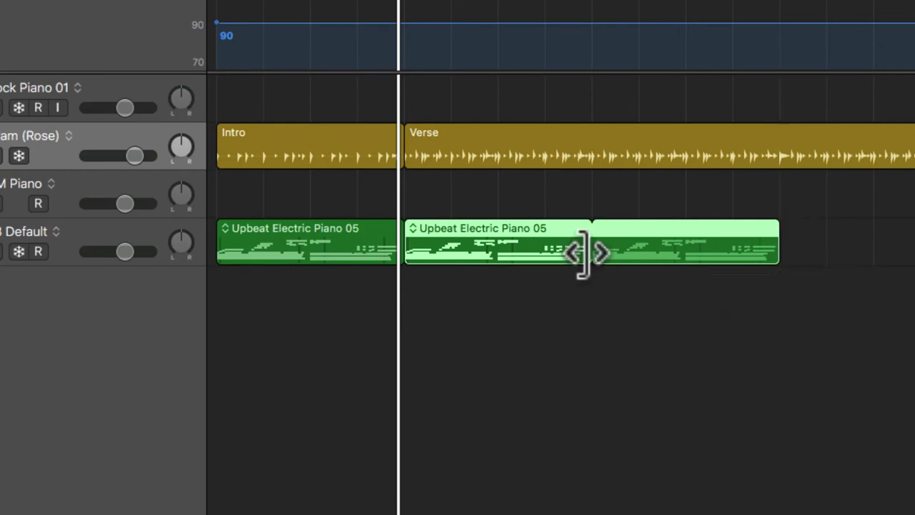
Step: Convert the piano region's loop into a separate region and turn on looping for the resulting region at bar 9
{"action": "left_click", "coordinate": [622, 364]}
{"action": "left_click", "coordinate": [516, 245]}
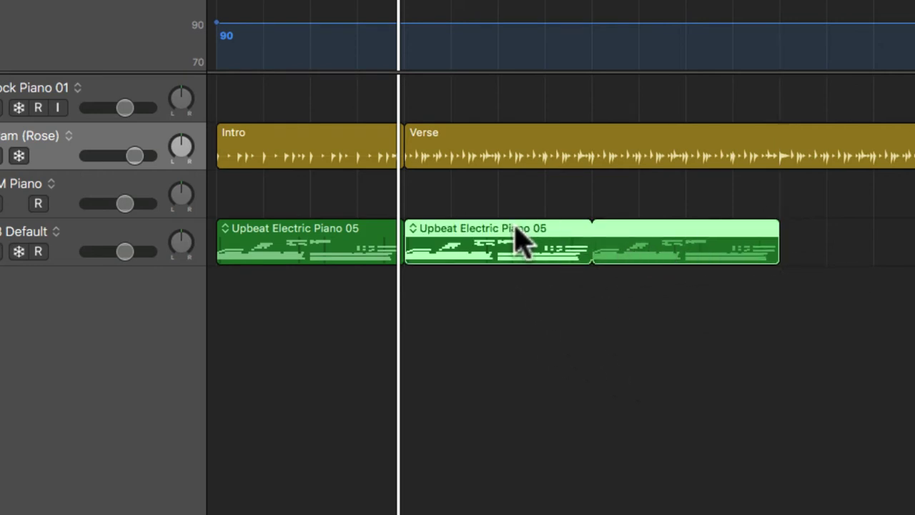
{"action": "right_click", "coordinate": [517, 233]}
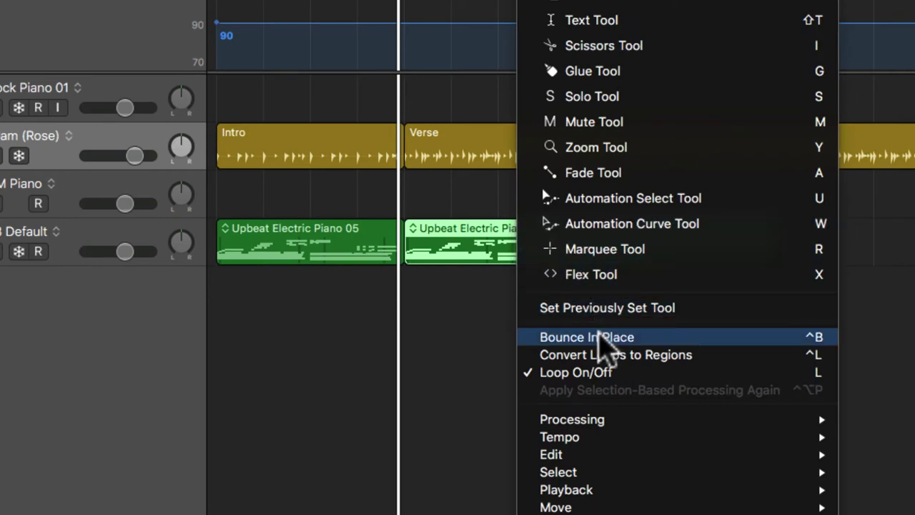
{"action": "left_click", "coordinate": [638, 355]}
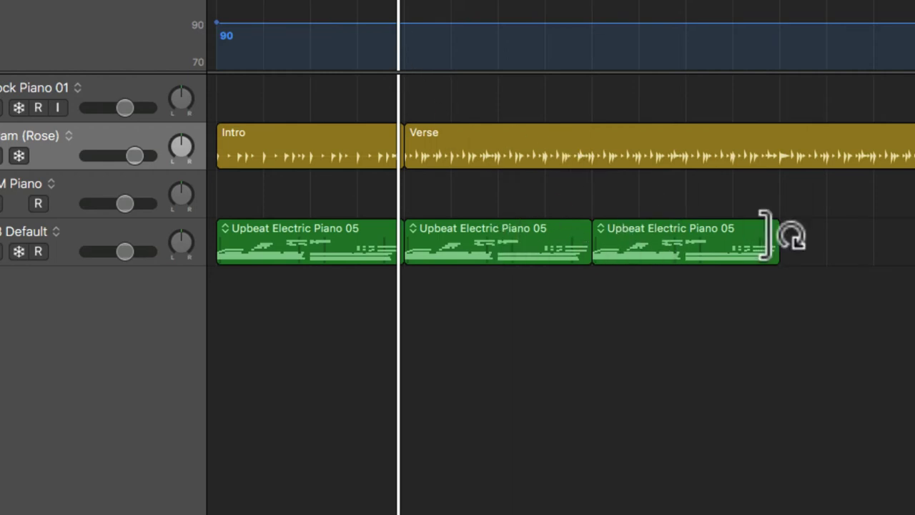
{"action": "left_click", "coordinate": [688, 259]}
{"action": "key", "text": "super+r"}
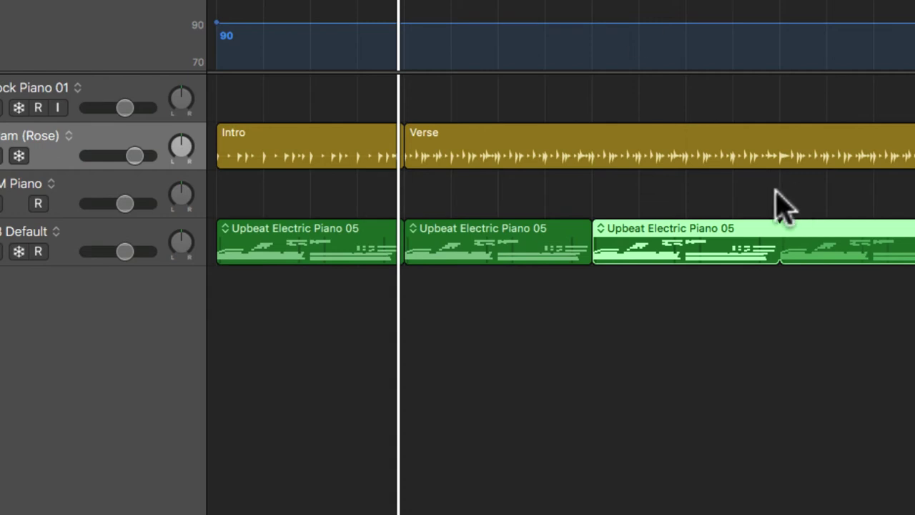
Step: Play the Verse section and open the Verse region in the Drummer editor
{"action": "left_click", "coordinate": [512, 382]}
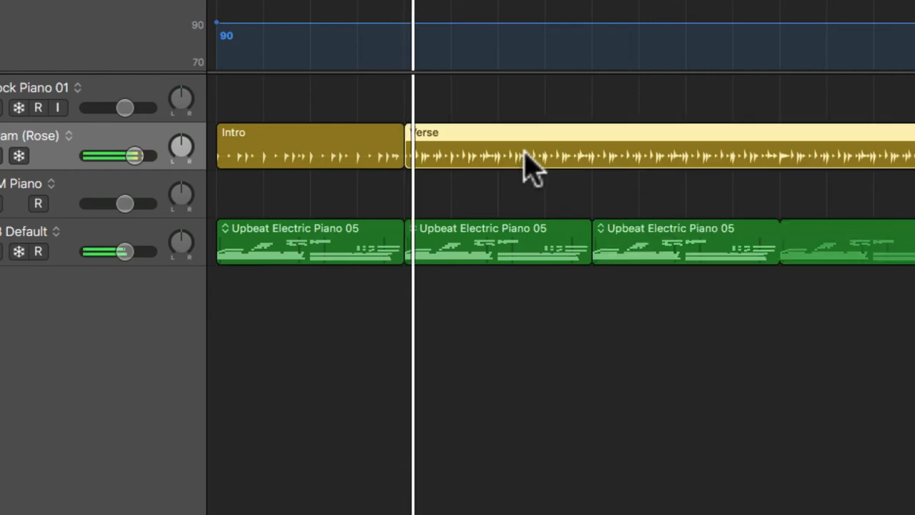
{"action": "left_click", "coordinate": [541, 425]}
{"action": "left_click", "coordinate": [607, 176]}
{"action": "double_click", "coordinate": [604, 166]}
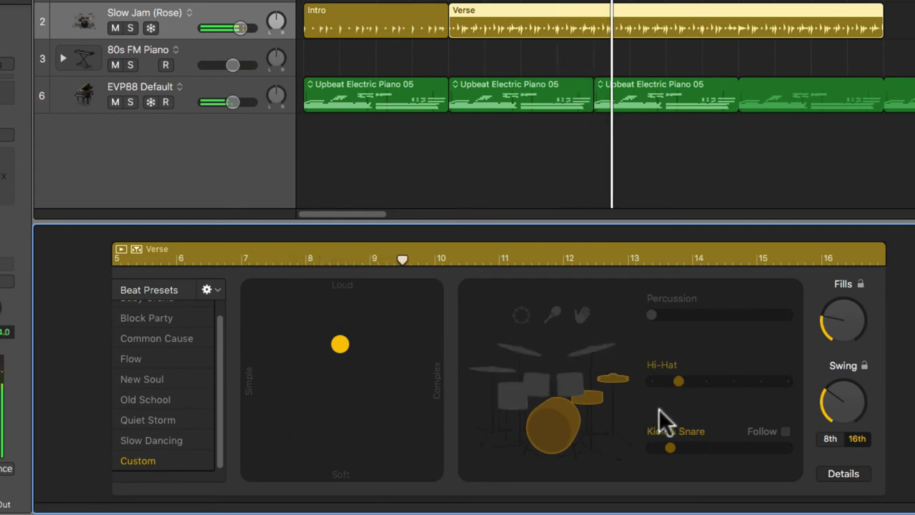
Step: Switch the Verse beat to cymbals at the highest pattern variation and try adjusting the amount of fills
{"action": "left_click", "coordinate": [595, 352]}
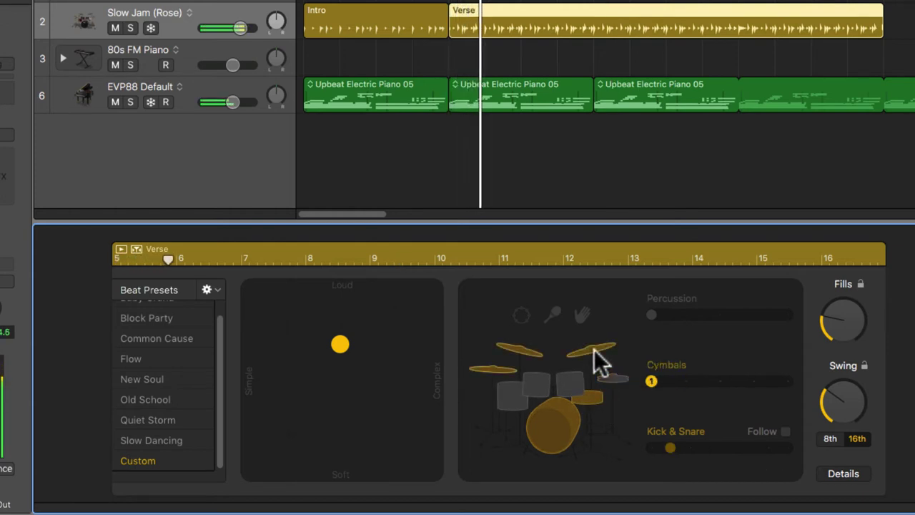
{"action": "left_click", "coordinate": [786, 382]}
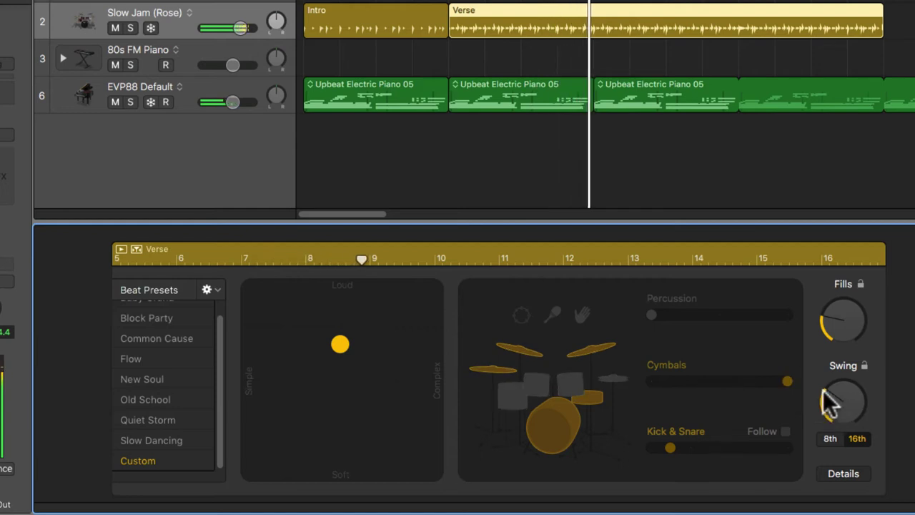
{"action": "mouse_move", "coordinate": [825, 323]}
{"action": "left_mouse_down"}
{"action": "mouse_move", "coordinate": [825, 299]}
{"action": "mouse_move", "coordinate": [827, 337]}
{"action": "mouse_move", "coordinate": [823, 309]}
{"action": "left_mouse_up"}
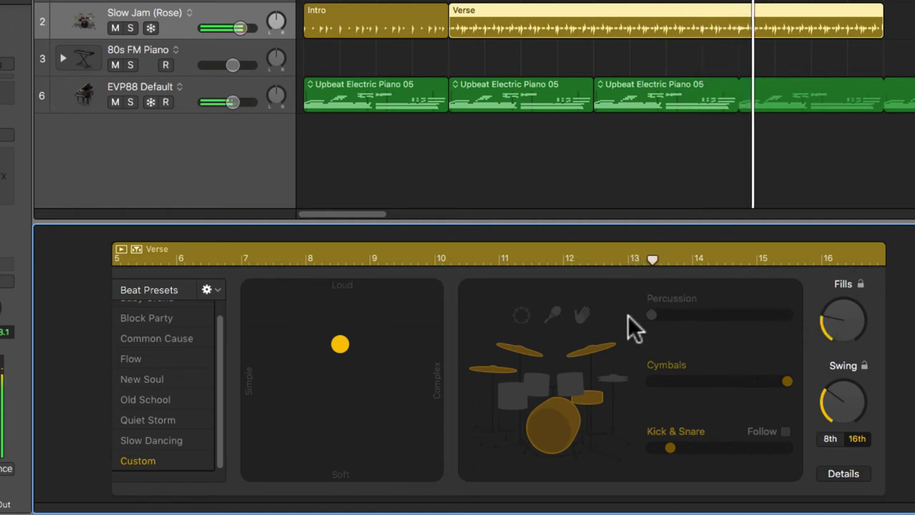
Step: Add the tambourine to the Verse beat and set the Percussion pattern to 2
{"action": "left_click", "coordinate": [522, 317]}
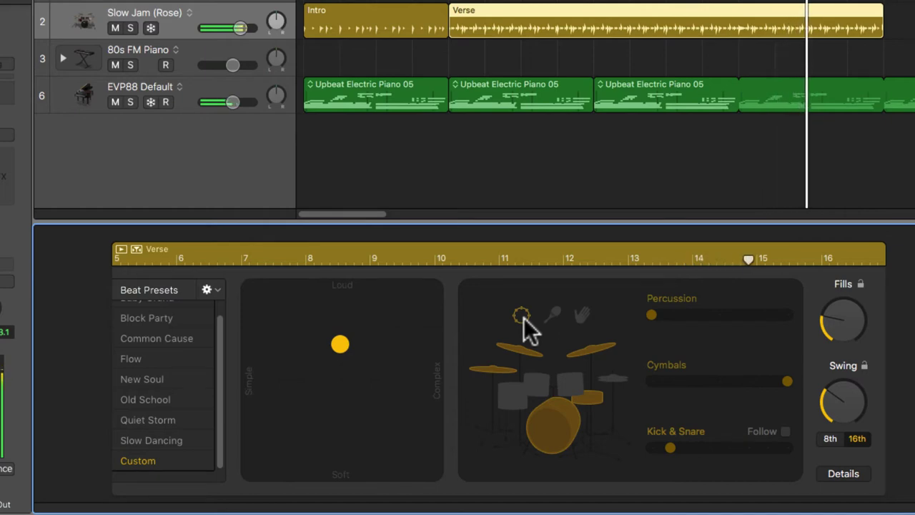
{"action": "left_click", "coordinate": [708, 316]}
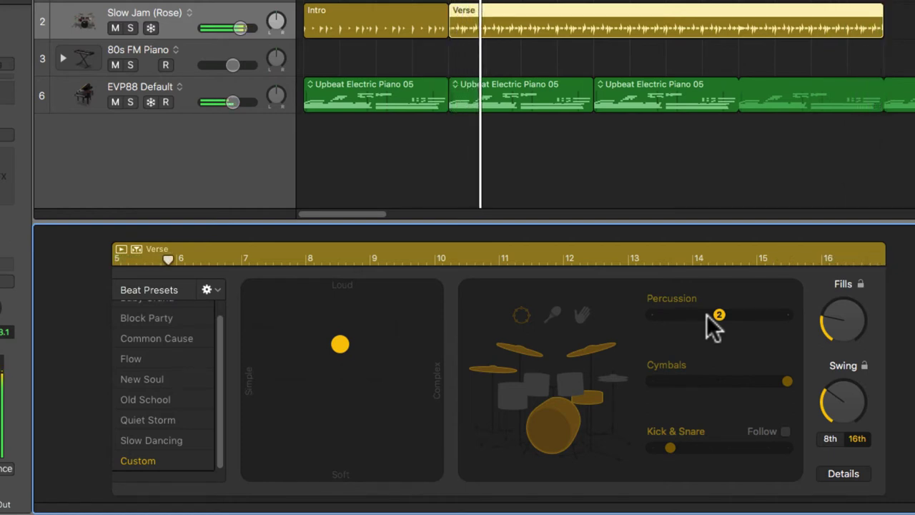
Step: Switch the Verse beat to toms and try pattern 2 and the highest pattern variation
{"action": "left_click", "coordinate": [568, 383]}
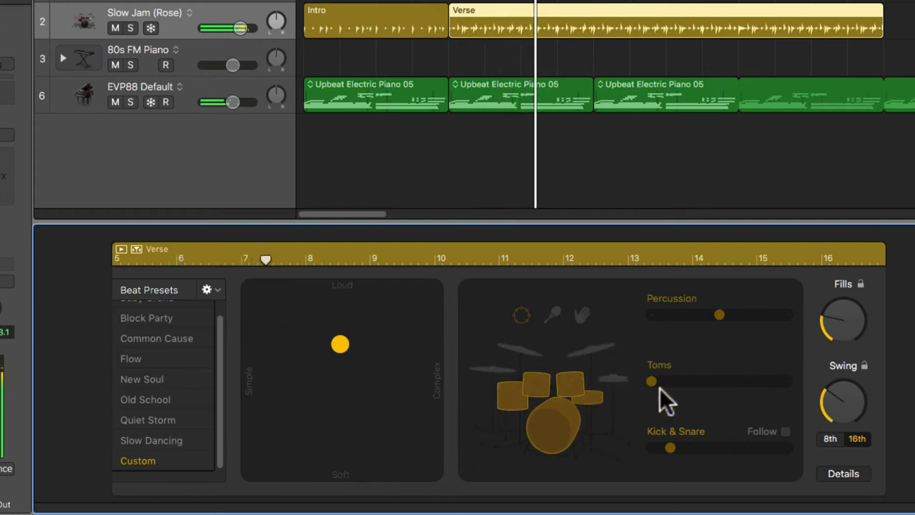
{"action": "left_click", "coordinate": [717, 381]}
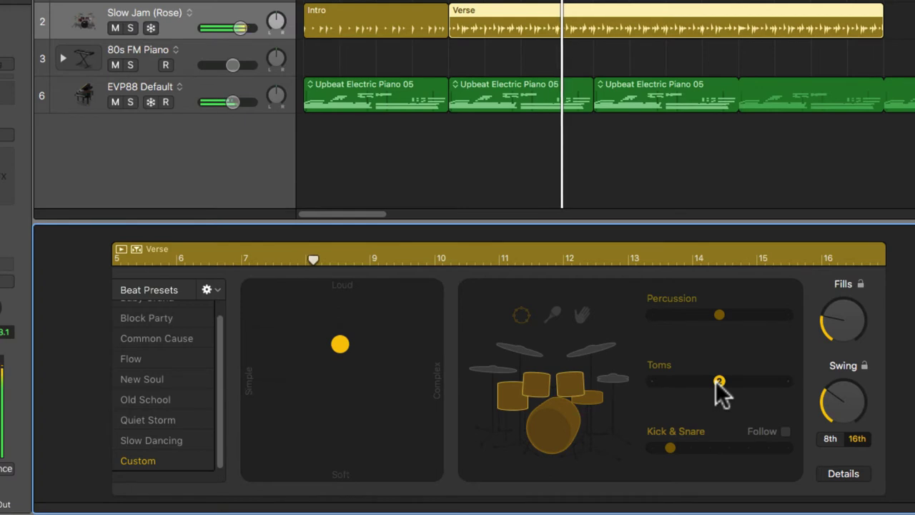
{"action": "left_click", "coordinate": [785, 381]}
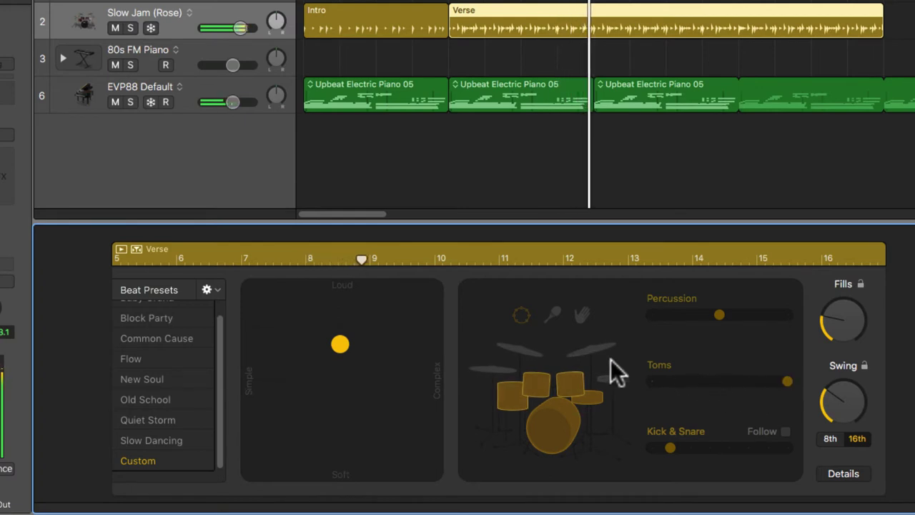
Step: Return the Verse beat to the hi-hat and make the kick and snare follow the 80s FM Piano track
{"action": "left_click", "coordinate": [615, 378]}
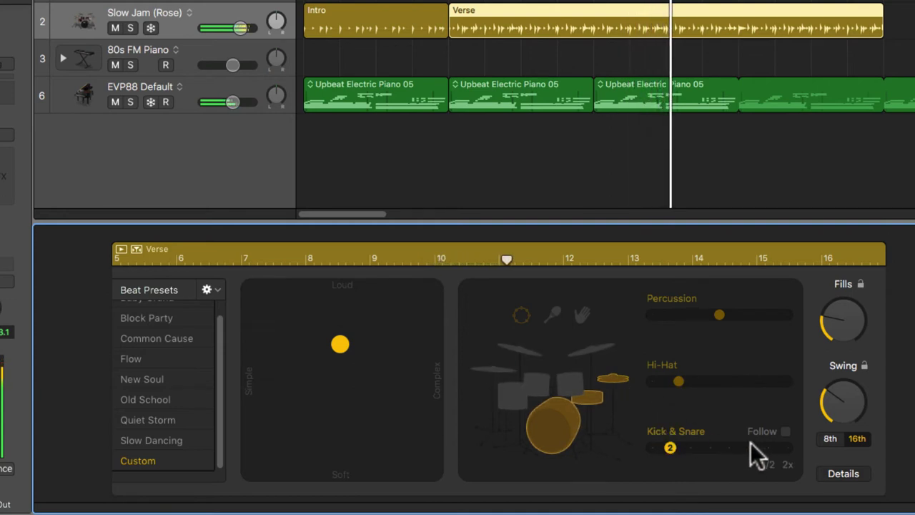
{"action": "mouse_move", "coordinate": [765, 450]}
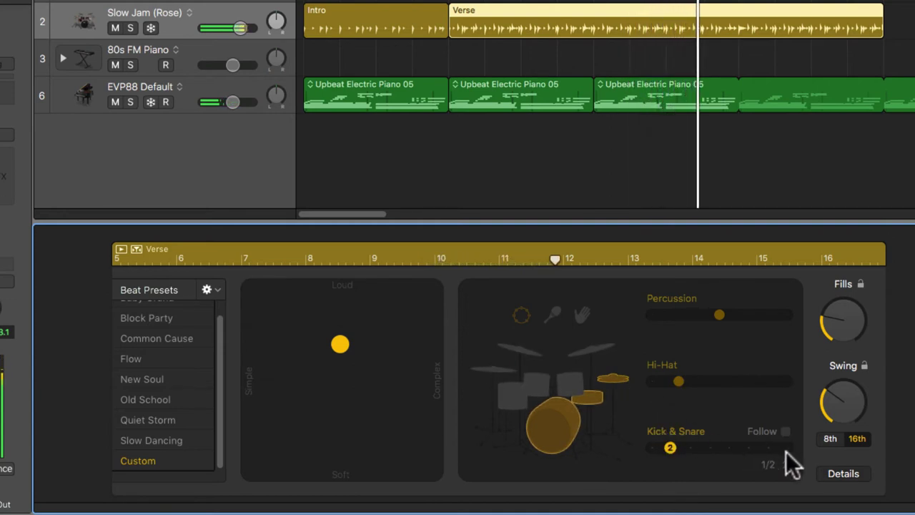
{"action": "left_click", "coordinate": [786, 431]}
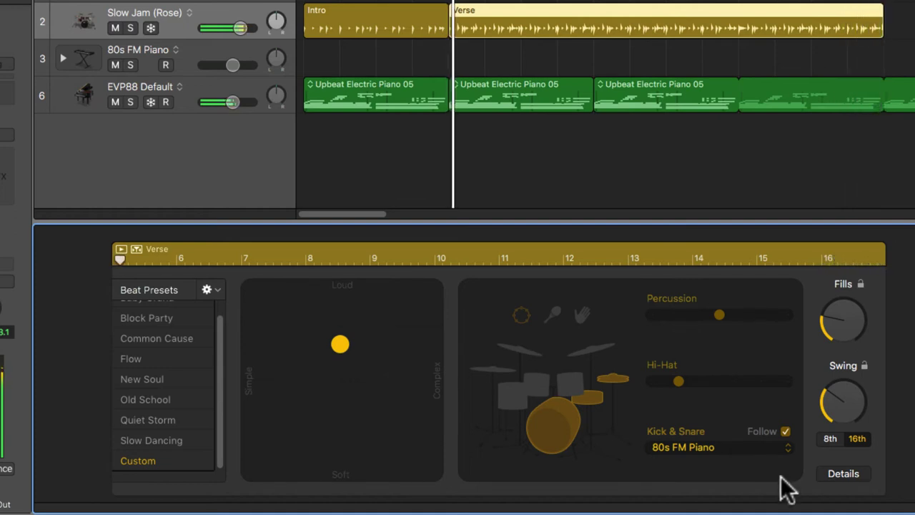
Step: Raise the Verse's Ghost Notes to slightly above the middle in the detail settings and return to the drum kit view
{"action": "left_click", "coordinate": [843, 476]}
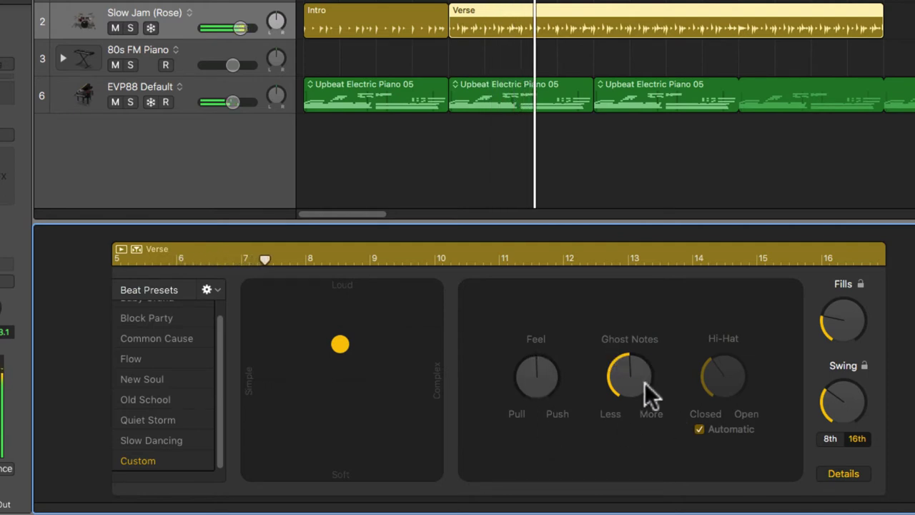
{"action": "left_click_drag", "start_coordinate": [629, 376], "coordinate": [614, 275]}
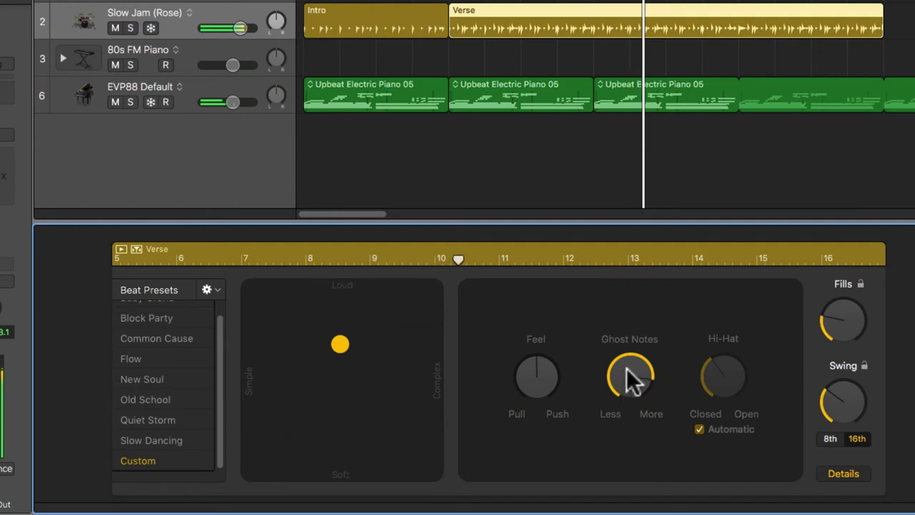
{"action": "left_click_drag", "start_coordinate": [627, 365], "coordinate": [627, 382]}
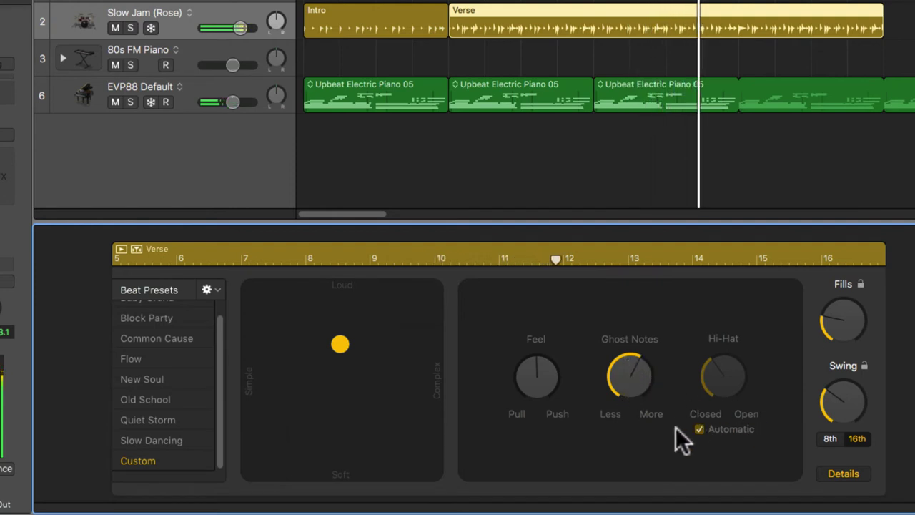
{"action": "left_click", "coordinate": [846, 475]}
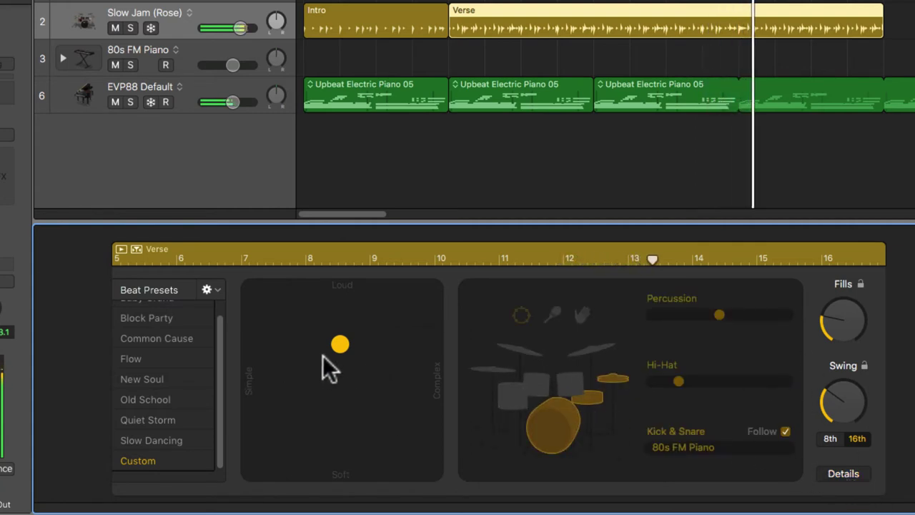
Step: Try the loudest and most complex Verse performance and turn off Follow for the kick and snare
{"action": "left_click_drag", "start_coordinate": [340, 336], "coordinate": [342, 299]}
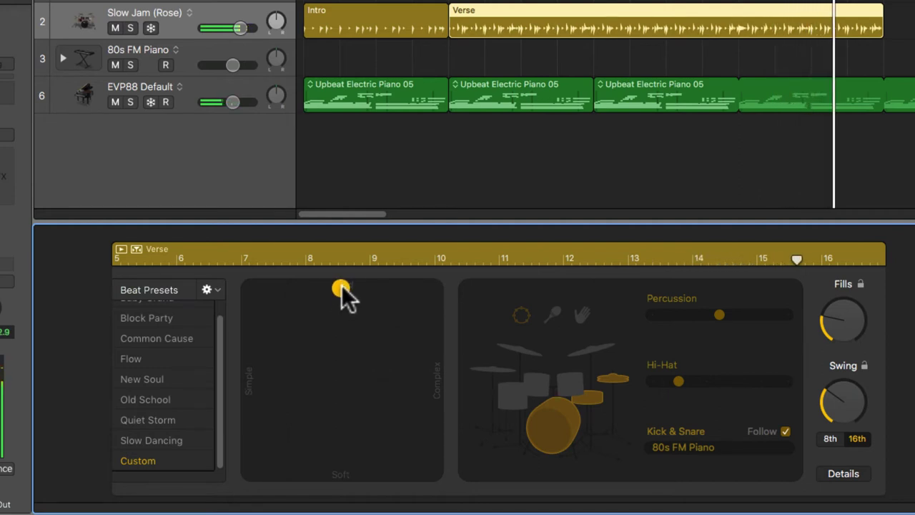
{"action": "left_click_drag", "start_coordinate": [342, 286], "coordinate": [437, 279]}
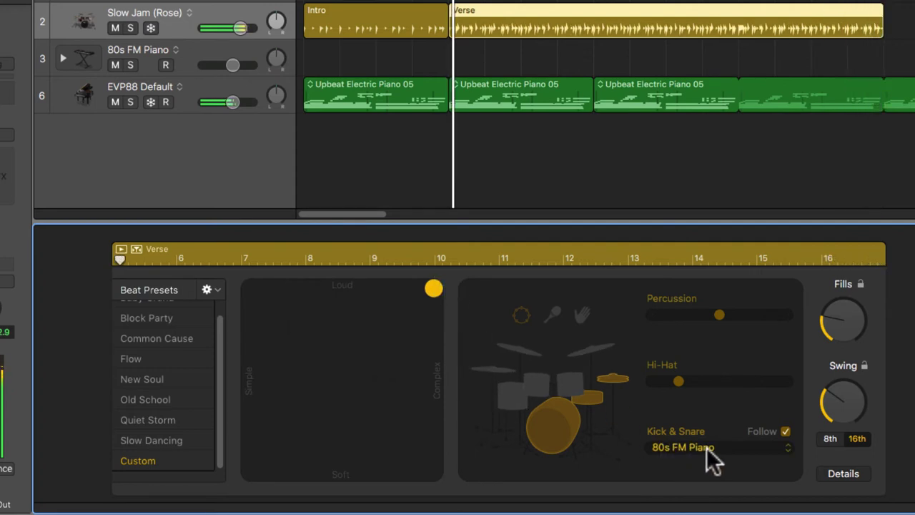
{"action": "left_click", "coordinate": [785, 432]}
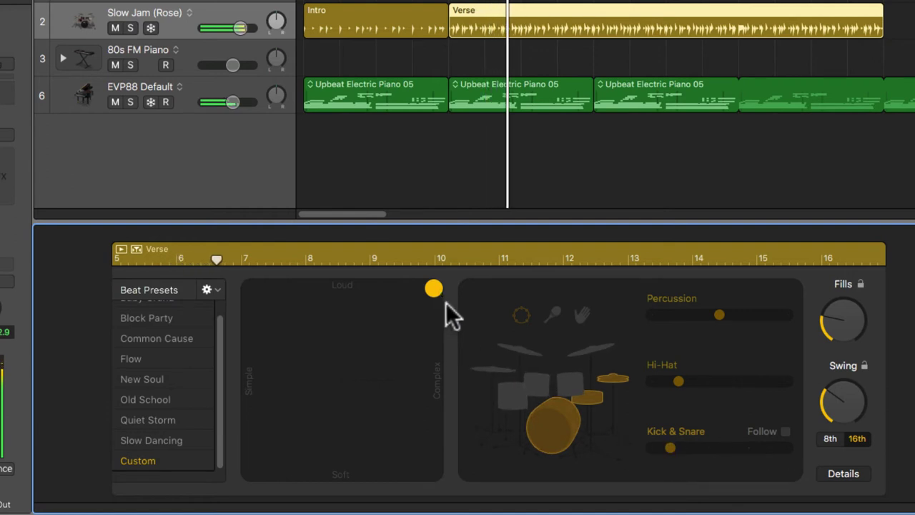
Step: Make the Verse performance simpler, trying the loudest and simplest extreme before settling on a fairly simple, slightly loud feel
{"action": "left_click_drag", "start_coordinate": [434, 288], "coordinate": [244, 264]}
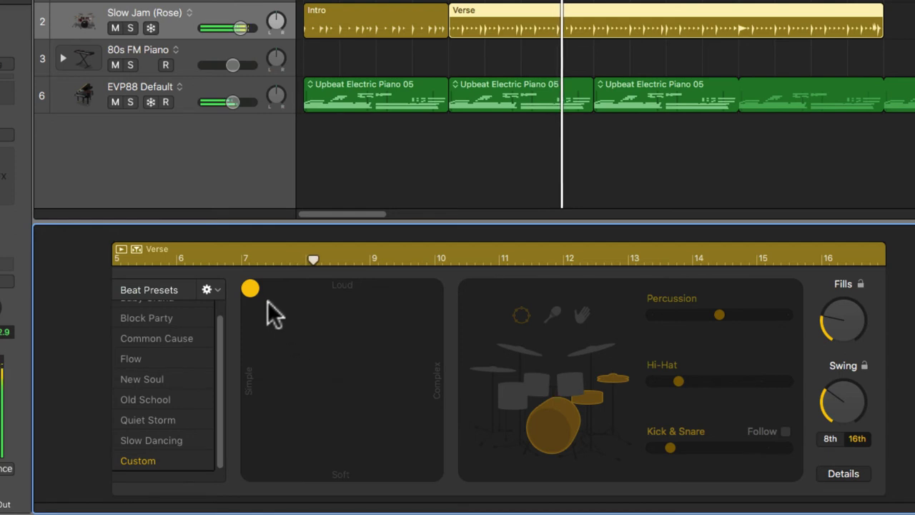
{"action": "left_click", "coordinate": [263, 289]}
{"action": "left_click_drag", "start_coordinate": [290, 291], "coordinate": [313, 335]}
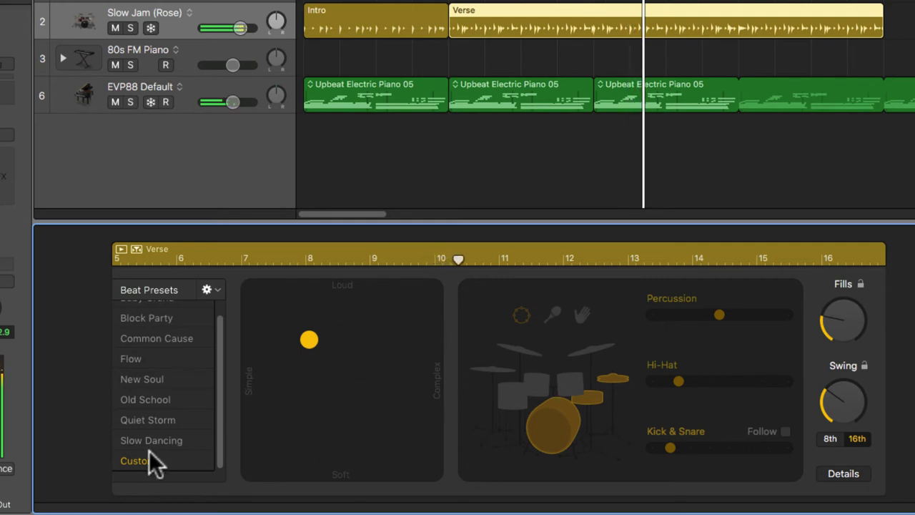
Step: Apply the Flow beat preset to the Verse and browse the Slow Jam track's drummers and kit sounds
{"action": "left_click", "coordinate": [149, 359]}
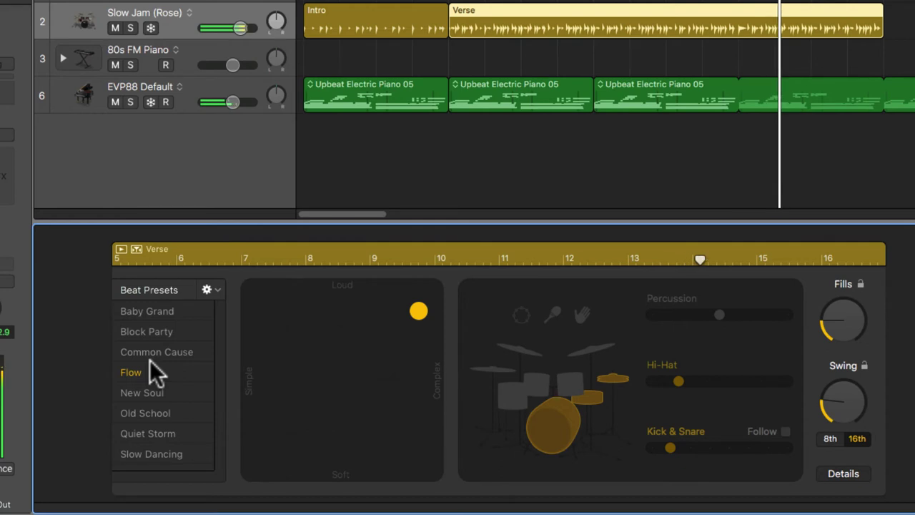
{"action": "left_click", "coordinate": [377, 157]}
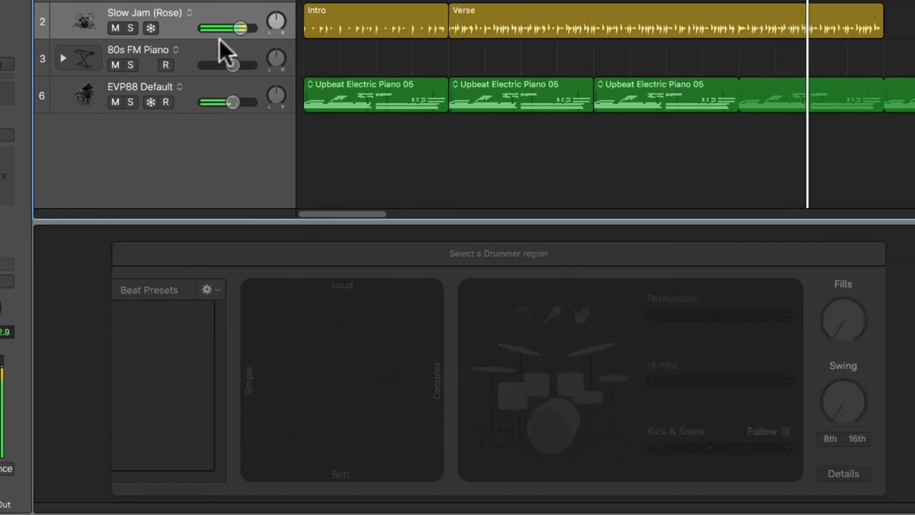
{"action": "left_click", "coordinate": [178, 21]}
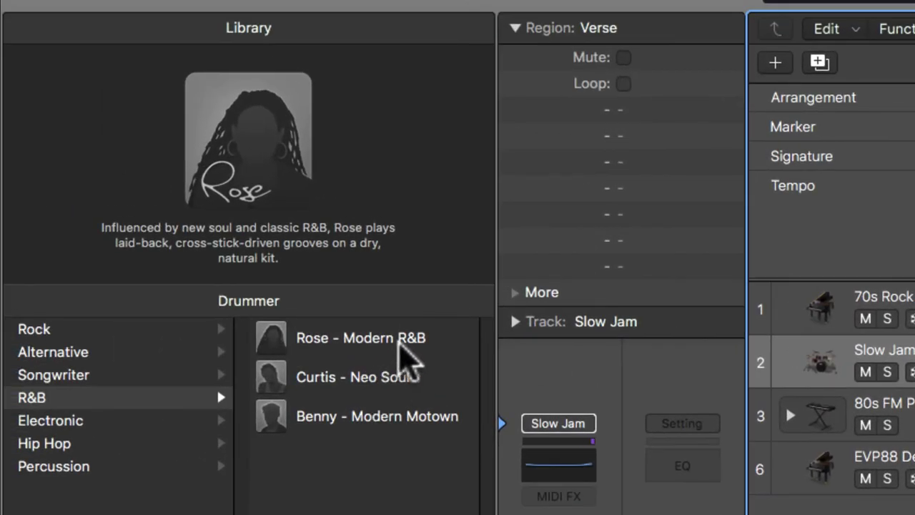
{"action": "mouse_move", "coordinate": [401, 405]}
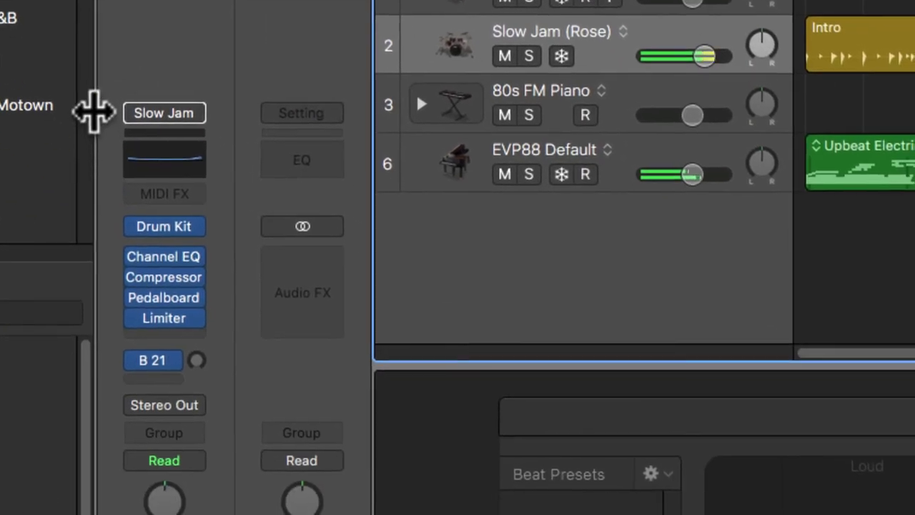
{"action": "left_click", "coordinate": [106, 224]}
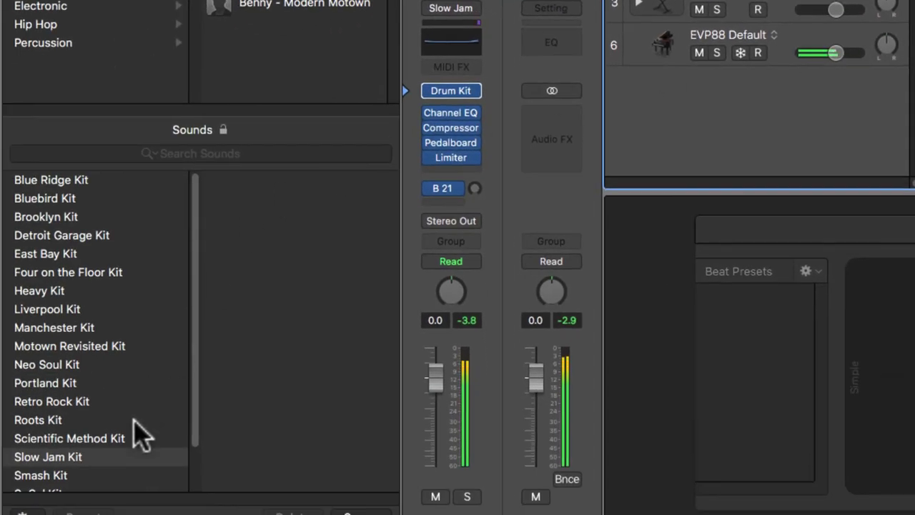
{"action": "left_click_drag", "start_coordinate": [192, 385], "coordinate": [196, 357]}
Step: Open the Slow Jam kit editor and swap the snare to Slow Jam 2, also trying Slow Jam 3
{"action": "left_click", "coordinate": [457, 90]}
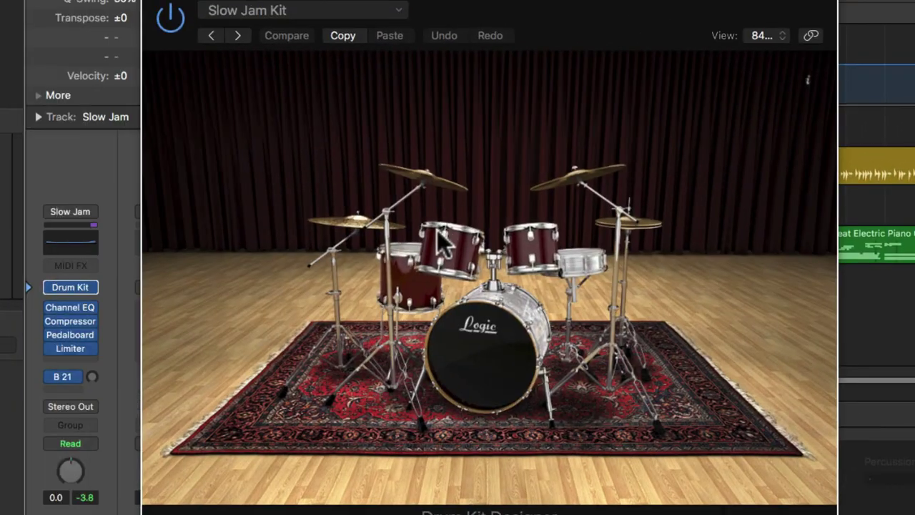
{"action": "left_click", "coordinate": [469, 261]}
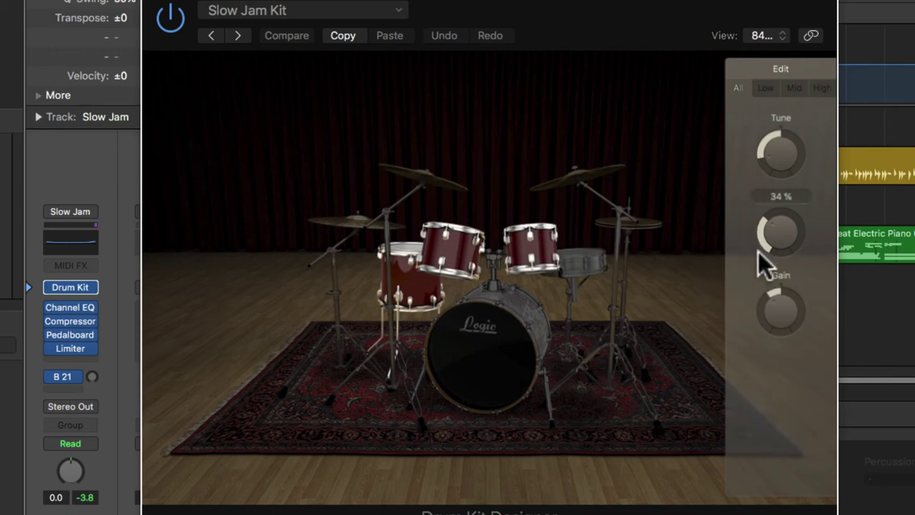
{"action": "left_click", "coordinate": [593, 265]}
{"action": "left_click", "coordinate": [208, 201]}
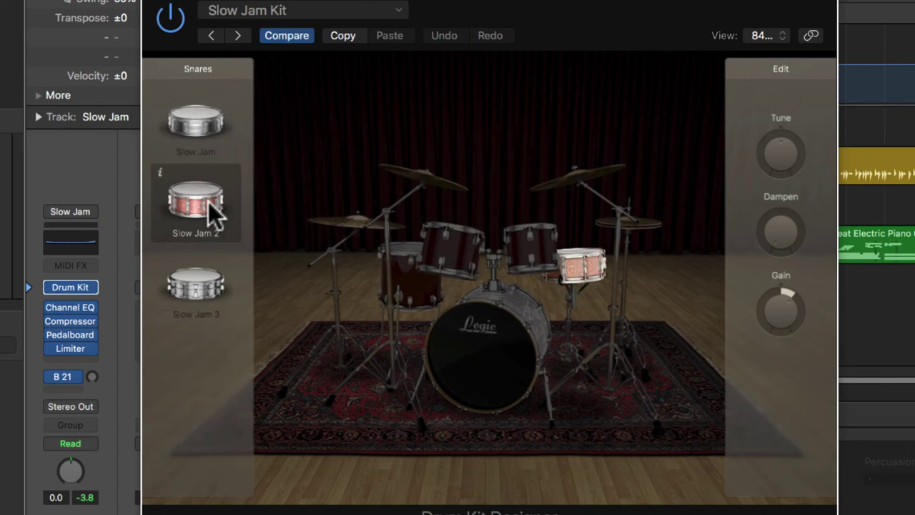
{"action": "left_click", "coordinate": [202, 281]}
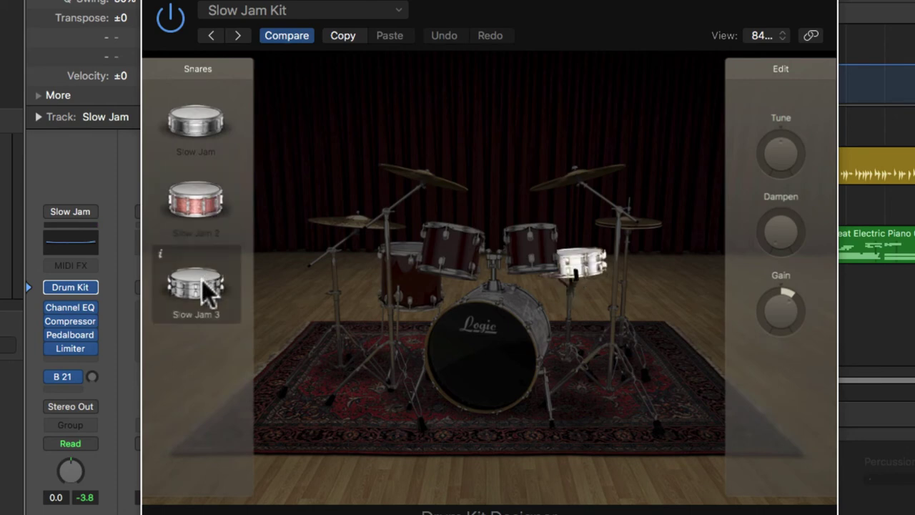
{"action": "left_click", "coordinate": [209, 204]}
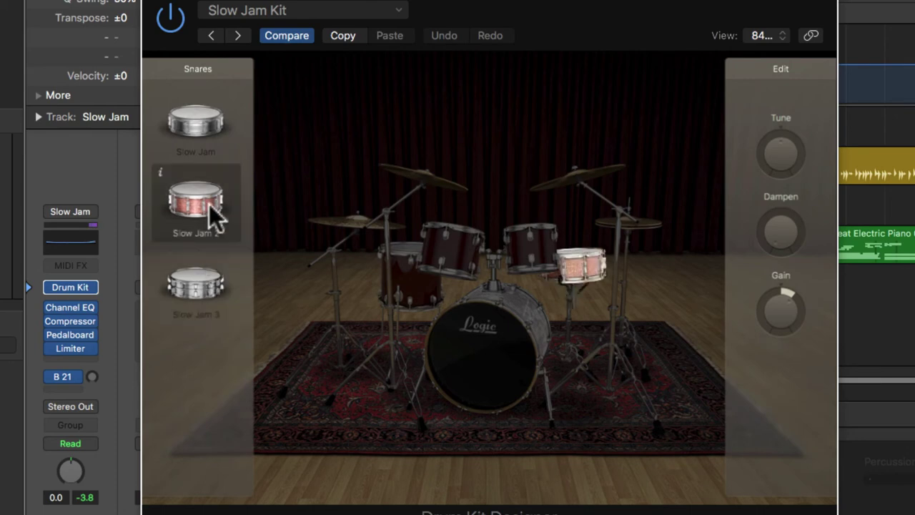
Step: Check the kick and tom options in the kit editor and the Slow Jam track's Pedalboard effects, closing each window
{"action": "left_click", "coordinate": [490, 333]}
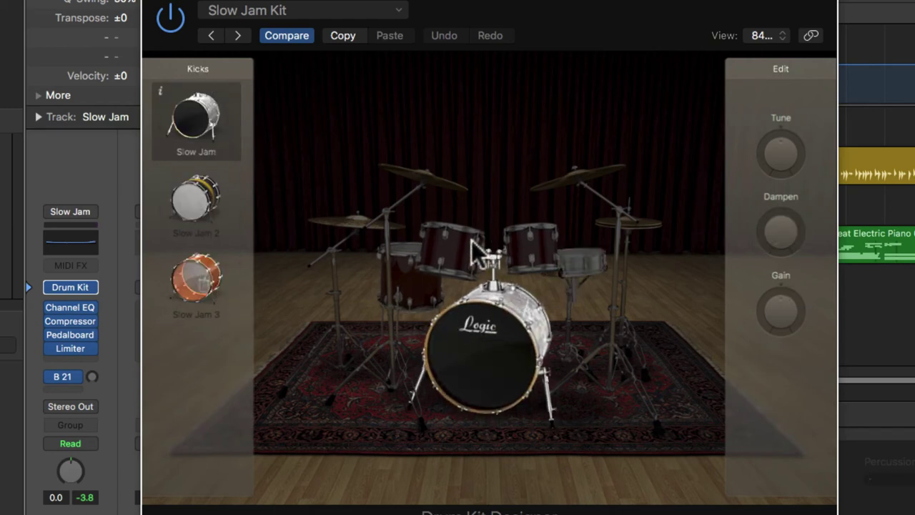
{"action": "left_click", "coordinate": [454, 254]}
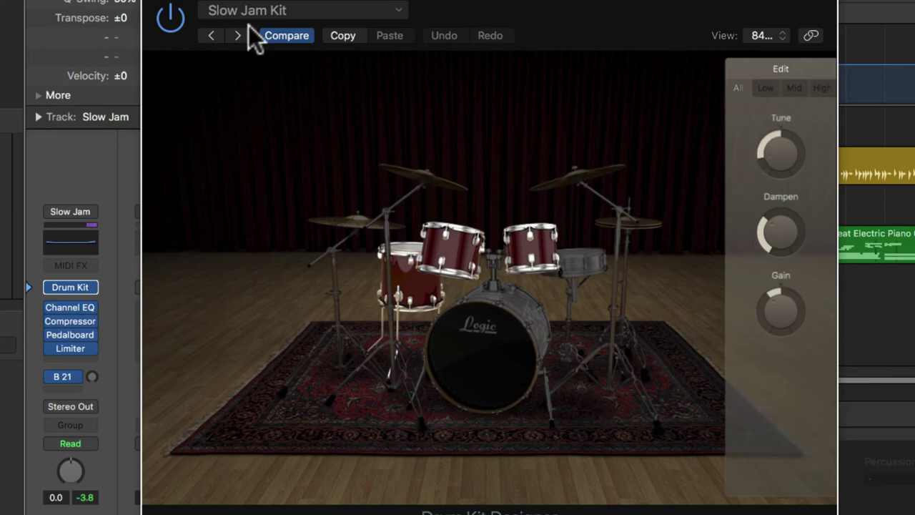
{"action": "left_click", "coordinate": [153, 4]}
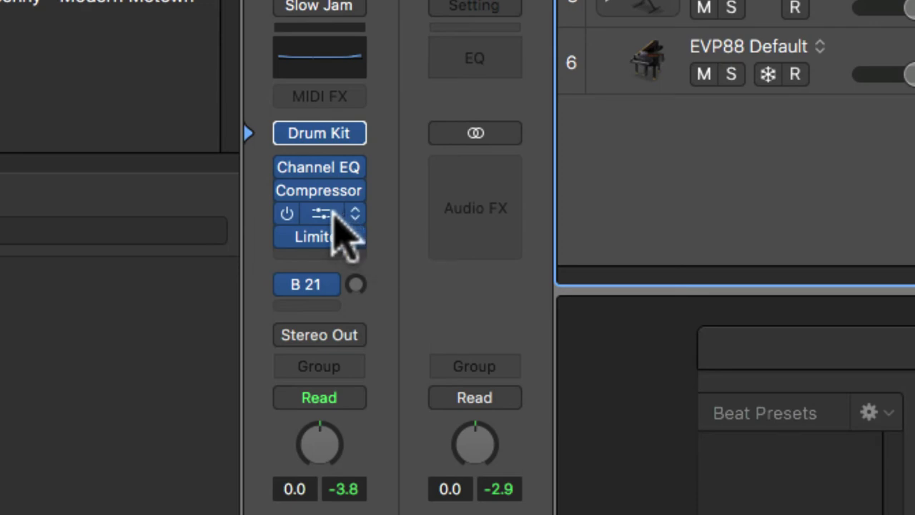
{"action": "left_click", "coordinate": [332, 215]}
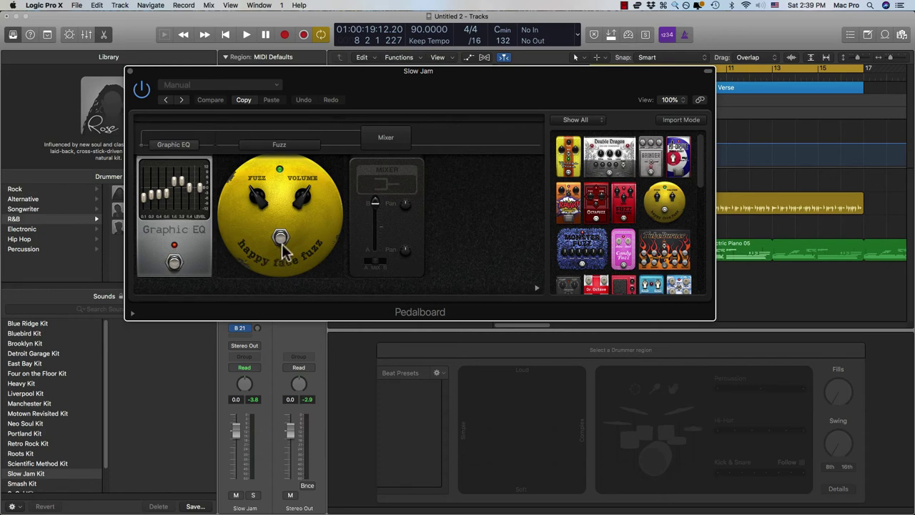
{"action": "left_click", "coordinate": [130, 72]}
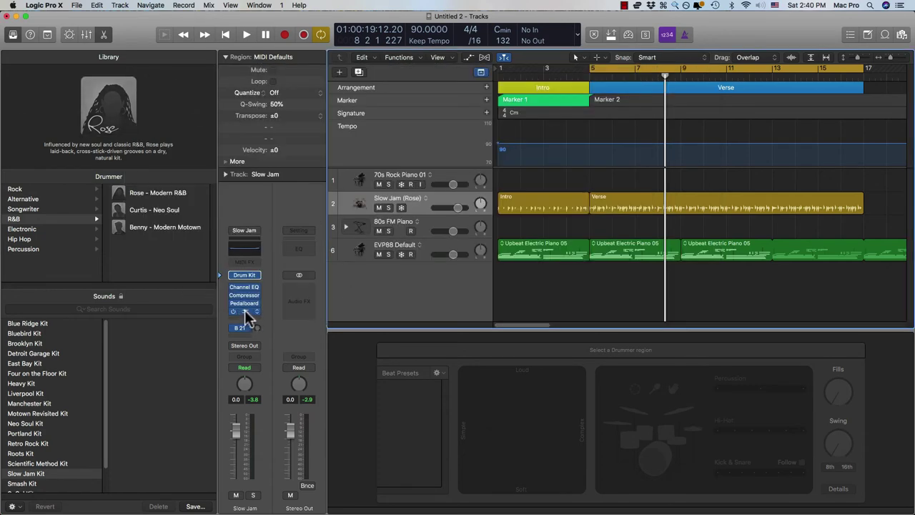
Step: Play the Slow Jam track and try its Smart Controls, adjusting compression and returning it to -24.0 dB, then raising Room to -6.0 dB and lowering it
{"action": "left_click", "coordinate": [420, 206]}
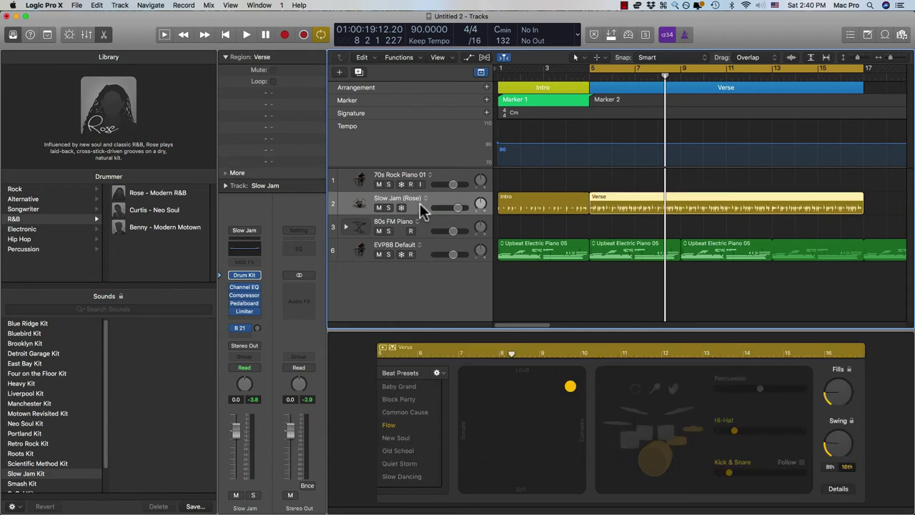
{"action": "key", "text": "b"}
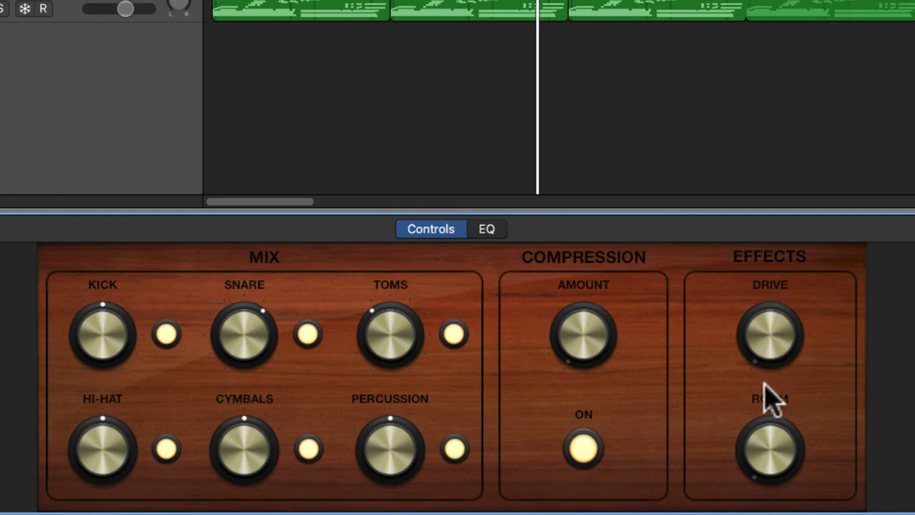
{"action": "key", "text": "space"}
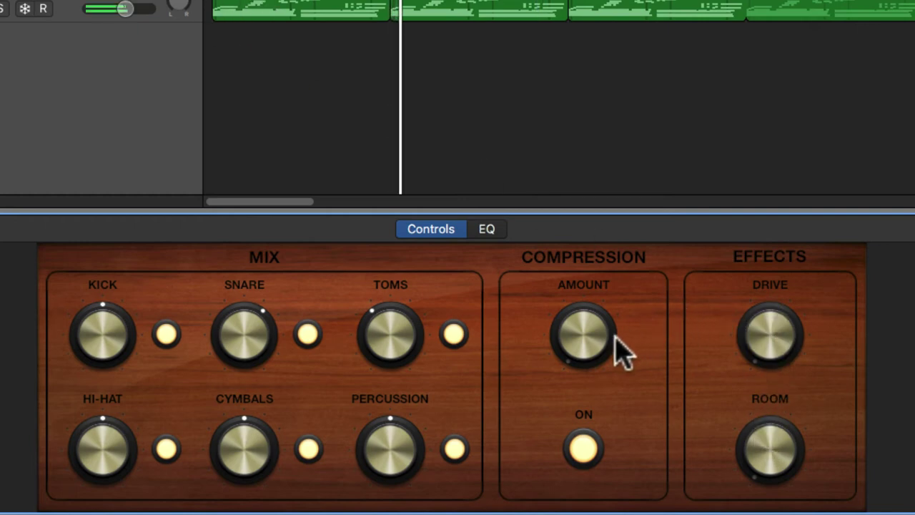
{"action": "left_click_drag", "start_coordinate": [591, 352], "coordinate": [552, 249]}
{"action": "left_click_drag", "start_coordinate": [536, 86], "coordinate": [782, 365]}
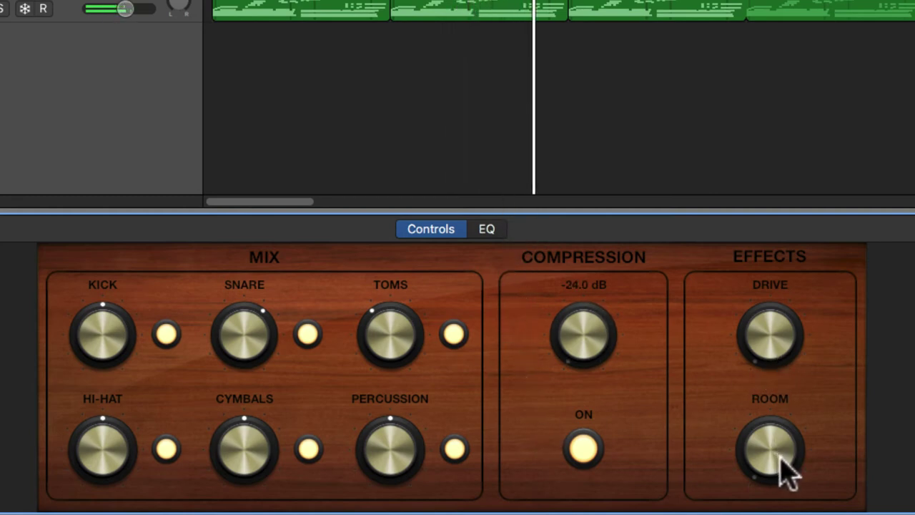
{"action": "left_click_drag", "start_coordinate": [781, 470], "coordinate": [725, 378]}
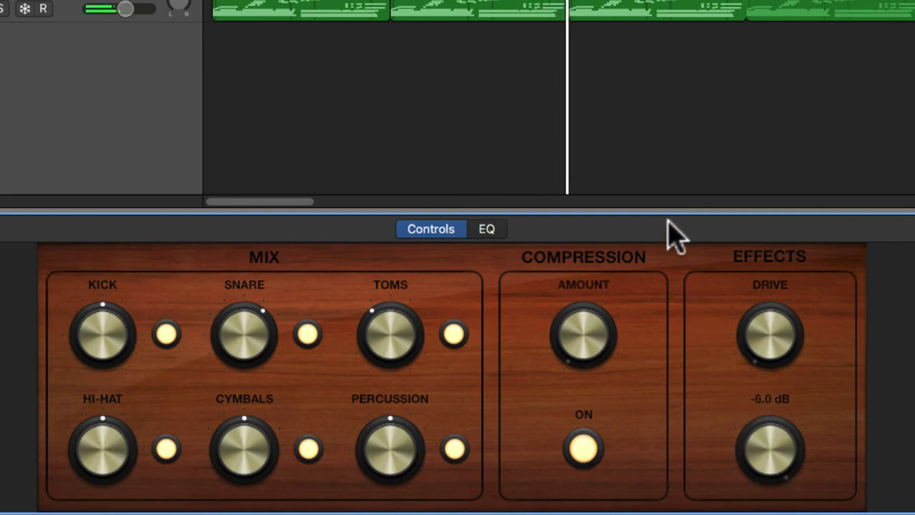
{"action": "left_click_drag", "start_coordinate": [772, 439], "coordinate": [773, 474]}
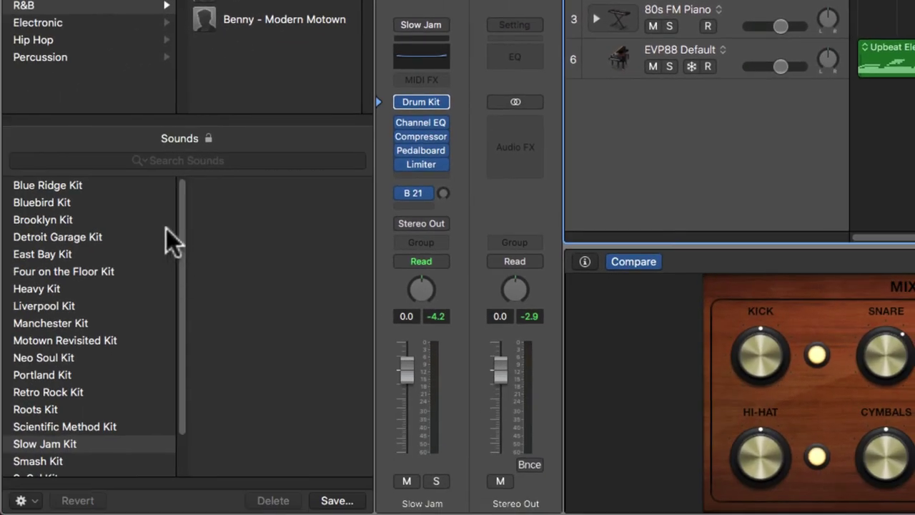
Step: Audition the Blue Ridge, Bluebird and Brooklyn kits, then choose the Detroit Garage Kit and close the kit editor
{"action": "left_click", "coordinate": [77, 187]}
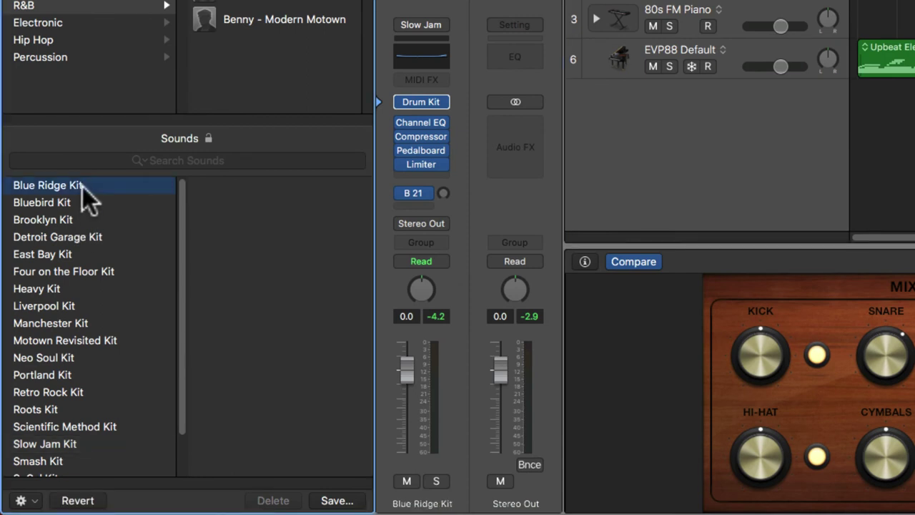
{"action": "key", "text": "space"}
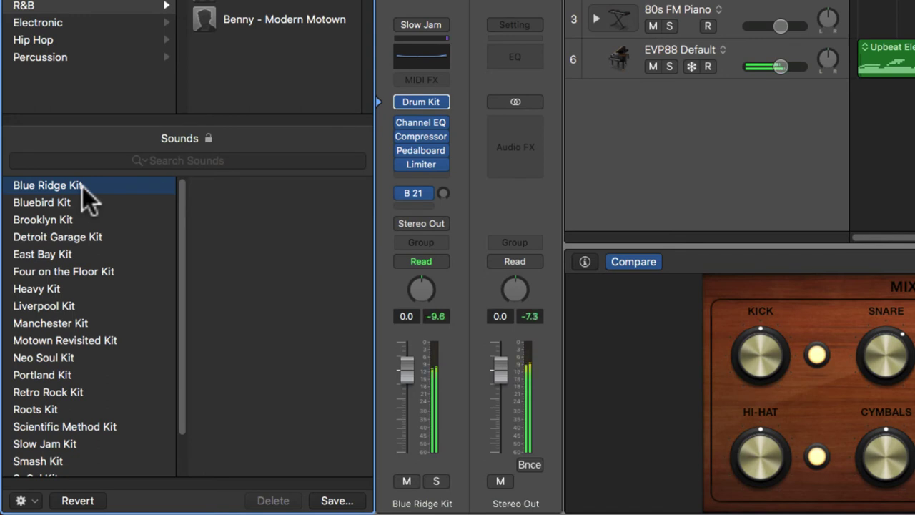
{"action": "left_click", "coordinate": [80, 203]}
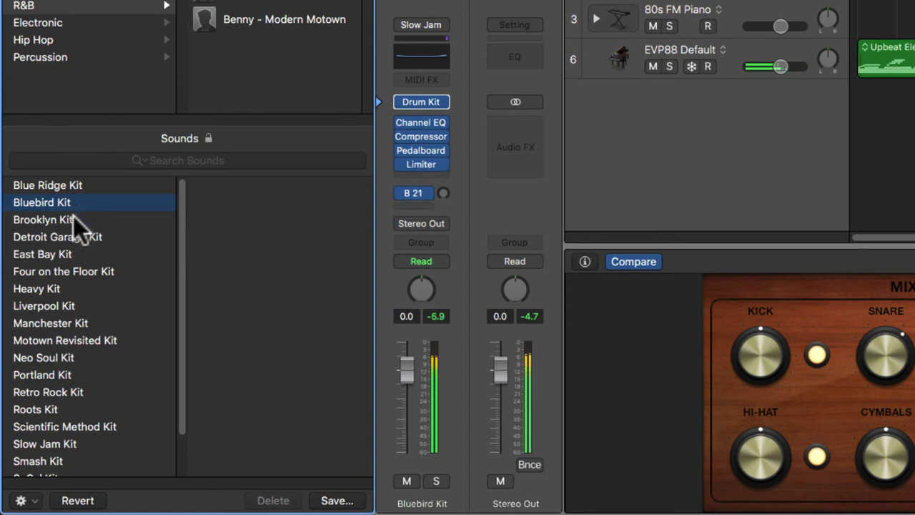
{"action": "left_click", "coordinate": [73, 219]}
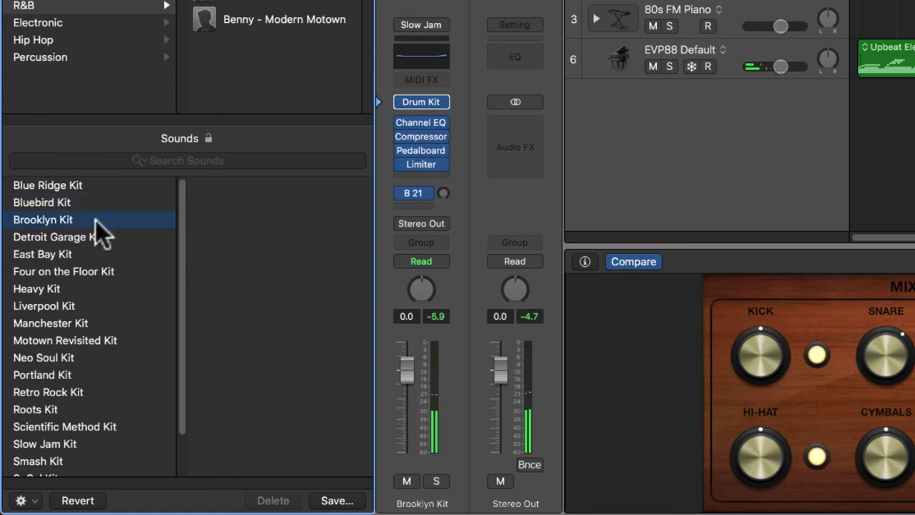
{"action": "left_click", "coordinate": [425, 103]}
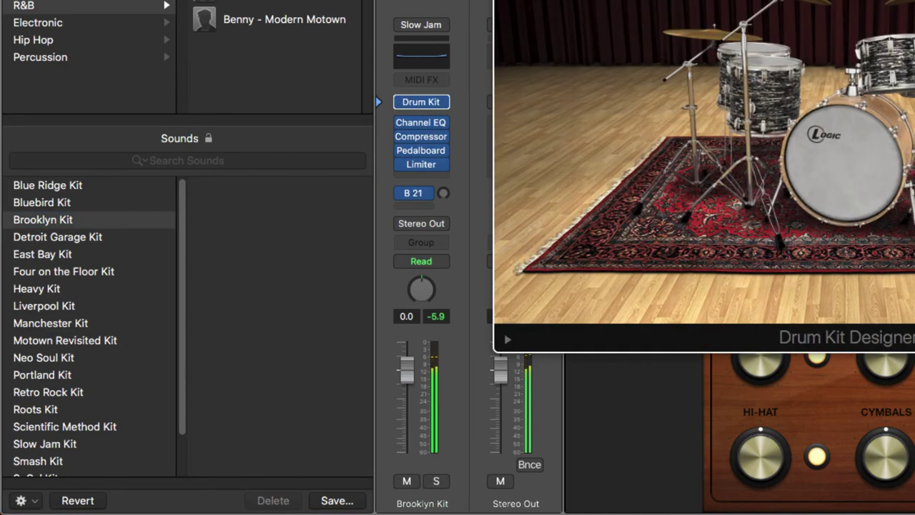
{"action": "left_click", "coordinate": [112, 237]}
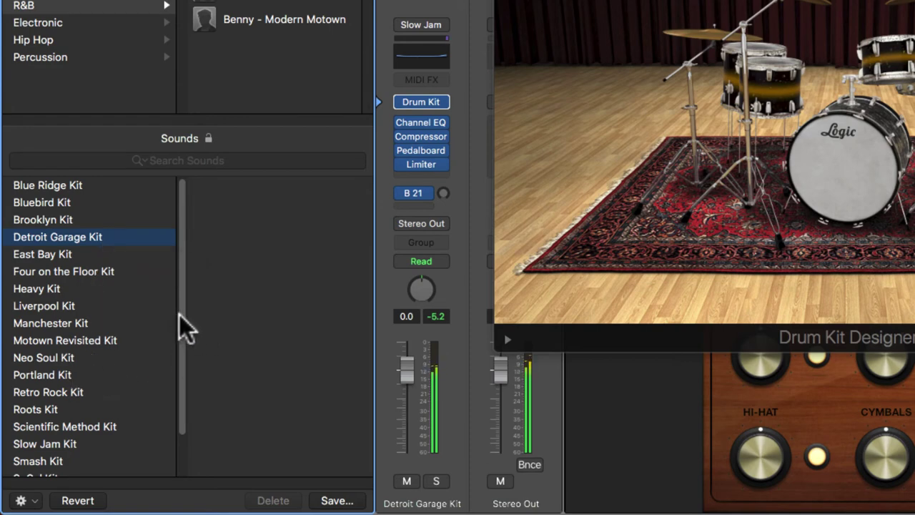
{"action": "left_click_drag", "start_coordinate": [185, 329], "coordinate": [188, 243]}
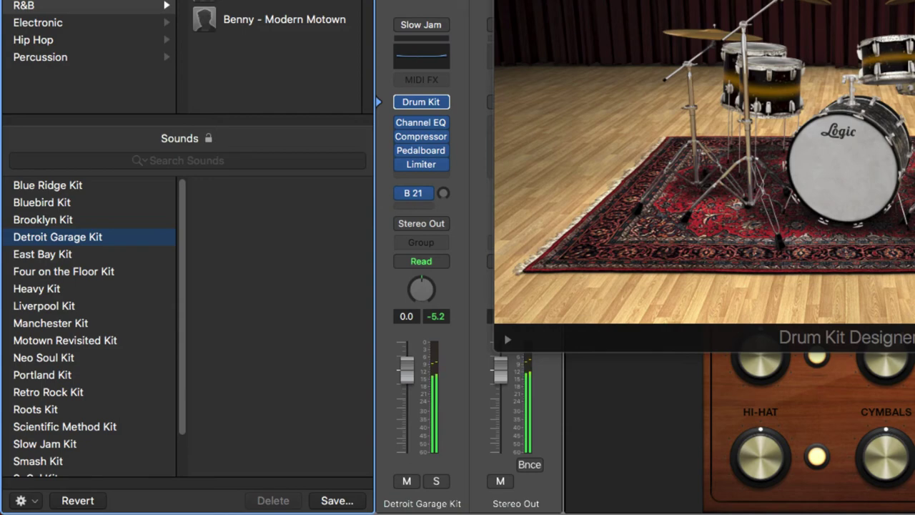
{"action": "key", "text": "super+w"}
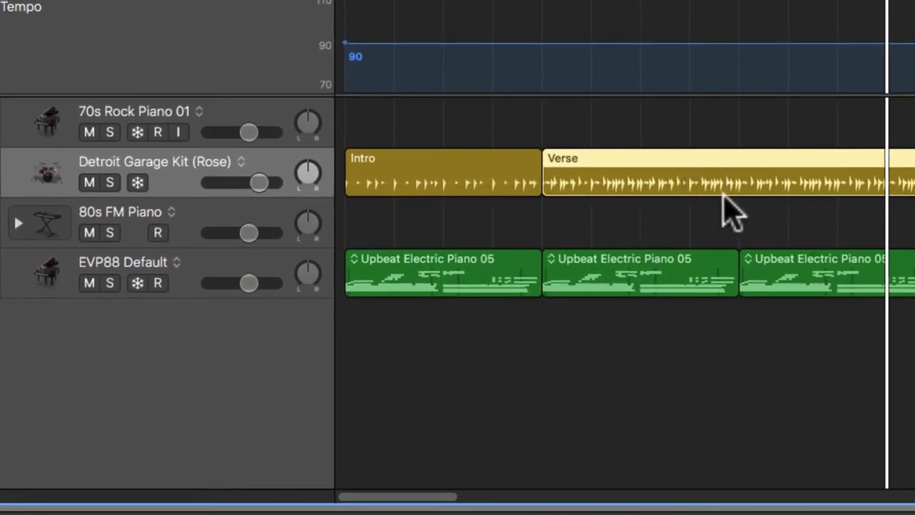
{"action": "right_click", "coordinate": [715, 171]}
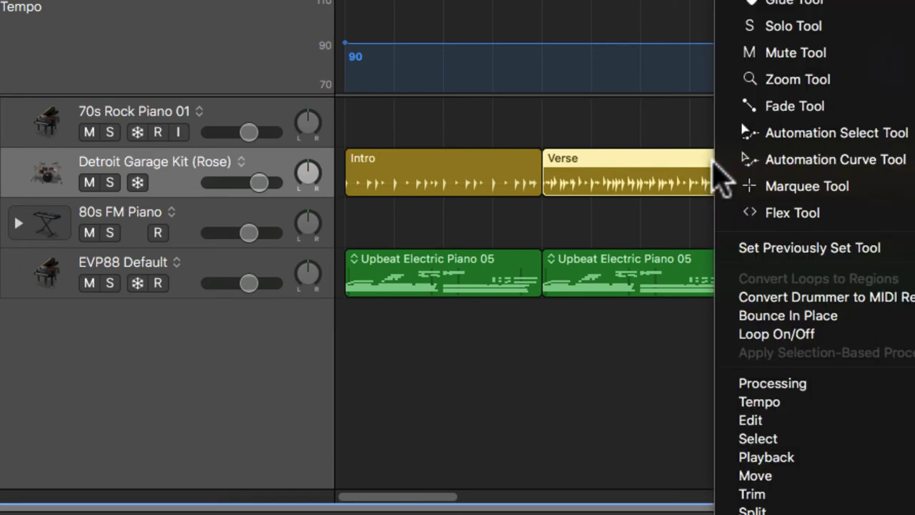
{"action": "left_click", "coordinate": [685, 229]}
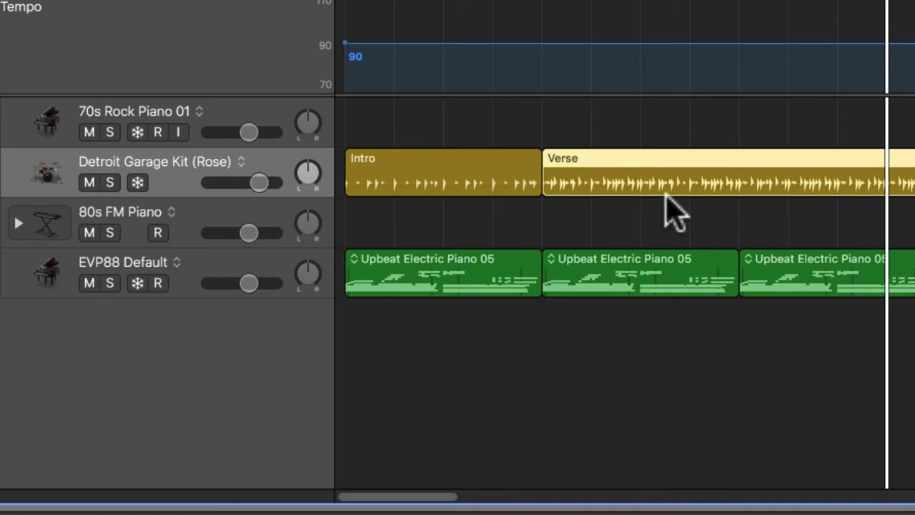
{"action": "left_click", "coordinate": [583, 217]}
{"action": "scroll", "coordinate": [580, 236], "scroll_direction": "down", "scroll_amount": 5}
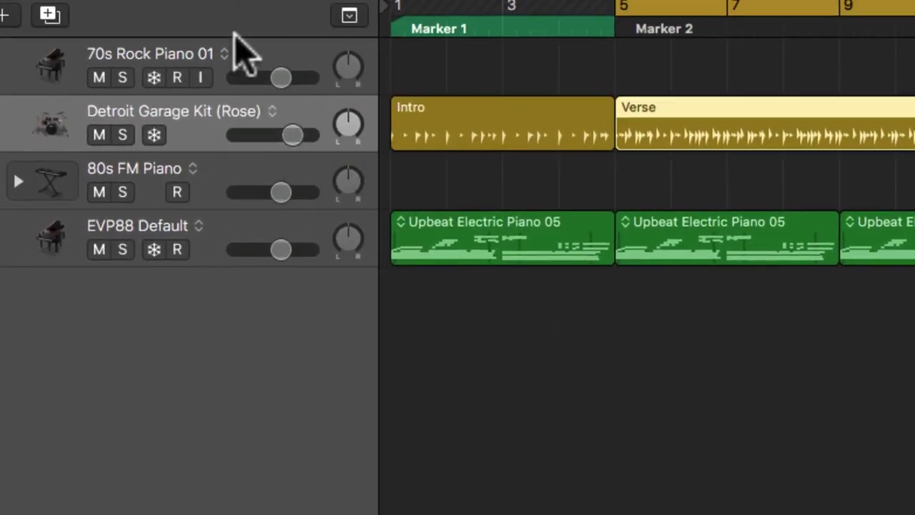
{"action": "right_click", "coordinate": [264, 101]}
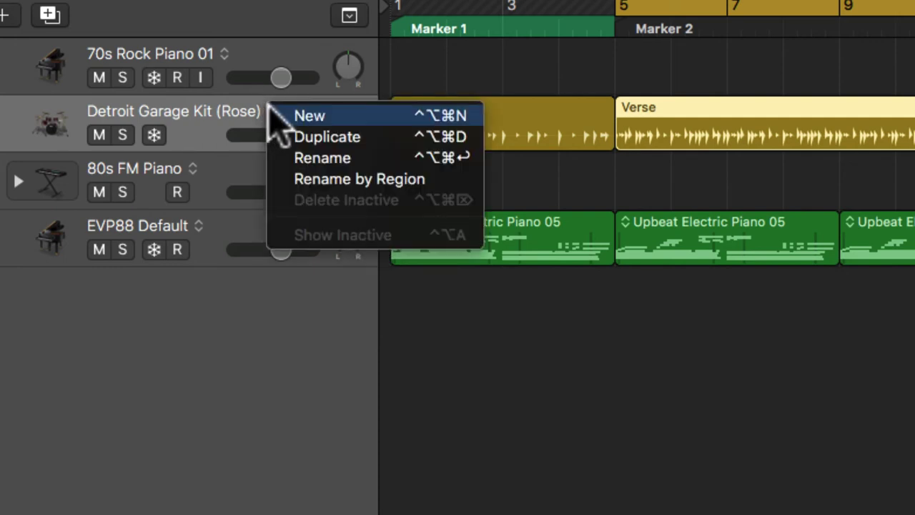
{"action": "left_click", "coordinate": [194, 127]}
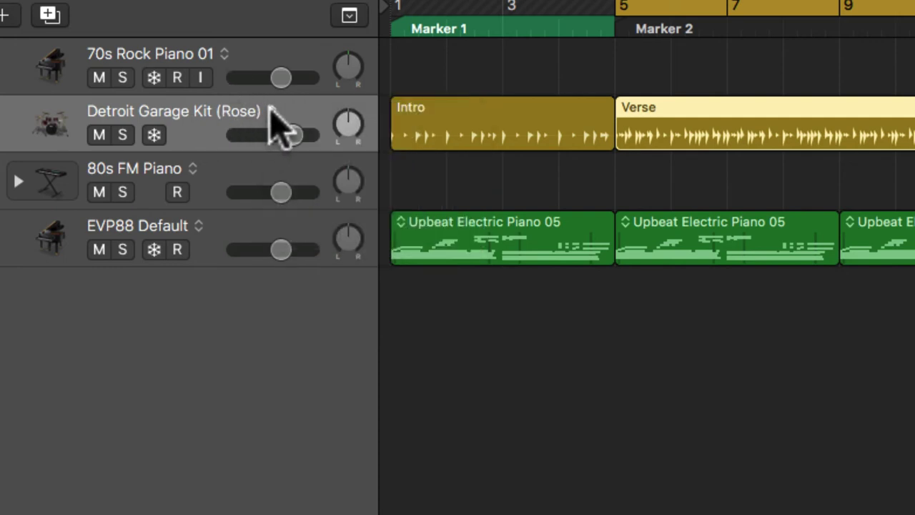
{"action": "right_click", "coordinate": [293, 103]}
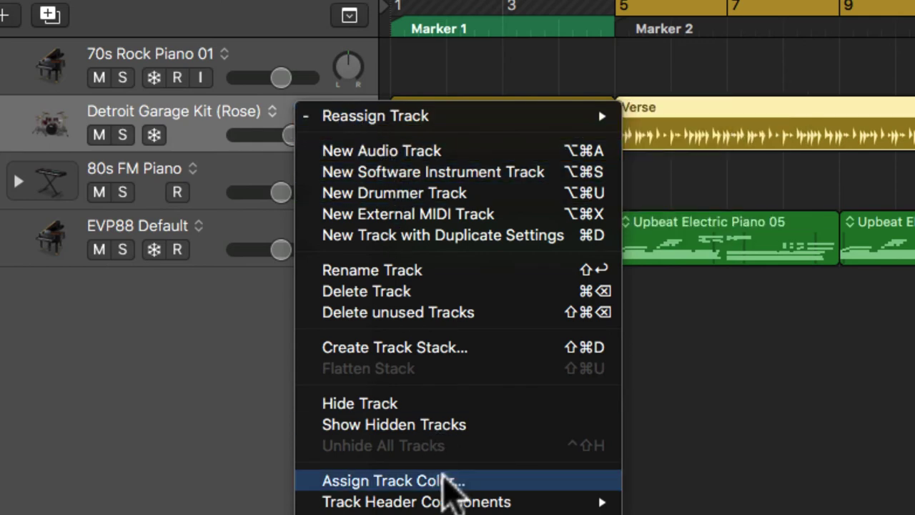
{"action": "mouse_move", "coordinate": [474, 501]}
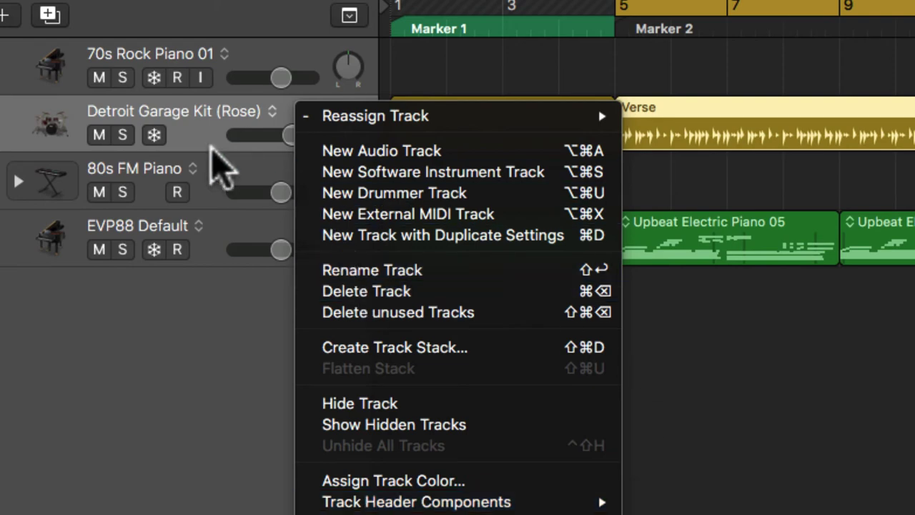
{"action": "left_click", "coordinate": [826, 374]}
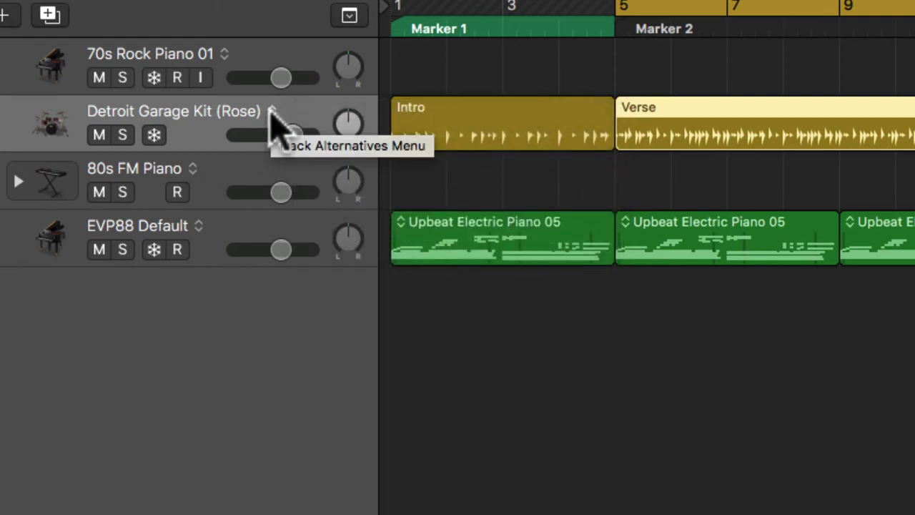
Step: Create a new track alternative for the Detroit Garage Kit drum track and return to alternative A
{"action": "left_click", "coordinate": [272, 113]}
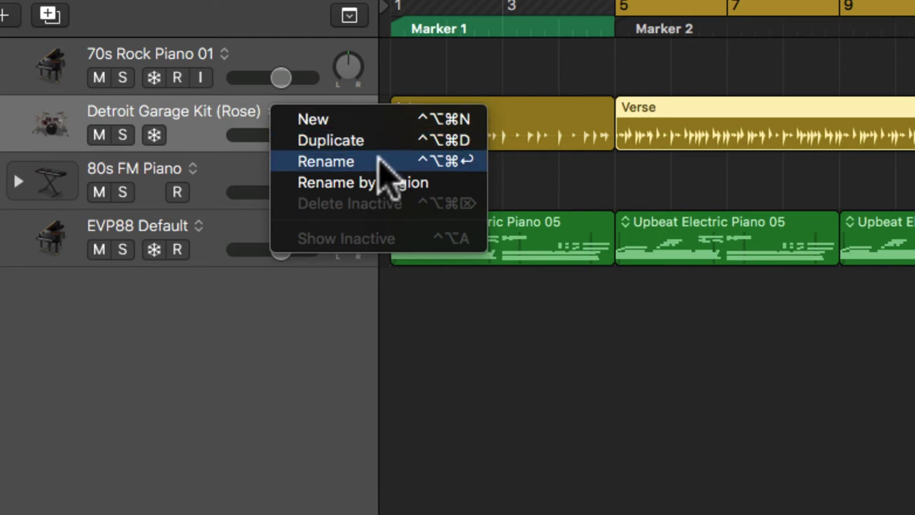
{"action": "left_click", "coordinate": [368, 120]}
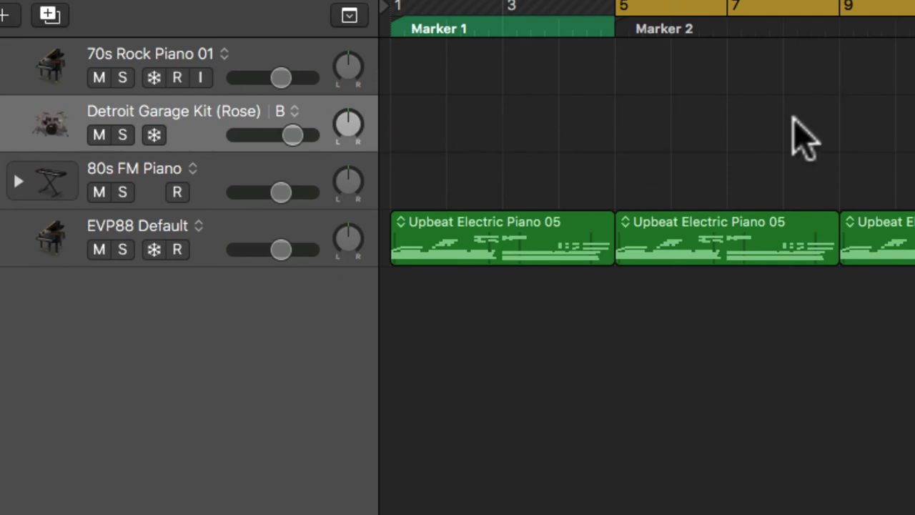
{"action": "left_click", "coordinate": [294, 111]}
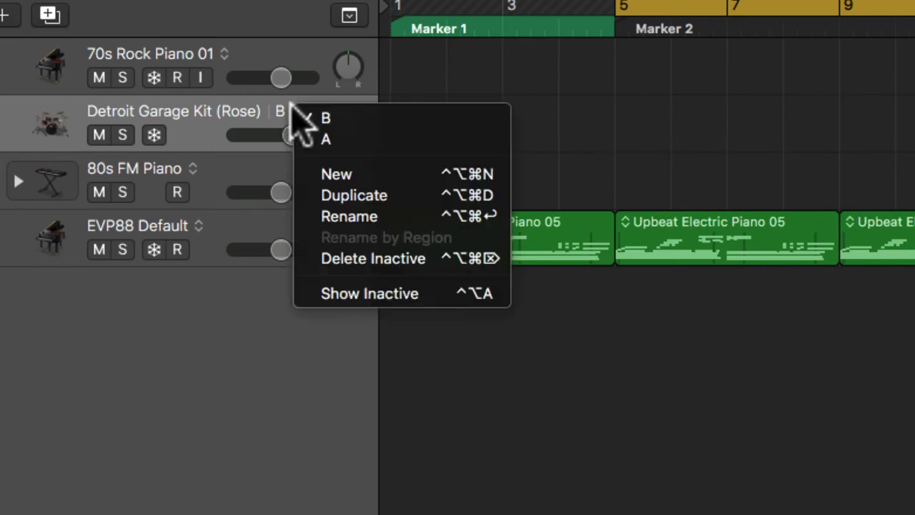
{"action": "left_click", "coordinate": [354, 139]}
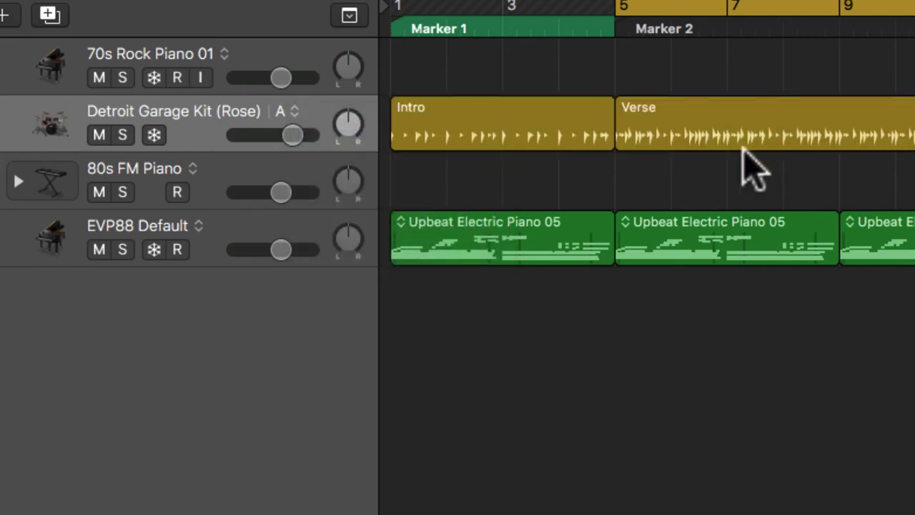
Step: Switch the drum track to alternative B and back to A to compare the two
{"action": "left_click", "coordinate": [289, 111]}
{"action": "left_click", "coordinate": [317, 115]}
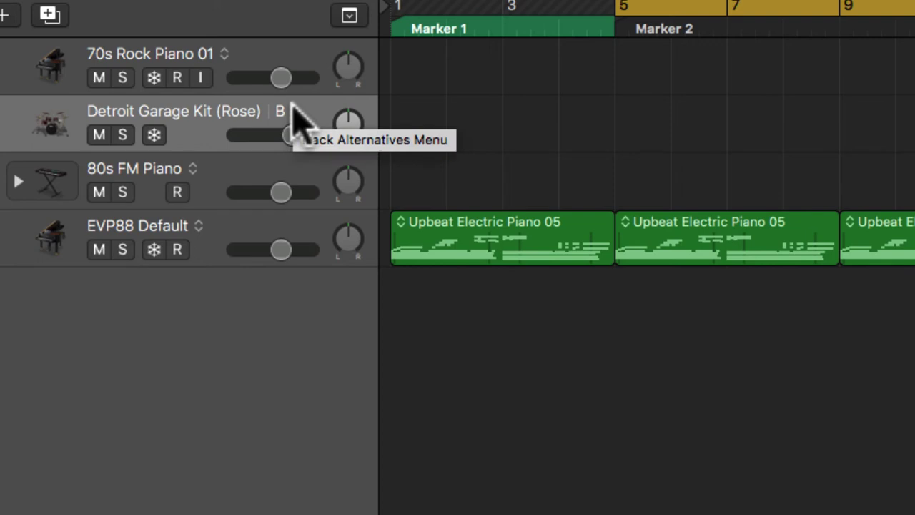
{"action": "left_click", "coordinate": [292, 111]}
{"action": "left_click", "coordinate": [317, 139]}
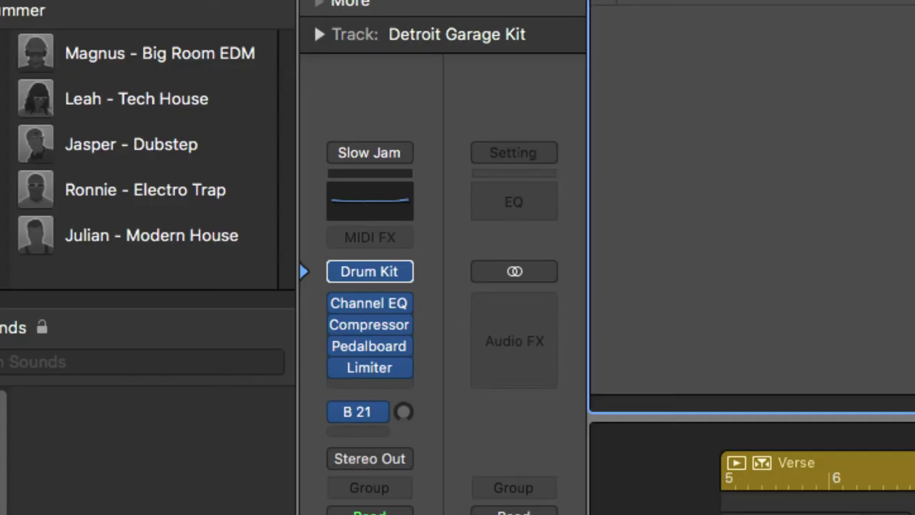
Step: Try the Crate Digger and Boom Bap kits from Electronic Drum Kit's Drum Machine Designer sounds during playback, ending on Crate Digger
{"action": "left_click", "coordinate": [305, 153]}
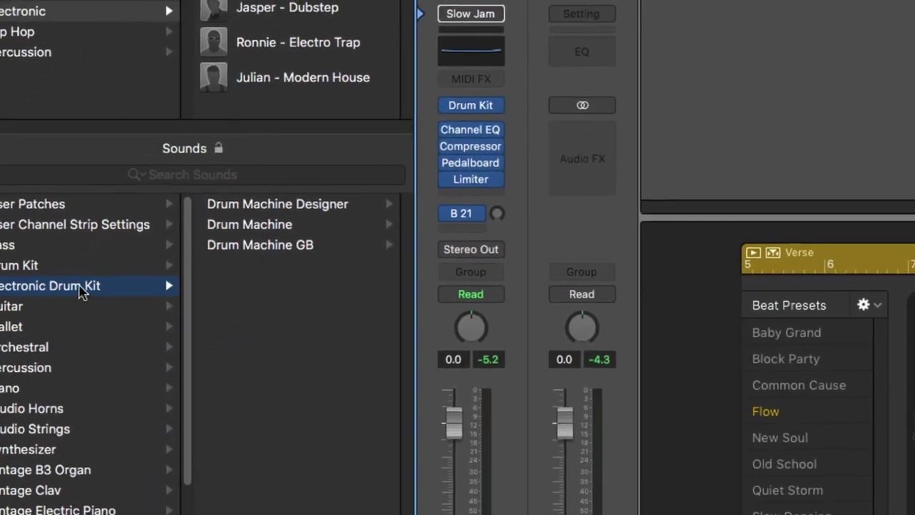
{"action": "left_click", "coordinate": [158, 354]}
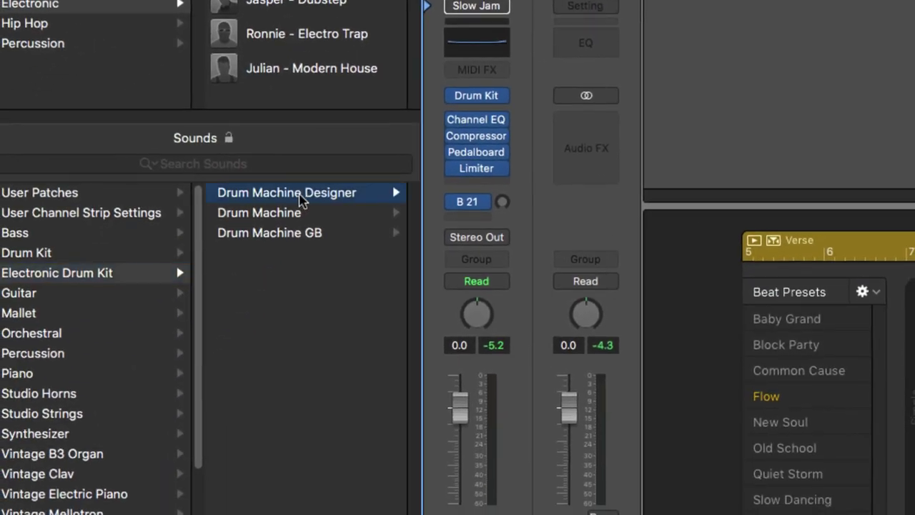
{"action": "left_click_drag", "start_coordinate": [411, 371], "coordinate": [418, 293]}
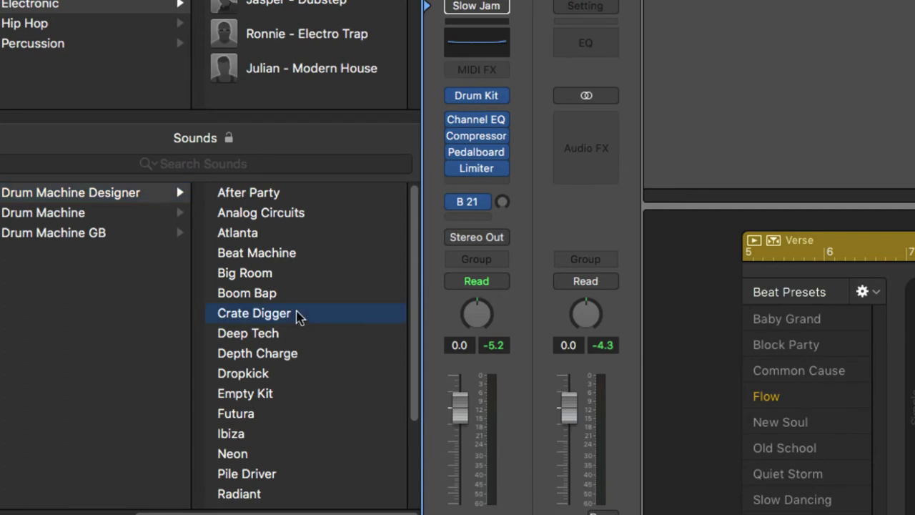
{"action": "key", "text": "space"}
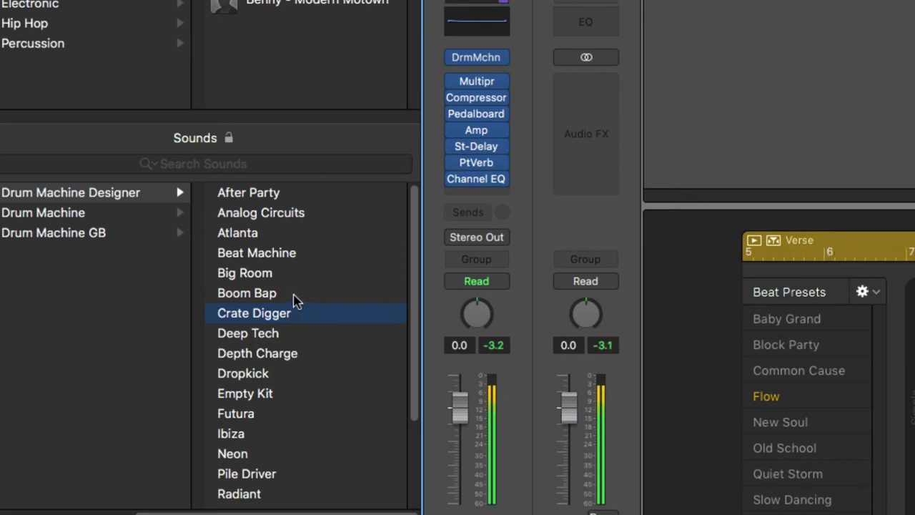
{"action": "left_click", "coordinate": [297, 296]}
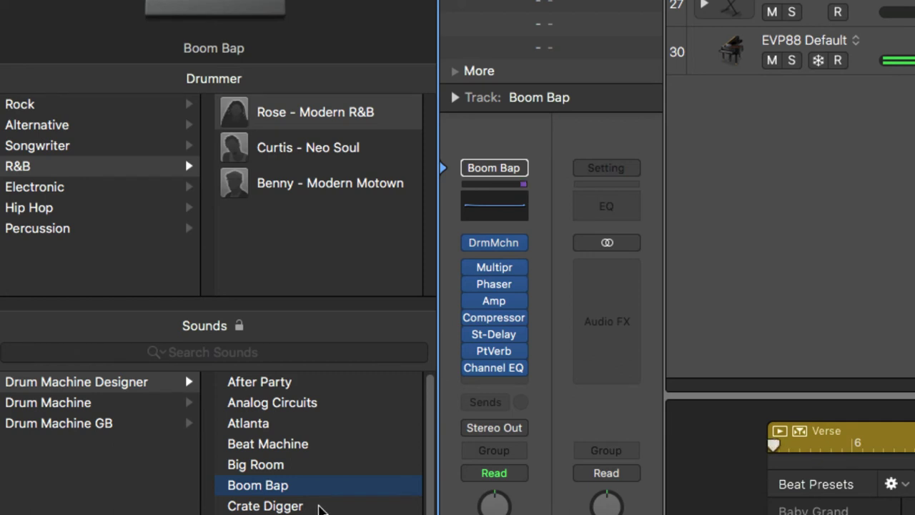
{"action": "left_click", "coordinate": [320, 507]}
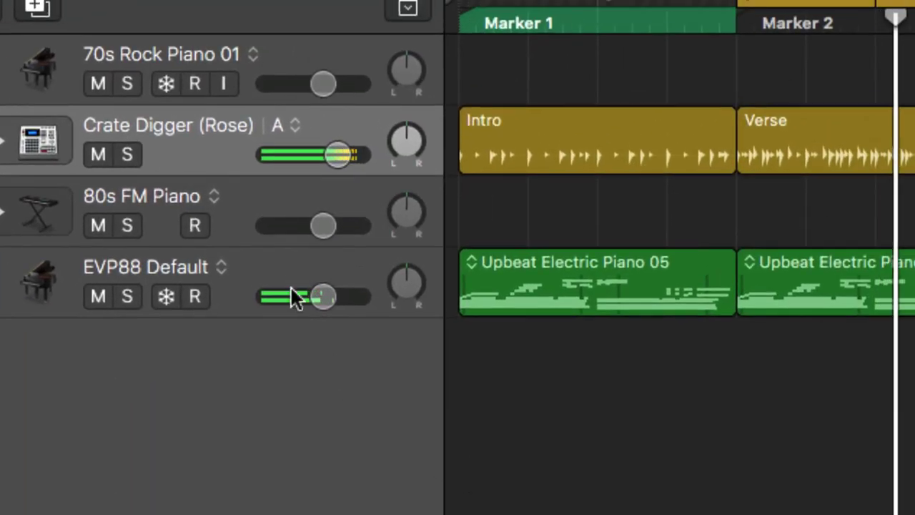
Step: Switch the Crate Digger track to alternative B and change its drummer to Benny - Modern Motown
{"action": "left_click", "coordinate": [289, 128]}
{"action": "left_click", "coordinate": [317, 134]}
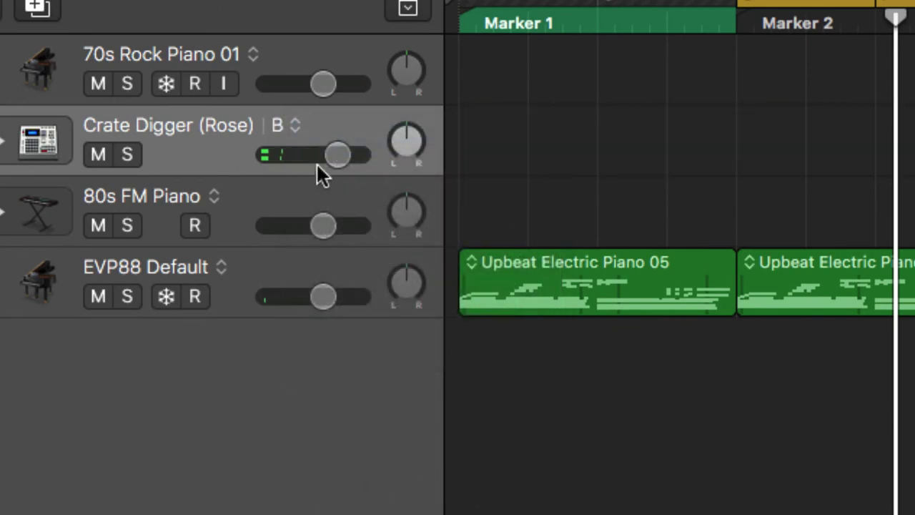
{"action": "left_click", "coordinate": [296, 125]}
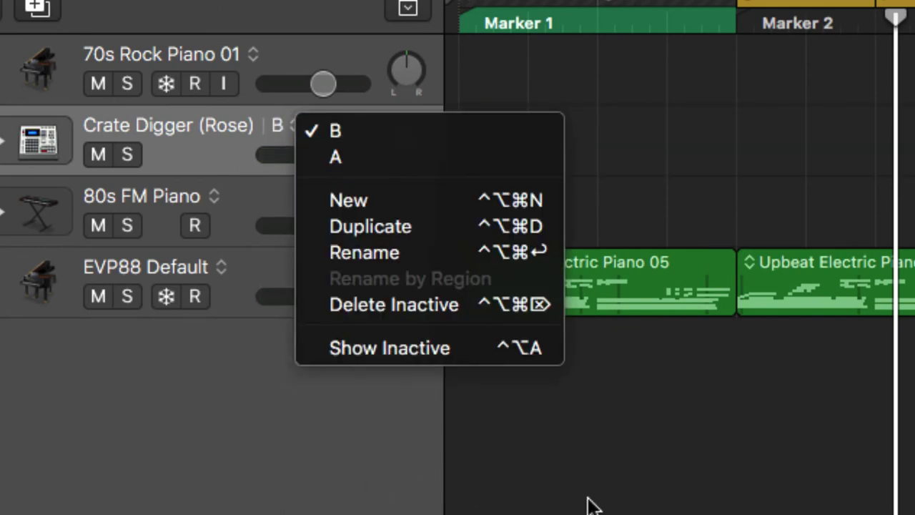
{"action": "key", "text": "Escape"}
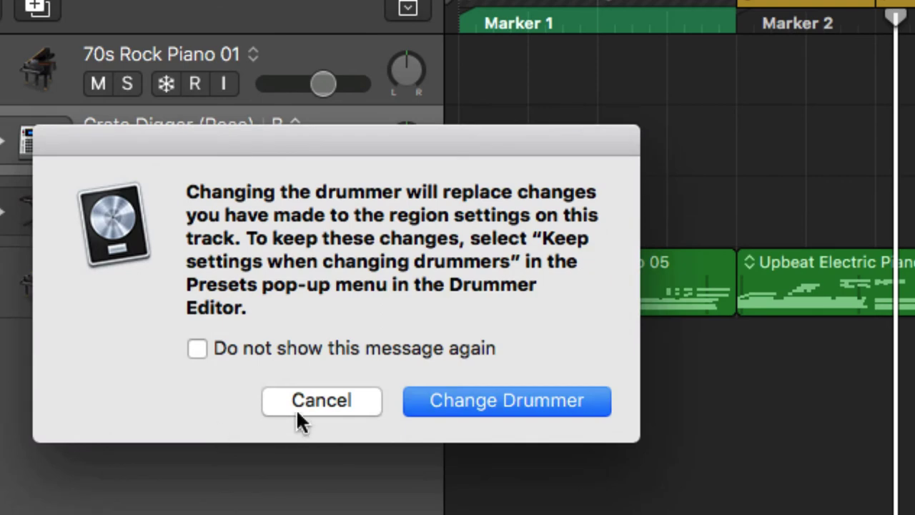
{"action": "left_click", "coordinate": [444, 394]}
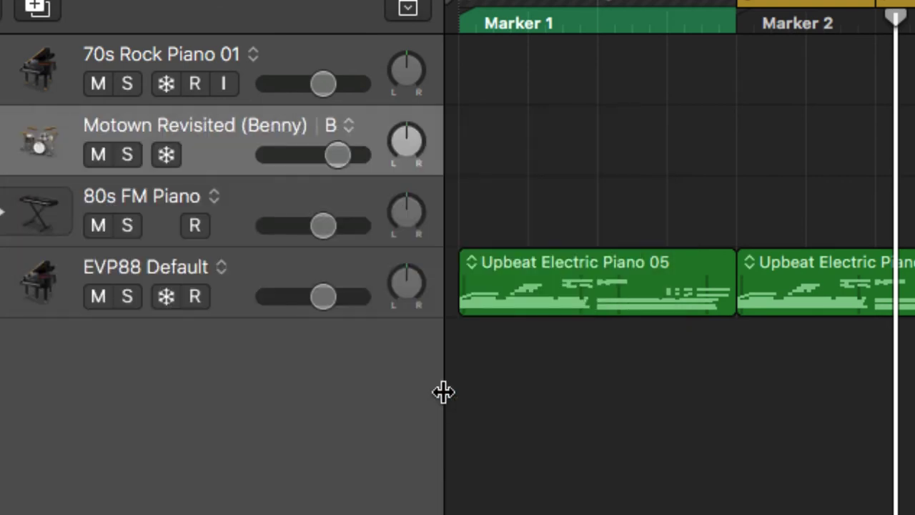
Step: Add the Intro and Verse Drummer regions under Marker 1 and Marker 2 on alternative B and play them
{"action": "left_click", "coordinate": [470, 143]}
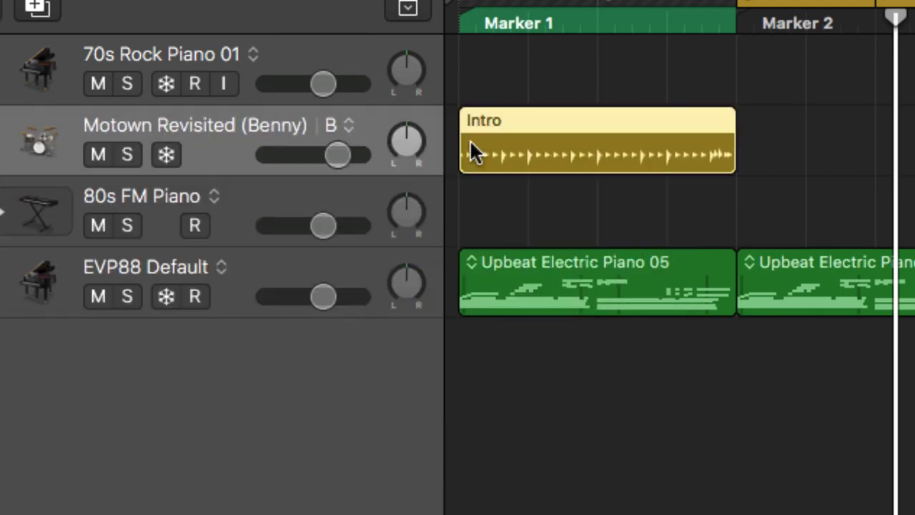
{"action": "left_click", "coordinate": [756, 142]}
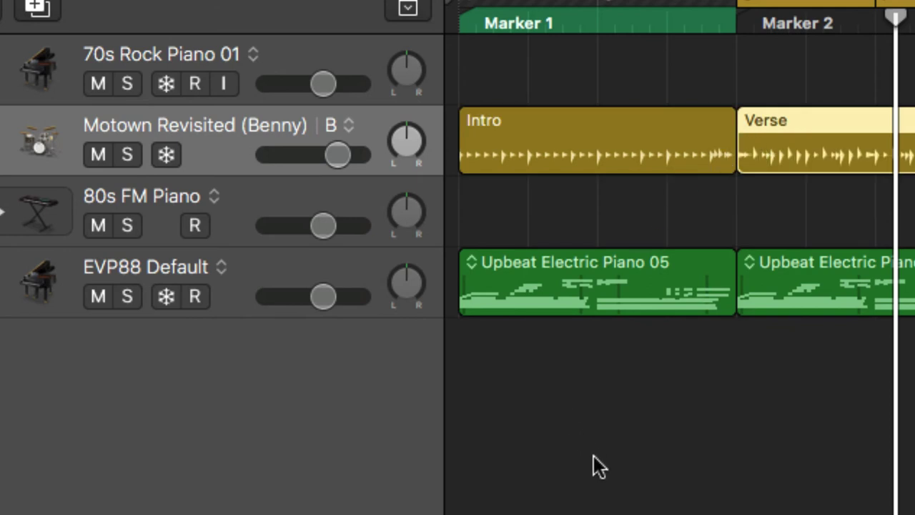
{"action": "key", "text": "space"}
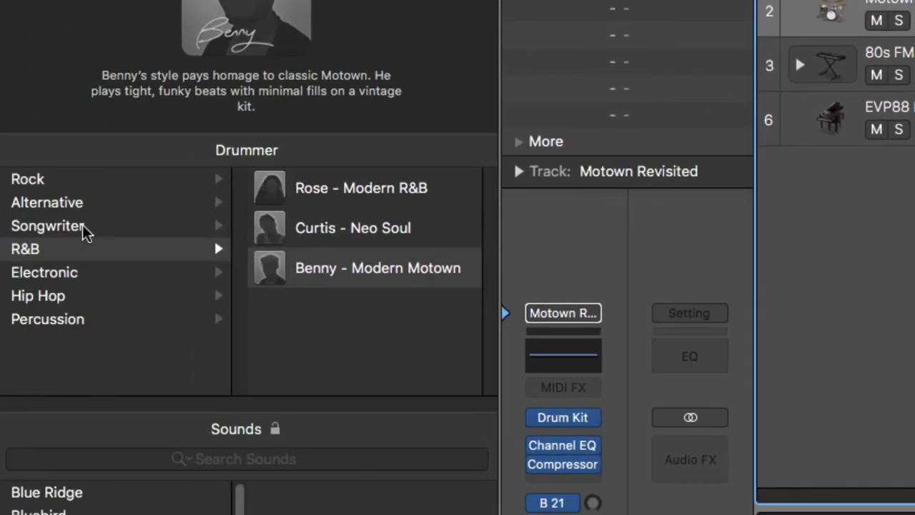
Step: Browse the Songwriter drummers and change the drummer to Austin - Roots Brush
{"action": "left_click", "coordinate": [83, 224]}
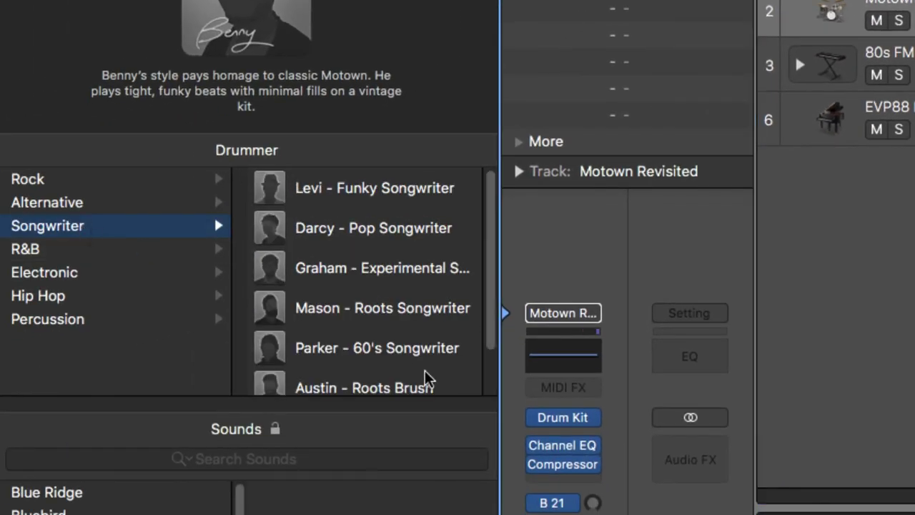
{"action": "scroll", "coordinate": [484, 321], "scroll_direction": "down", "scroll_amount": 3}
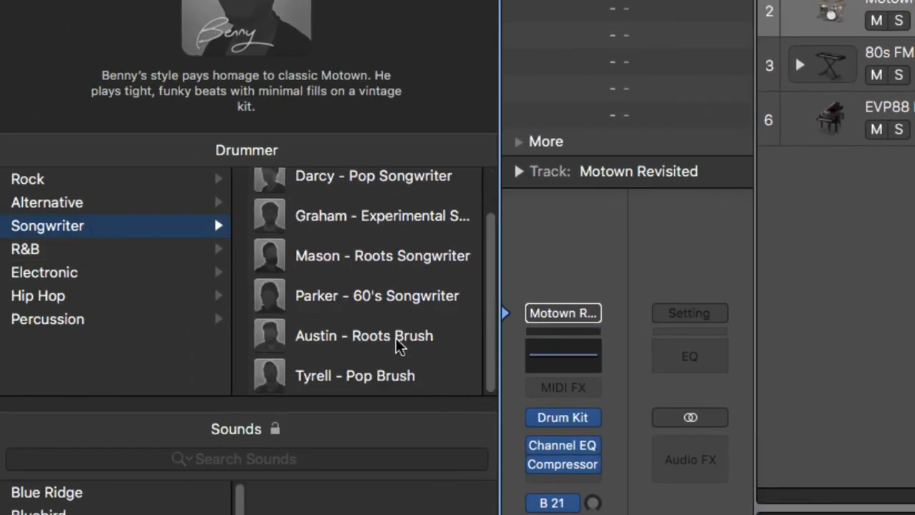
{"action": "mouse_move", "coordinate": [349, 359]}
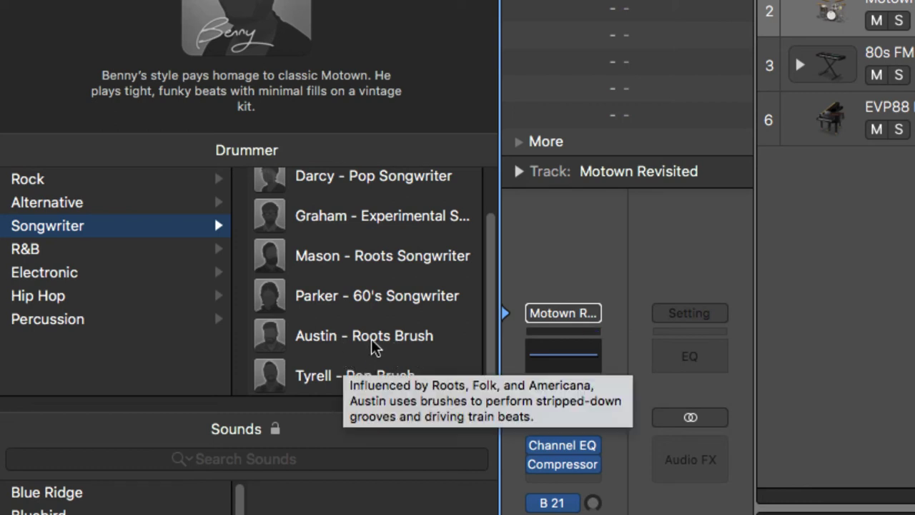
{"action": "left_click", "coordinate": [379, 344]}
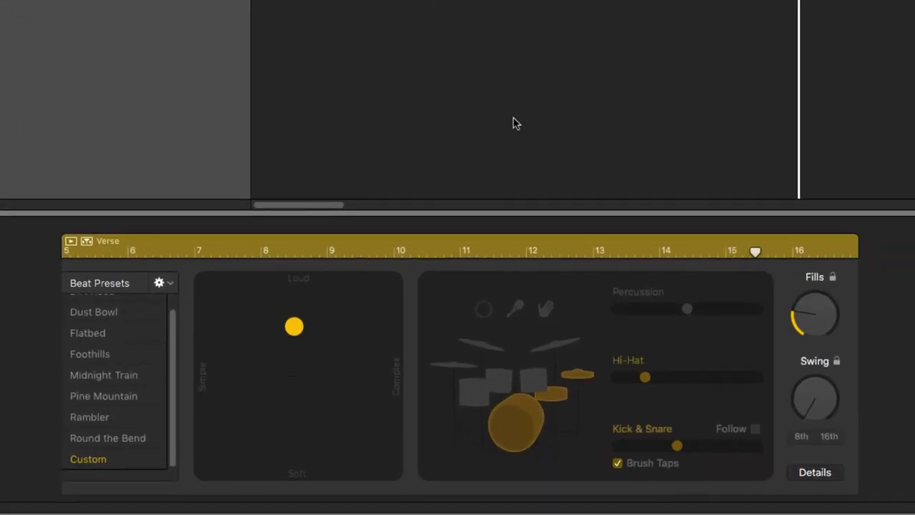
Step: Switch the Verse region's pattern from hi-hat to cymbals and raise Fills to the maximum
{"action": "left_click", "coordinate": [550, 353]}
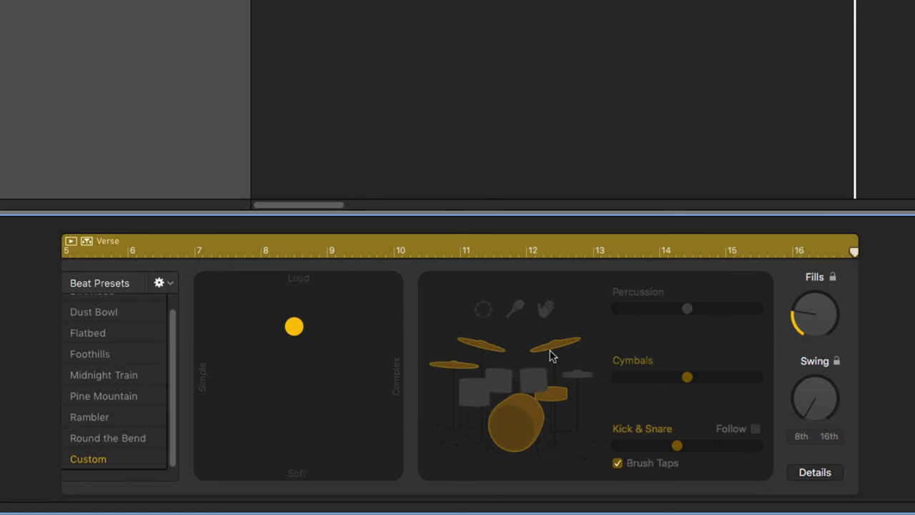
{"action": "left_click_drag", "start_coordinate": [811, 307], "coordinate": [740, 49]}
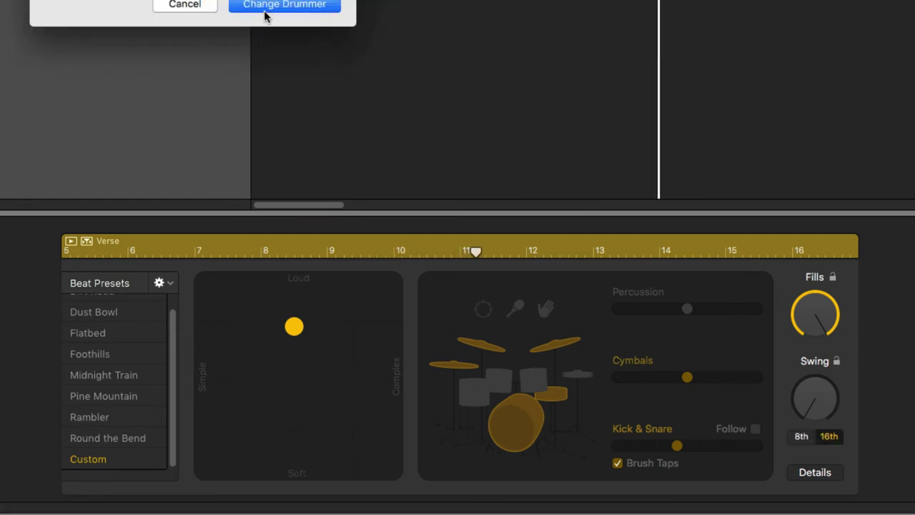
Step: Change the drummer back to Benny - Modern Motown and play the Motown Revisited track on alternative A
{"action": "left_click", "coordinate": [321, 8]}
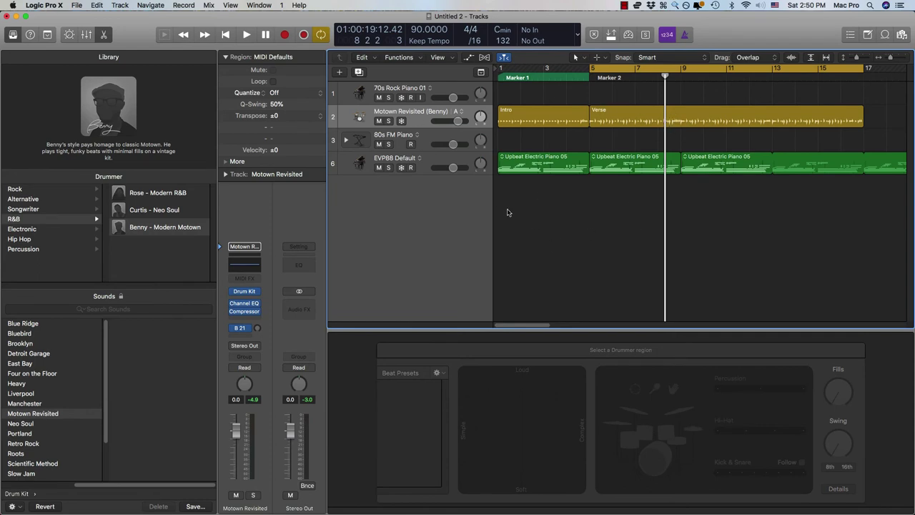
{"action": "key", "text": "space"}
{"action": "right_click", "coordinate": [557, 224]}
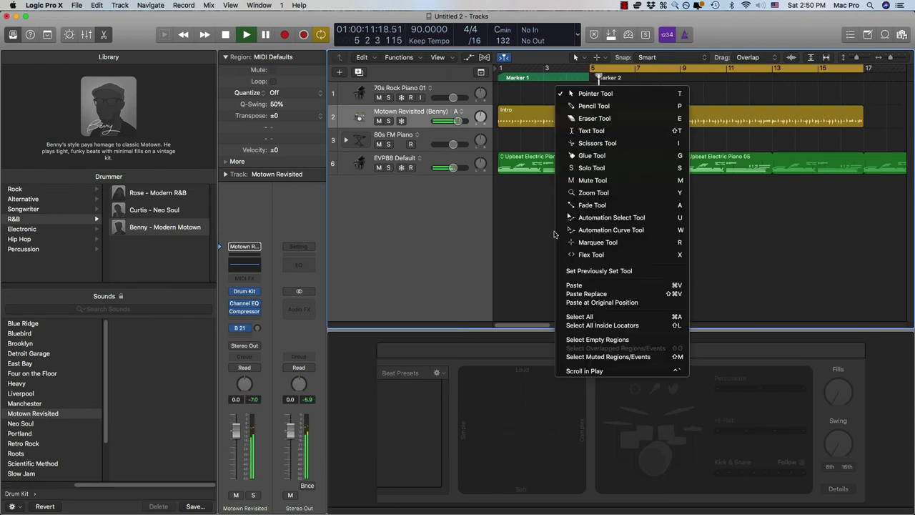
{"action": "key", "text": "Escape"}
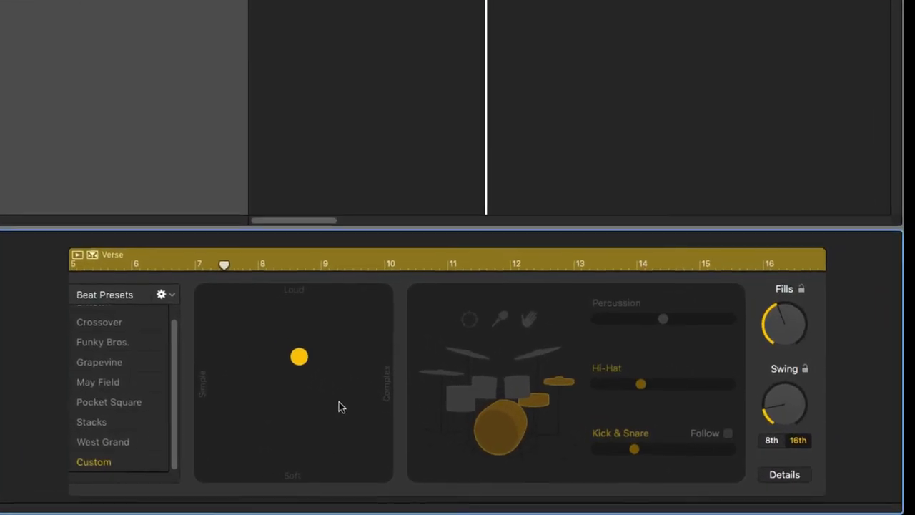
Step: Show the Motown Revisited kit's Smart Controls, raise Reverb to about 23% and adjust Tone around 58%
{"action": "key", "text": "b"}
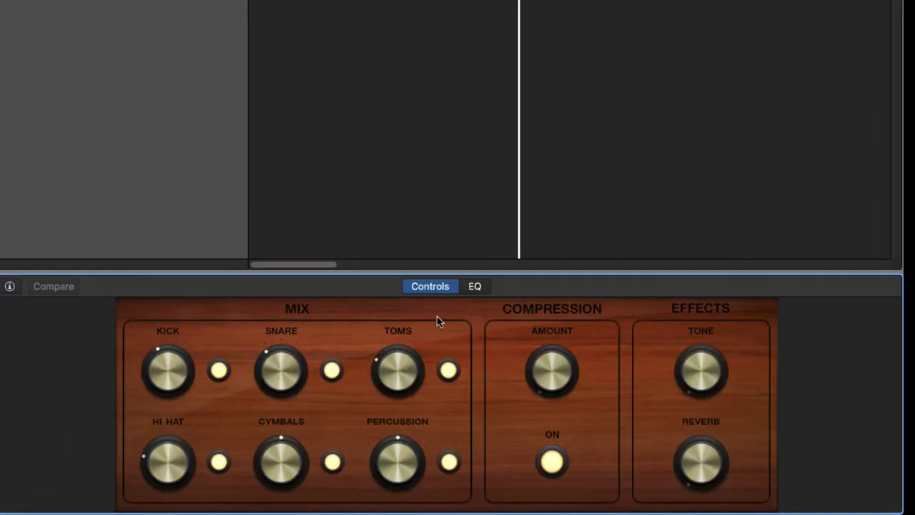
{"action": "left_click_drag", "start_coordinate": [698, 458], "coordinate": [680, 421]}
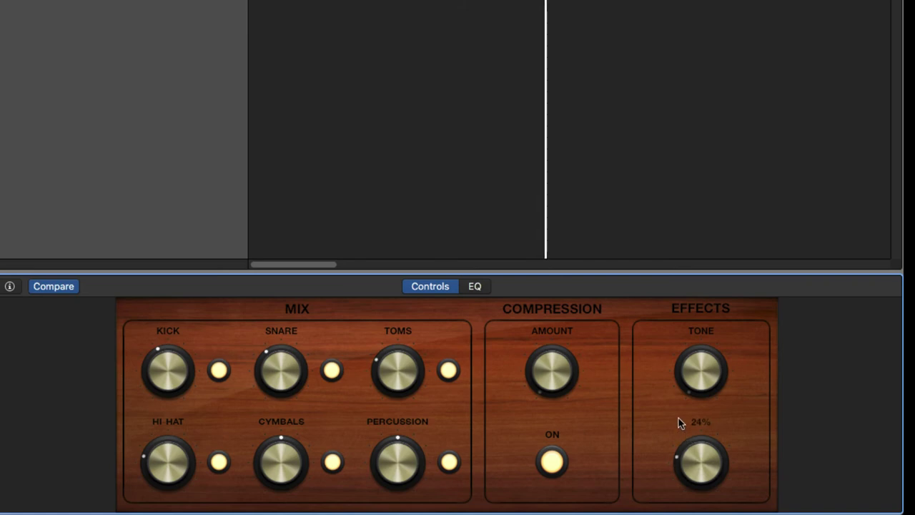
{"action": "left_click_drag", "start_coordinate": [695, 365], "coordinate": [672, 221]}
{"action": "left_click_drag", "start_coordinate": [698, 367], "coordinate": [694, 382]}
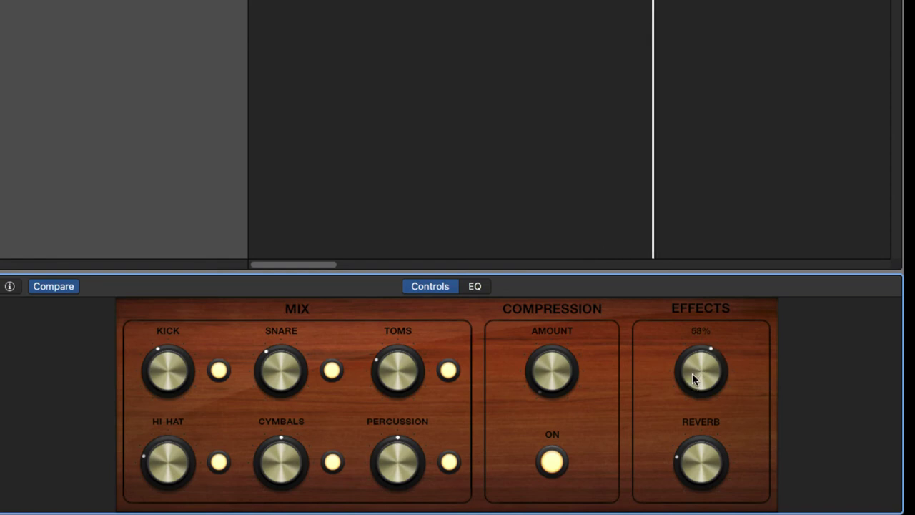
{"action": "mouse_move", "coordinate": [691, 459]}
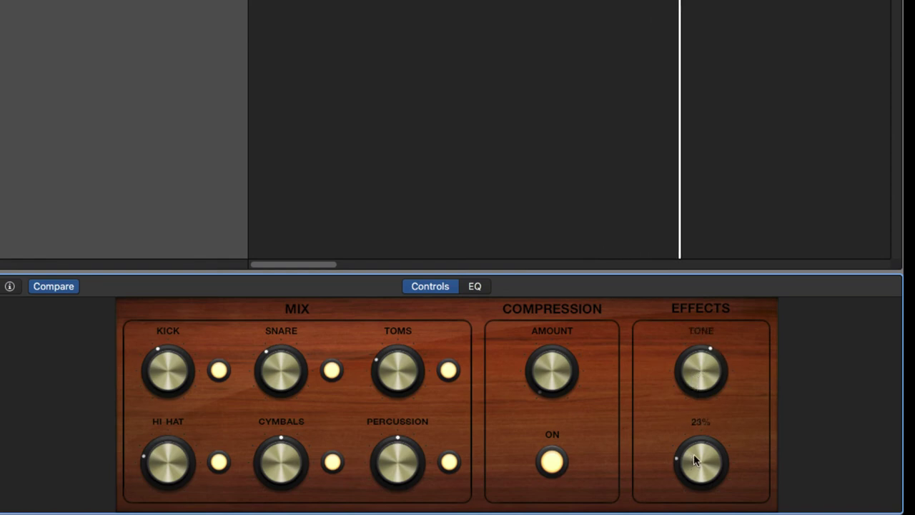
{"action": "left_click", "coordinate": [461, 171]}
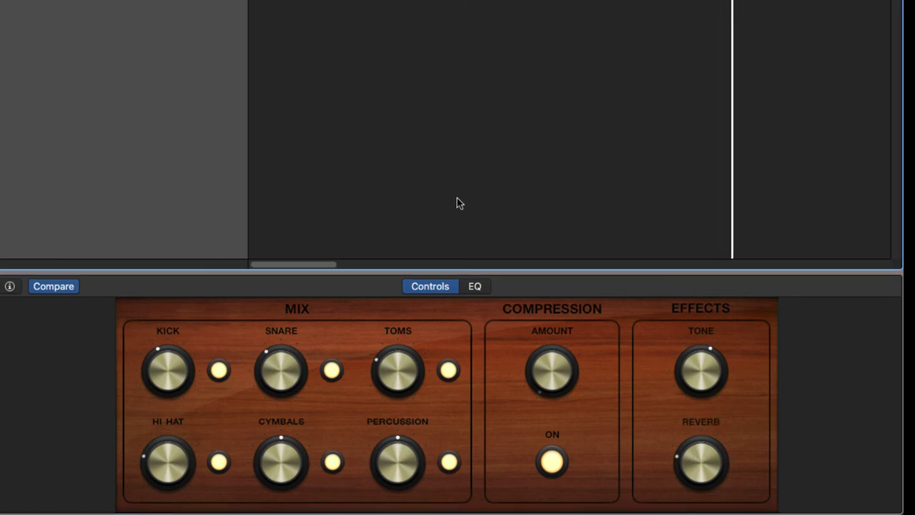
{"action": "mouse_move", "coordinate": [698, 372]}
{"action": "left_mouse_down"}
{"action": "mouse_move", "coordinate": [695, 400]}
{"action": "mouse_move", "coordinate": [697, 386]}
{"action": "left_mouse_up"}
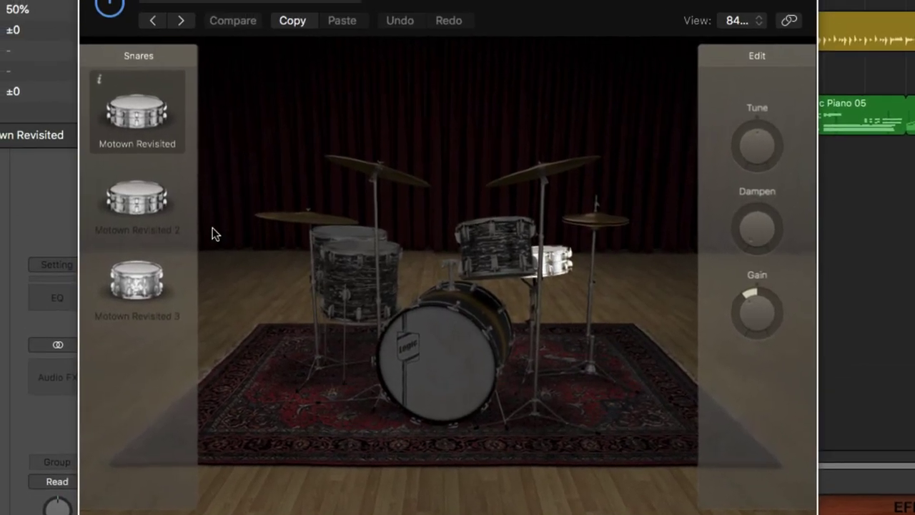
Step: Audition the Motown Revisited 2 snare and swap the kit's snare for Motown Revisited 3
{"action": "left_click", "coordinate": [64, 97]}
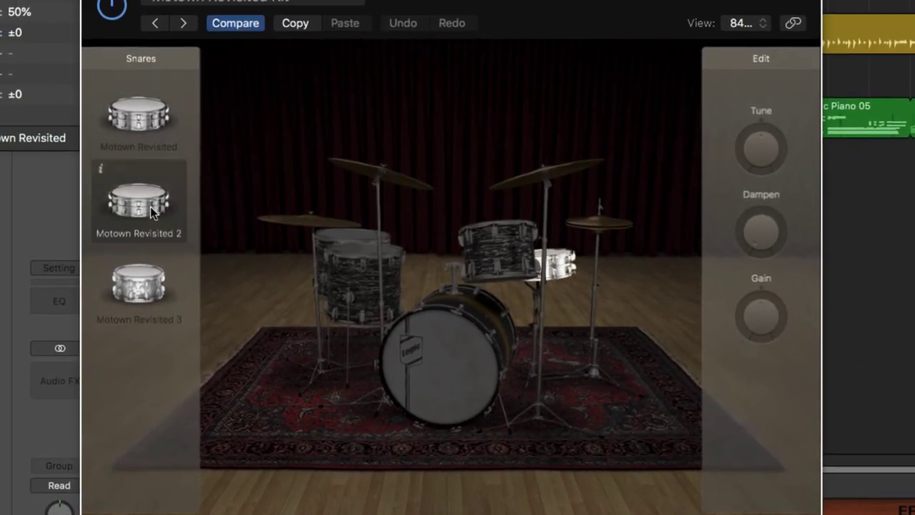
{"action": "left_click", "coordinate": [140, 298]}
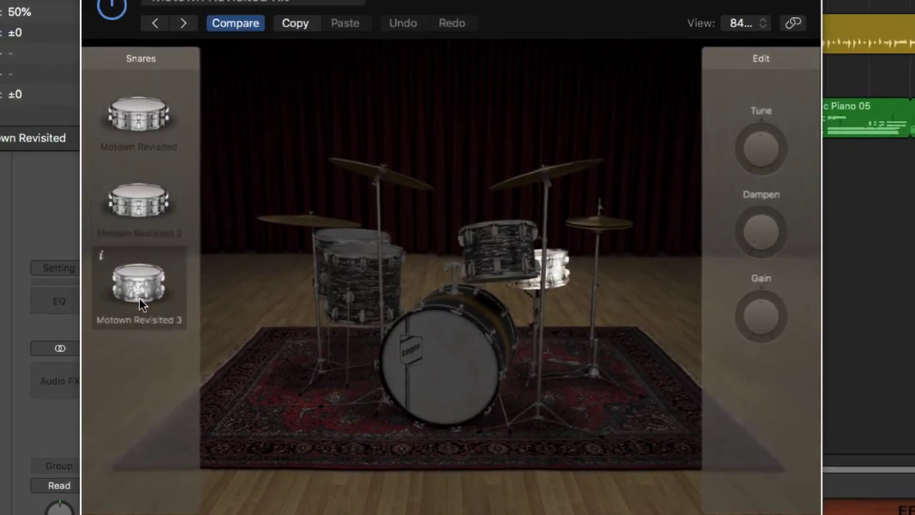
Step: Try tuning the snare up to +500 cent and dampening it by 30%, reset both values and close the kit editor
{"action": "left_click_drag", "start_coordinate": [771, 156], "coordinate": [751, 105]}
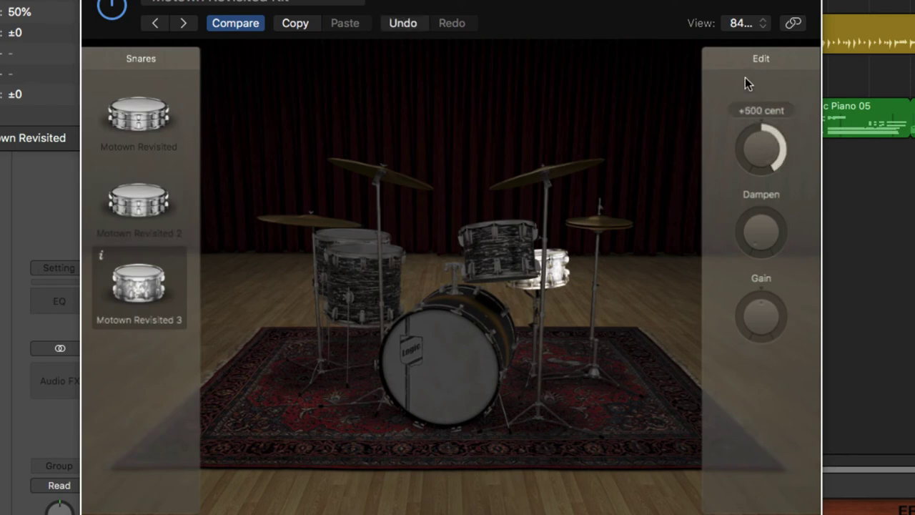
{"action": "left_click_drag", "start_coordinate": [745, 78], "coordinate": [746, 131]}
{"action": "left_click_drag", "start_coordinate": [768, 217], "coordinate": [759, 311]}
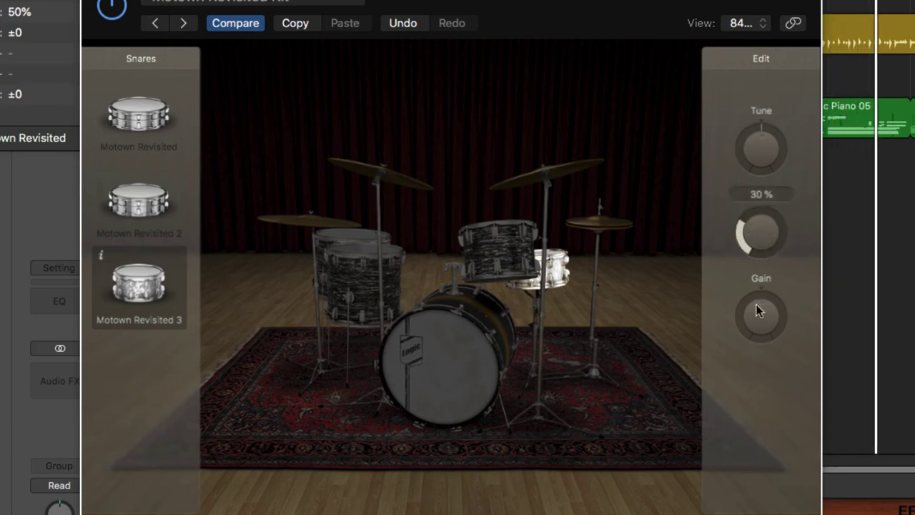
{"action": "left_click_drag", "start_coordinate": [766, 241], "coordinate": [770, 303]}
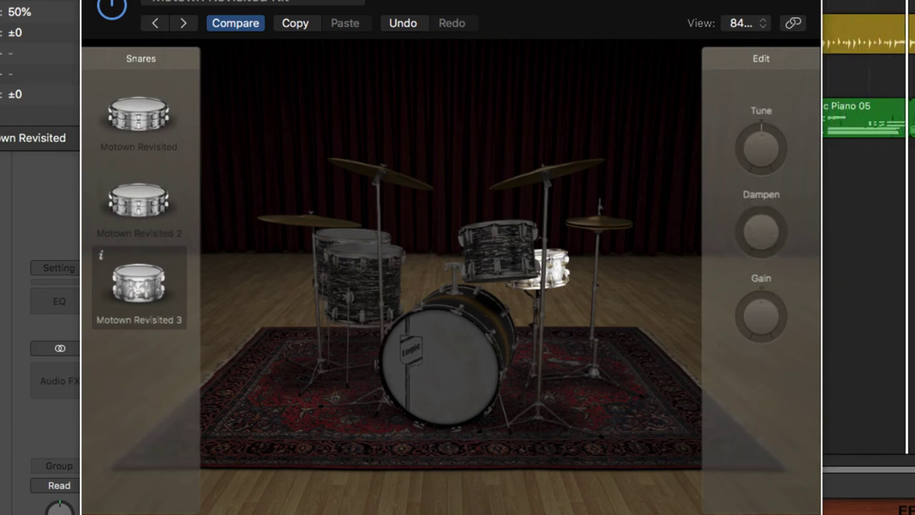
{"action": "key", "text": "super+w"}
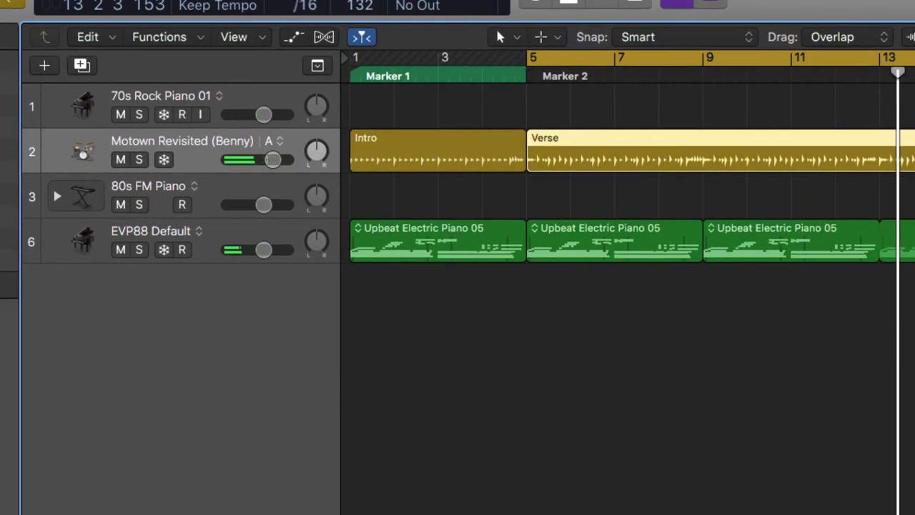
Step: Add a second Drummer track with the Percussion genre and play it together with the Motown drums
{"action": "left_click", "coordinate": [474, 453]}
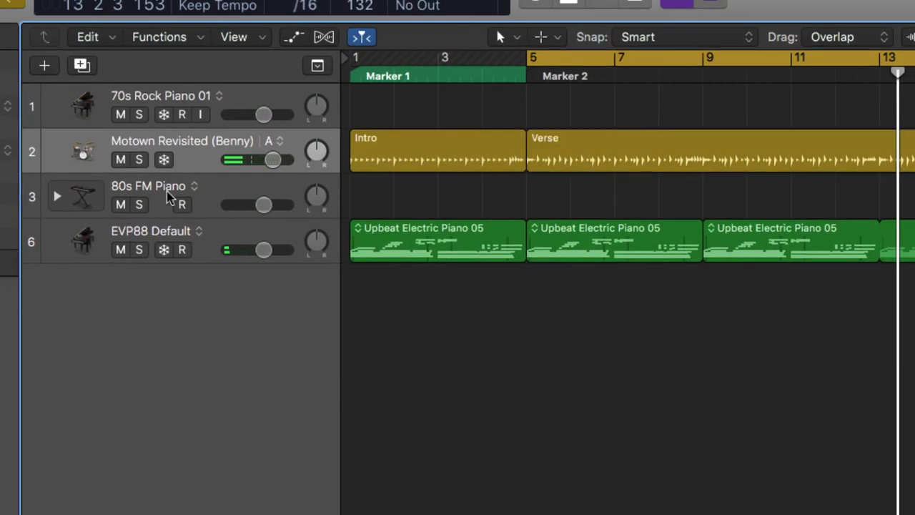
{"action": "left_click", "coordinate": [43, 67]}
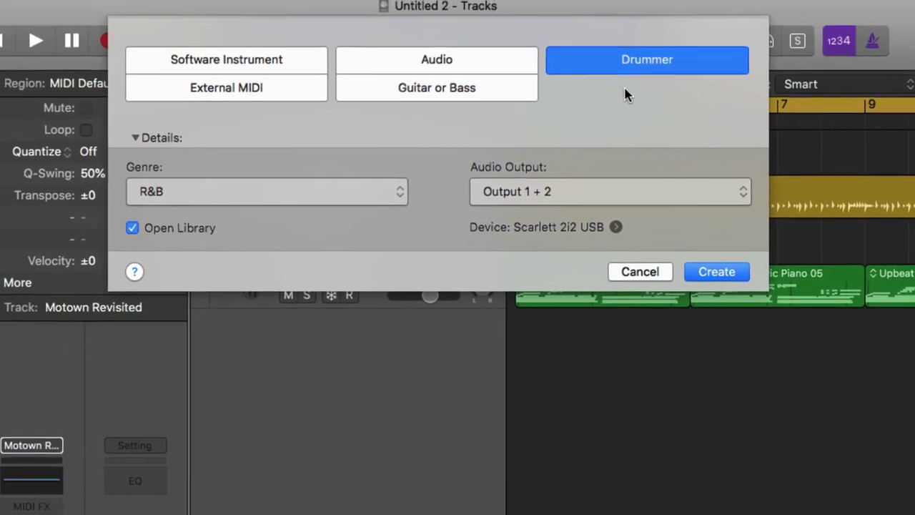
{"action": "left_click", "coordinate": [174, 199]}
{"action": "left_click", "coordinate": [191, 237]}
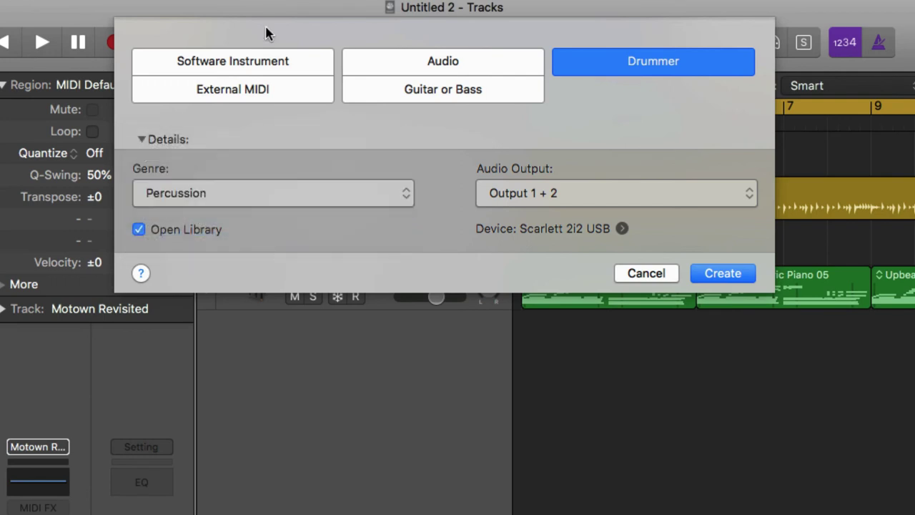
{"action": "left_click", "coordinate": [728, 276]}
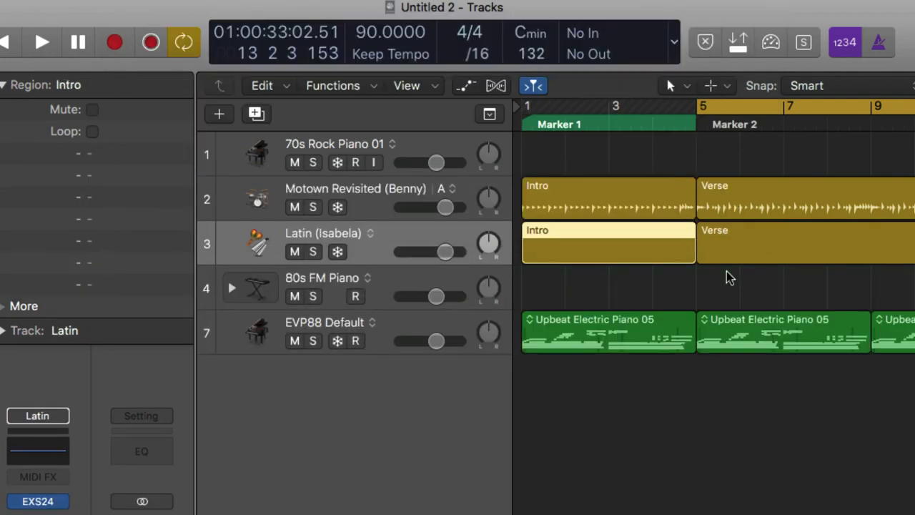
{"action": "key", "text": "space"}
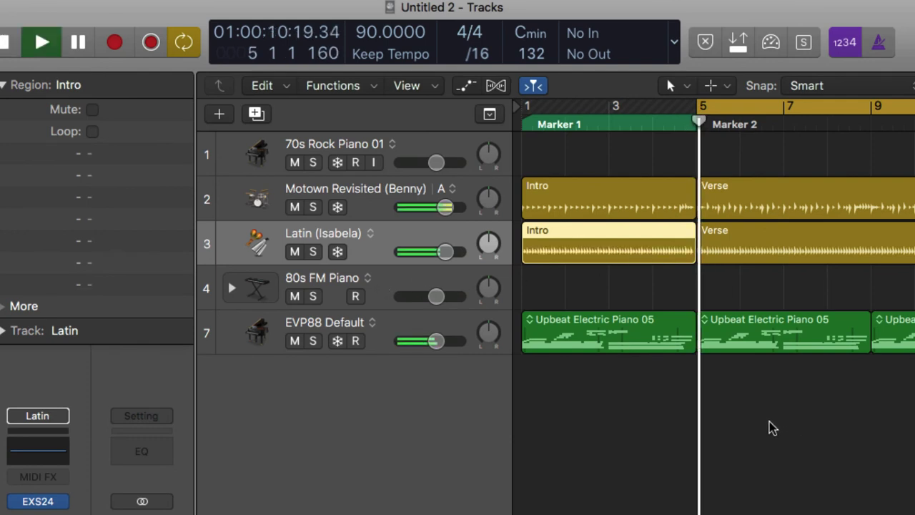
Step: Select the Latin percussion track's Verse region and move its performance to the simplest end of the XY pad
{"action": "left_click", "coordinate": [730, 436]}
{"action": "left_click", "coordinate": [384, 256]}
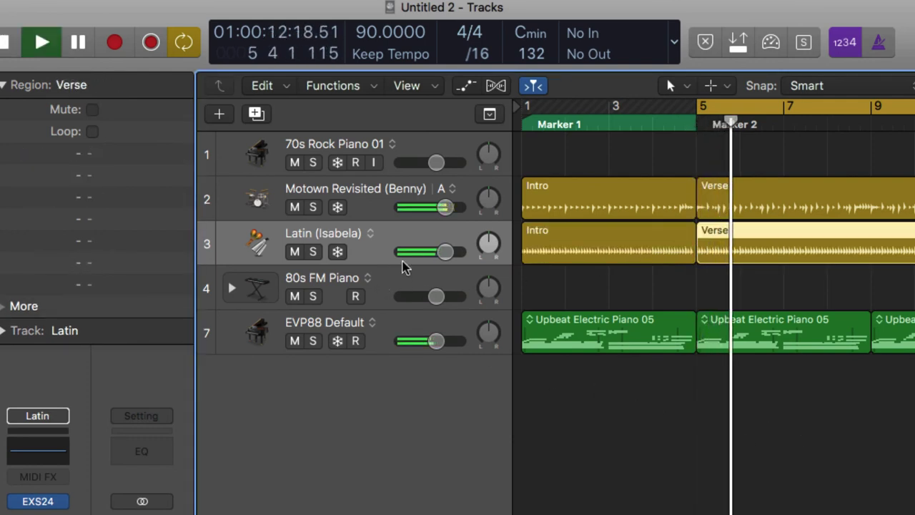
{"action": "left_click", "coordinate": [799, 303]}
{"action": "left_click", "coordinate": [824, 254]}
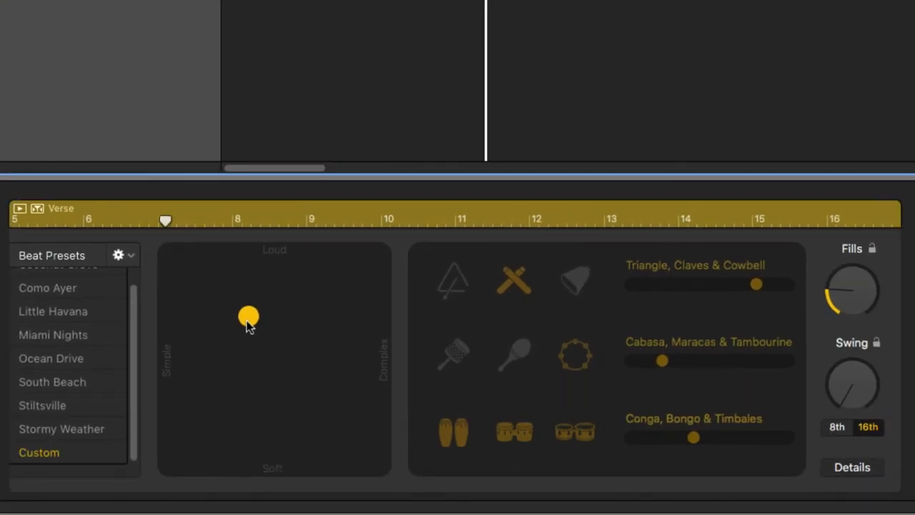
{"action": "left_click_drag", "start_coordinate": [247, 323], "coordinate": [171, 331]}
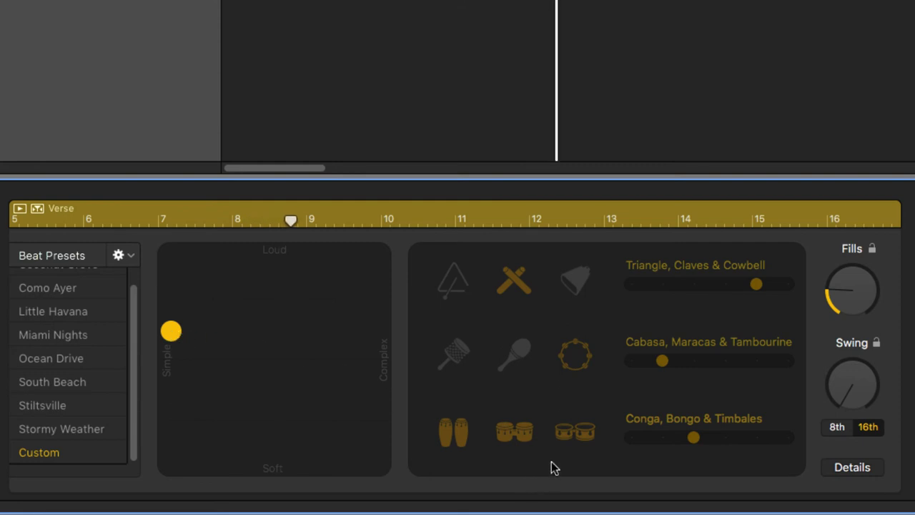
Step: Enable the cowbell, triangle, maracas and cabasa in the Verse percussion and raise Fills to the maximum
{"action": "left_click", "coordinate": [563, 299]}
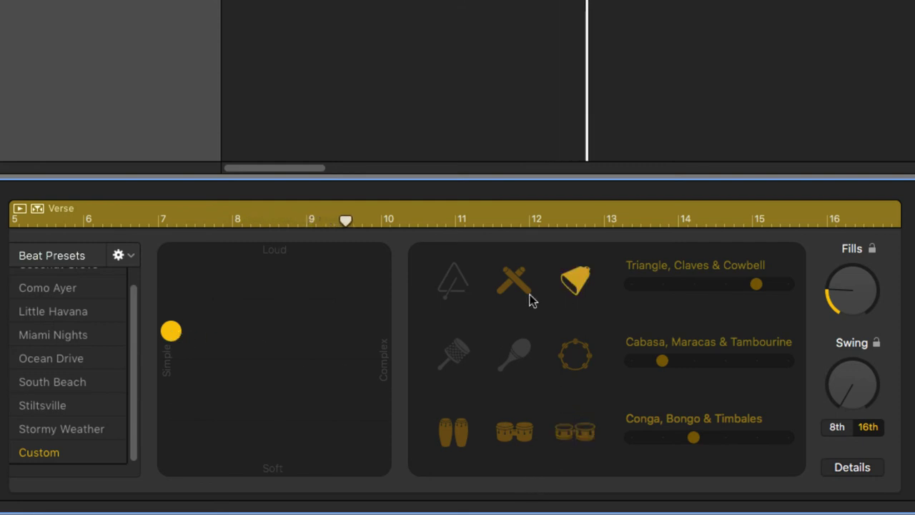
{"action": "left_click", "coordinate": [461, 286]}
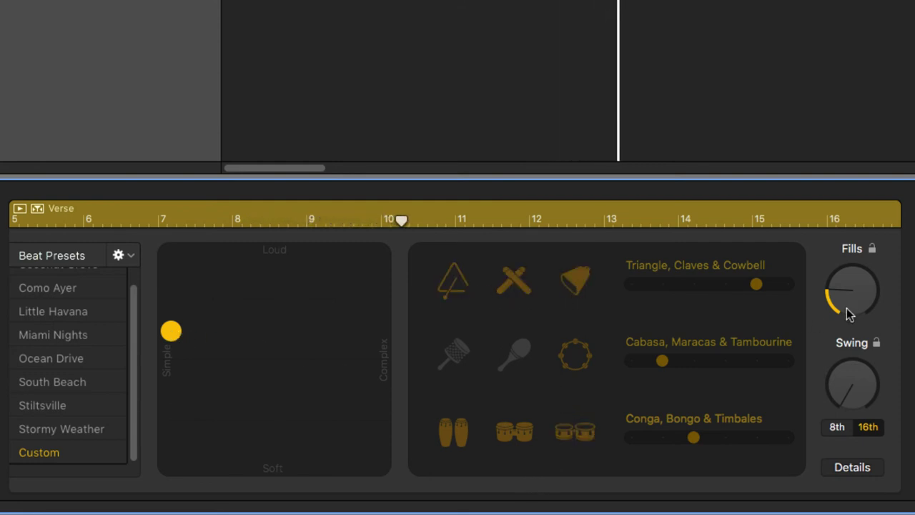
{"action": "left_click_drag", "start_coordinate": [846, 259], "coordinate": [797, 86]}
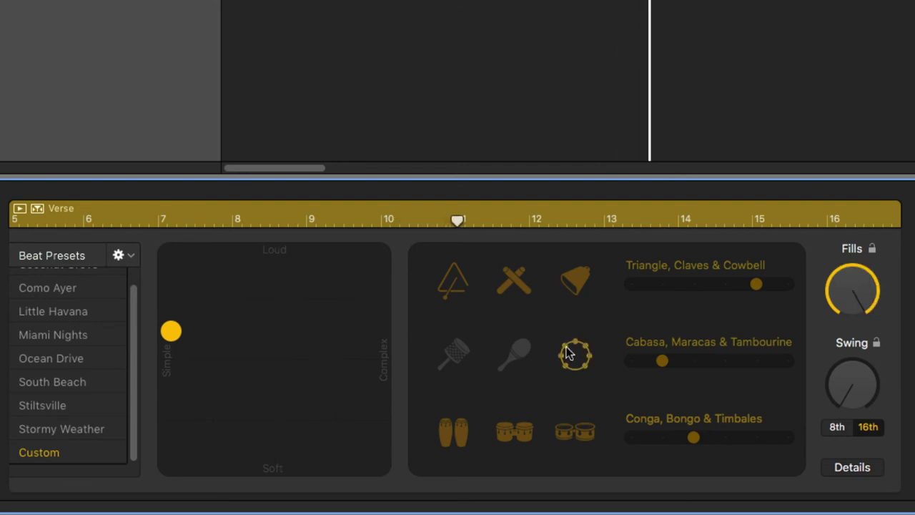
{"action": "left_click", "coordinate": [507, 359]}
{"action": "left_click", "coordinate": [446, 355]}
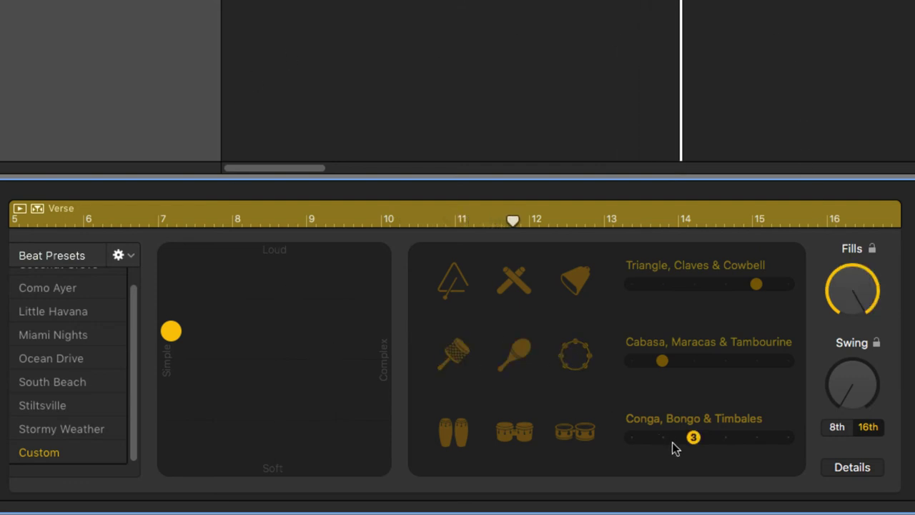
Step: Set Conga, Bongo & Timbales to its highest pattern variation and give the percussion a light 16th-note swing matching the Motown Verse
{"action": "left_click", "coordinate": [787, 437]}
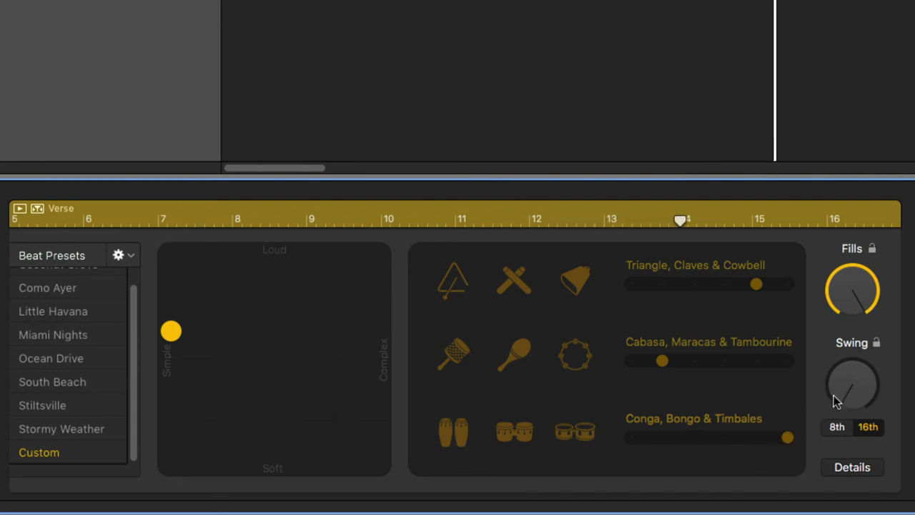
{"action": "left_click_drag", "start_coordinate": [834, 396], "coordinate": [829, 359]}
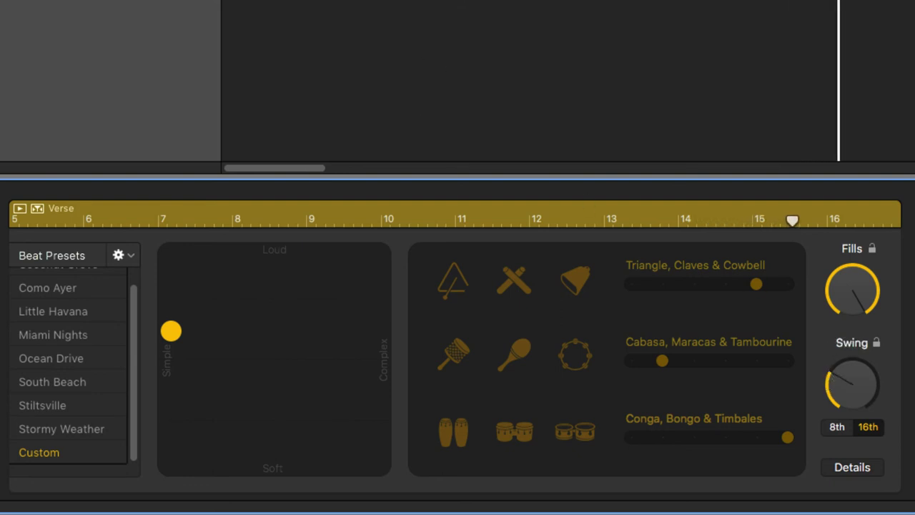
{"action": "key", "text": "Down"}
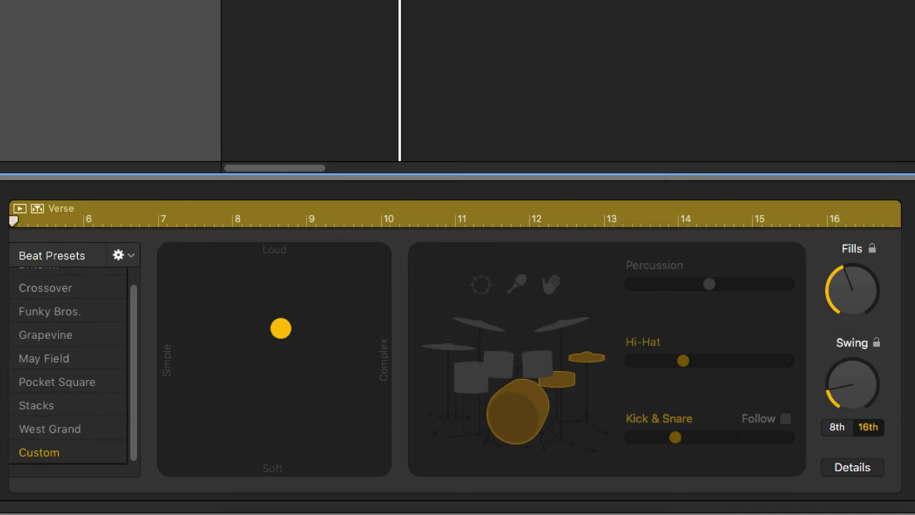
{"action": "key", "text": "Up"}
{"action": "left_click_drag", "start_coordinate": [837, 379], "coordinate": [840, 399]}
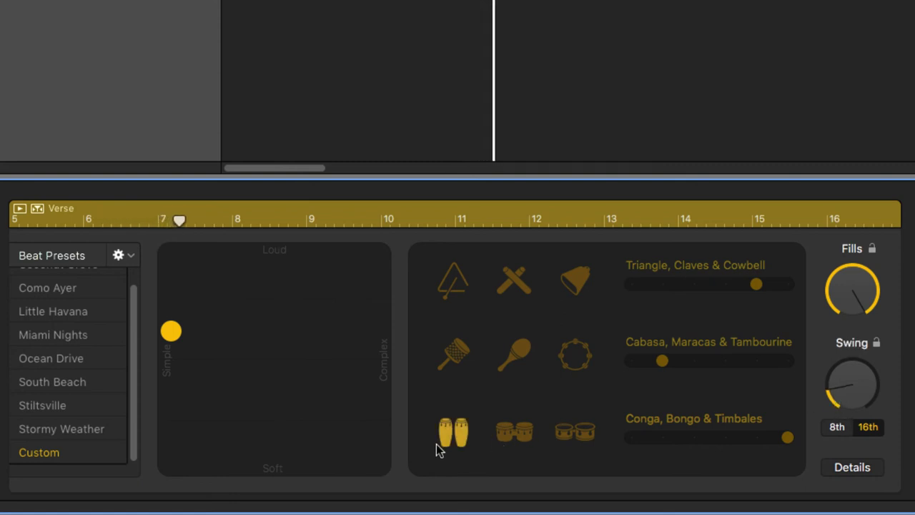
Step: Turn off the congas, bongos, maracas and triangle in the Verse percussion
{"action": "left_click", "coordinate": [450, 435]}
{"action": "left_click", "coordinate": [515, 436]}
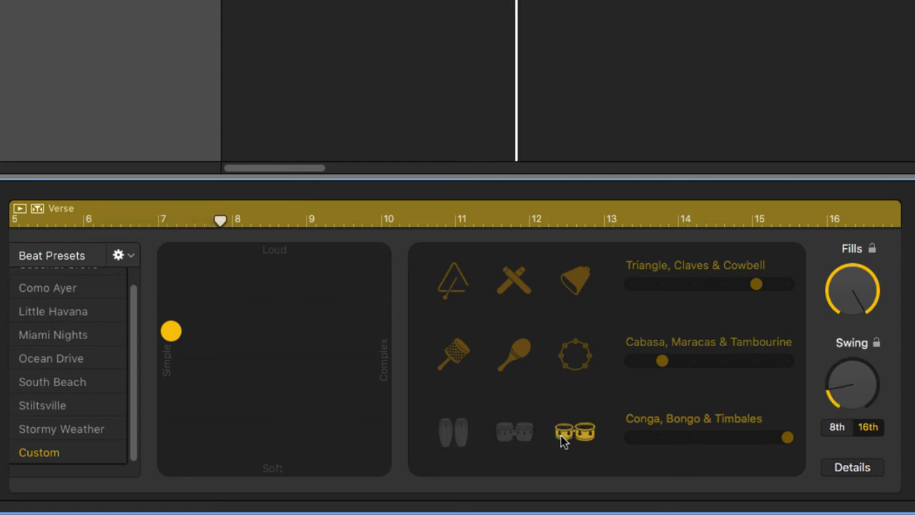
{"action": "left_click", "coordinate": [515, 359]}
{"action": "left_click", "coordinate": [443, 285]}
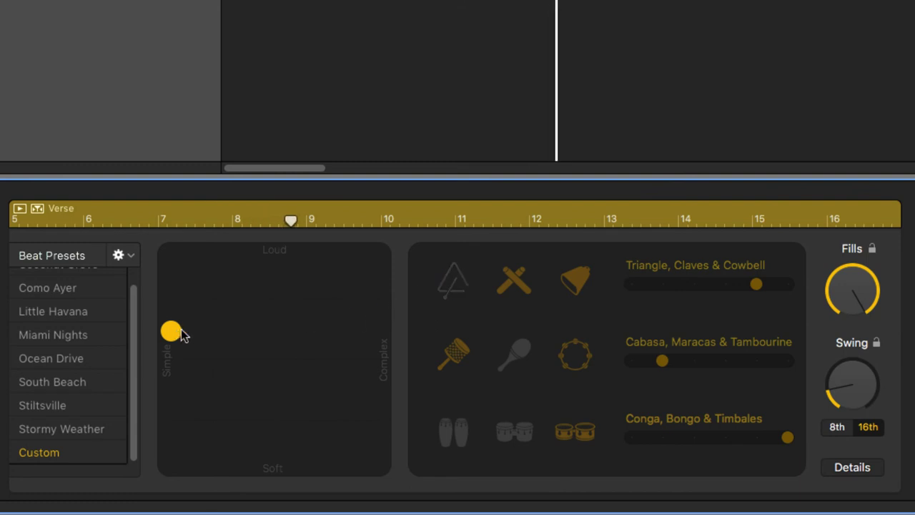
Step: Move the Verse percussion to a loud, highly complex performance and turn the bongos and maracas back on
{"action": "left_click_drag", "start_coordinate": [180, 331], "coordinate": [386, 296]}
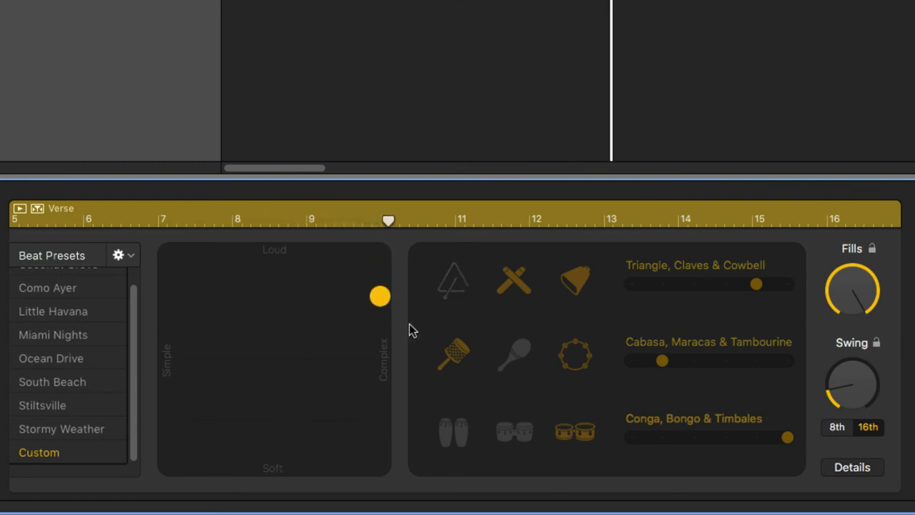
{"action": "left_click", "coordinate": [515, 428]}
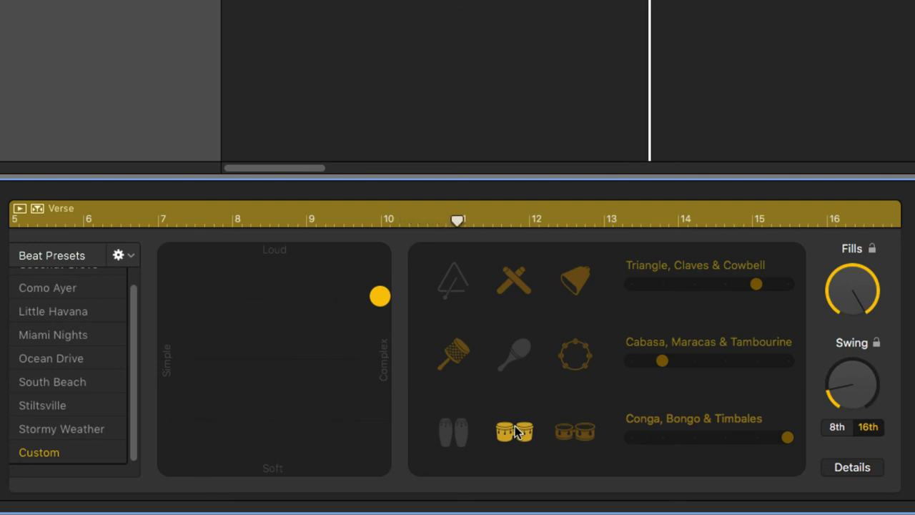
{"action": "left_click", "coordinate": [520, 353]}
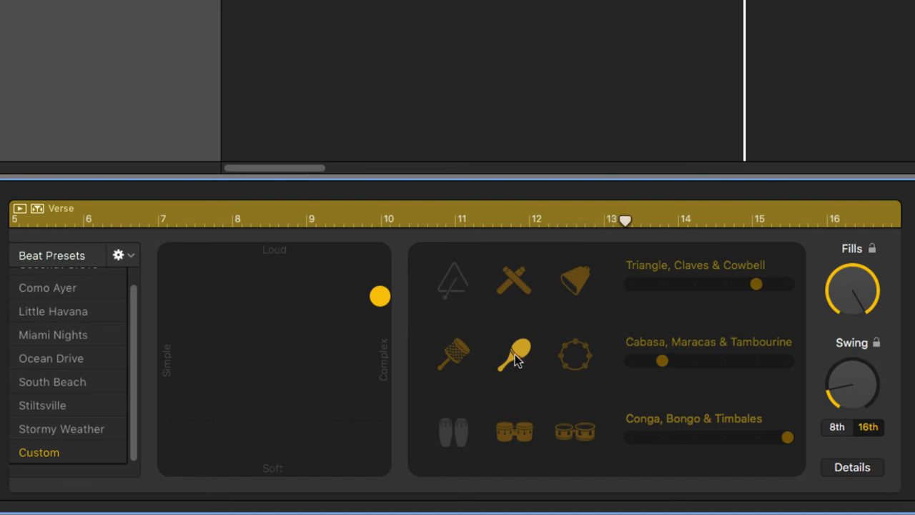
Step: Show the Latin percussion's Smart Controls and set Ambience to 37%
{"action": "key", "text": "b"}
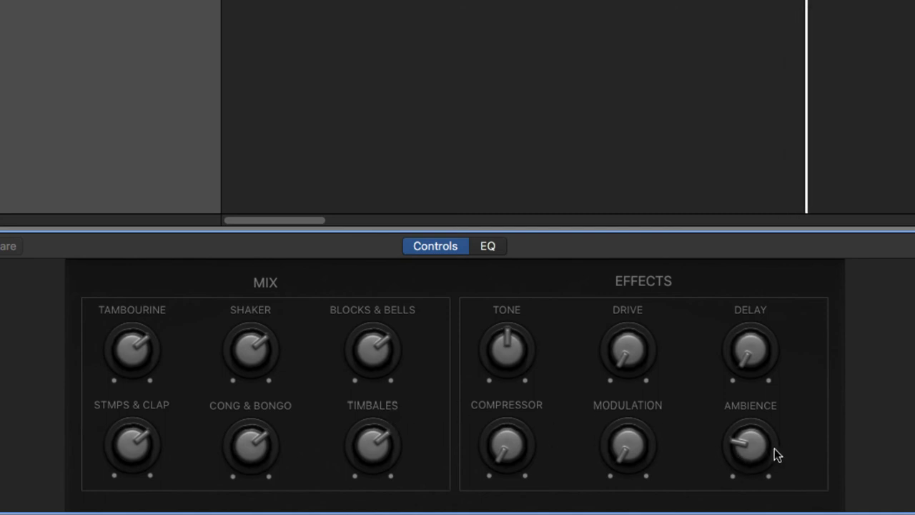
{"action": "left_click_drag", "start_coordinate": [774, 448], "coordinate": [732, 378]}
{"action": "mouse_move", "coordinate": [744, 442]}
{"action": "left_mouse_down"}
{"action": "mouse_move", "coordinate": [748, 465]}
{"action": "mouse_move", "coordinate": [750, 434]}
{"action": "mouse_move", "coordinate": [745, 449]}
{"action": "mouse_move", "coordinate": [740, 425]}
{"action": "mouse_move", "coordinate": [748, 445]}
{"action": "left_mouse_up"}
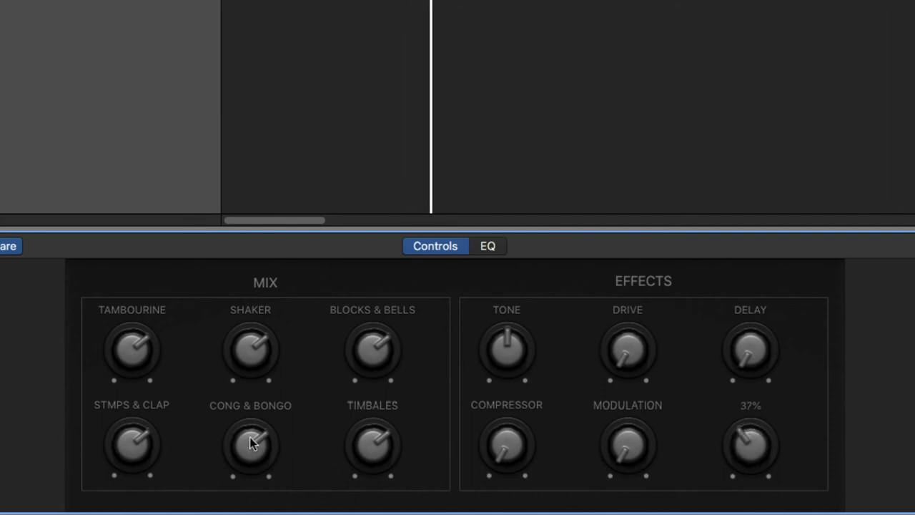
Step: Lower the percussion's Conga & Bongo level to below -8 dB and set its Timbales level to -11 dB
{"action": "left_click_drag", "start_coordinate": [253, 439], "coordinate": [256, 491]}
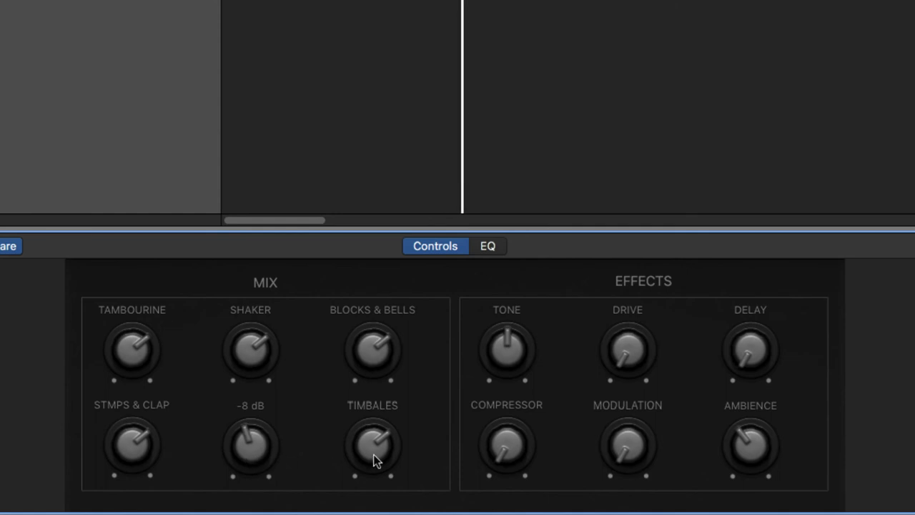
{"action": "mouse_move", "coordinate": [374, 458]}
{"action": "left_mouse_down"}
{"action": "mouse_move", "coordinate": [364, 453]}
{"action": "mouse_move", "coordinate": [368, 465]}
{"action": "left_mouse_up"}
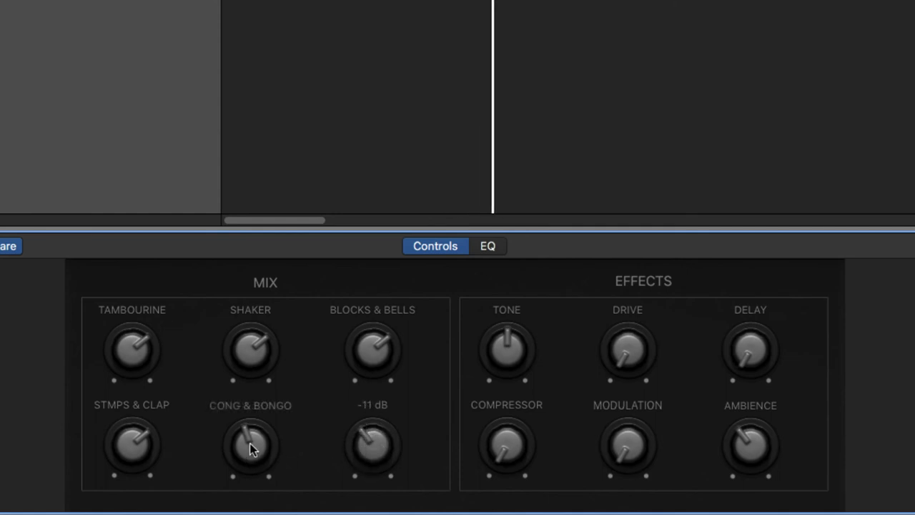
{"action": "mouse_move", "coordinate": [248, 445]}
{"action": "left_mouse_down"}
{"action": "mouse_move", "coordinate": [257, 460]}
{"action": "mouse_move", "coordinate": [247, 443]}
{"action": "left_mouse_up"}
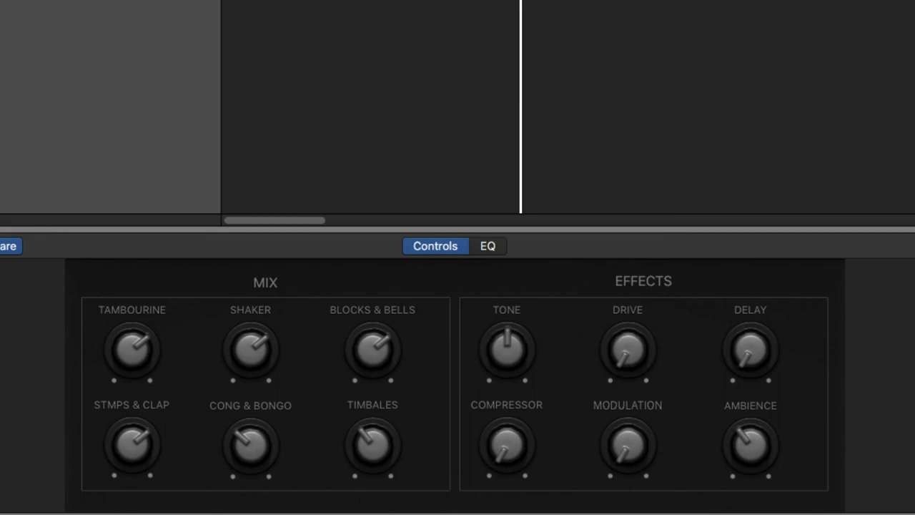
Step: Add one software instrument track with an empty channel strip and place it below the EVP88 Default track
{"action": "key", "text": "Up"}
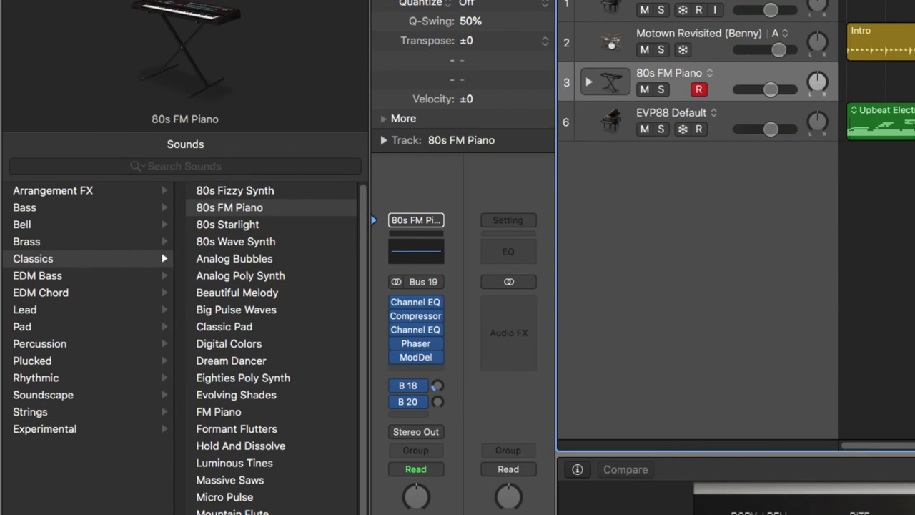
{"action": "key", "text": "alt+super+n"}
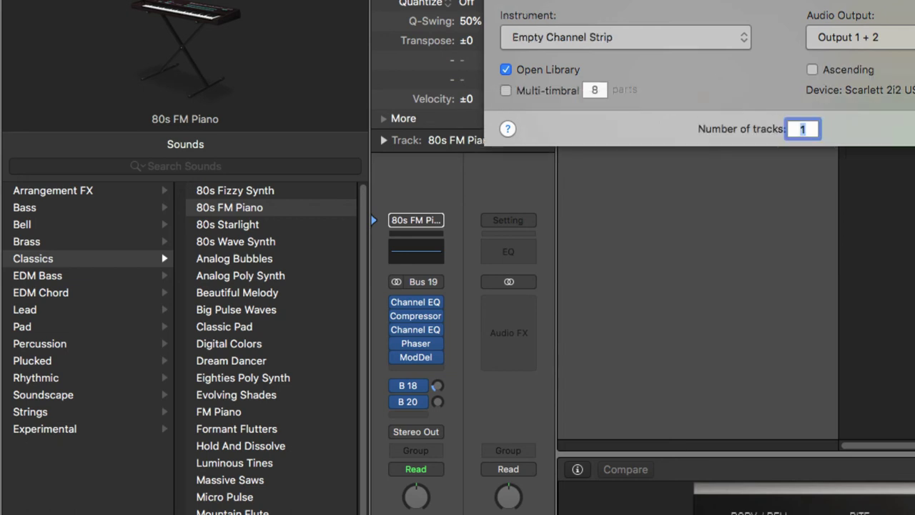
{"action": "key", "text": "Return"}
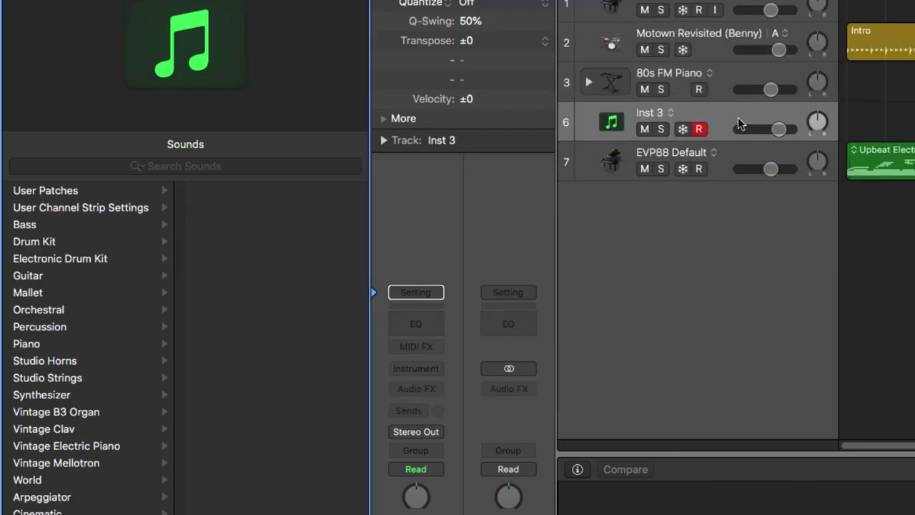
{"action": "left_click_drag", "start_coordinate": [738, 118], "coordinate": [725, 208]}
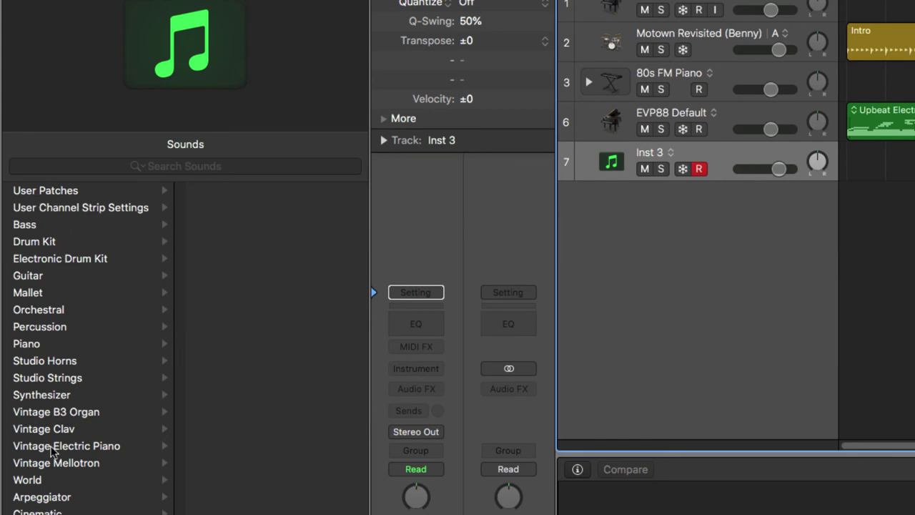
Step: Look through the vintage keyboard, Mellotron, Synthesizer, Studio Horns and Studio Strings sound categories for the new track
{"action": "left_click", "coordinate": [71, 414]}
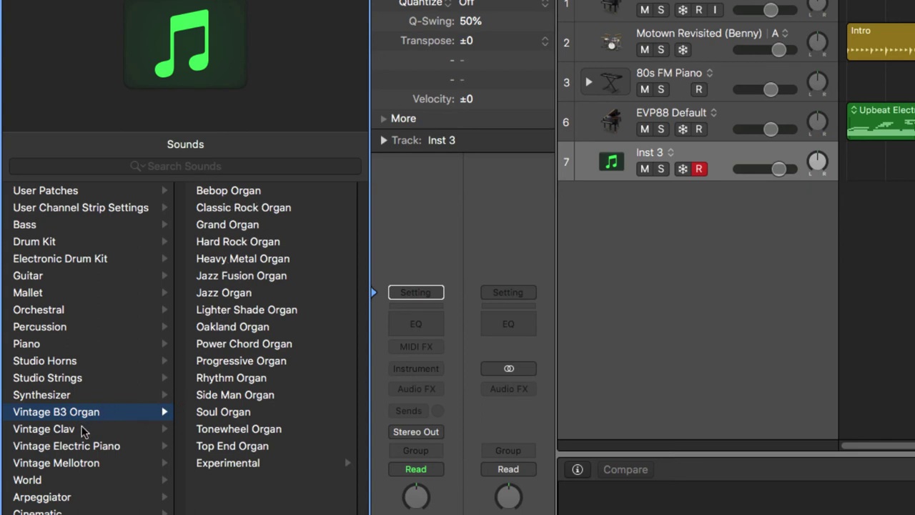
{"action": "left_click", "coordinate": [109, 464]}
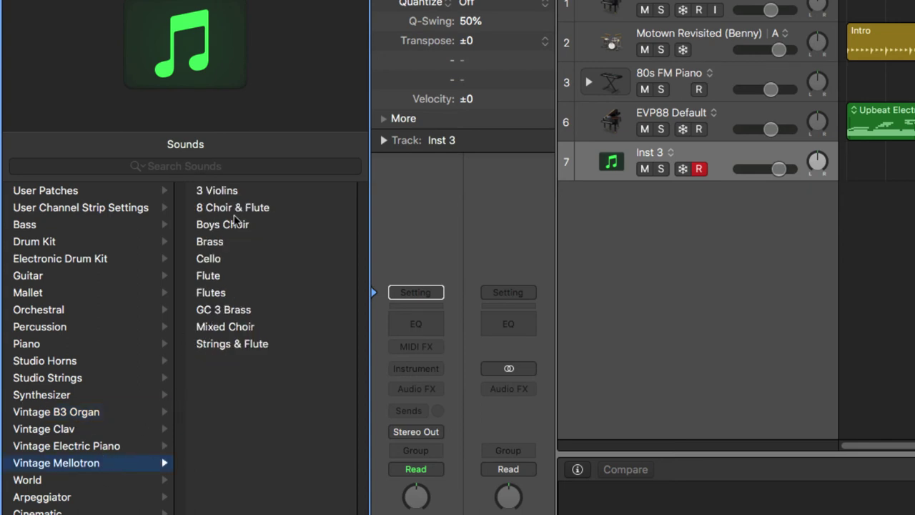
{"action": "left_click", "coordinate": [91, 448]}
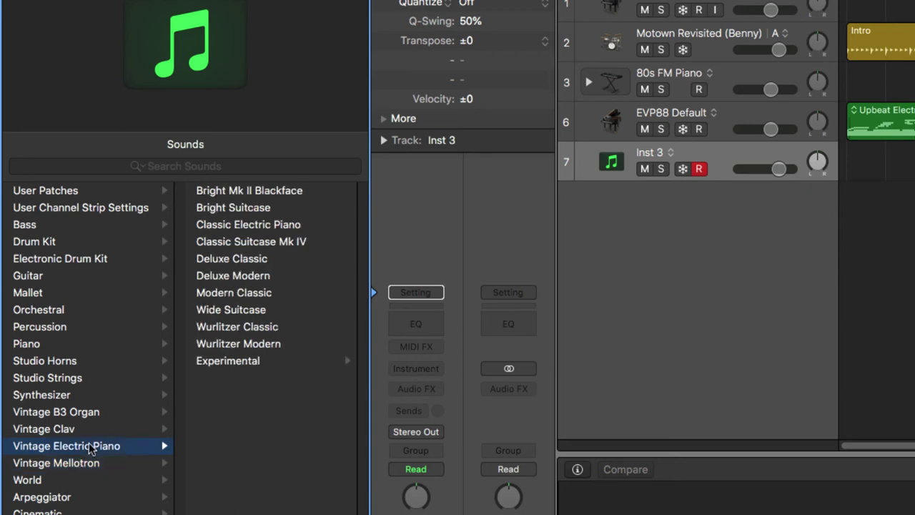
{"action": "left_click", "coordinate": [68, 430]}
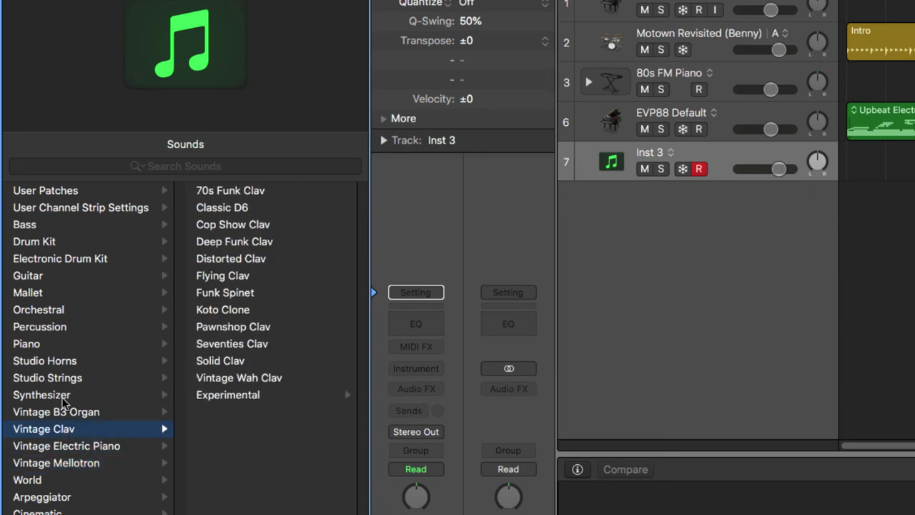
{"action": "left_click", "coordinate": [63, 399]}
{"action": "left_click", "coordinate": [60, 381]}
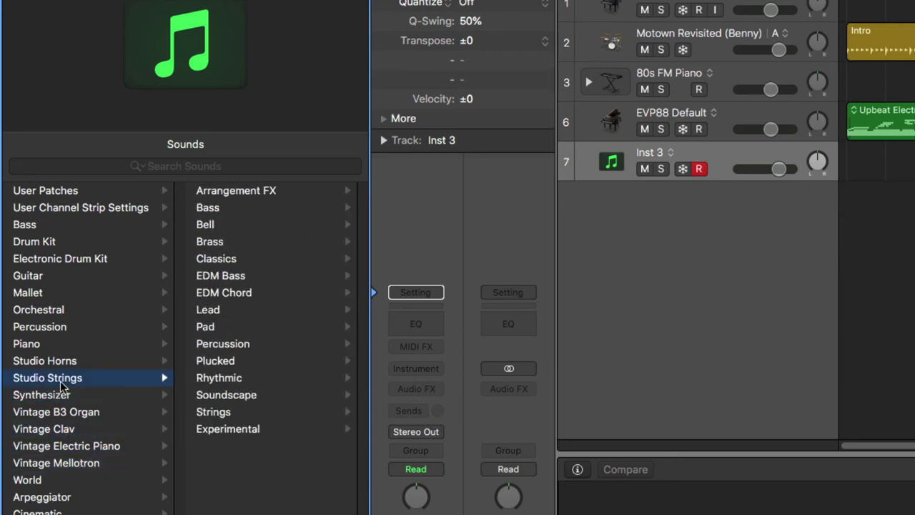
{"action": "left_click", "coordinate": [71, 363]}
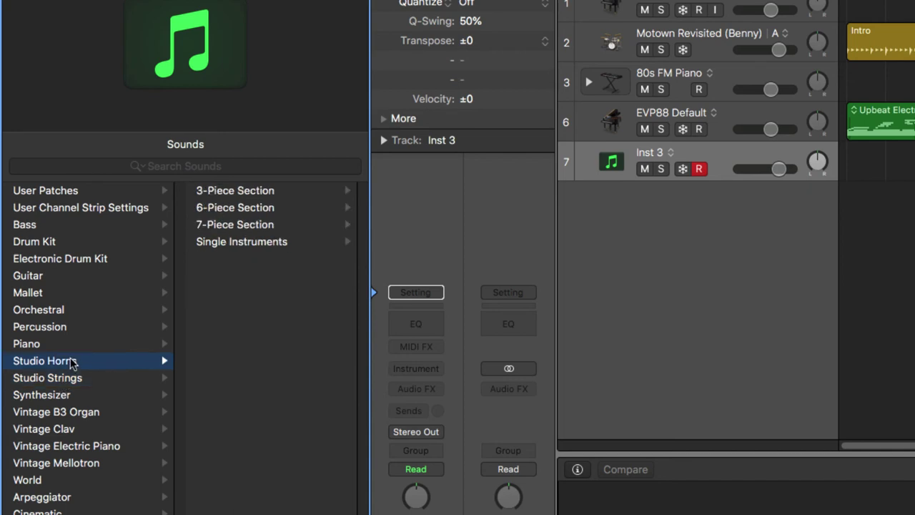
{"action": "left_click", "coordinate": [80, 379]}
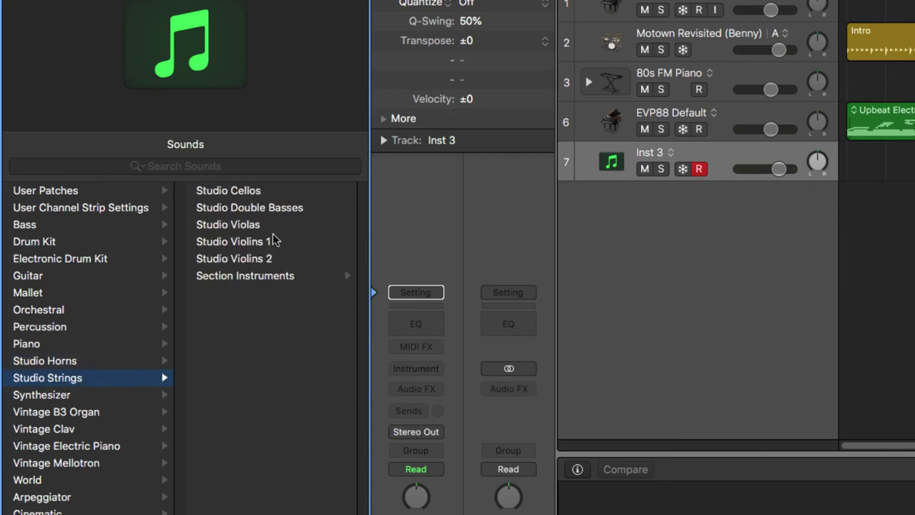
Step: Try the Studio Violins 1 patch on the electric piano track during playback and undo the patch change
{"action": "left_click", "coordinate": [255, 245]}
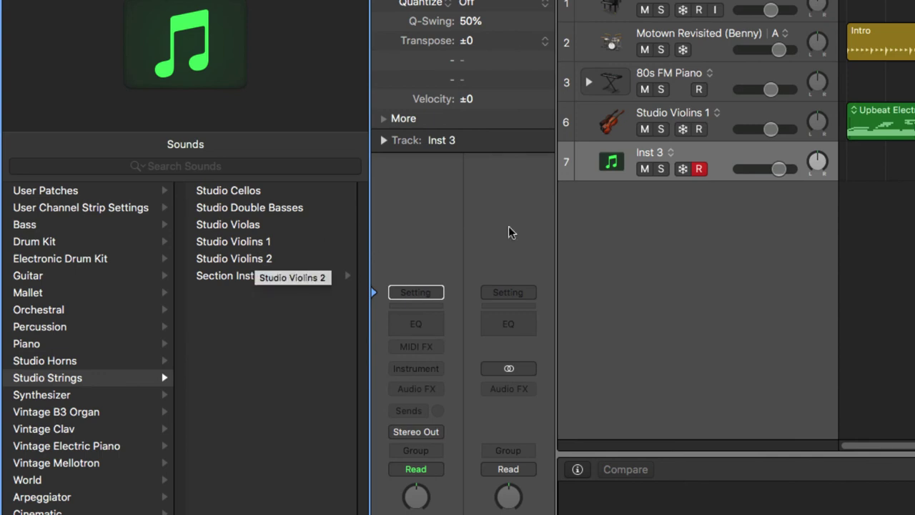
{"action": "key", "text": "space"}
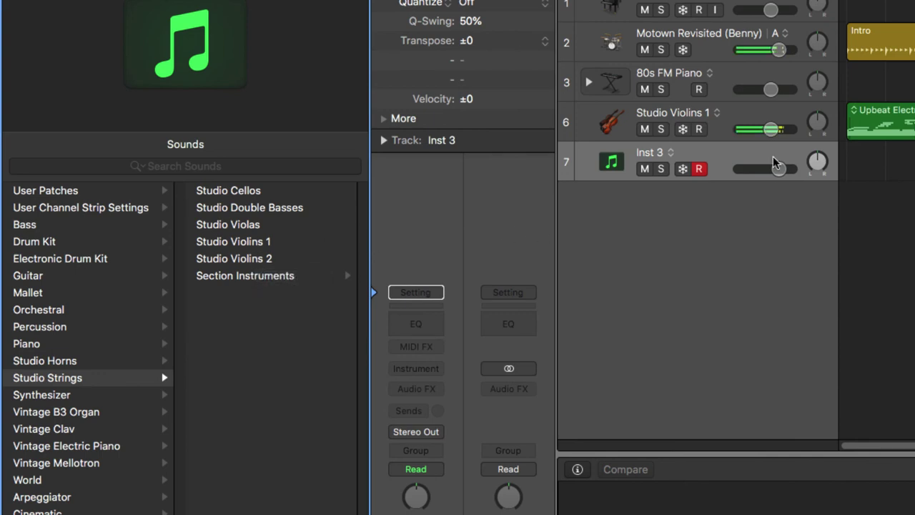
{"action": "left_click", "coordinate": [734, 120]}
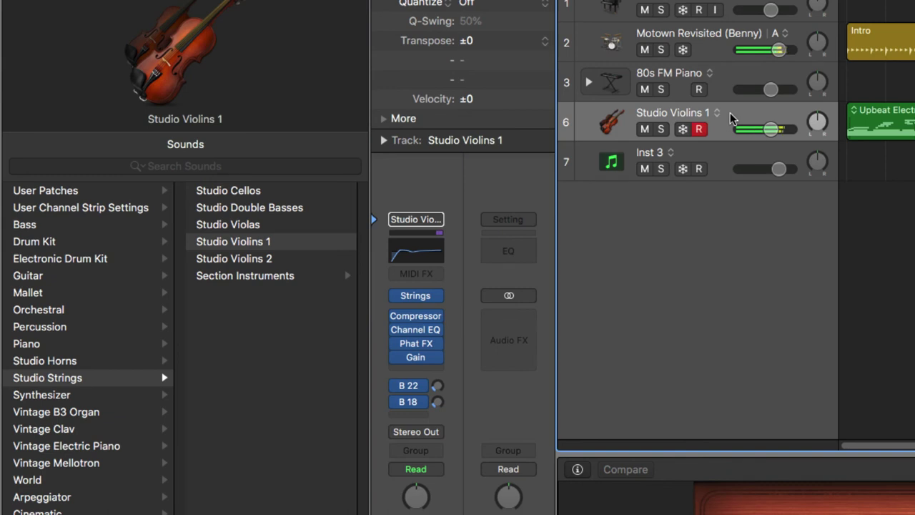
{"action": "key", "text": "space"}
{"action": "key", "text": "super+z"}
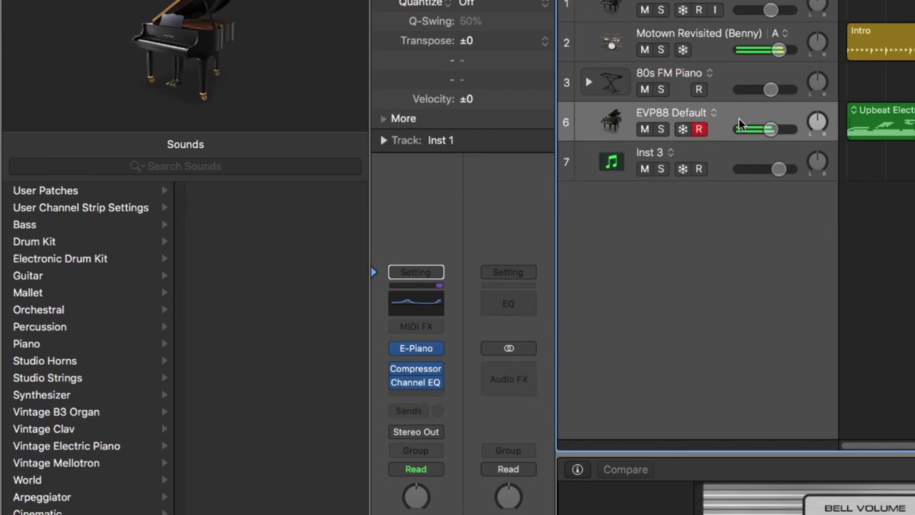
Step: Mute the EVP88 Default track and load the Mississippi Joint 7-piece Studio Horns patch on the empty instrument track
{"action": "left_click", "coordinate": [694, 150]}
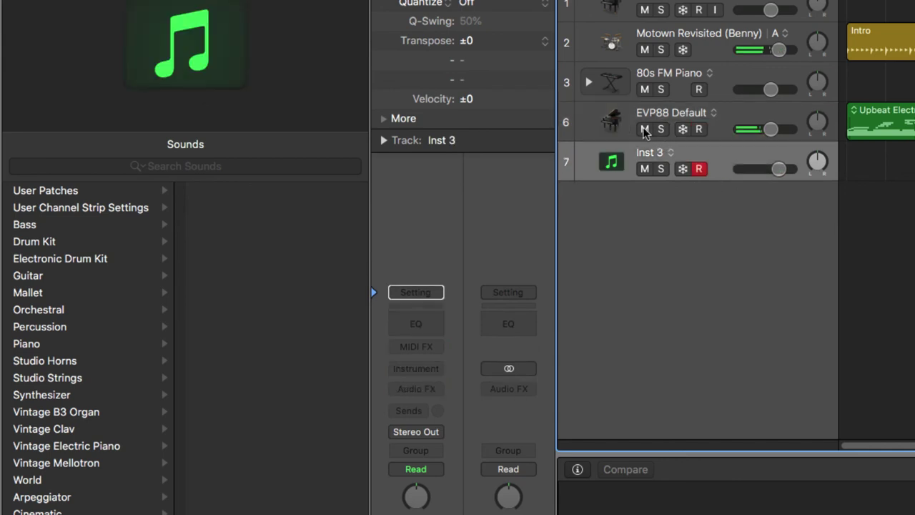
{"action": "left_click", "coordinate": [645, 129]}
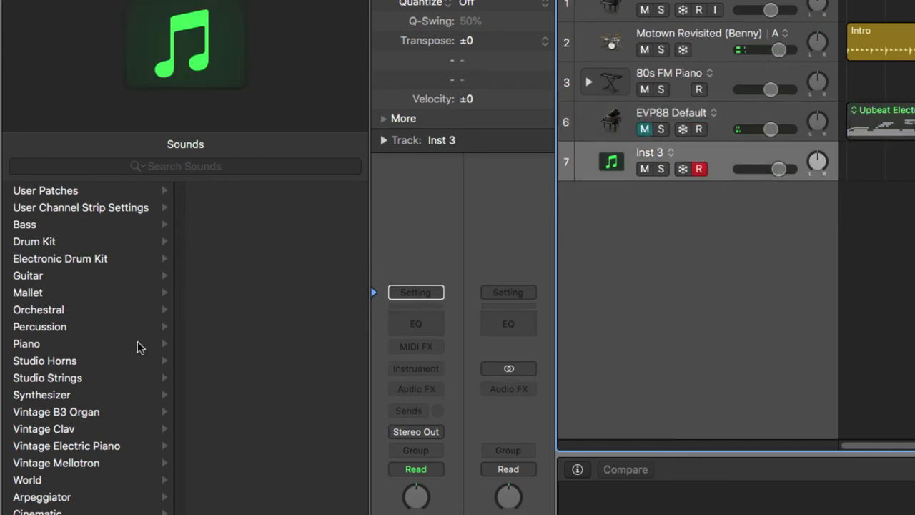
{"action": "left_click", "coordinate": [80, 363]}
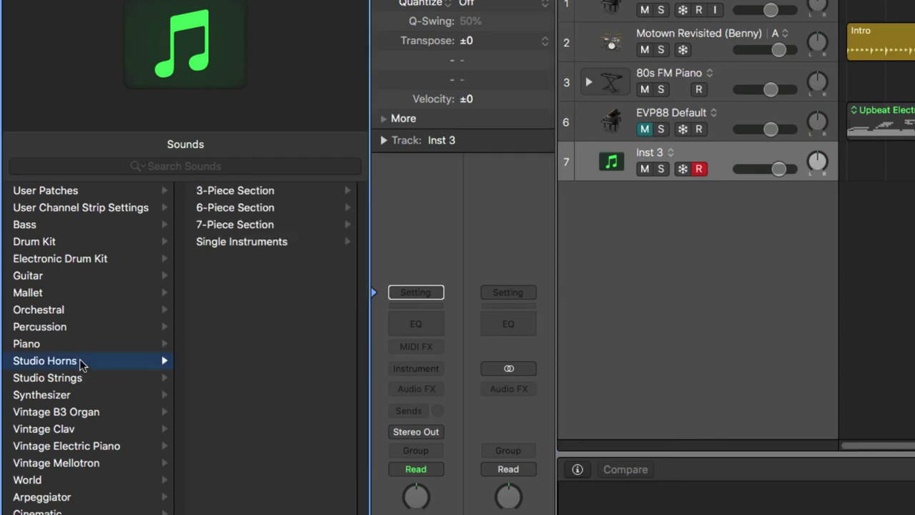
{"action": "left_click", "coordinate": [257, 226]}
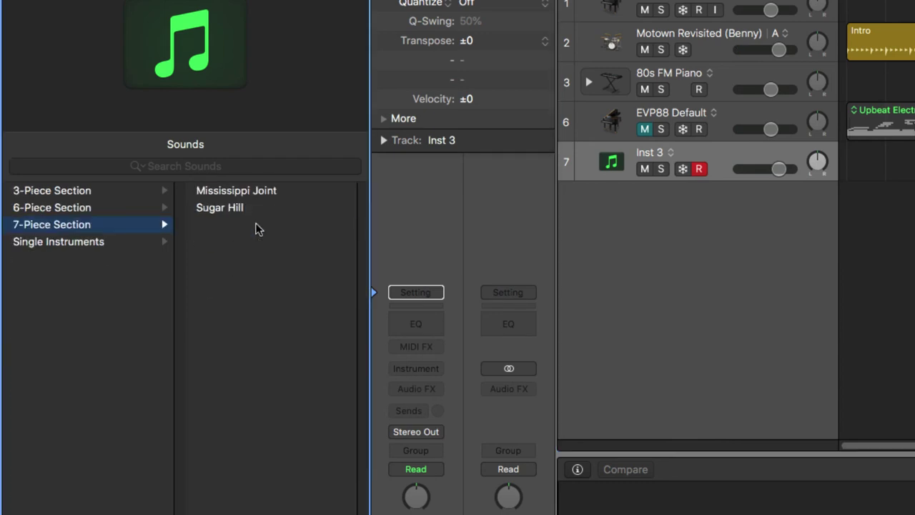
{"action": "left_click", "coordinate": [286, 193]}
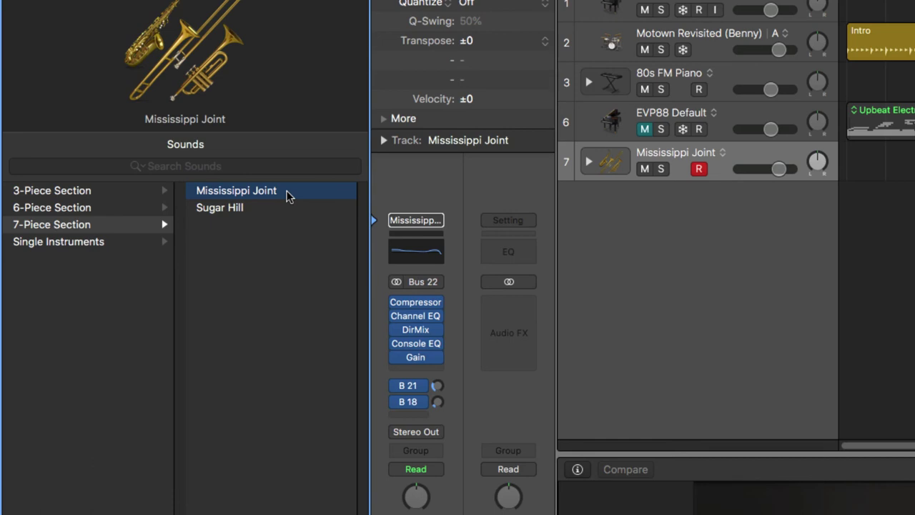
Step: Enlarge the horns' Smart Controls, show the keyswitches and try the Expressive Short, Staccato, Fall Long, Fall Medium and Fall Short articulations
{"action": "left_click_drag", "start_coordinate": [843, 456], "coordinate": [833, 327]}
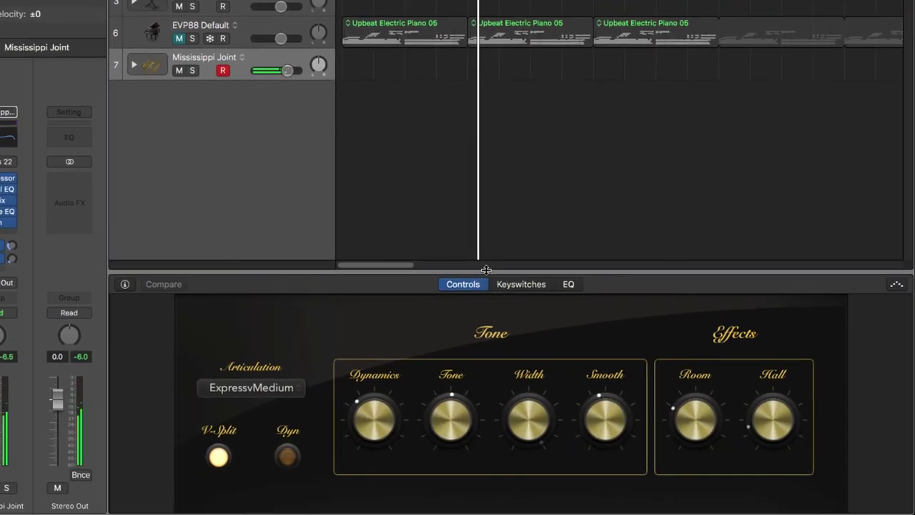
{"action": "left_click", "coordinate": [520, 292]}
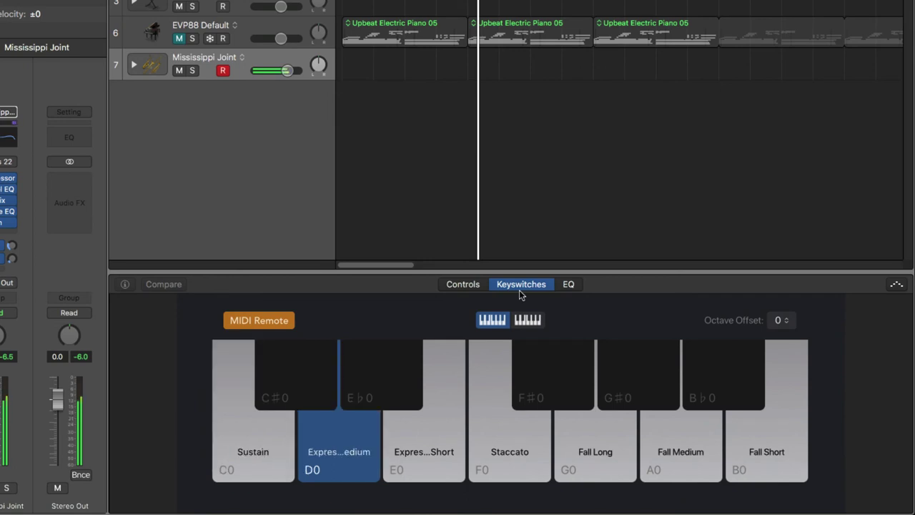
{"action": "left_click", "coordinate": [426, 454]}
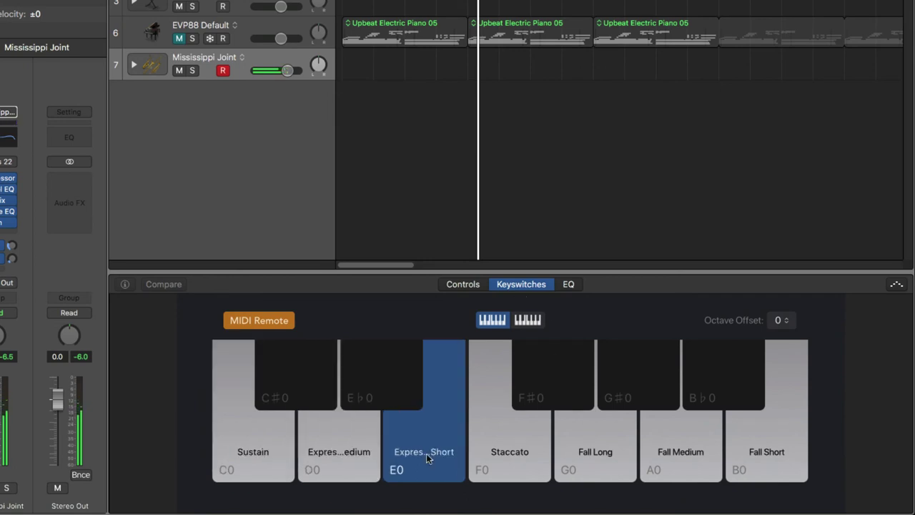
{"action": "left_click", "coordinate": [489, 469]}
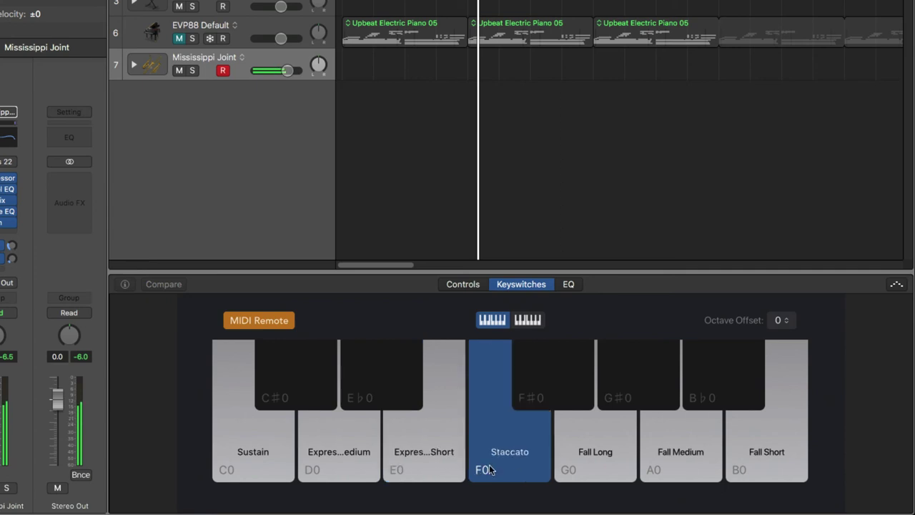
{"action": "left_click", "coordinate": [564, 464]}
{"action": "left_click", "coordinate": [673, 460]}
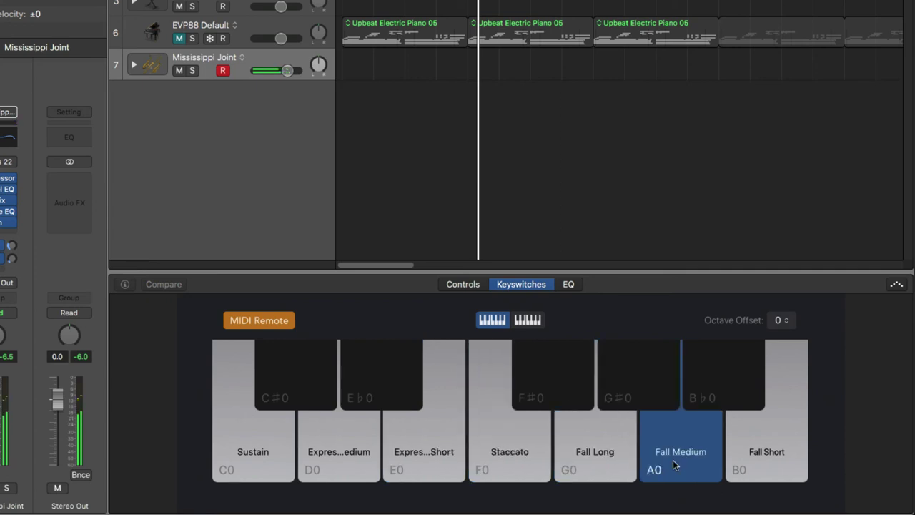
{"action": "left_click", "coordinate": [759, 457]}
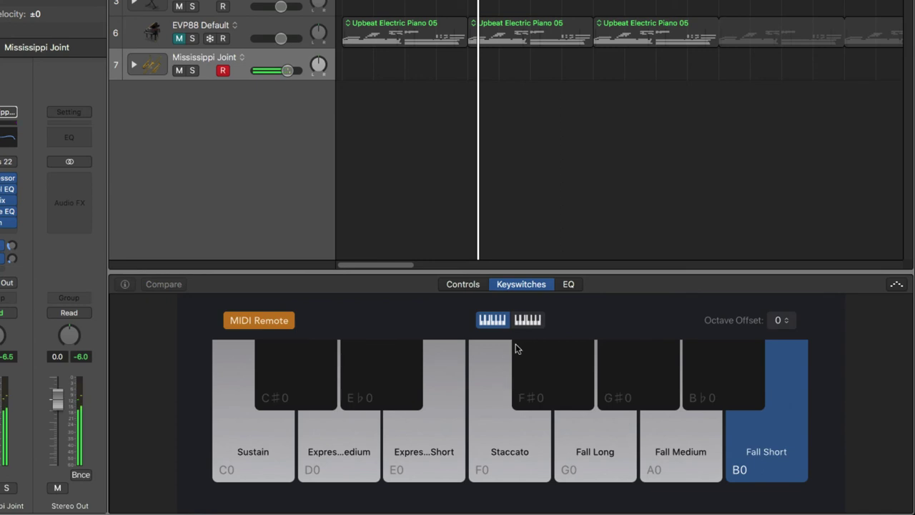
Step: Show the horns' higher keyswitch octave, try Shake / Trill and switch the articulation to Doit
{"action": "left_click", "coordinate": [528, 320]}
{"action": "left_click", "coordinate": [313, 445]}
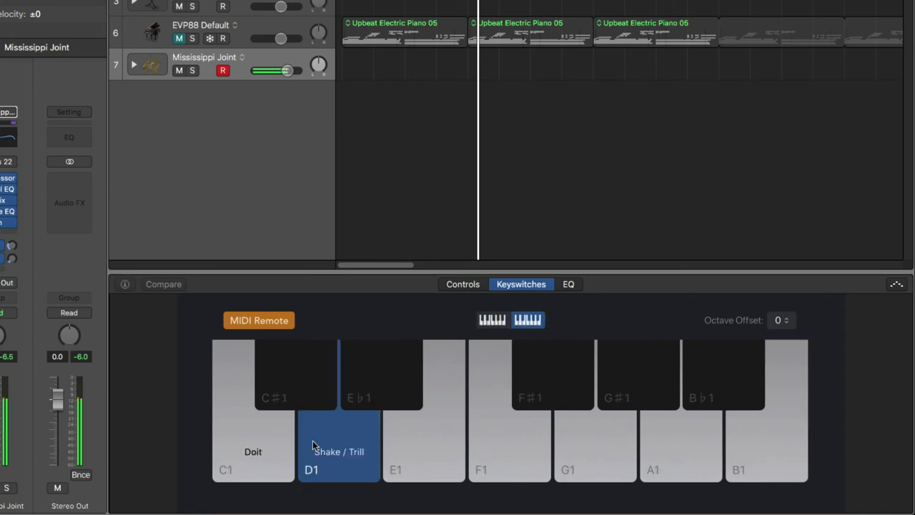
{"action": "left_click", "coordinate": [271, 449]}
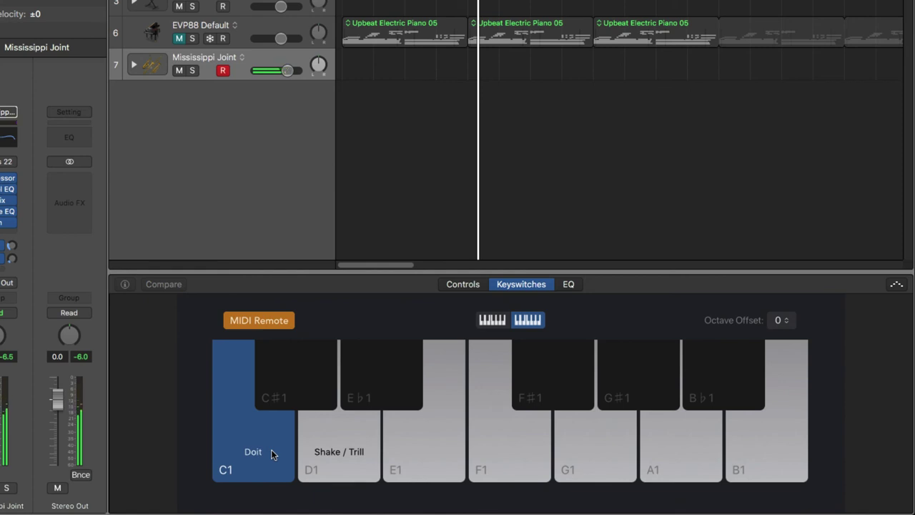
Step: Expand the Mississippi Joint track stack and view its individual sax, trumpet and trombone tracks
{"action": "left_click", "coordinate": [133, 66]}
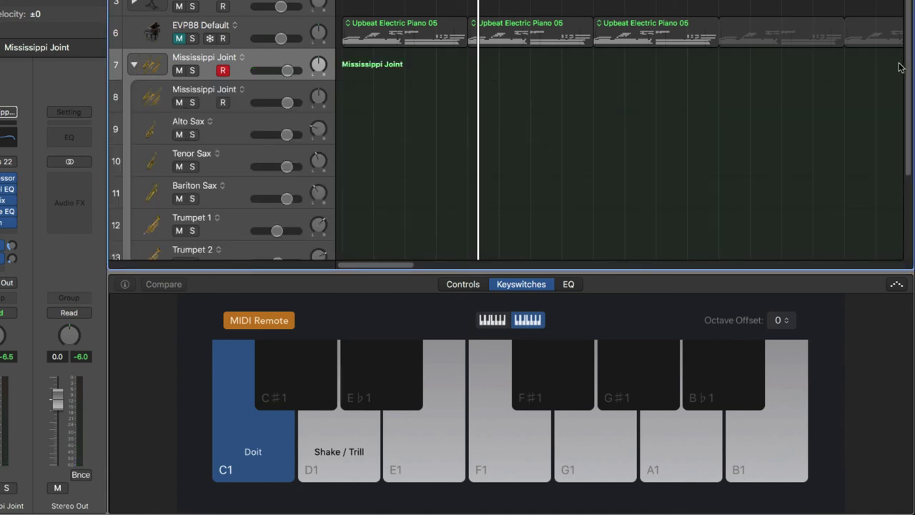
{"action": "scroll", "coordinate": [907, 61], "scroll_direction": "down", "scroll_amount": 5}
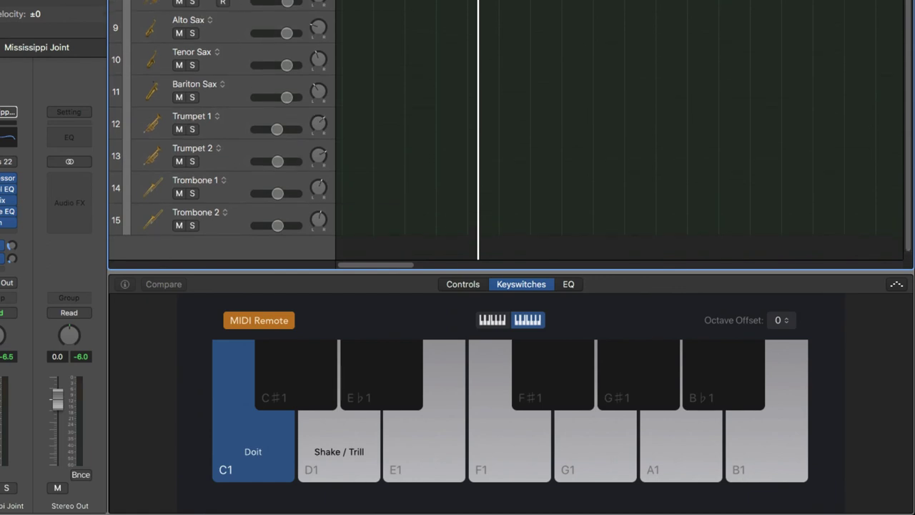
{"action": "key", "text": "super+z"}
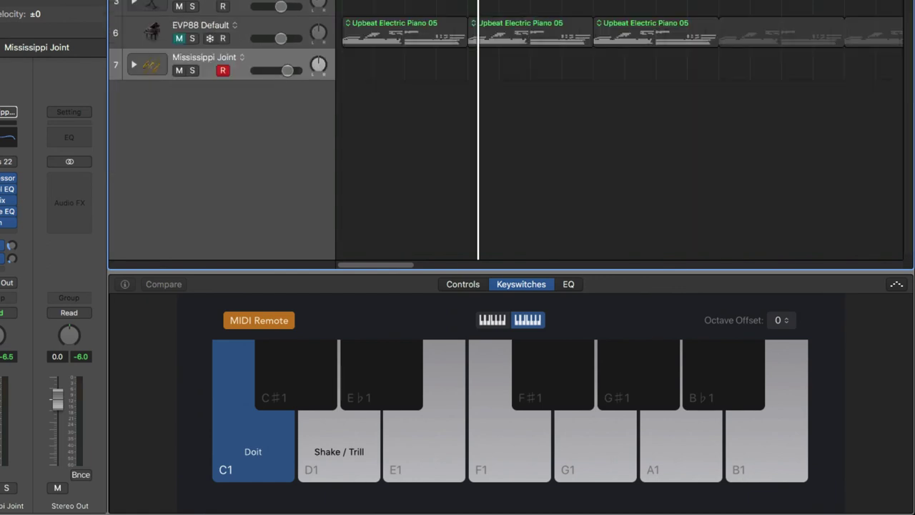
{"action": "left_click", "coordinate": [133, 65]}
{"action": "scroll", "coordinate": [902, 108], "scroll_direction": "down", "scroll_amount": 5}
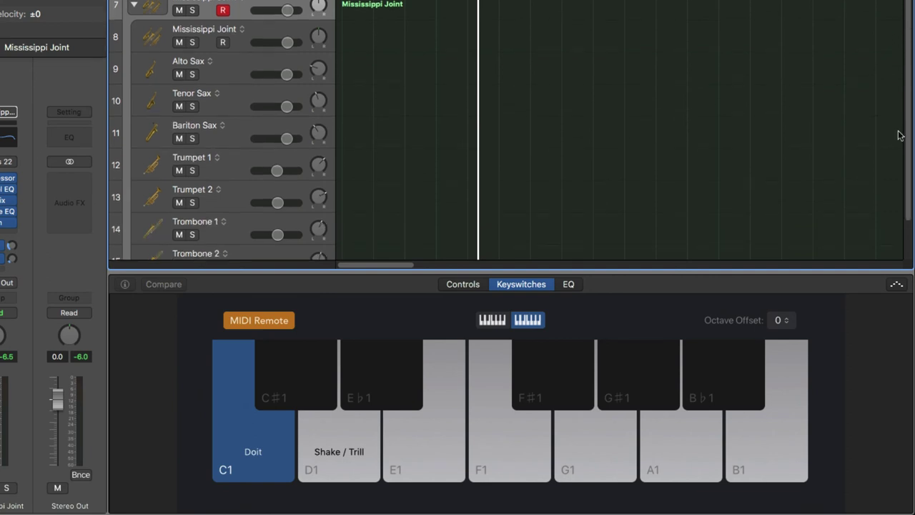
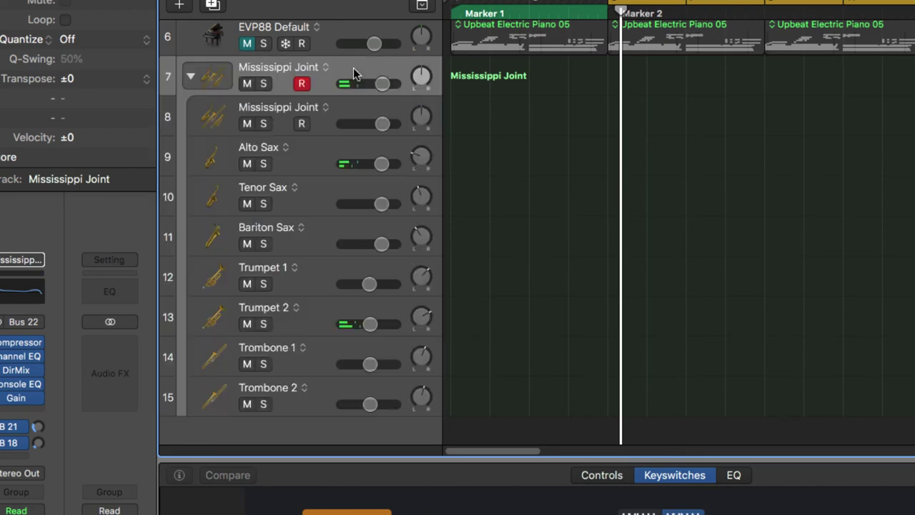
Step: Show the mixer, toggle the Mississippi Joint stack's channel strips between expanded and collapsed, and leave them collapsed
{"action": "key", "text": "x"}
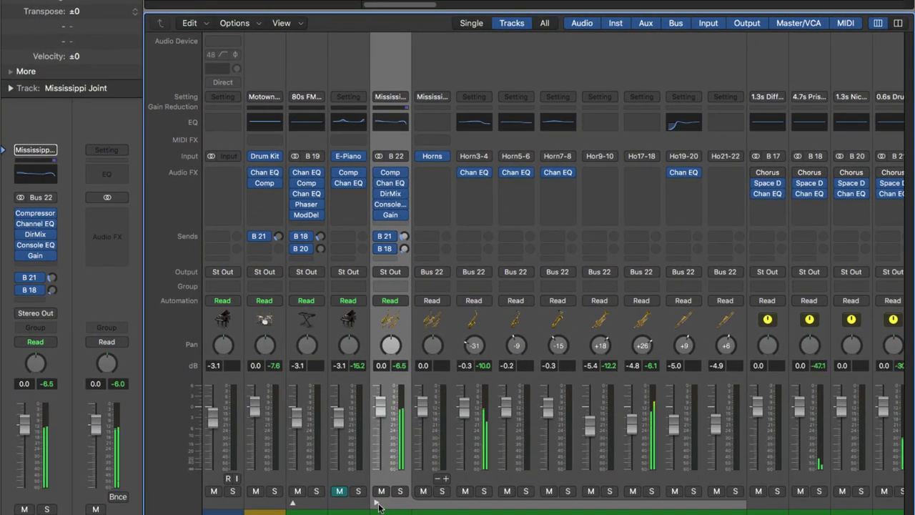
{"action": "left_click", "coordinate": [377, 504]}
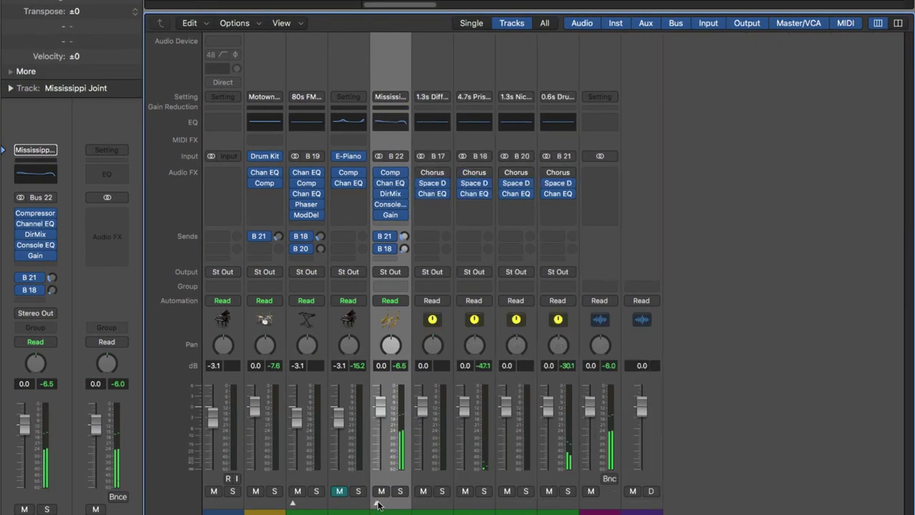
{"action": "left_click", "coordinate": [377, 504]}
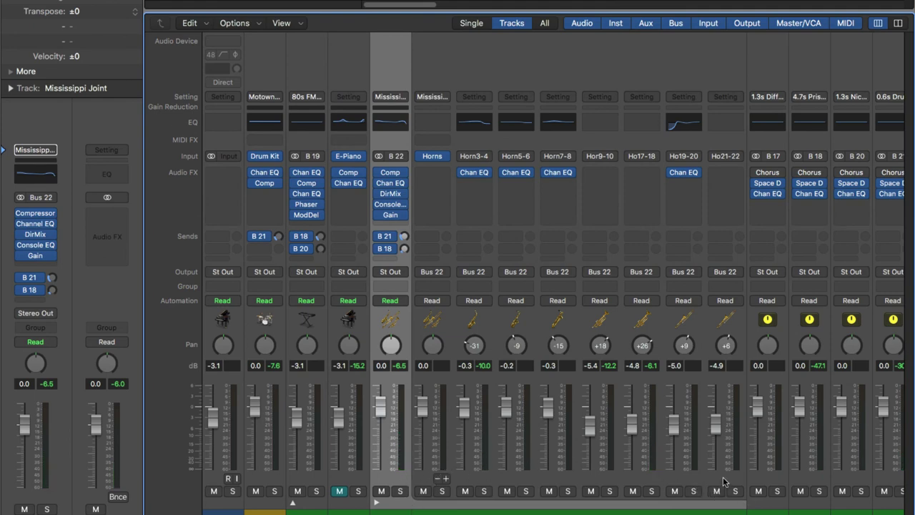
{"action": "left_click", "coordinate": [378, 504]}
{"action": "left_click", "coordinate": [377, 504]}
{"action": "left_click", "coordinate": [377, 504]}
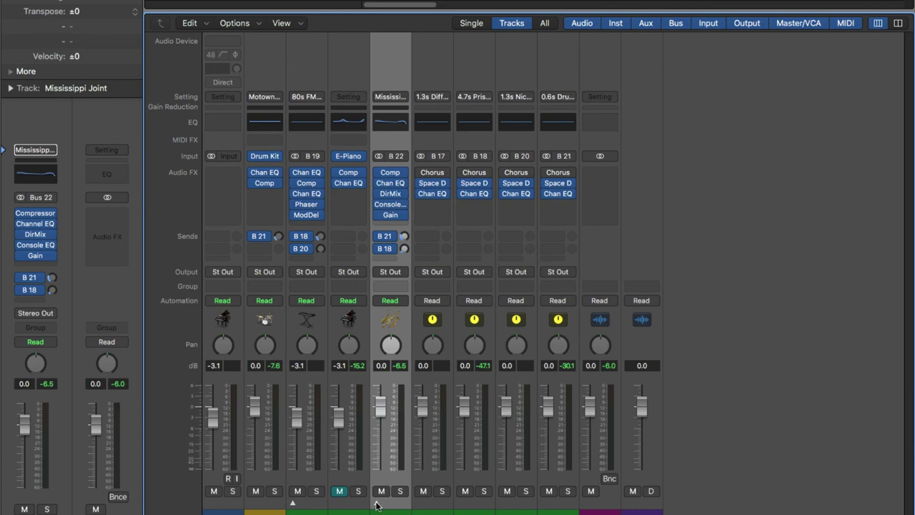
Step: Select the Motown Revisited drummer track and load the Motown Revisited+ producer kit on it
{"action": "key", "text": "p"}
{"action": "key", "text": "p"}
{"action": "left_click", "coordinate": [259, 7]}
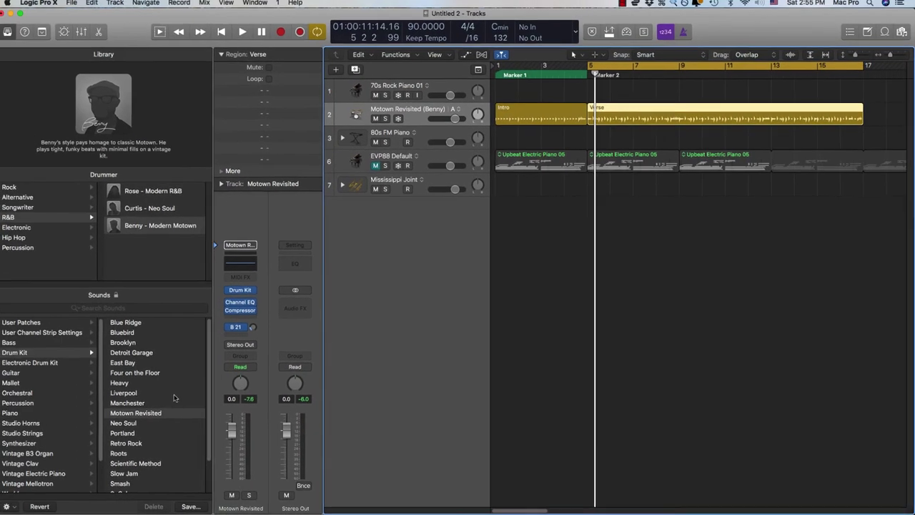
{"action": "left_click_drag", "start_coordinate": [216, 337], "coordinate": [210, 338]}
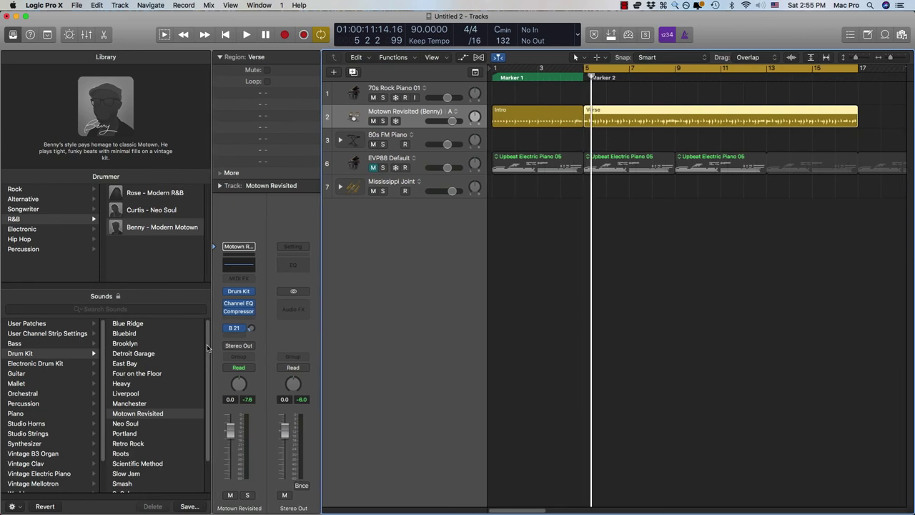
{"action": "scroll", "coordinate": [210, 404], "scroll_direction": "down", "scroll_amount": 3}
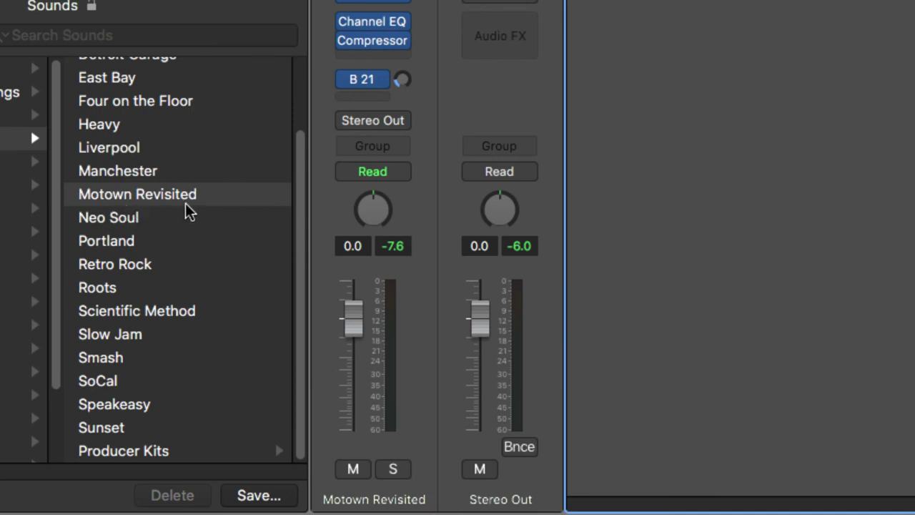
{"action": "left_click", "coordinate": [174, 449]}
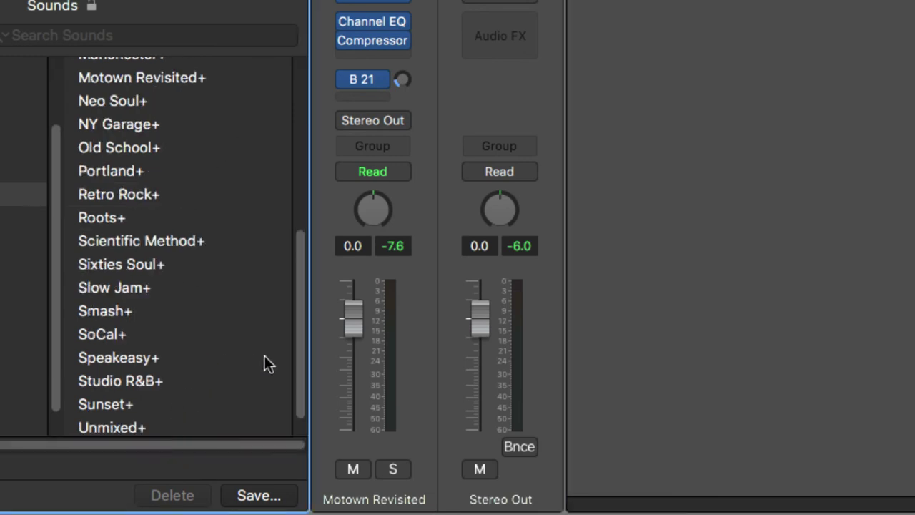
{"action": "scroll", "coordinate": [303, 355], "scroll_direction": "up", "scroll_amount": 3}
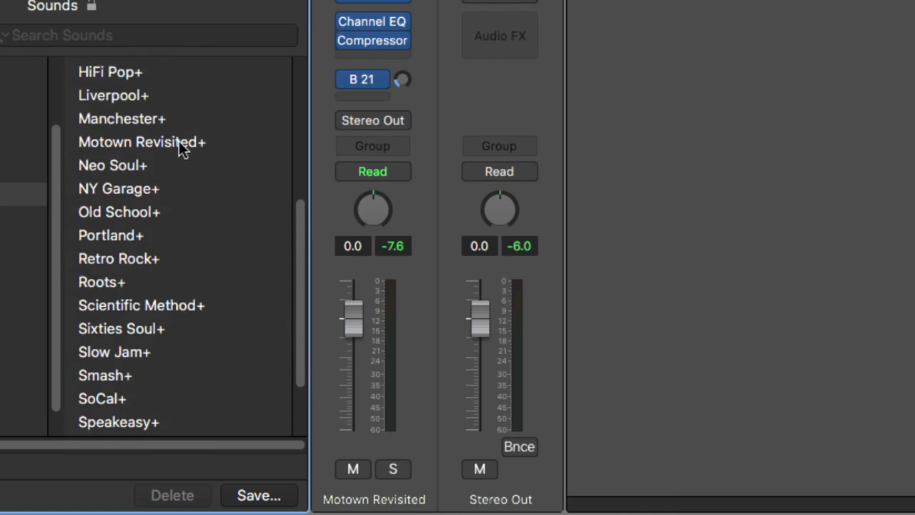
{"action": "left_click", "coordinate": [179, 141]}
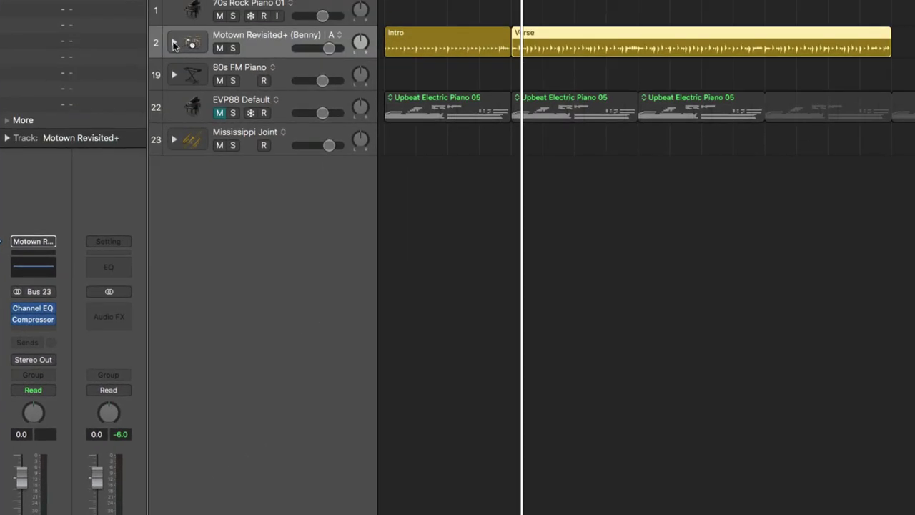
Step: Expand the Motown Revisited+ stack, look through its individual drum tracks and play the beat with the stack soloed
{"action": "left_click", "coordinate": [173, 43]}
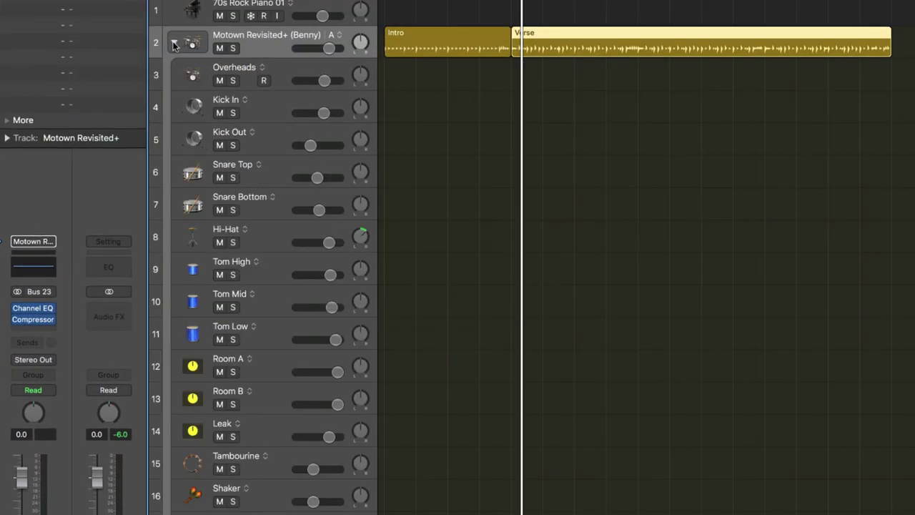
{"action": "scroll", "coordinate": [520, 257], "scroll_direction": "down", "scroll_amount": 3}
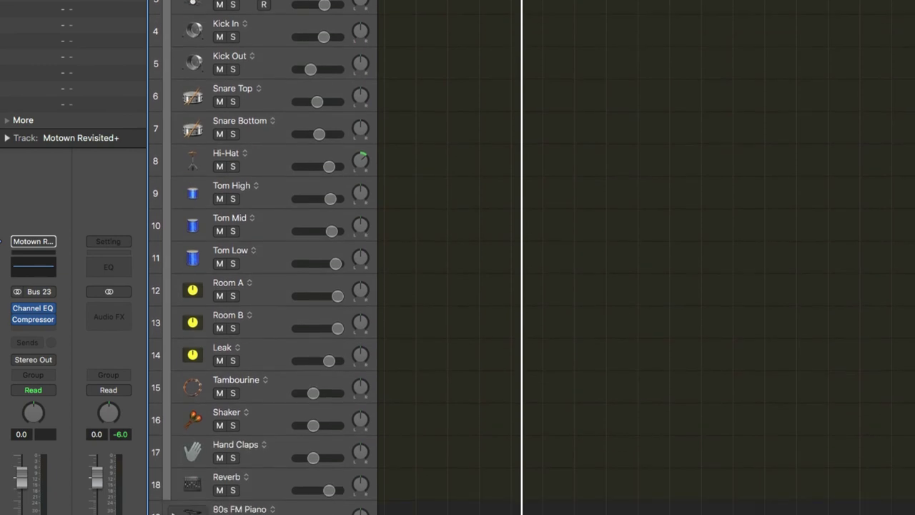
{"action": "scroll", "coordinate": [521, 257], "scroll_direction": "up", "scroll_amount": 3}
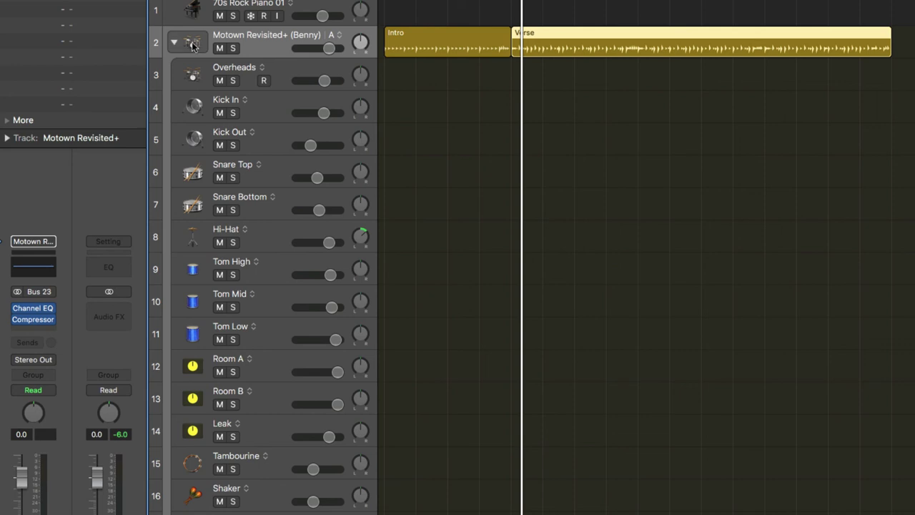
{"action": "key", "text": "space"}
{"action": "left_click", "coordinate": [233, 48]}
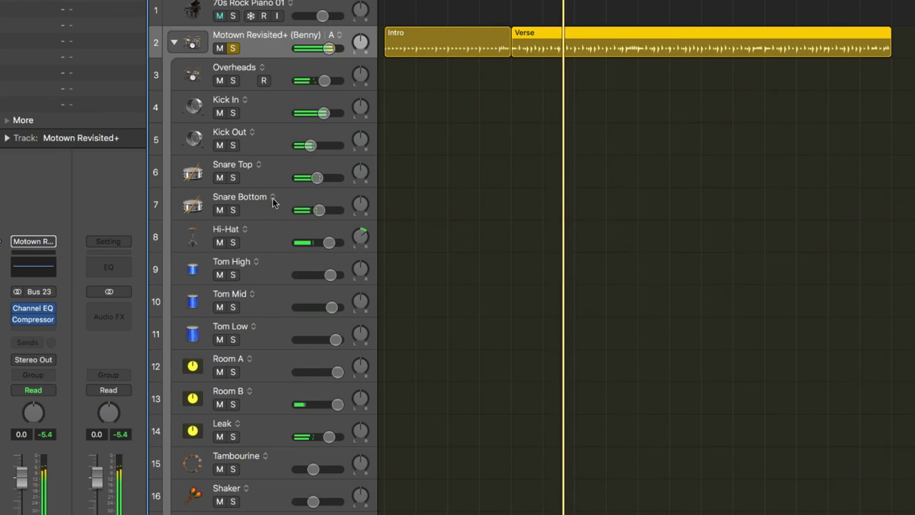
Step: Show the mixer, collapse and re-expand the Motown Revisited+ channel strips and examine the effects on the individual drum channels
{"action": "key", "text": "x"}
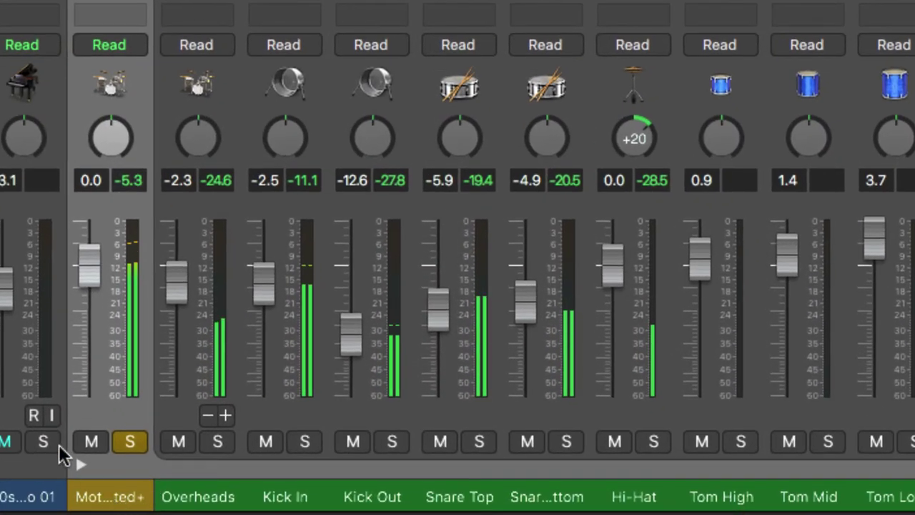
{"action": "left_click", "coordinate": [81, 463]}
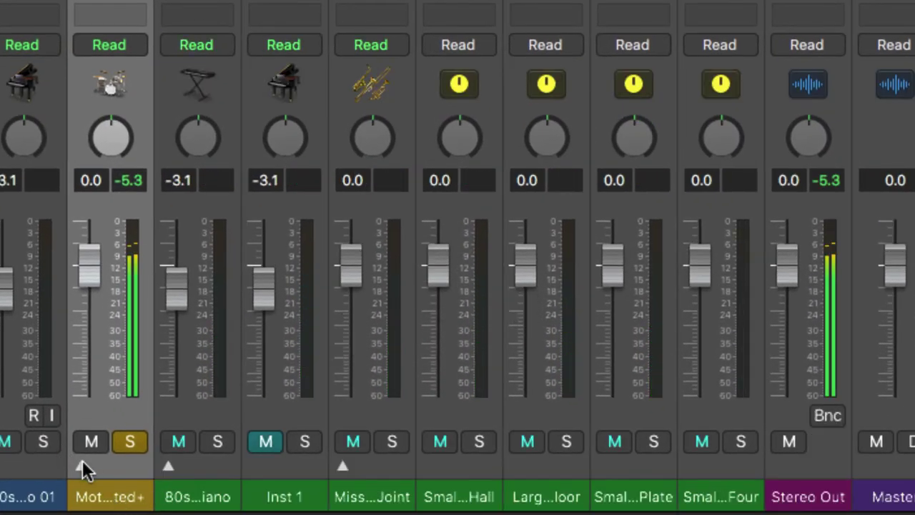
{"action": "left_click", "coordinate": [79, 465]}
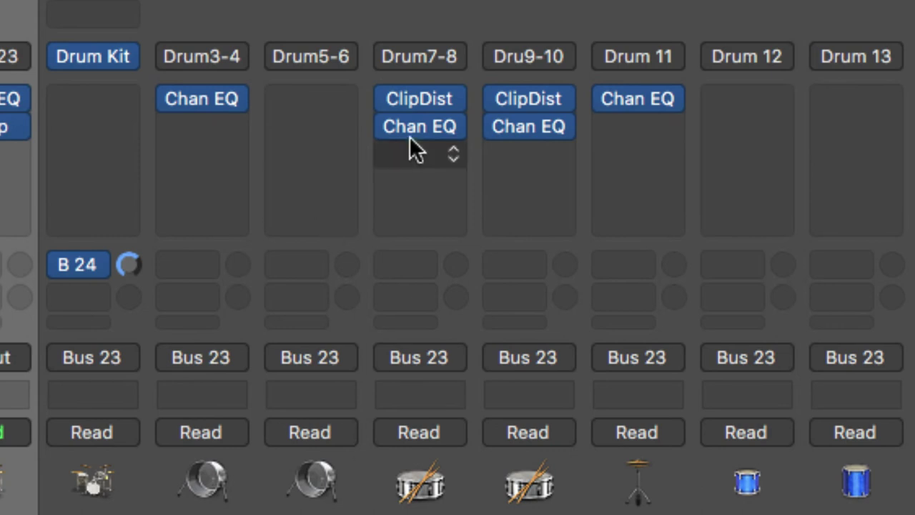
{"action": "mouse_move", "coordinate": [394, 98]}
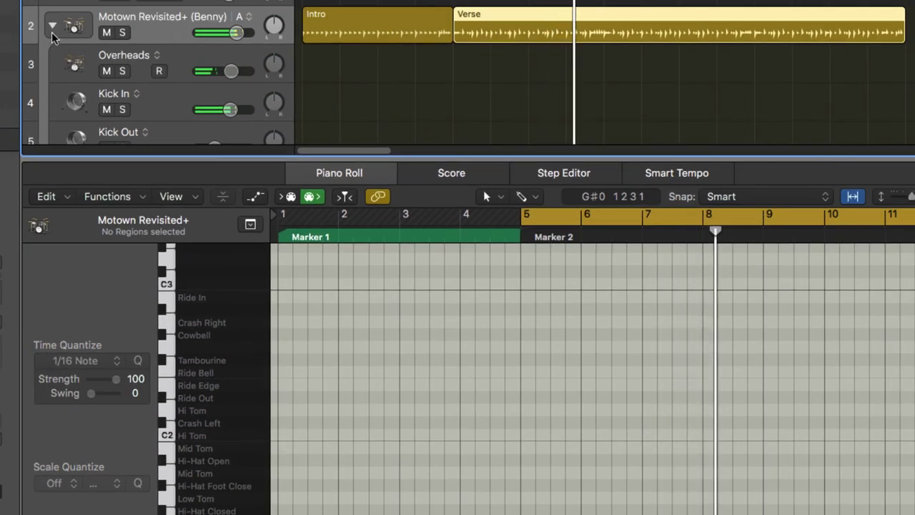
Step: Collapse the Motown Revisited+ track stack and stop playback
{"action": "key", "text": "ctrl+Left"}
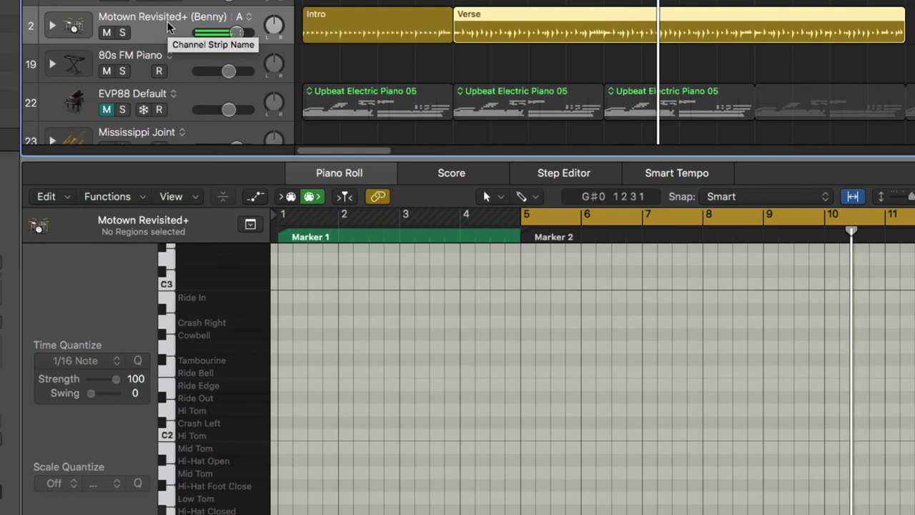
{"action": "key", "text": "space"}
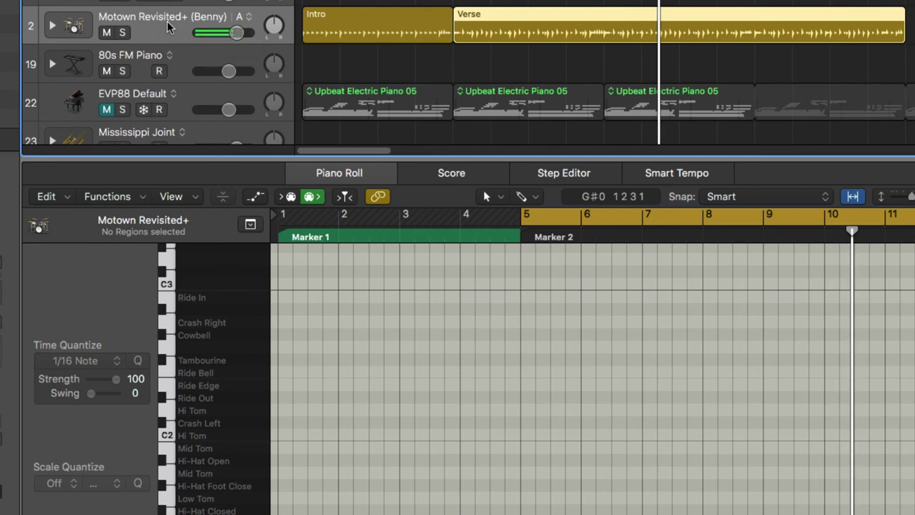
{"action": "left_click", "coordinate": [54, 26]}
{"action": "left_click", "coordinate": [55, 27]}
Step: Expand the 80s FM Piano stack, select its Bell layer and return to the stack's main track
{"action": "left_click", "coordinate": [193, 65]}
{"action": "left_click", "coordinate": [52, 64]}
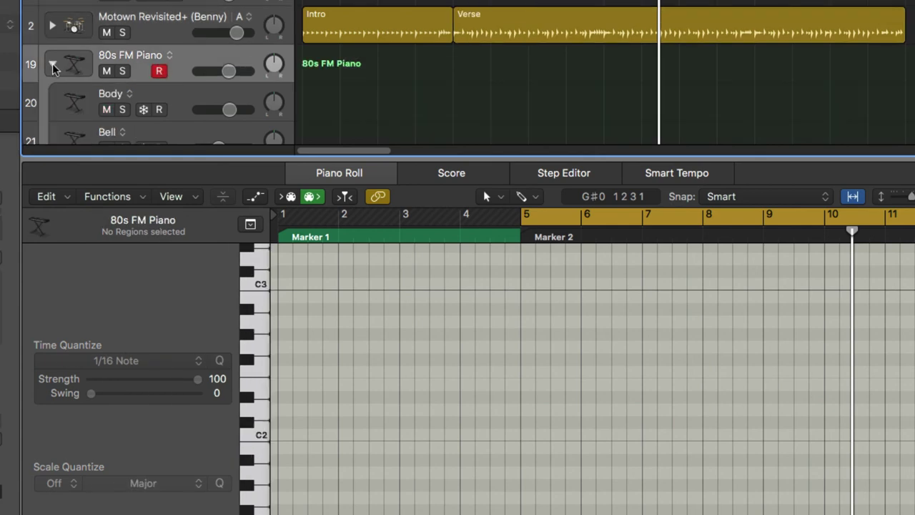
{"action": "scroll", "coordinate": [465, 72], "scroll_direction": "down", "scroll_amount": 3}
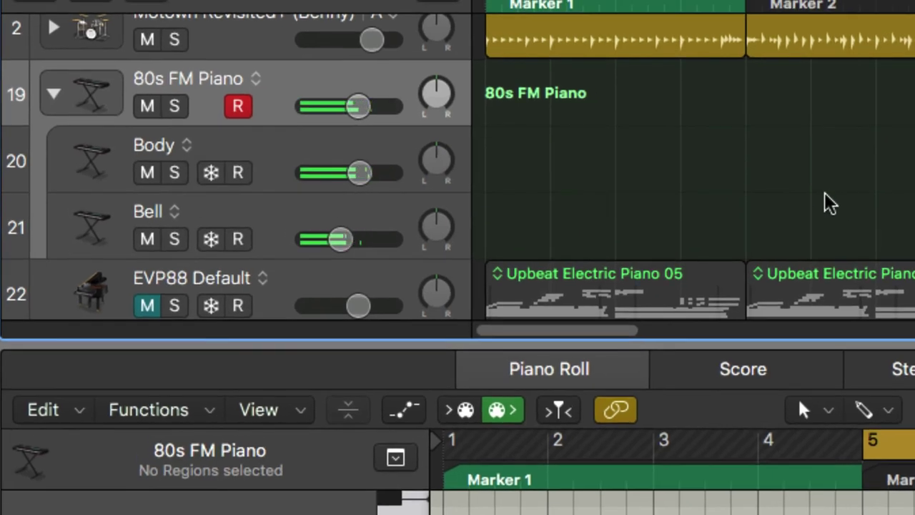
{"action": "left_click", "coordinate": [233, 213]}
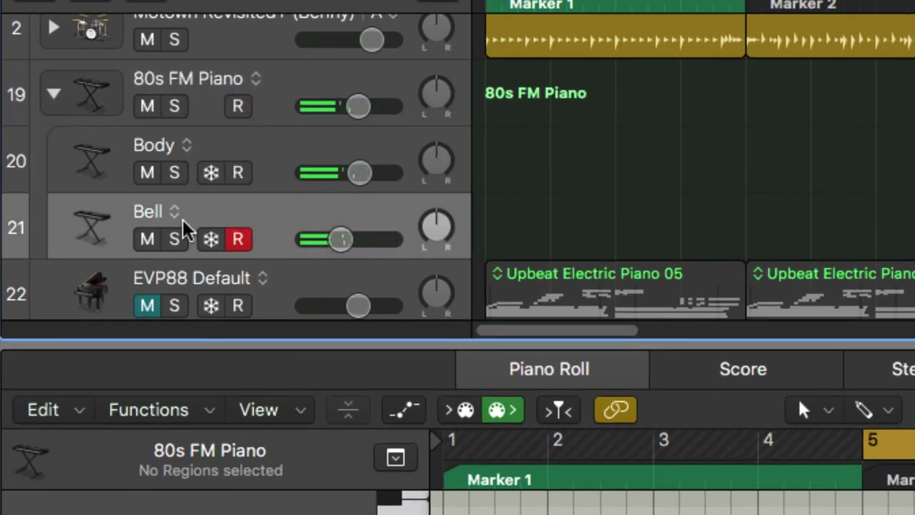
{"action": "left_click", "coordinate": [150, 240]}
{"action": "left_click", "coordinate": [279, 92]}
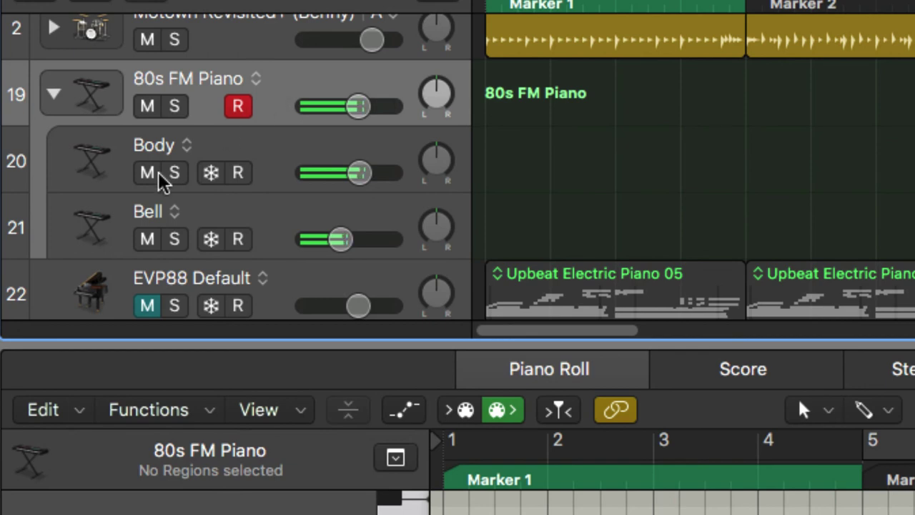
Step: Compare the 80s FM Piano's layers by muting the Bell and Body tracks in turn, leaving both unmuted
{"action": "left_click", "coordinate": [152, 240]}
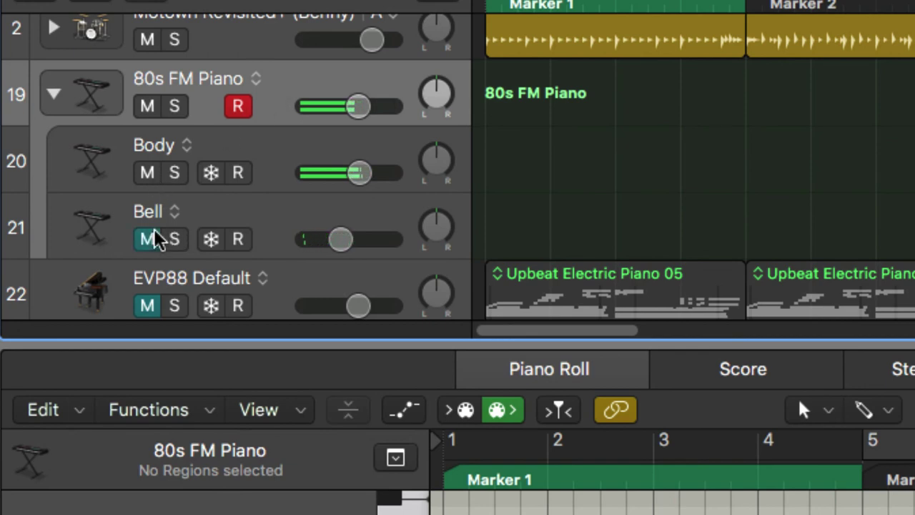
{"action": "left_click", "coordinate": [152, 239]}
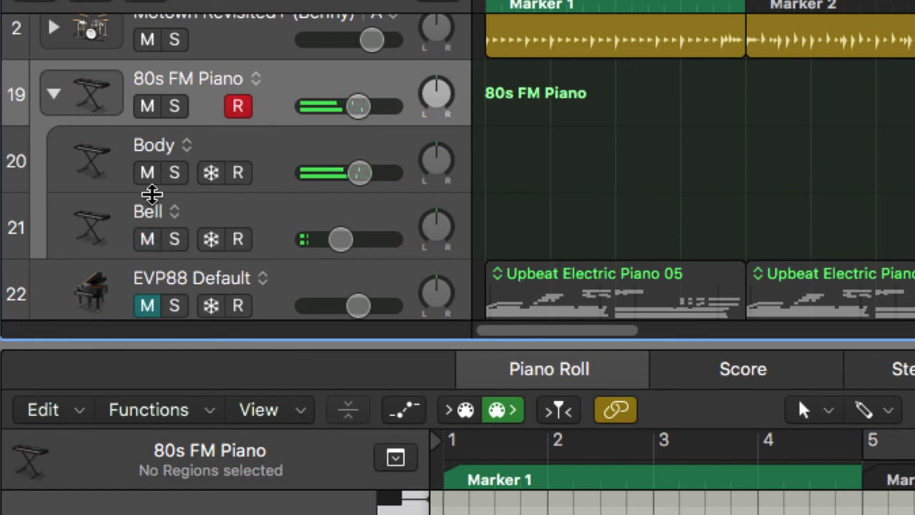
{"action": "left_click", "coordinate": [148, 176]}
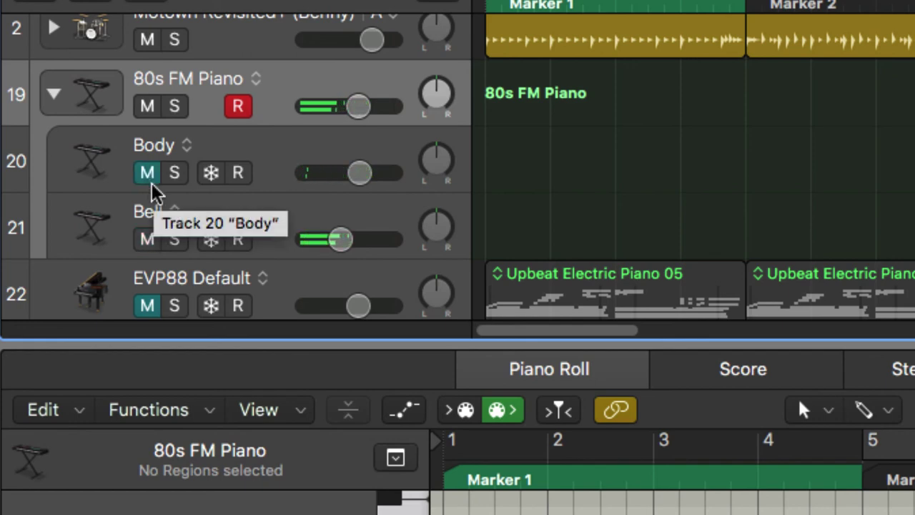
{"action": "left_click", "coordinate": [150, 240]}
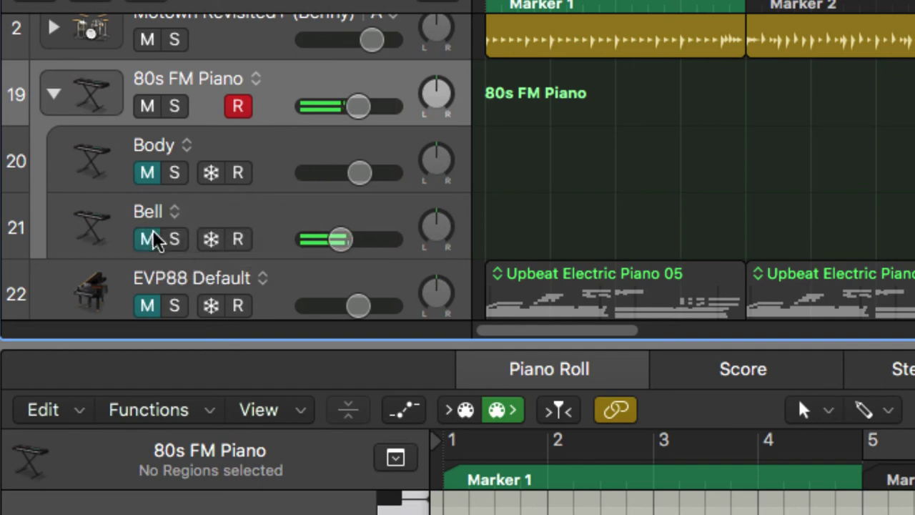
{"action": "left_click", "coordinate": [150, 178]}
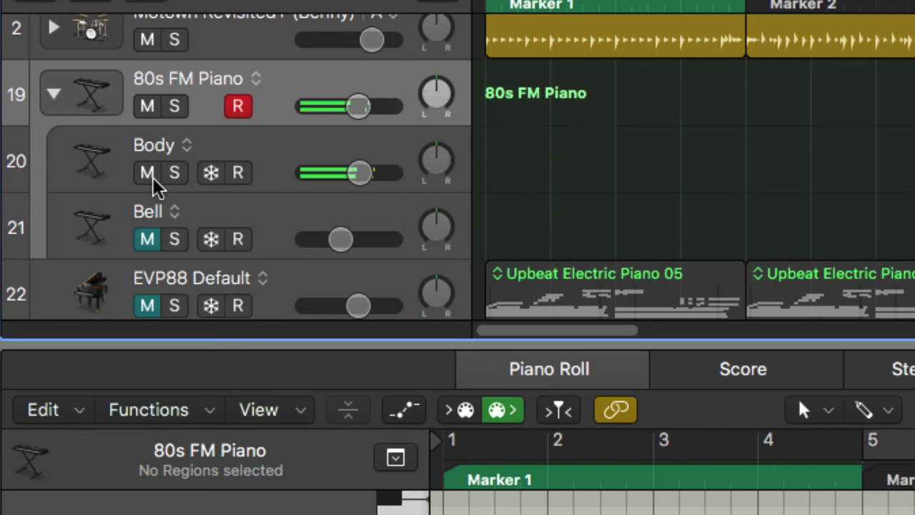
{"action": "left_click", "coordinate": [152, 240]}
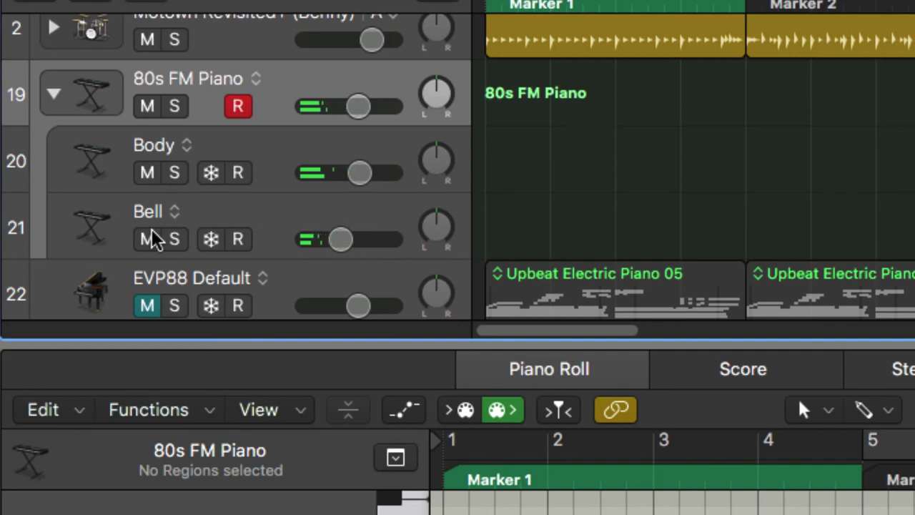
Step: Close the Piano Roll and collapse the 80s FM Piano stack
{"action": "key", "text": "e"}
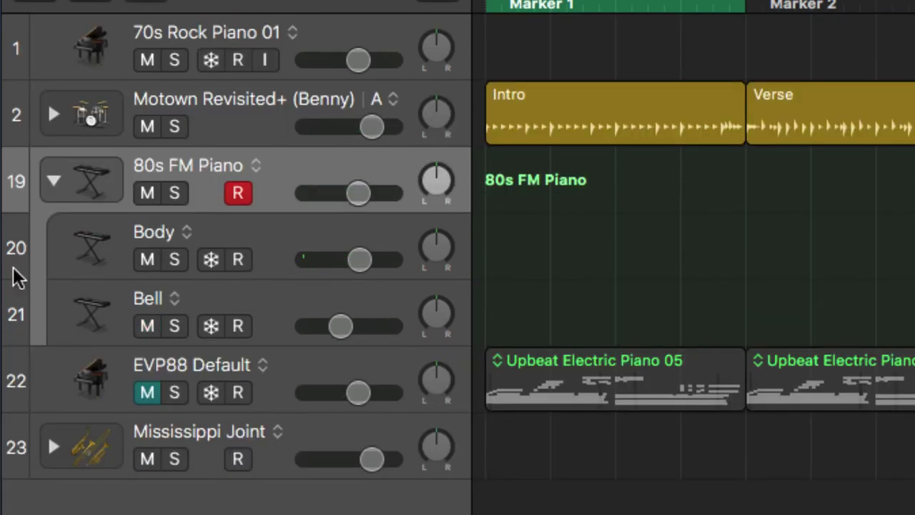
{"action": "left_click", "coordinate": [51, 182]}
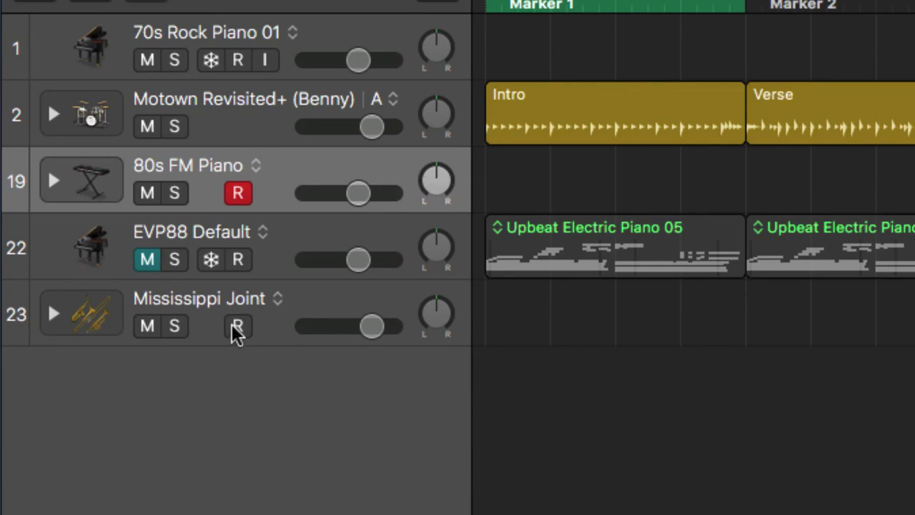
Step: Add five empty software instrument tracks after the Mississippi Joint stack
{"action": "left_click", "coordinate": [296, 306]}
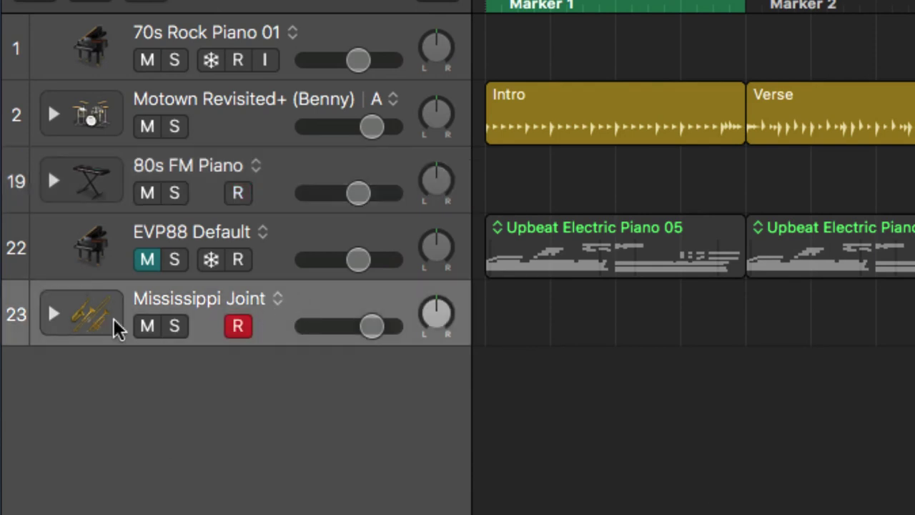
{"action": "left_click", "coordinate": [51, 3]}
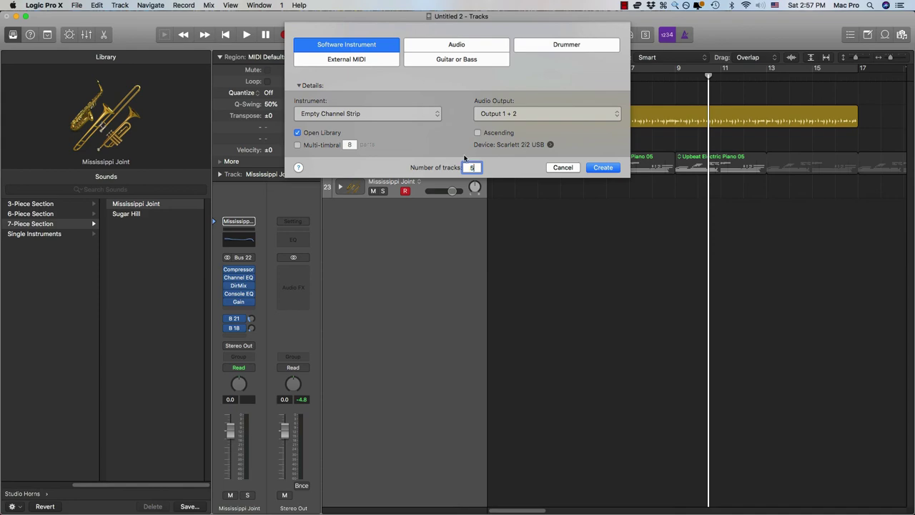
{"action": "left_click", "coordinate": [598, 168]}
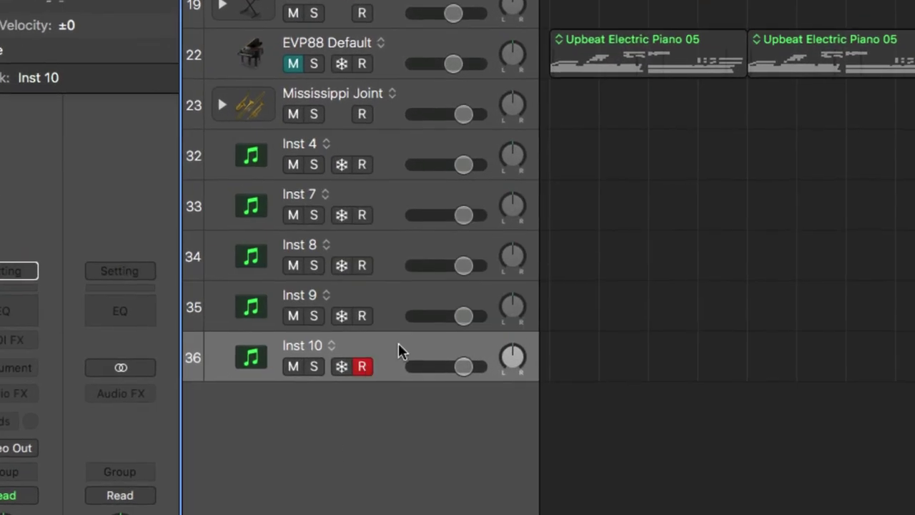
Step: Group the five new instrument tracks, Inst 4 through Inst 10, into a summing stack
{"action": "left_click", "coordinate": [389, 163]}
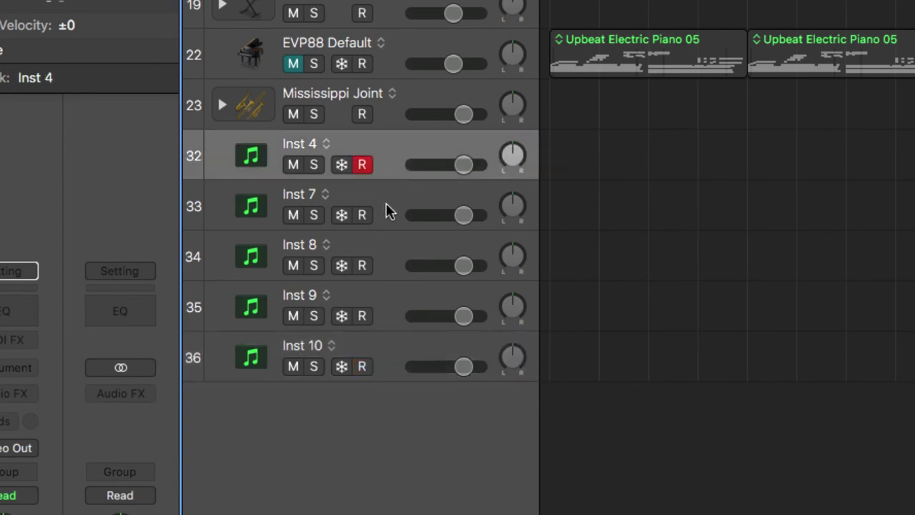
{"action": "left_click", "coordinate": [382, 204]}
{"action": "left_click", "coordinate": [379, 247]}
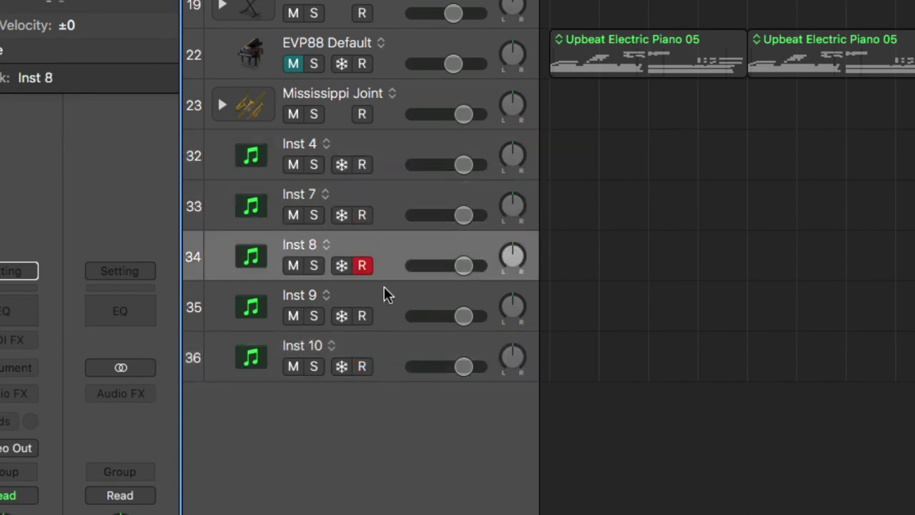
{"action": "left_click", "coordinate": [385, 293]}
{"action": "left_click", "coordinate": [388, 371]}
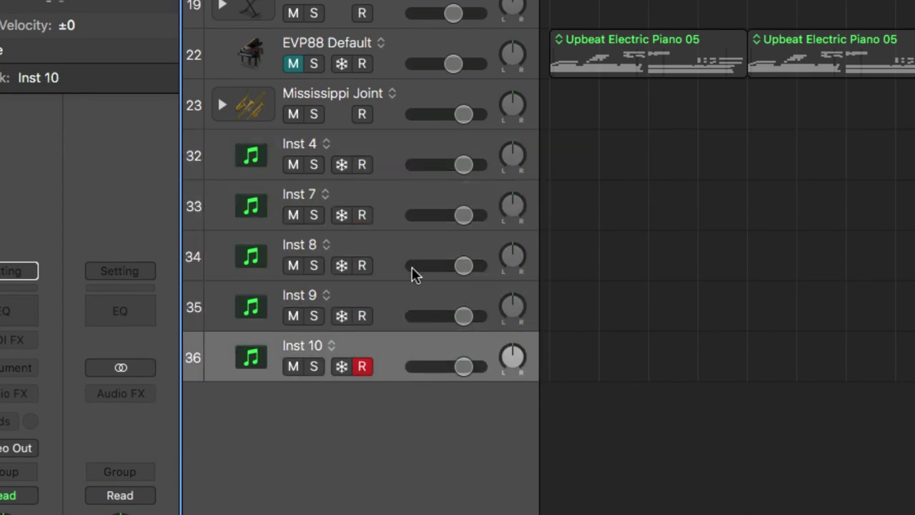
{"action": "left_click", "coordinate": [385, 147], "text": "shift"}
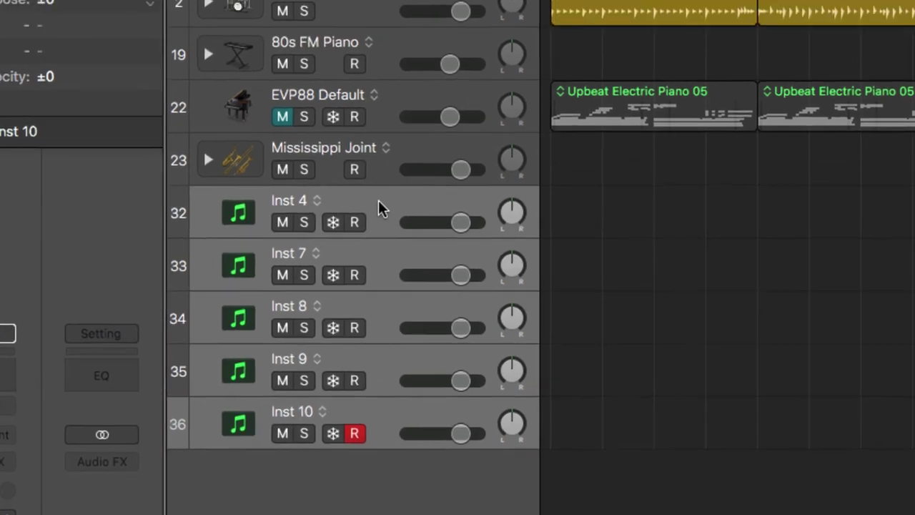
{"action": "key", "text": "super+shift+d"}
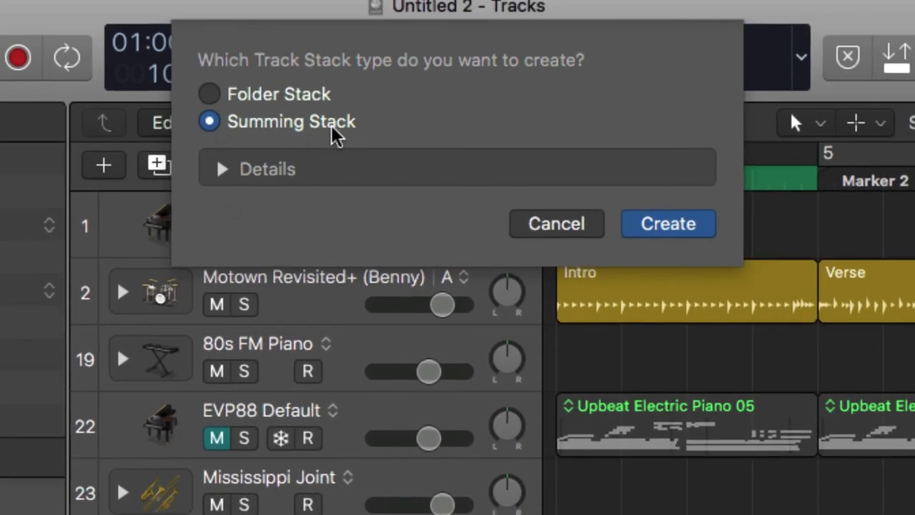
{"action": "left_click", "coordinate": [682, 224]}
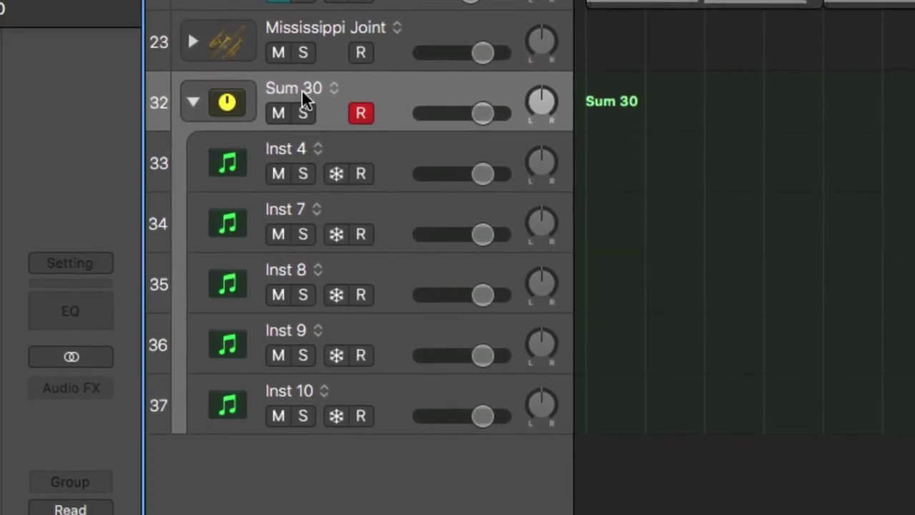
Step: Browse the new summing stack's member tracks and return to its main track
{"action": "left_click", "coordinate": [194, 104]}
{"action": "left_click", "coordinate": [191, 107]}
{"action": "left_click", "coordinate": [393, 150]}
{"action": "left_click", "coordinate": [377, 247]}
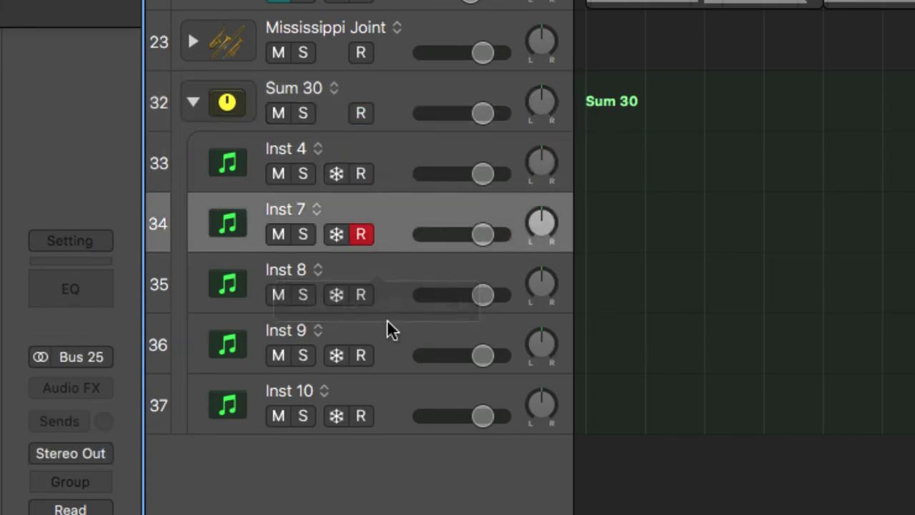
{"action": "left_click", "coordinate": [401, 354]}
{"action": "left_click", "coordinate": [404, 404]}
{"action": "left_click", "coordinate": [381, 168]}
{"action": "left_click", "coordinate": [382, 104]}
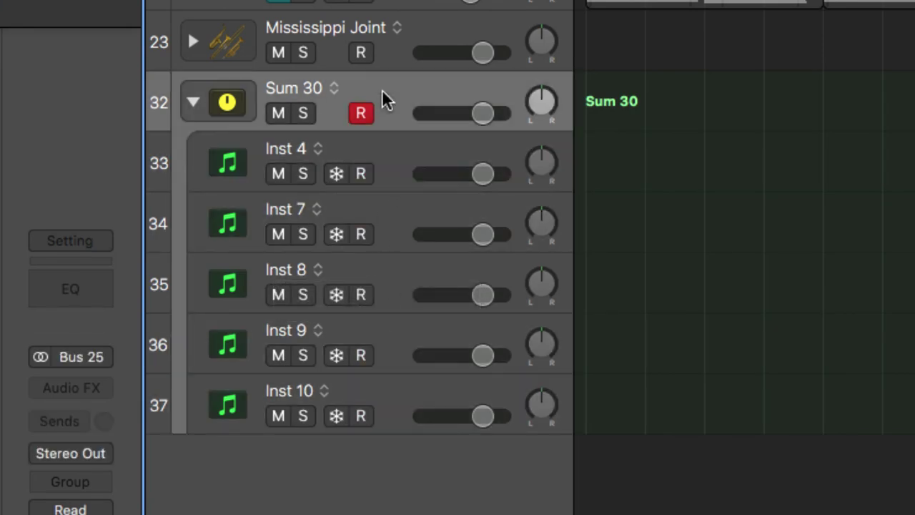
Step: Toggle the new summing stack between its collapsed and expanded views
{"action": "left_click", "coordinate": [196, 103]}
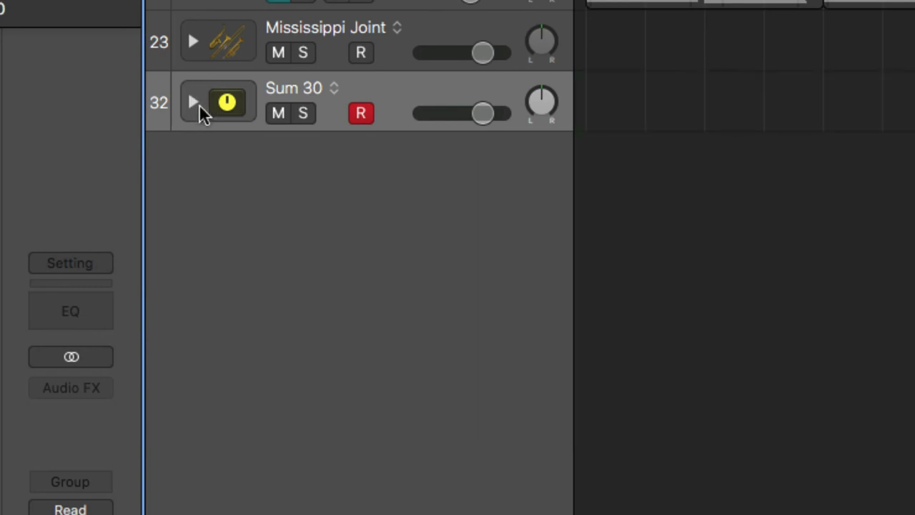
{"action": "left_click", "coordinate": [195, 104]}
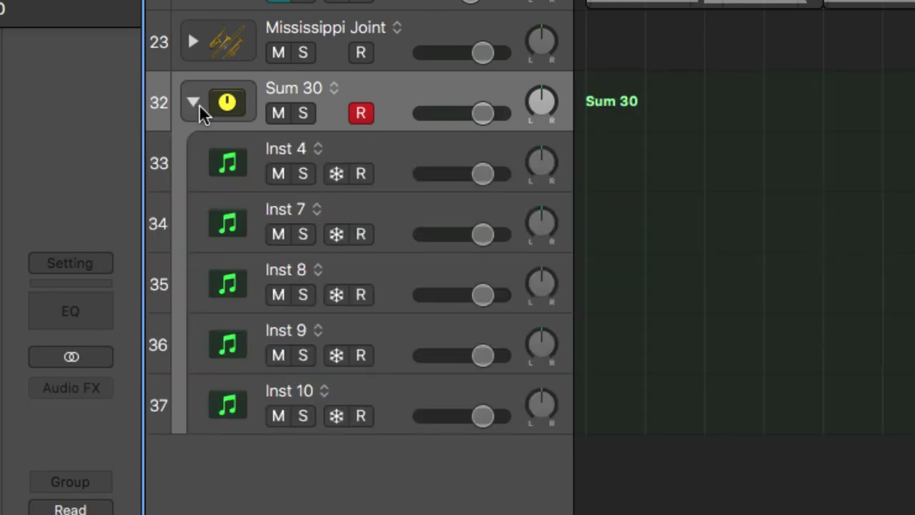
{"action": "left_click_drag", "start_coordinate": [360, 155], "coordinate": [386, 171]}
{"action": "left_click", "coordinate": [192, 103]}
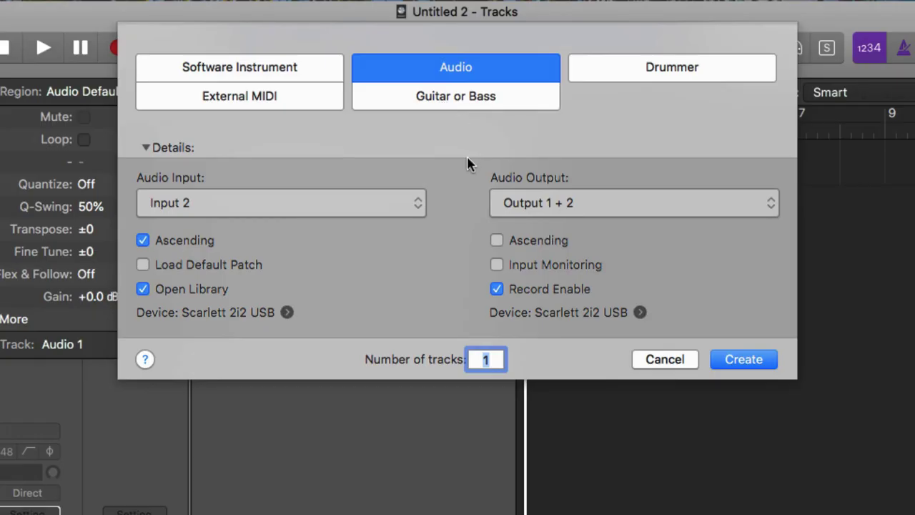
Step: Create a Drummer track with the Alternative genre and audio output 1 + 2
{"action": "left_click", "coordinate": [668, 67]}
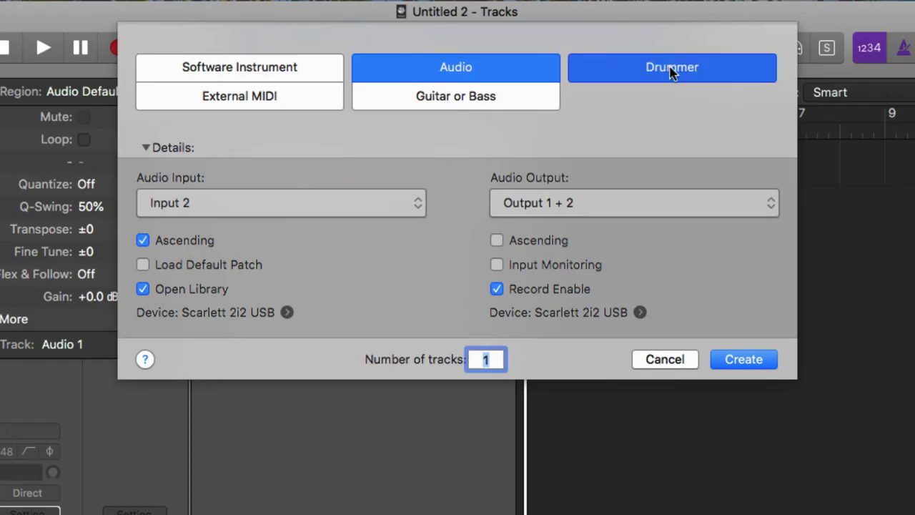
{"action": "left_click", "coordinate": [337, 208]}
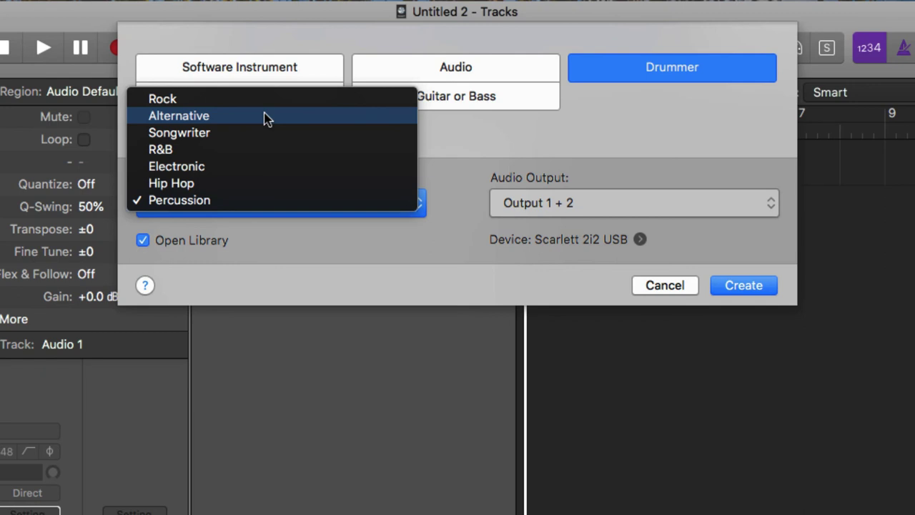
{"action": "left_click", "coordinate": [266, 118]}
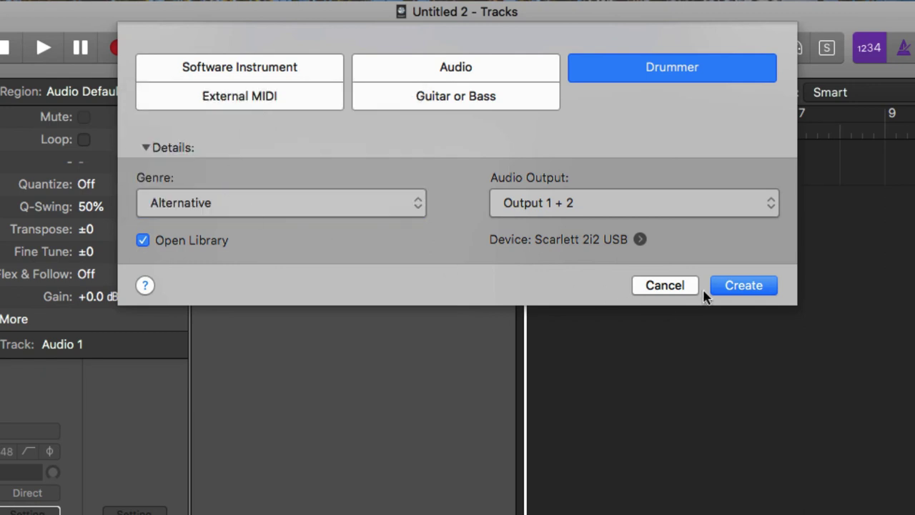
{"action": "left_click", "coordinate": [731, 291]}
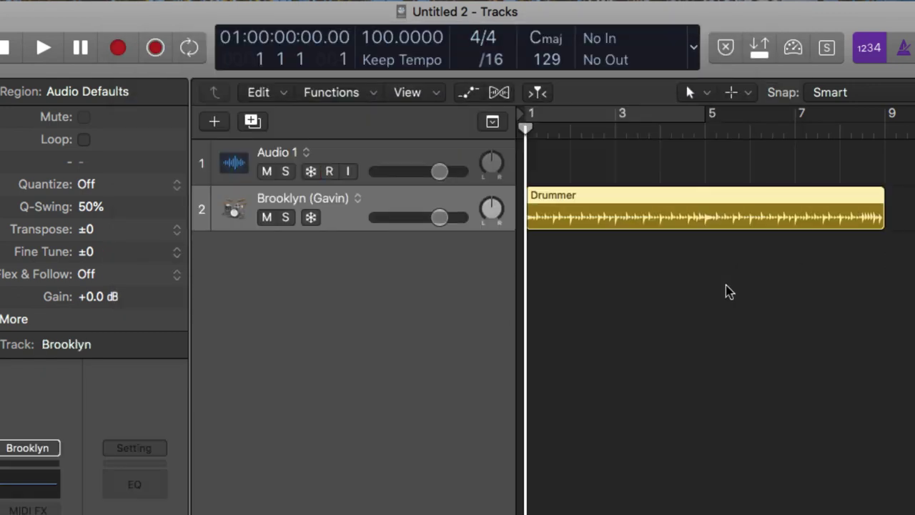
Step: Play the beginning of the Drummer region and stop playback
{"action": "key", "text": "space"}
{"action": "left_click", "coordinate": [708, 298]}
{"action": "key", "text": "space"}
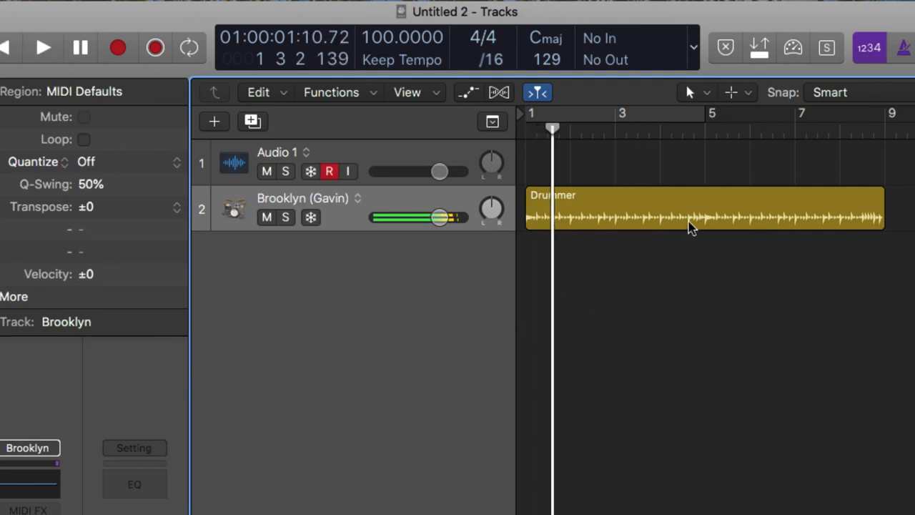
Step: Turn on looping for the Drummer region and deselect it
{"action": "left_click", "coordinate": [752, 217]}
{"action": "key", "text": "l"}
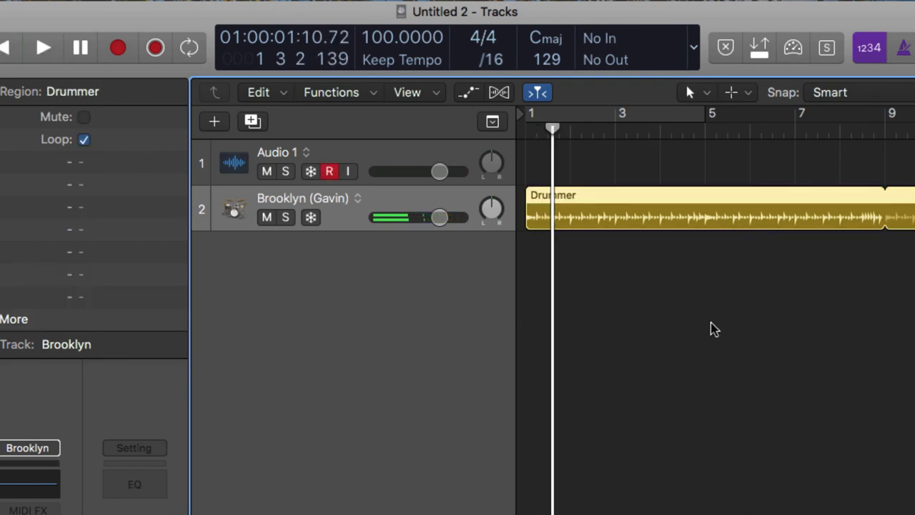
{"action": "left_click", "coordinate": [713, 327]}
Step: Create one Guitar or Bass track directly below Audio 1, using Input 2 and the default patch
{"action": "left_click", "coordinate": [389, 153]}
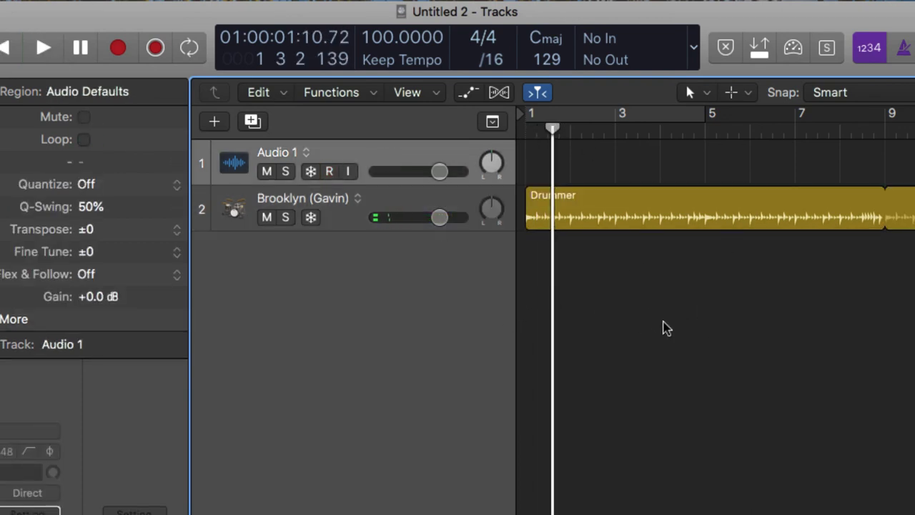
{"action": "left_click", "coordinate": [217, 124]}
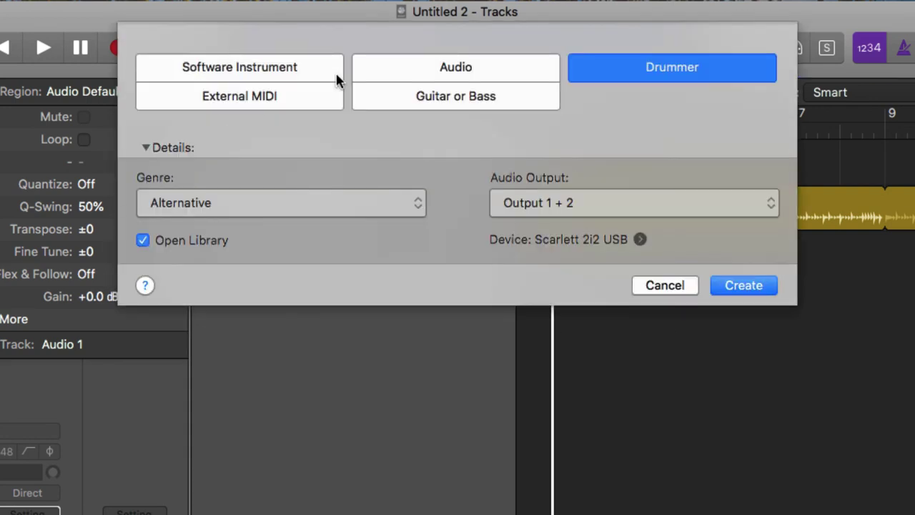
{"action": "left_click", "coordinate": [462, 105]}
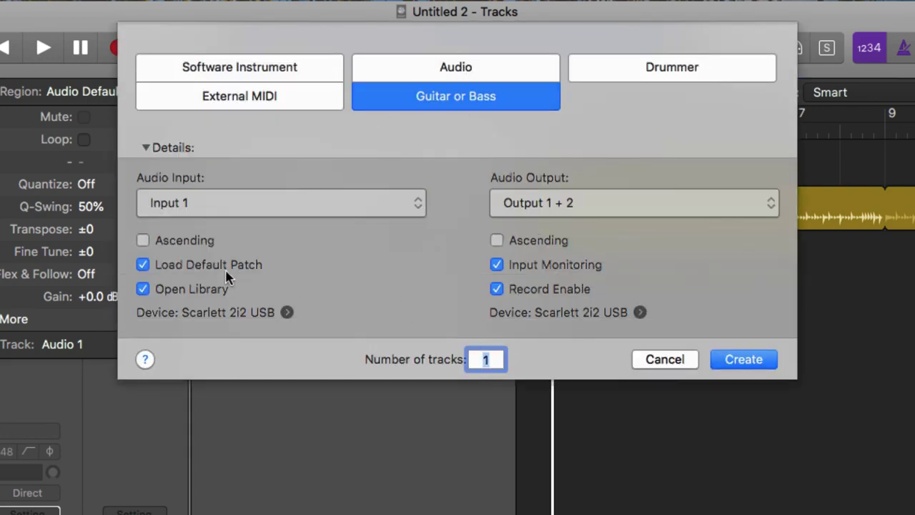
{"action": "left_click", "coordinate": [310, 205]}
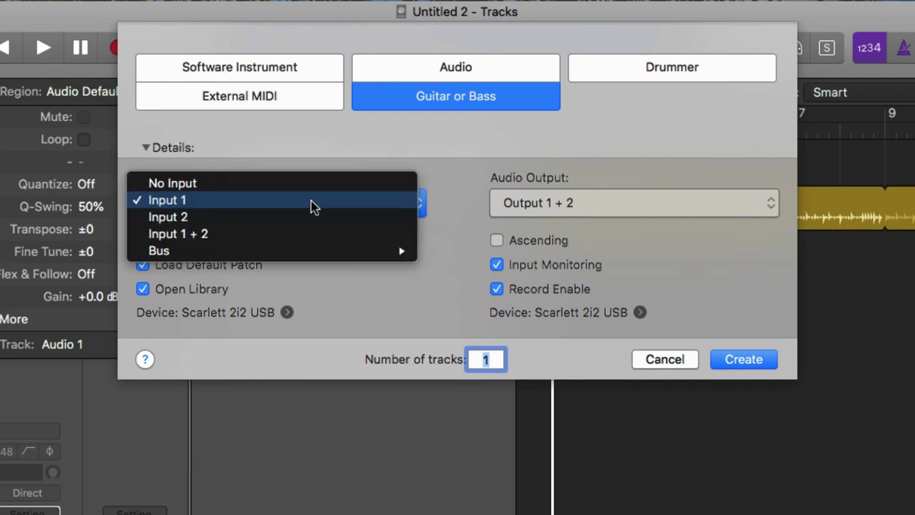
{"action": "left_click", "coordinate": [310, 217]}
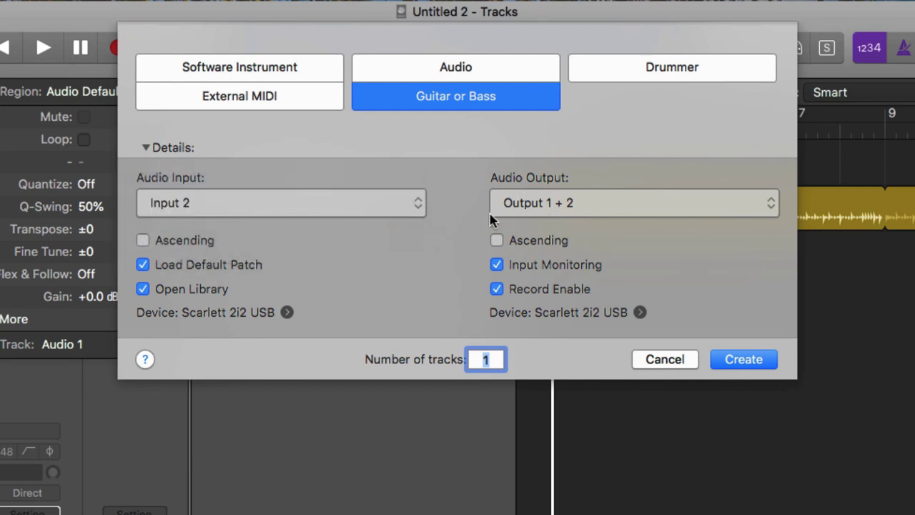
{"action": "left_click", "coordinate": [752, 357]}
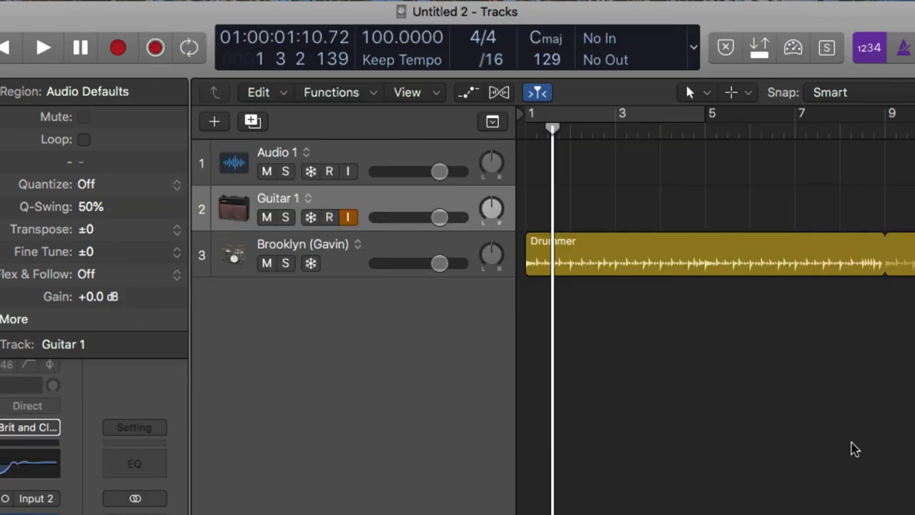
Step: Return the playhead to the start, then turn off input monitoring and toggle record enable on Guitar 1
{"action": "key", "text": "Return"}
{"action": "left_click", "coordinate": [347, 217]}
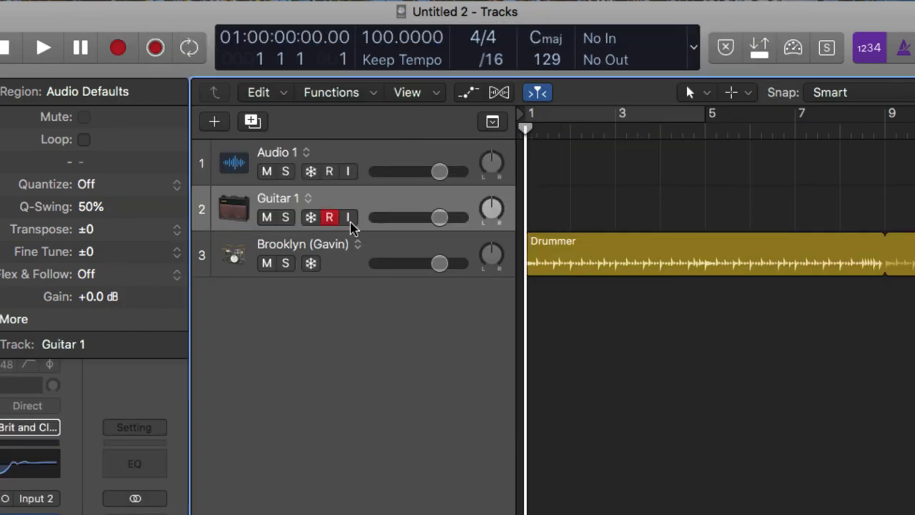
{"action": "left_click", "coordinate": [333, 217]}
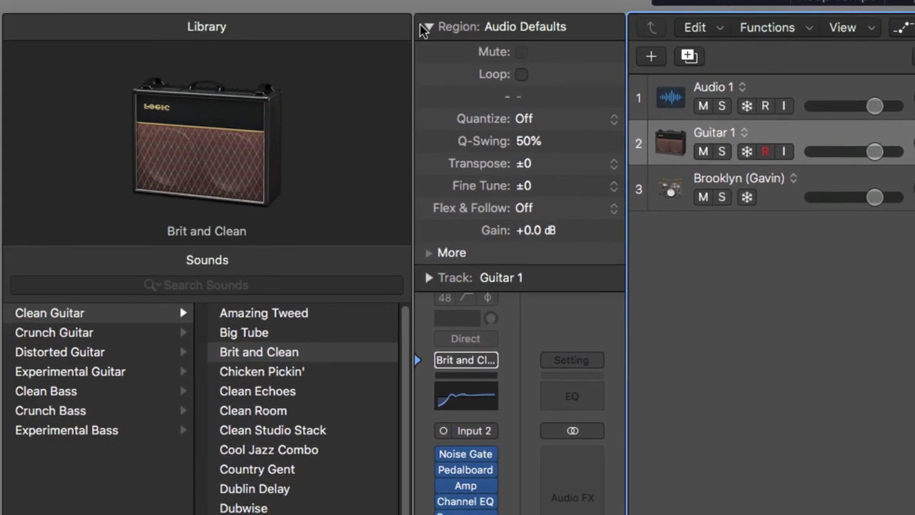
Step: Collapse the Region inspector and toggle Guitar 1's input monitoring, leaving it on
{"action": "left_click", "coordinate": [426, 27]}
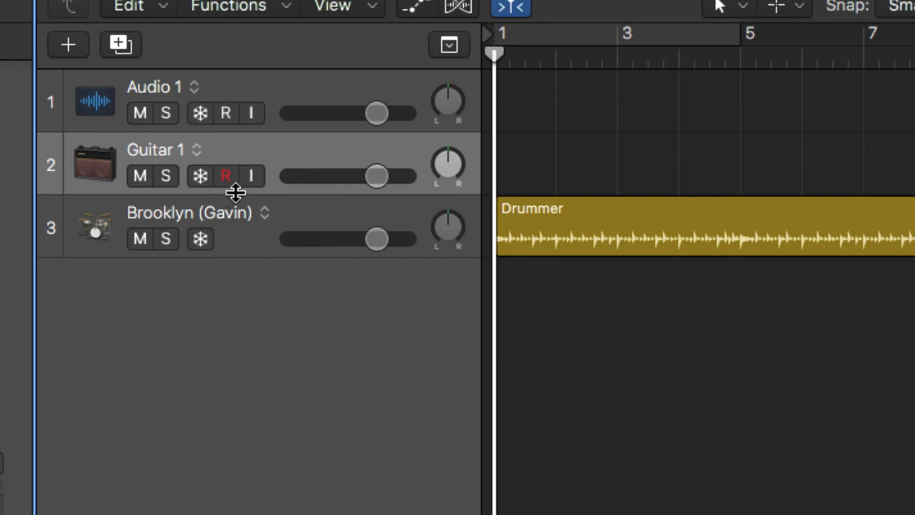
{"action": "left_click", "coordinate": [252, 176]}
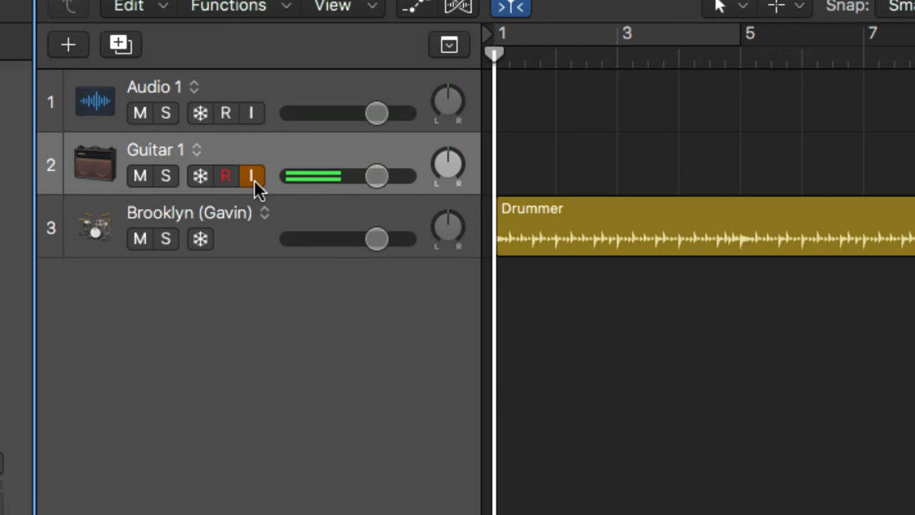
{"action": "left_click", "coordinate": [254, 180]}
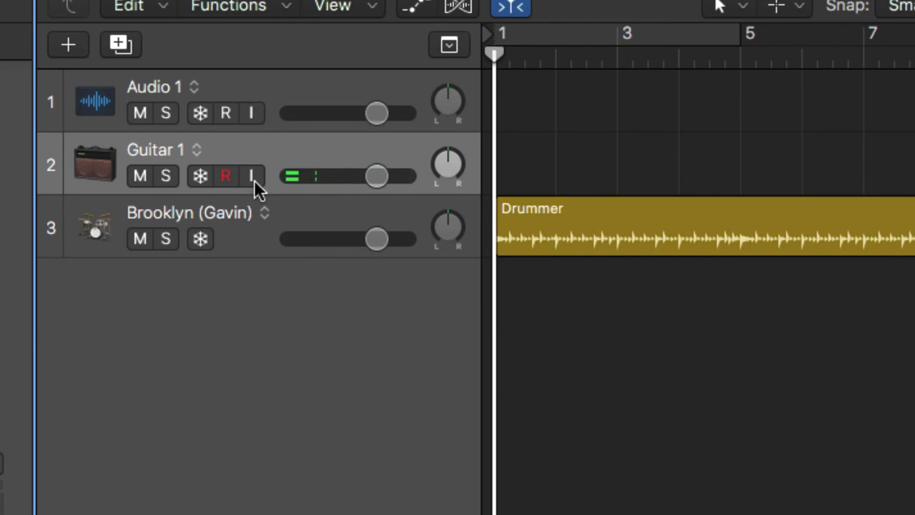
{"action": "left_click", "coordinate": [254, 179]}
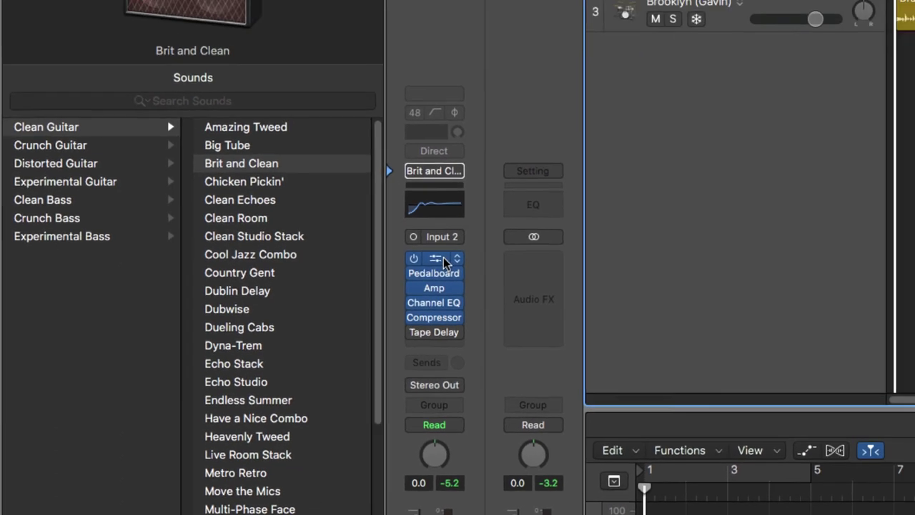
Step: View the Noise Gate on Guitar 1's channel strip, close it and open the Pedalboard
{"action": "left_click", "coordinate": [512, 222]}
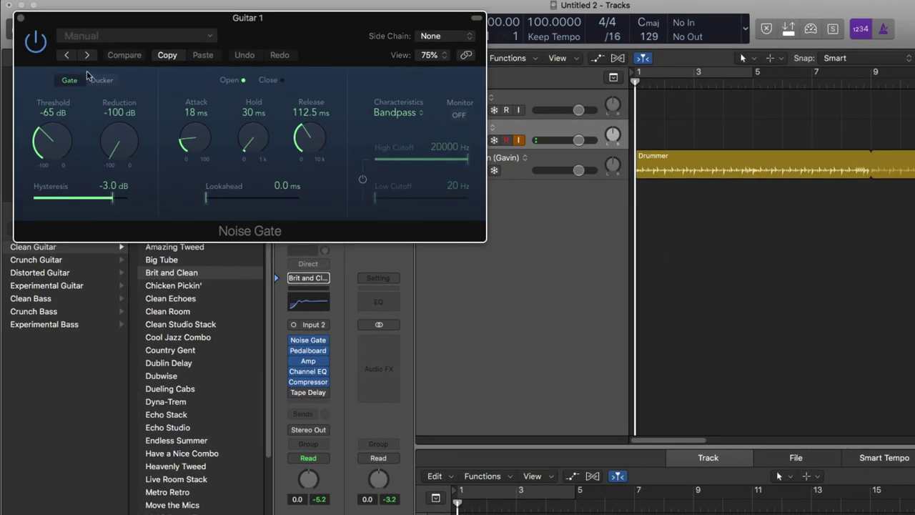
{"action": "left_click", "coordinate": [20, 11]}
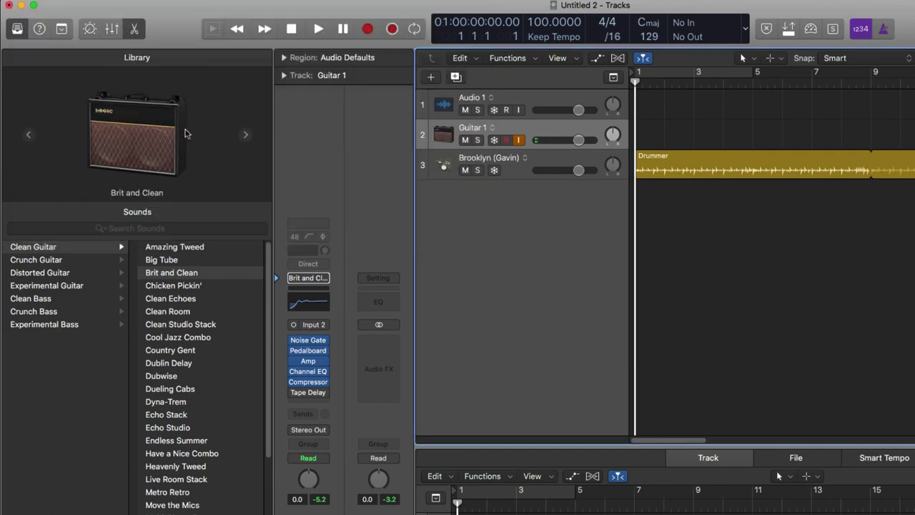
{"action": "left_click", "coordinate": [311, 351]}
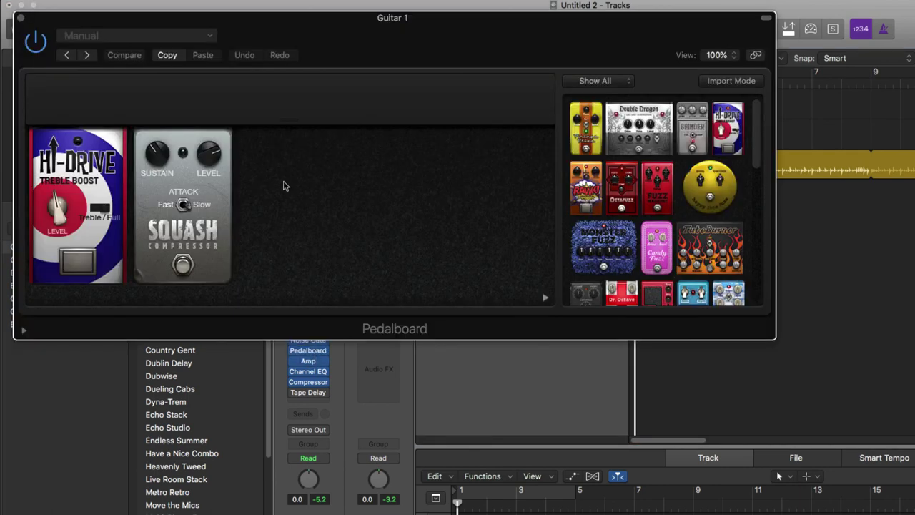
Step: Switch on the Hi-Drive and Squash Compressor pedals in Guitar 1's Pedalboard, and close the plug-in after looking through the available pedals
{"action": "left_click_drag", "start_coordinate": [203, 25], "coordinate": [493, 37]}
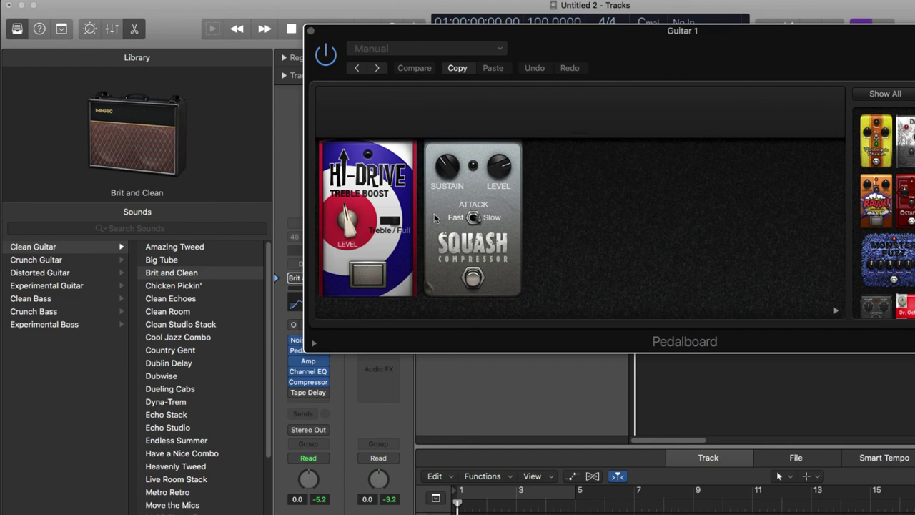
{"action": "left_click", "coordinate": [366, 277]}
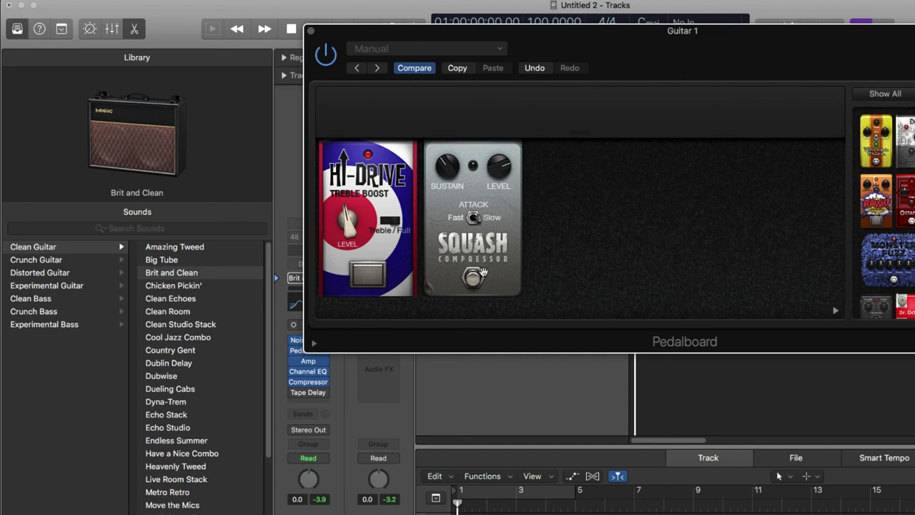
{"action": "left_click", "coordinate": [479, 277]}
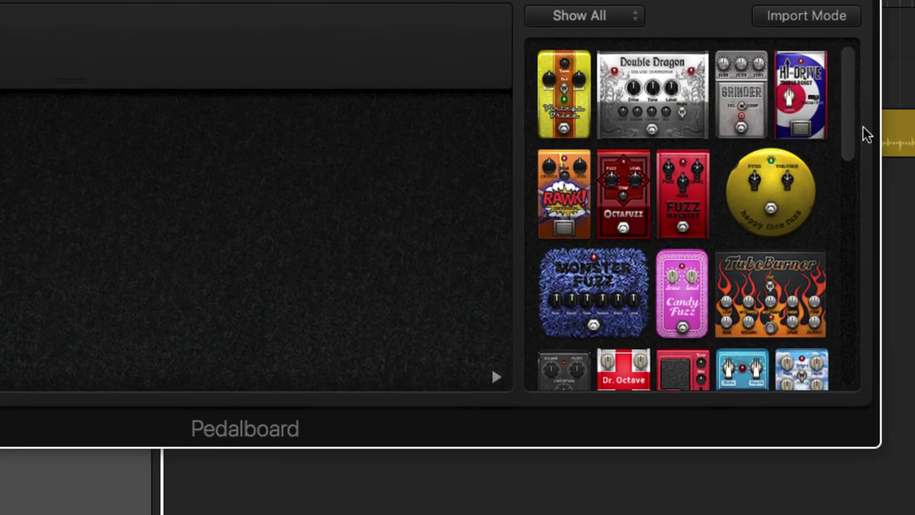
{"action": "left_click_drag", "start_coordinate": [849, 123], "coordinate": [829, 370]}
{"action": "scroll", "coordinate": [823, 225], "scroll_direction": "up", "scroll_amount": 15}
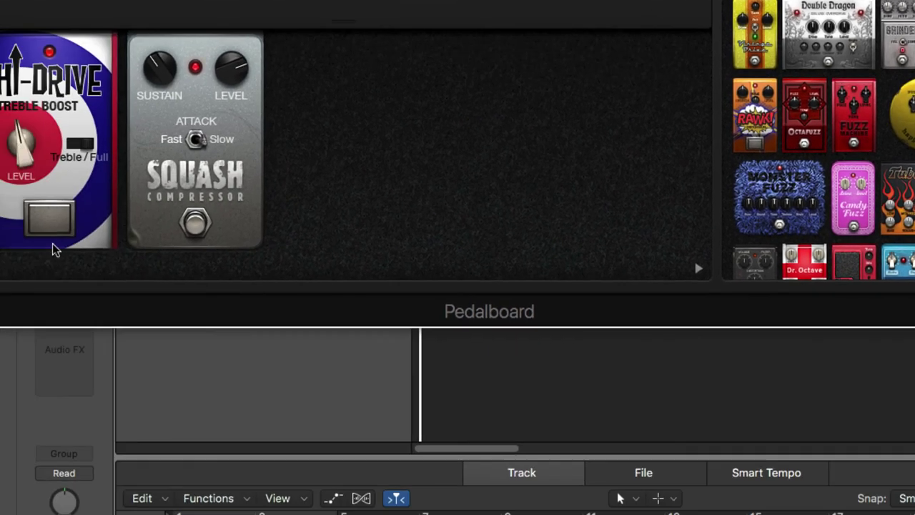
{"action": "key", "text": "super+w"}
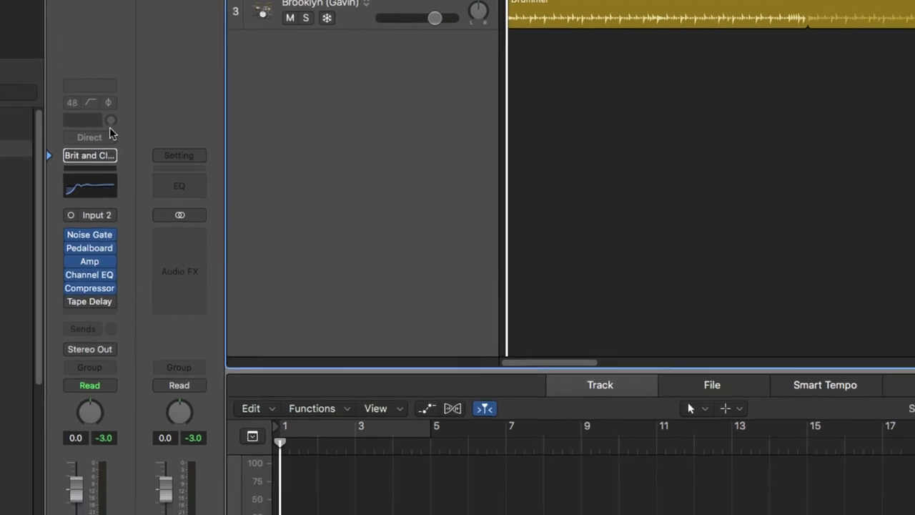
Step: Show Guitar 1's Smart Controls in an enlarged pane and check the EQ view before returning to the amp controls
{"action": "key", "text": "b"}
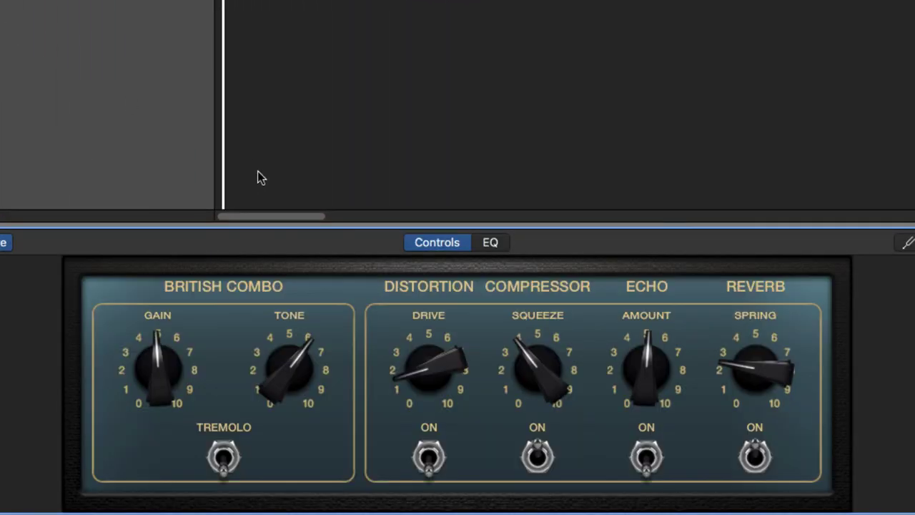
{"action": "left_click_drag", "start_coordinate": [267, 225], "coordinate": [272, 127]}
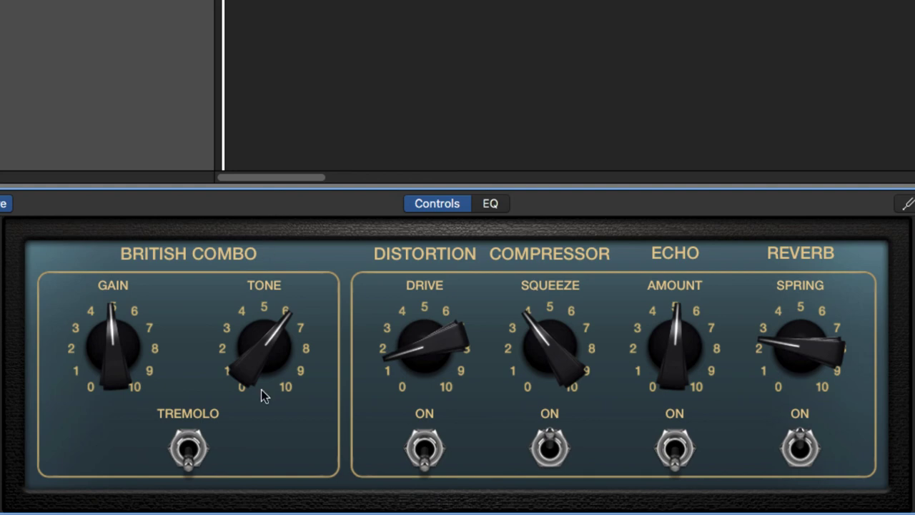
{"action": "left_click", "coordinate": [488, 206]}
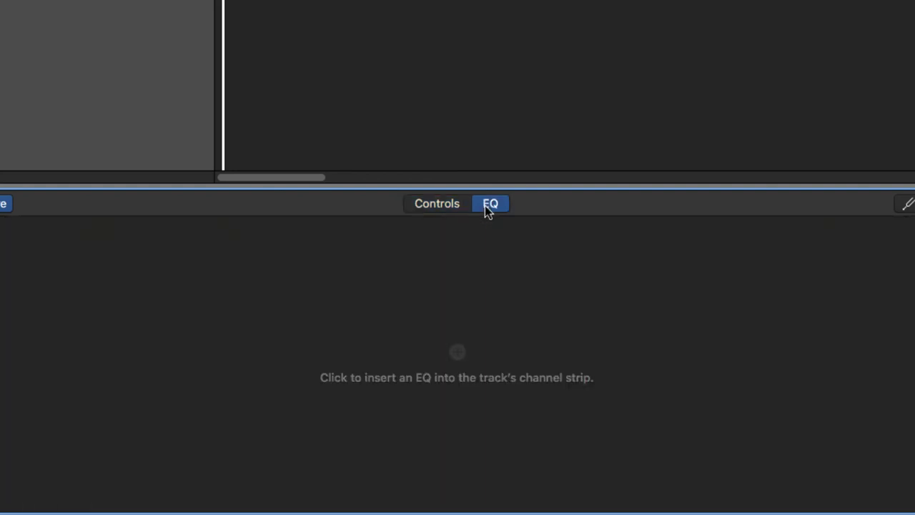
{"action": "left_click", "coordinate": [438, 206]}
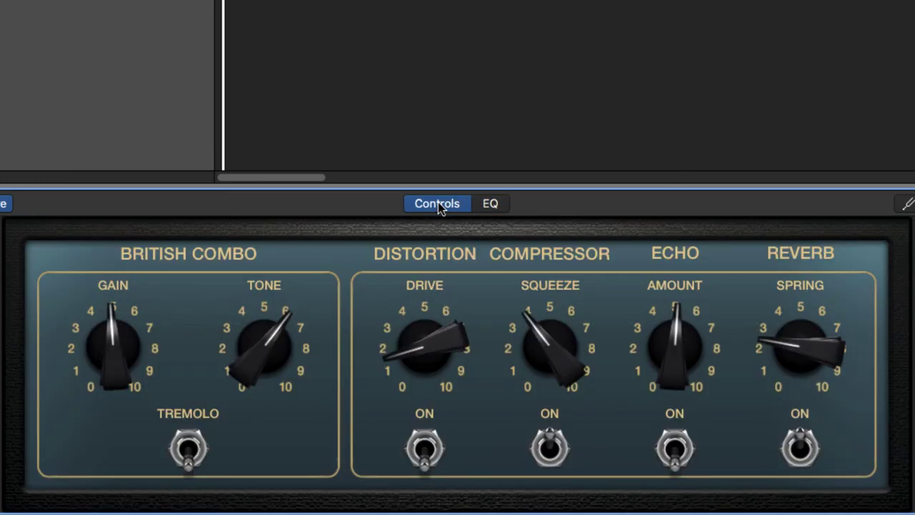
Step: Try the Distortion switch and the Reverb's Spring knob on the British Combo controls, and switch on the Echo
{"action": "left_click", "coordinate": [429, 447]}
{"action": "left_click_drag", "start_coordinate": [791, 362], "coordinate": [808, 239]}
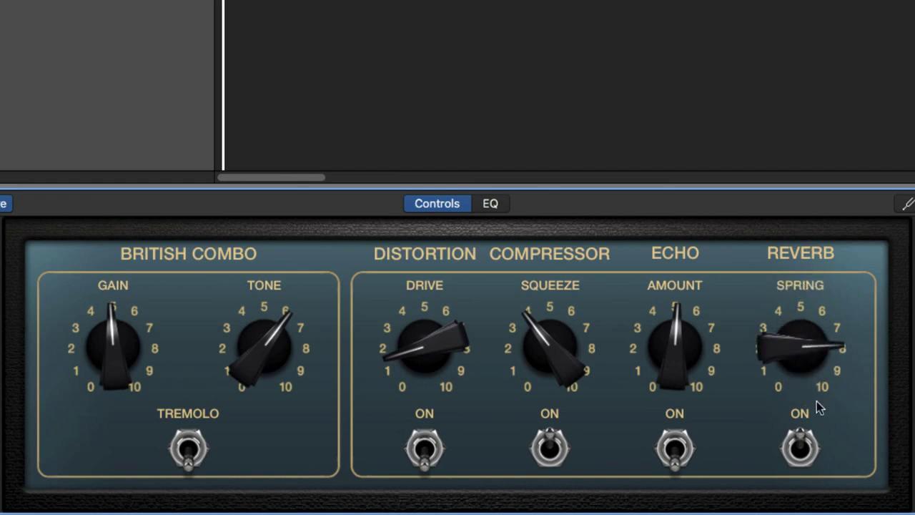
{"action": "left_click_drag", "start_coordinate": [818, 402], "coordinate": [745, 449]}
{"action": "left_click", "coordinate": [686, 447]}
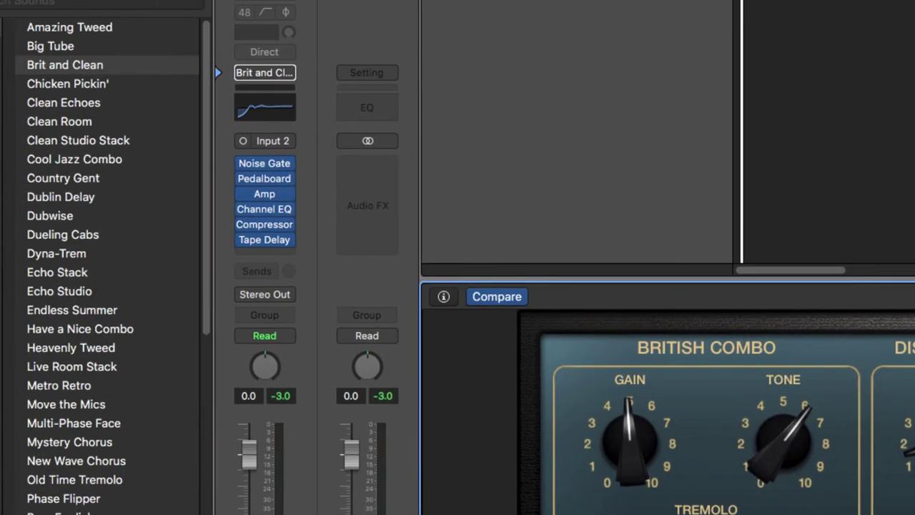
Step: Look through the Clean Guitar patches in the Library and select Brit and Clean for Guitar 1
{"action": "scroll", "coordinate": [391, 131], "scroll_direction": "down", "scroll_amount": 1}
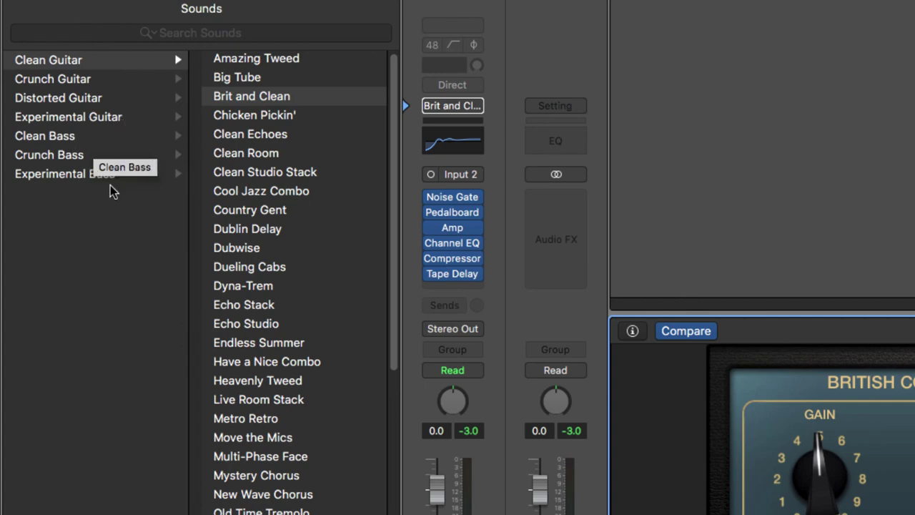
{"action": "scroll", "coordinate": [386, 119], "scroll_direction": "down", "scroll_amount": 10}
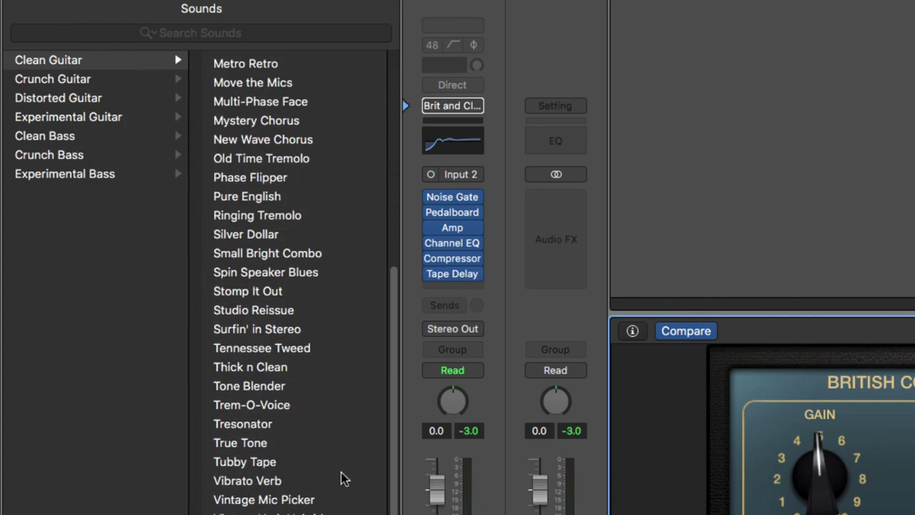
{"action": "scroll", "coordinate": [342, 184], "scroll_direction": "up", "scroll_amount": 6}
{"action": "scroll", "coordinate": [342, 183], "scroll_direction": "up", "scroll_amount": 4}
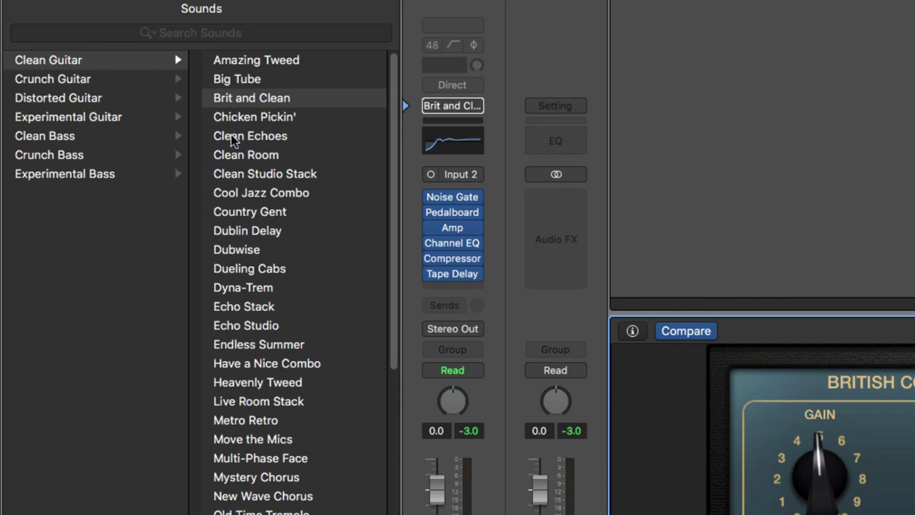
{"action": "left_click", "coordinate": [248, 100]}
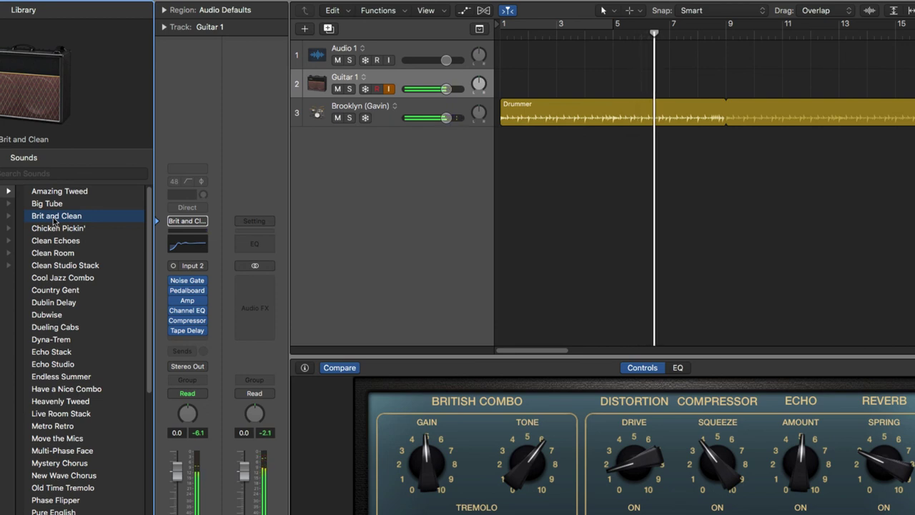
Step: Record a guitar take on Guitar 1 from the start of the project to about bar 14
{"action": "key", "text": "Return"}
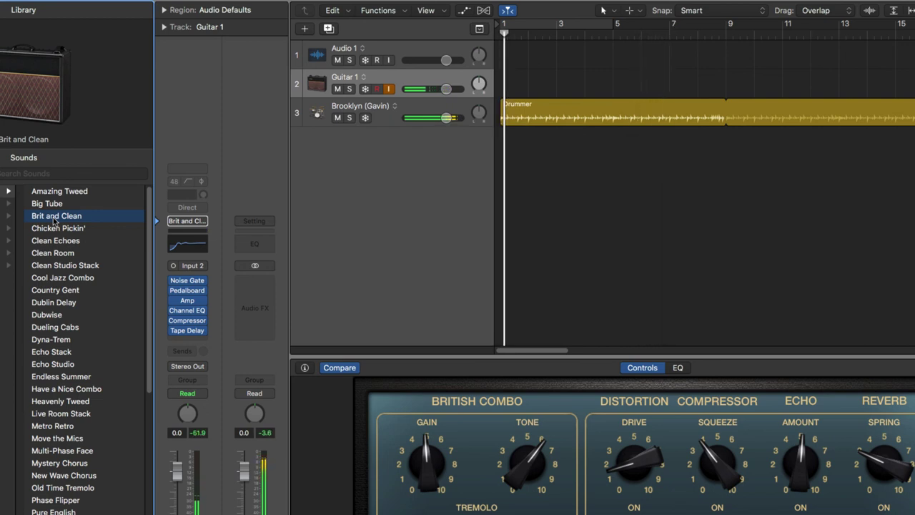
{"action": "key", "text": "Return"}
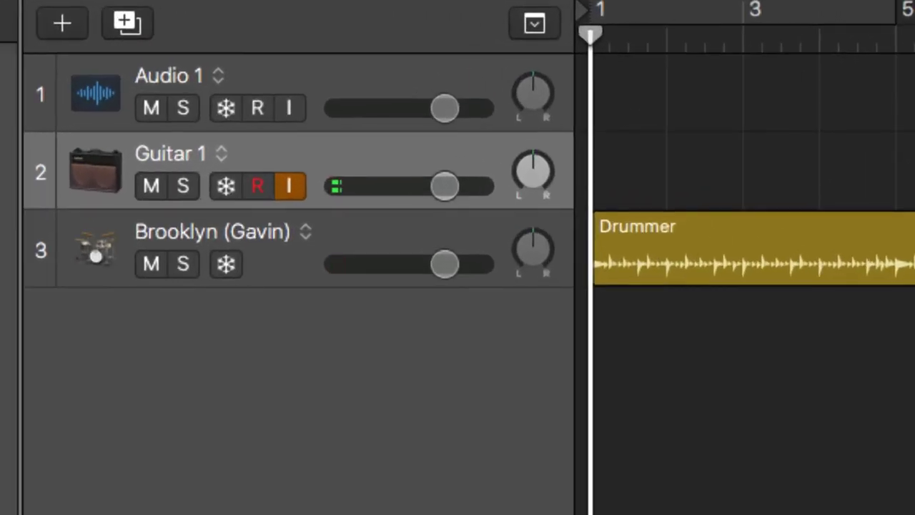
{"action": "key", "text": "r"}
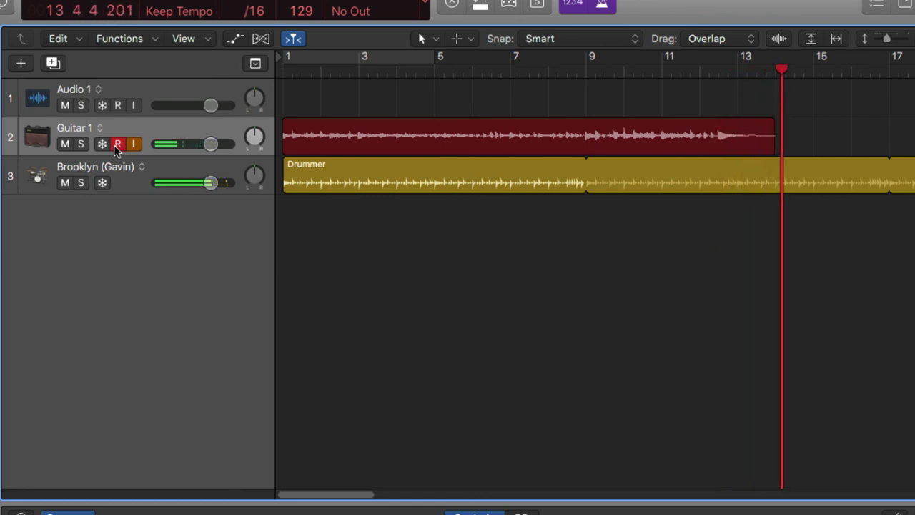
{"action": "key", "text": "space"}
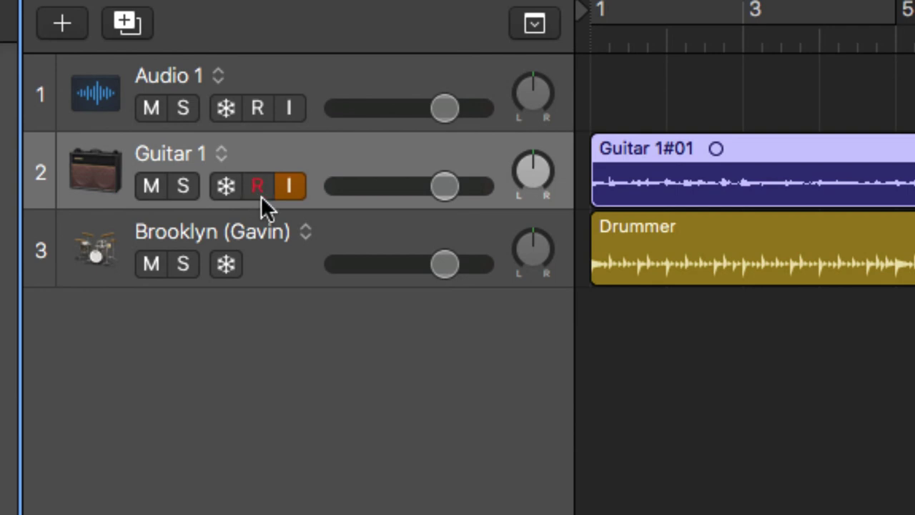
Step: Turn off Guitar 1's input monitoring and load the Voice patch Bright Vocal on the Audio 1 track
{"action": "left_click", "coordinate": [300, 34]}
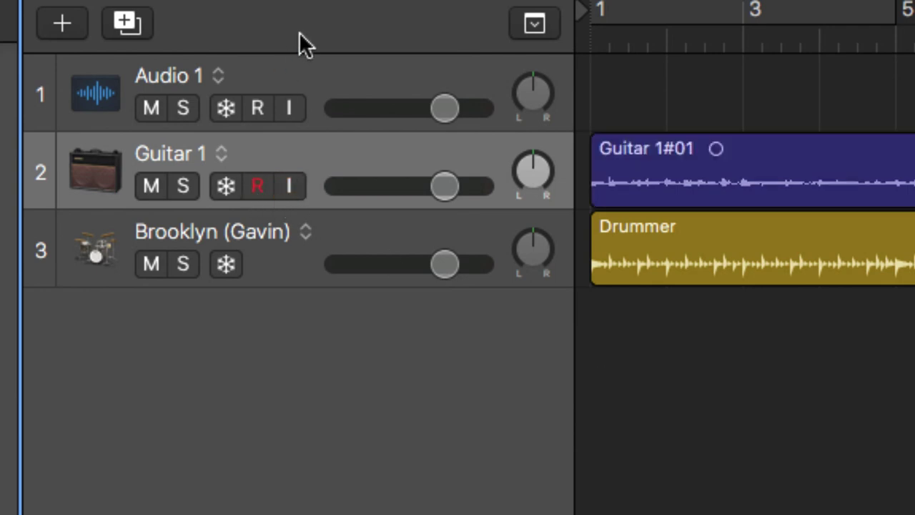
{"action": "left_click", "coordinate": [347, 79]}
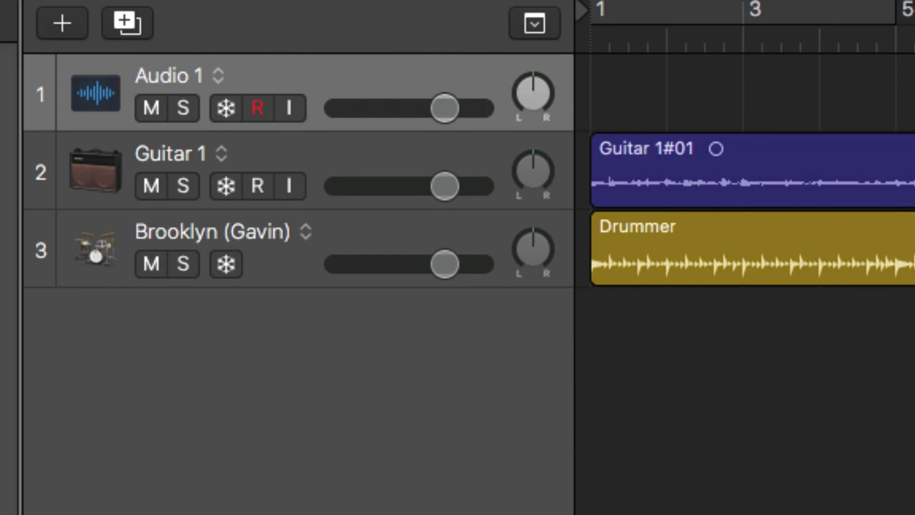
{"action": "key", "text": "y"}
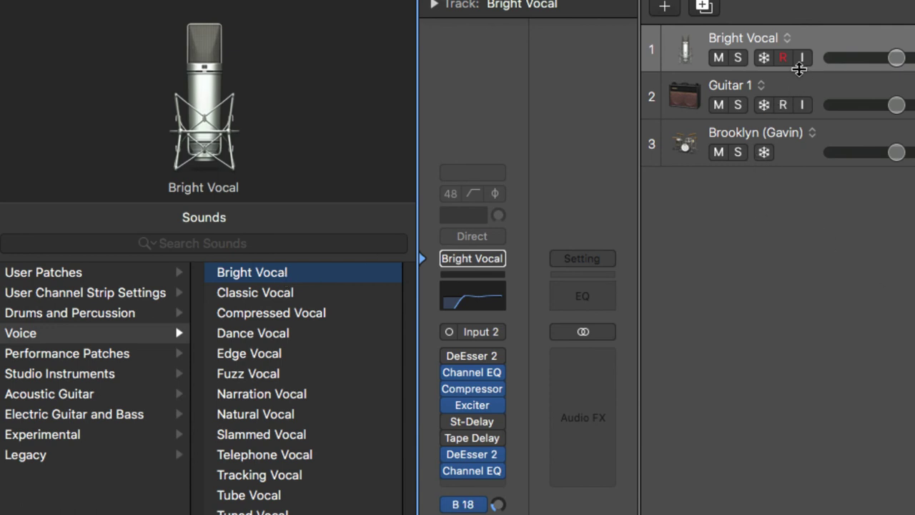
Step: Turn on input monitoring for the Bright Vocal track and set its input to Input 1
{"action": "left_click", "coordinate": [803, 59]}
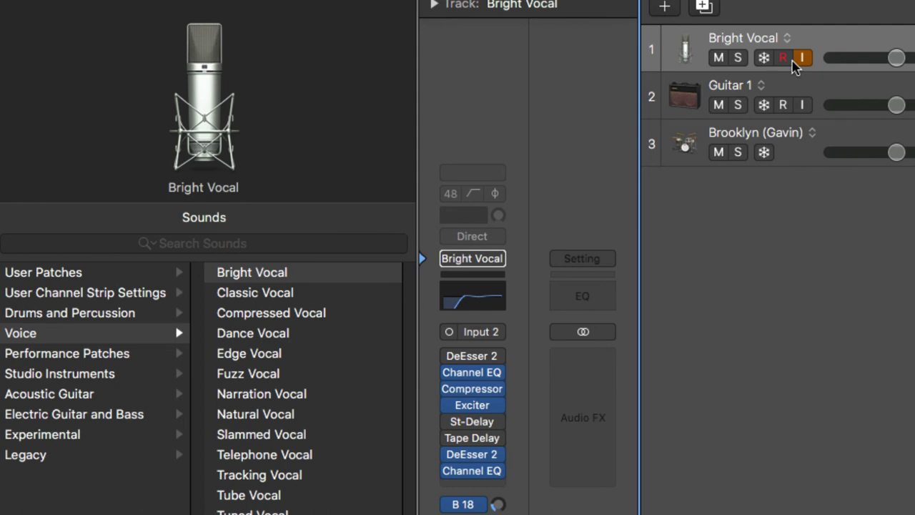
{"action": "left_click", "coordinate": [501, 336]}
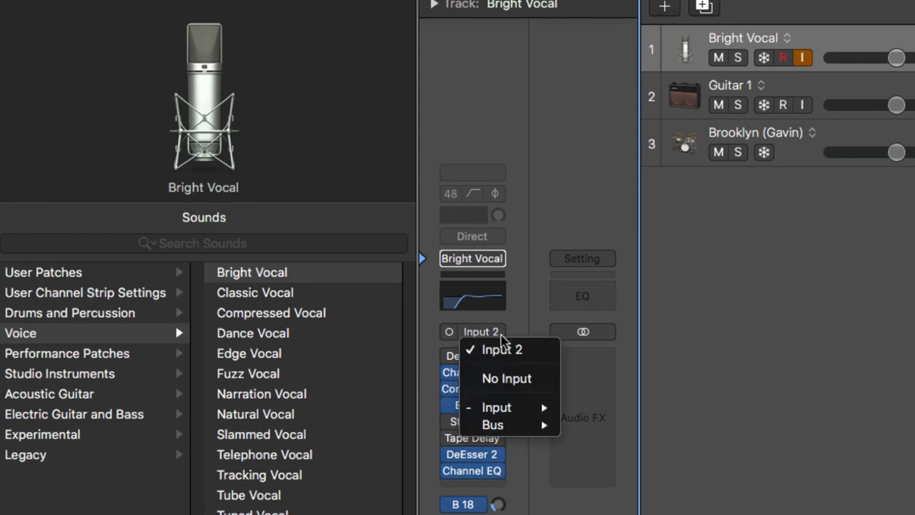
{"action": "mouse_move", "coordinate": [516, 402]}
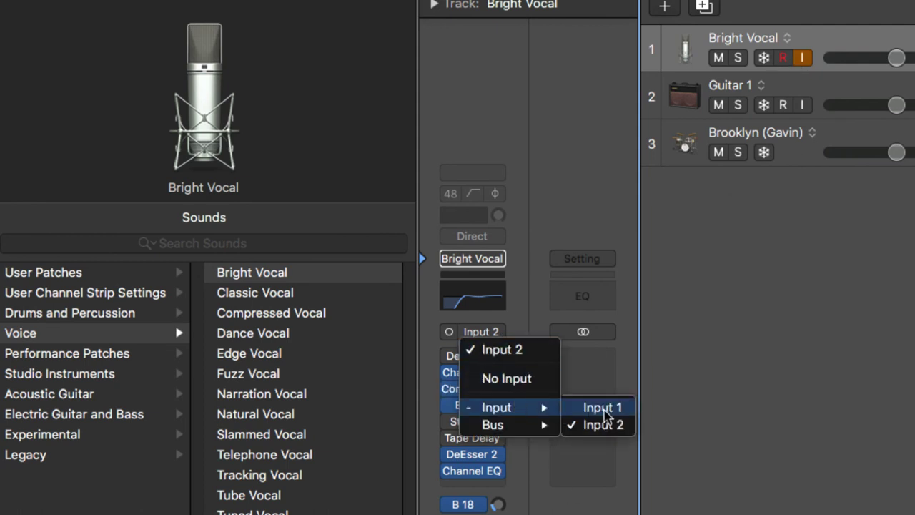
{"action": "left_click", "coordinate": [601, 406]}
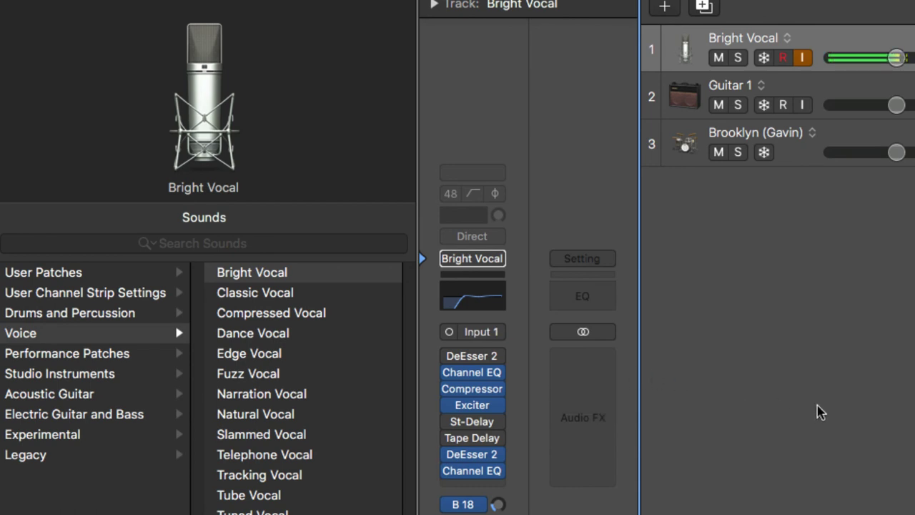
Step: Audition the Classic, Compressed, Edge, Fuzz and Narration Vocal patches on the vocal track, and return to Bright Vocal
{"action": "left_click", "coordinate": [293, 296]}
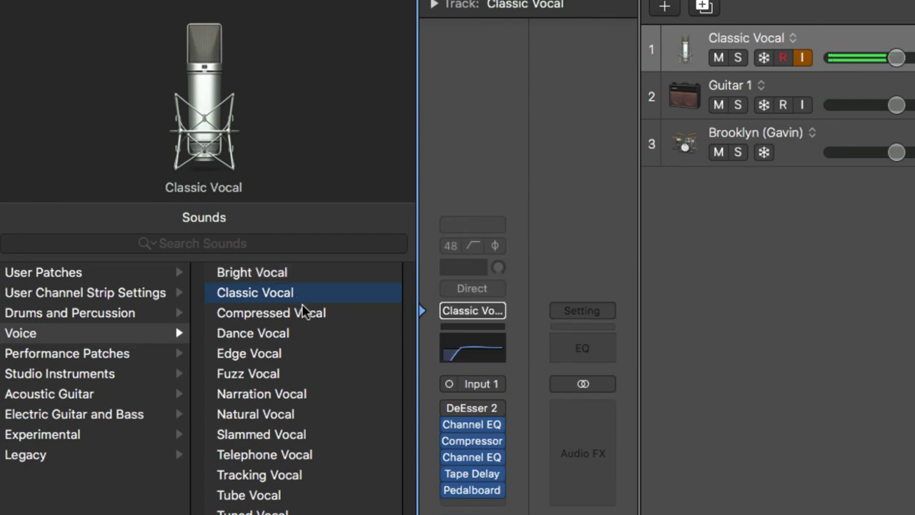
{"action": "left_click", "coordinate": [303, 315]}
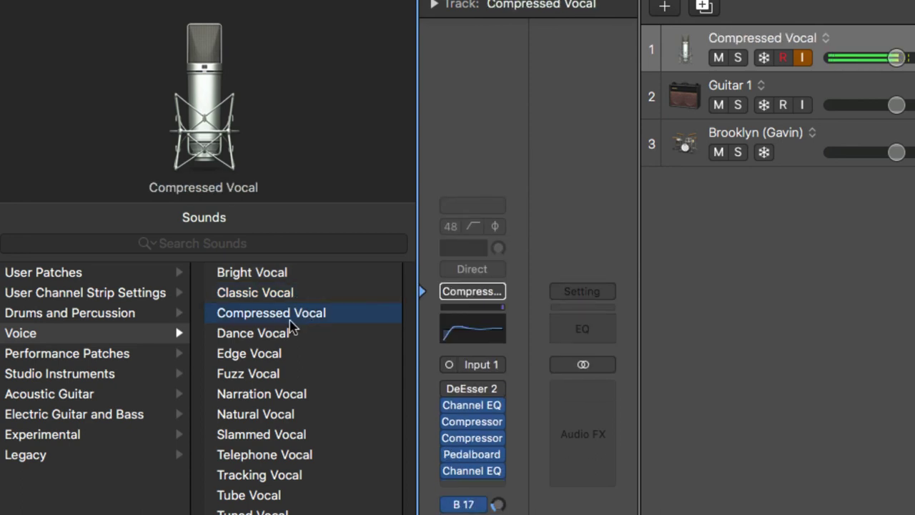
{"action": "left_click", "coordinate": [287, 336]}
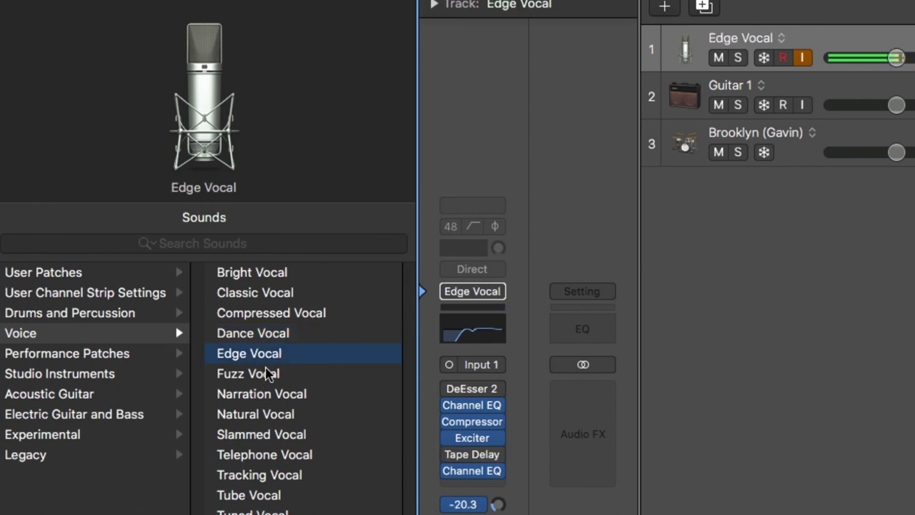
{"action": "left_click", "coordinate": [265, 379]}
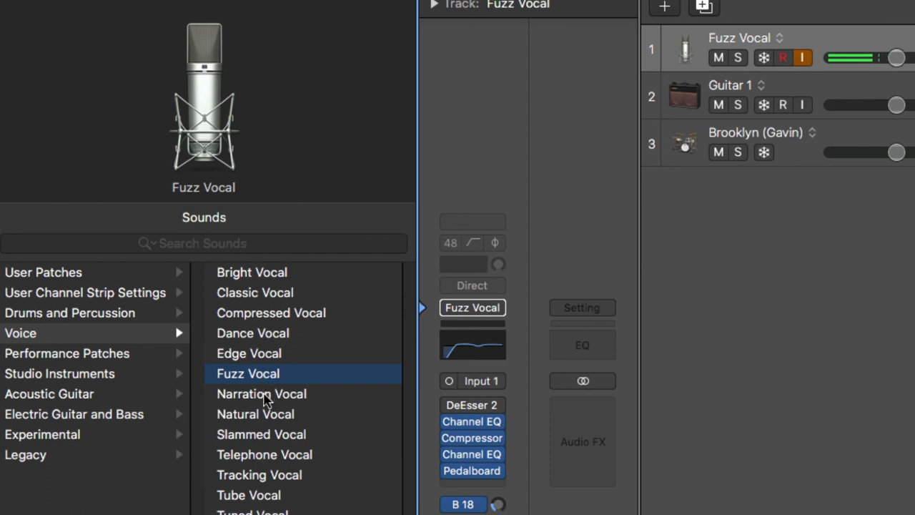
{"action": "left_click", "coordinate": [265, 398]}
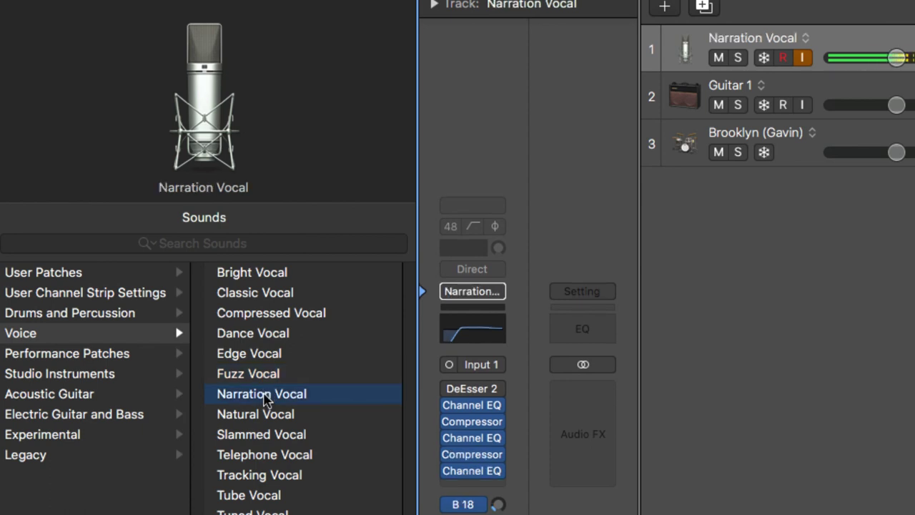
{"action": "left_click", "coordinate": [268, 272]}
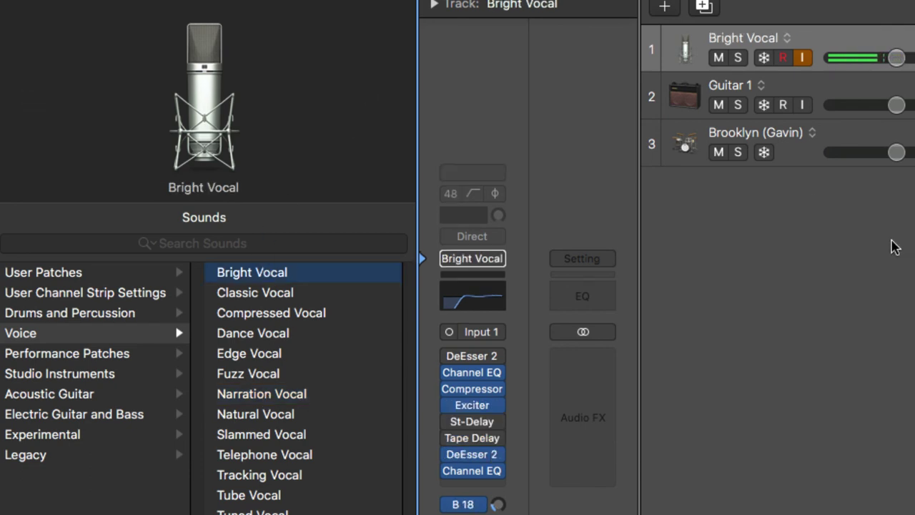
Step: Turn off the Bright Vocal track's input monitoring and lower Guitar 1's volume to -11.0 dB
{"action": "left_click", "coordinate": [804, 61]}
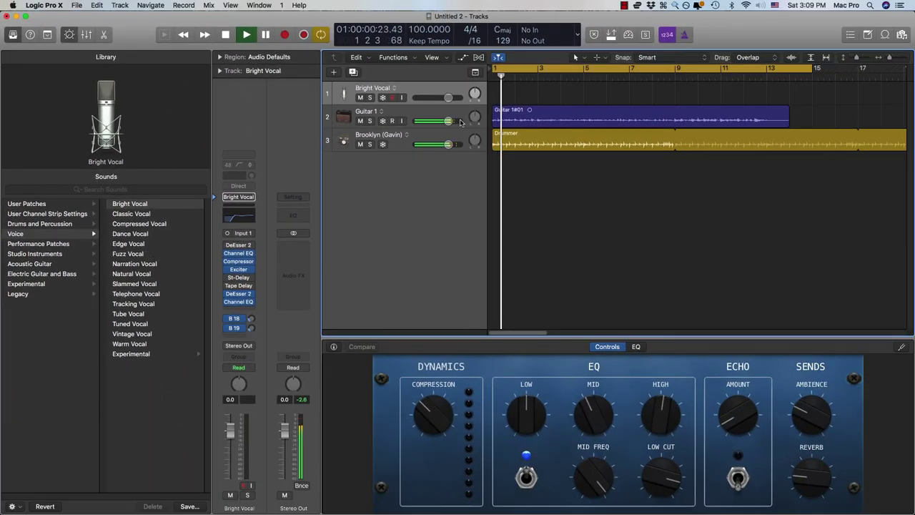
{"action": "left_click", "coordinate": [461, 123]}
{"action": "left_click_drag", "start_coordinate": [447, 121], "coordinate": [419, 123]}
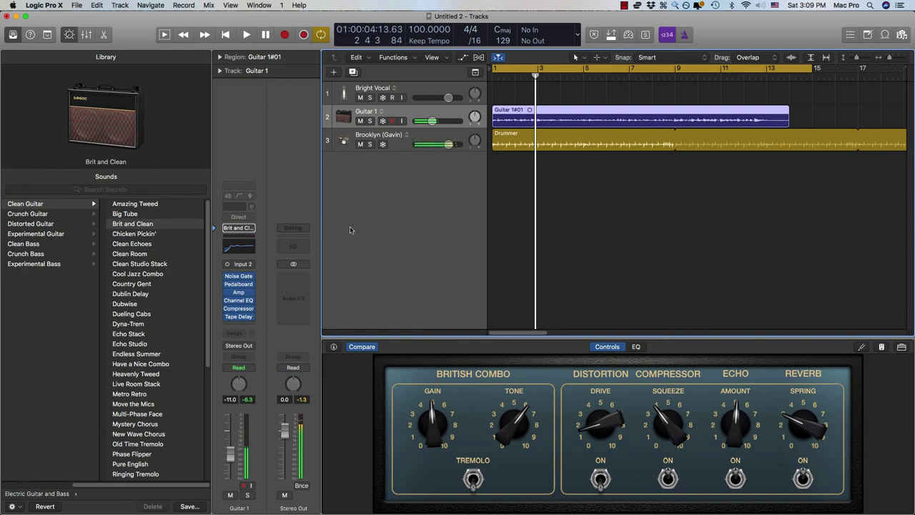
Step: Change the recorded guitar track's patch to Clean Echoes from the Clean Guitar sounds
{"action": "left_click", "coordinate": [141, 245]}
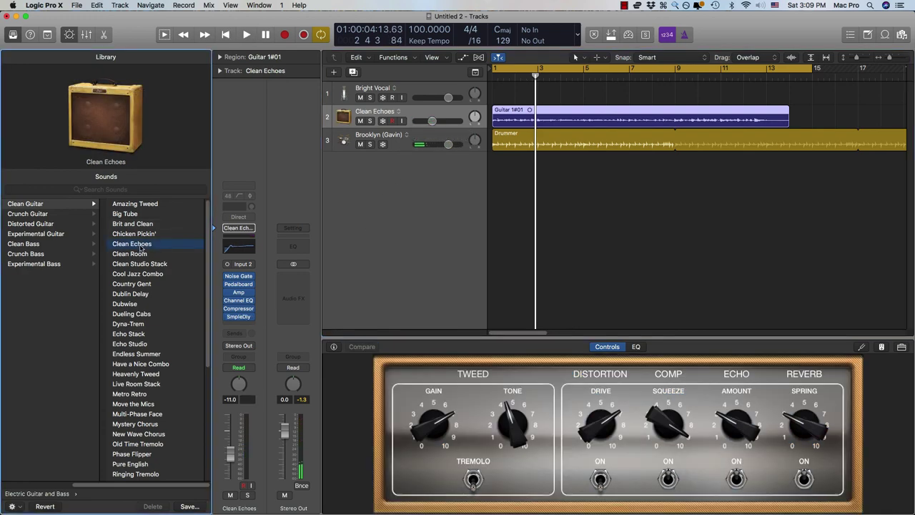
Step: Play the project, set the guitar track's volume to -5.5 dB and change its patch to Clean Room
{"action": "key", "text": "space"}
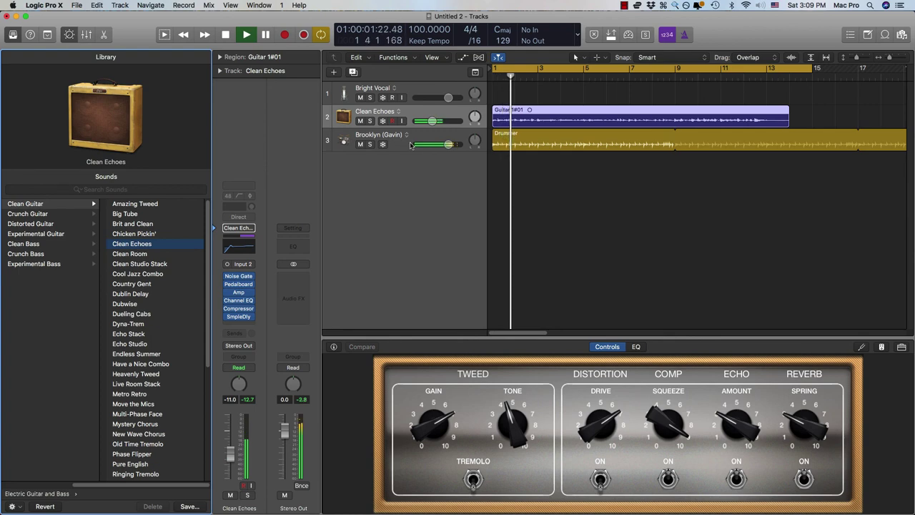
{"action": "left_click_drag", "start_coordinate": [432, 120], "coordinate": [437, 120]}
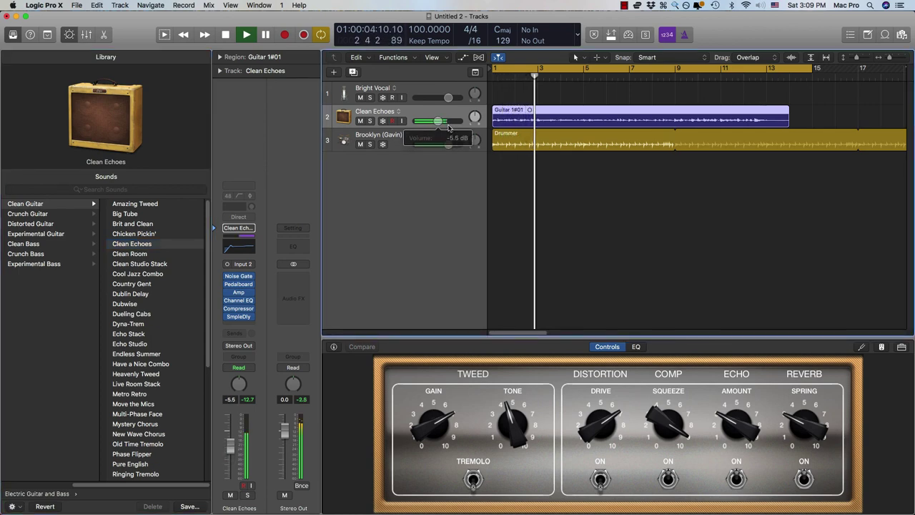
{"action": "left_click", "coordinate": [151, 256]}
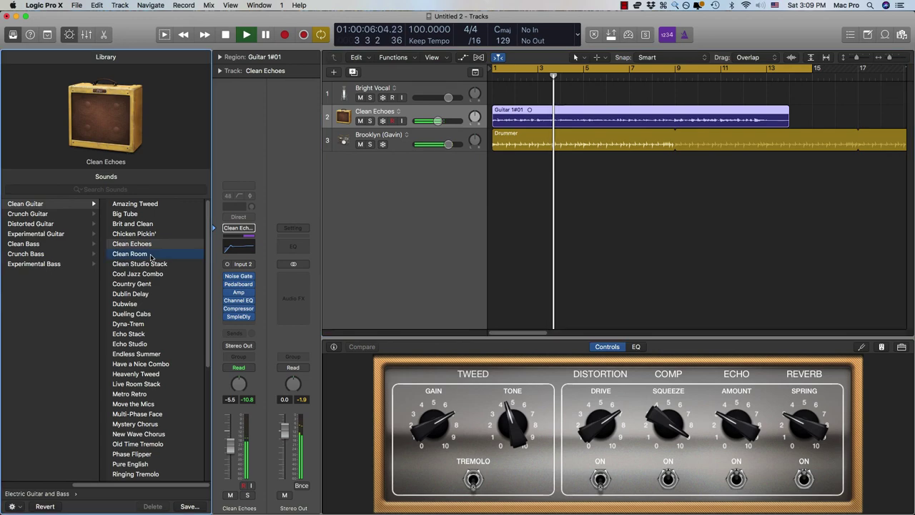
{"action": "left_click", "coordinate": [432, 256]}
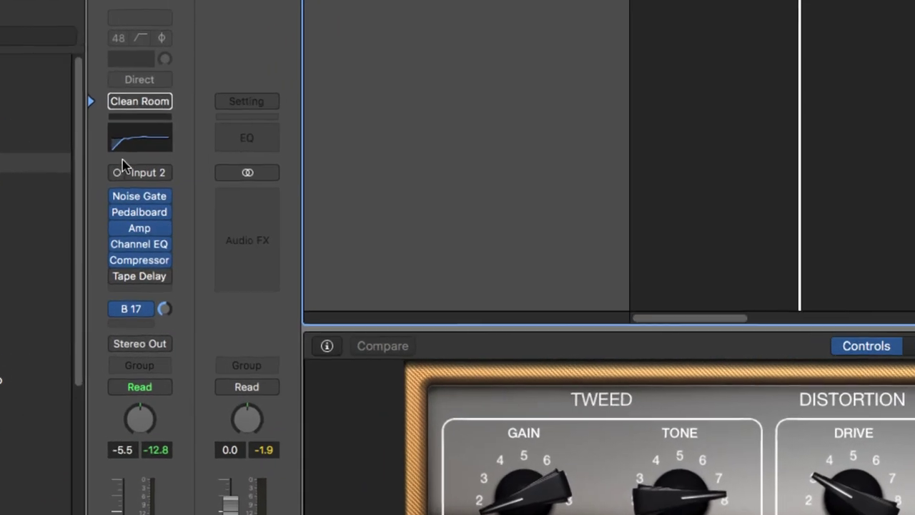
Step: Bypass the guitar track's Noise Gate, Pedalboard, Amp, Channel EQ and Compressor, along with its Bus 17 send
{"action": "mouse_move", "coordinate": [227, 270]}
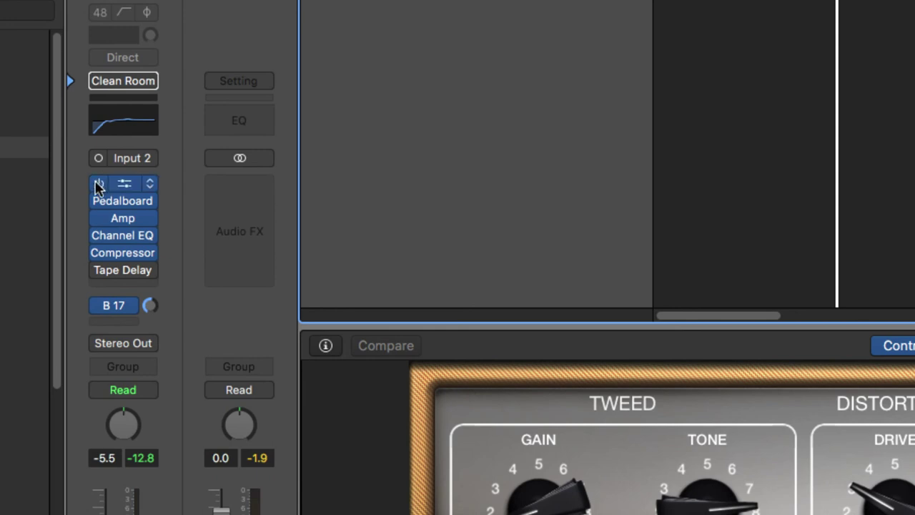
{"action": "left_click", "coordinate": [99, 184]}
{"action": "left_click", "coordinate": [99, 201]}
{"action": "left_click", "coordinate": [99, 218]}
{"action": "left_click", "coordinate": [99, 235]}
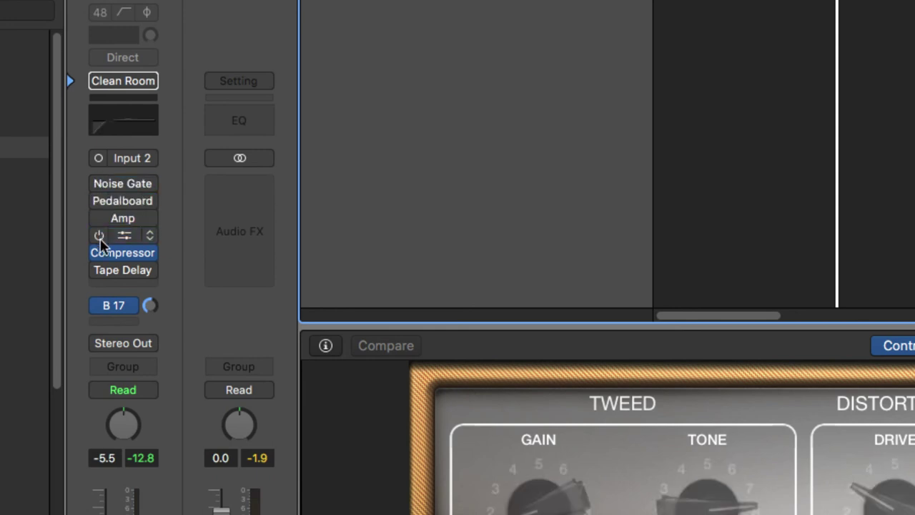
{"action": "left_click", "coordinate": [100, 252]}
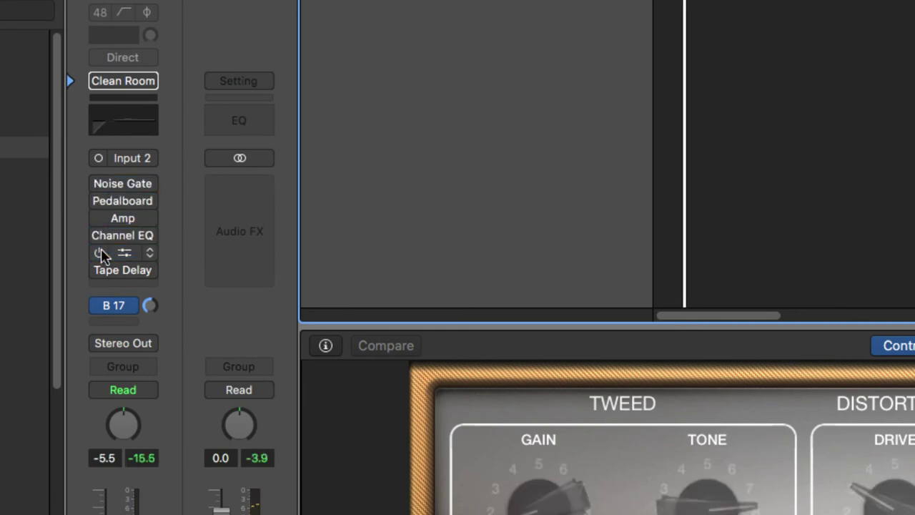
{"action": "left_click", "coordinate": [99, 305]}
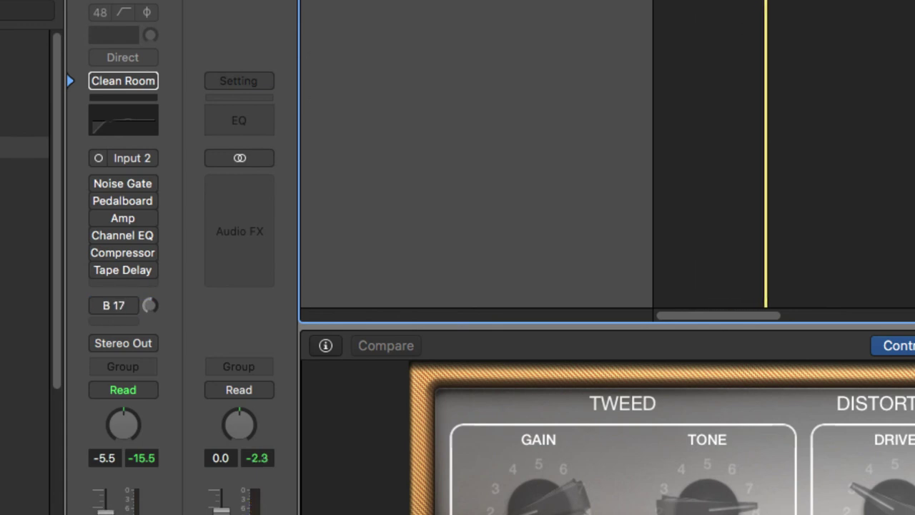
Step: Re-enable Pedalboard, Amp, Channel EQ, Compressor and the Bus 17 send on the guitar track, and turn on Tape Delay
{"action": "left_click", "coordinate": [99, 201]}
{"action": "left_click", "coordinate": [99, 218]}
{"action": "left_click", "coordinate": [98, 235]}
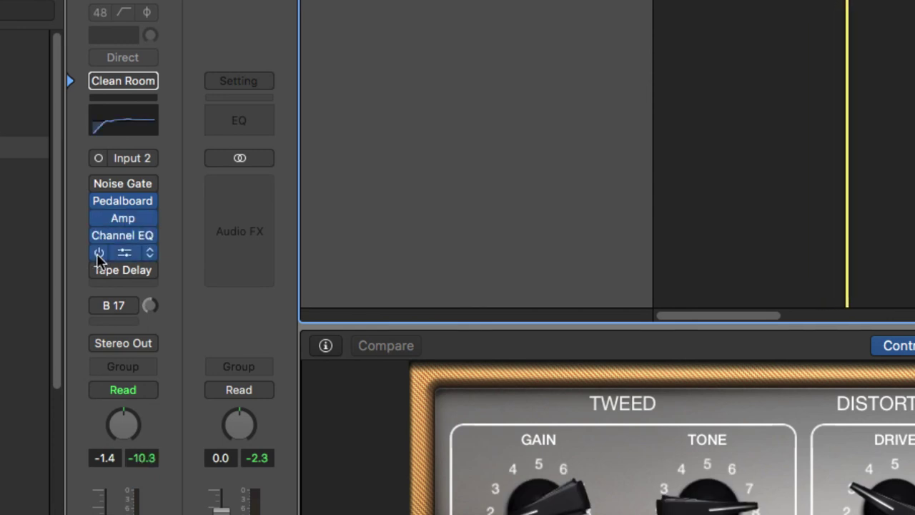
{"action": "left_click", "coordinate": [98, 269]}
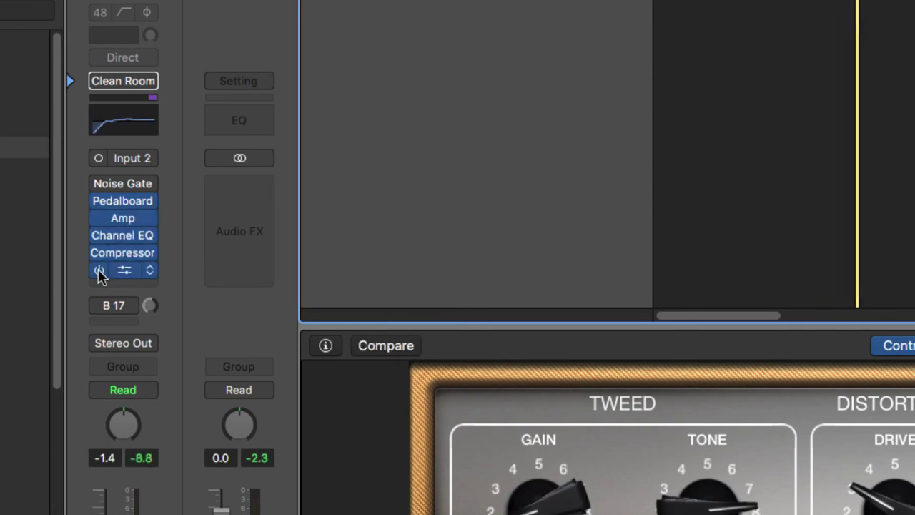
{"action": "left_click", "coordinate": [99, 307]}
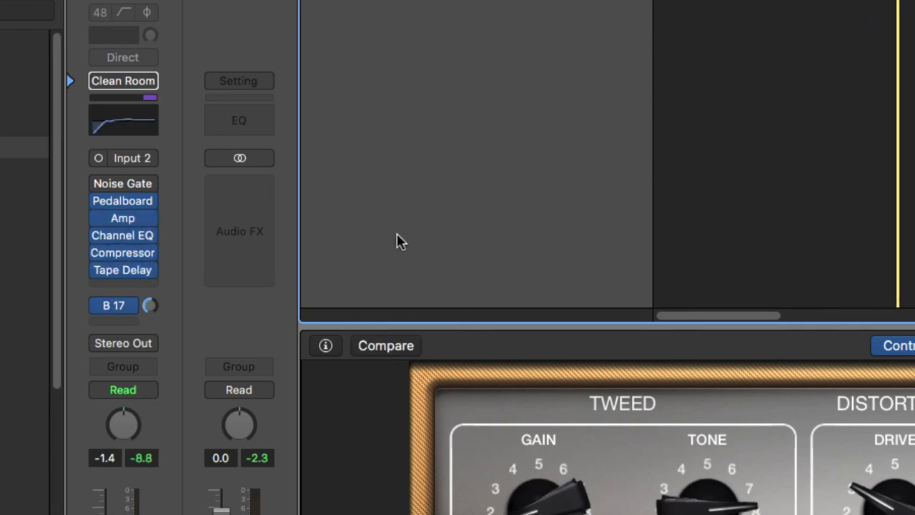
{"action": "right_click", "coordinate": [695, 137]}
{"action": "left_click", "coordinate": [724, 95]}
{"action": "left_click", "coordinate": [143, 290]}
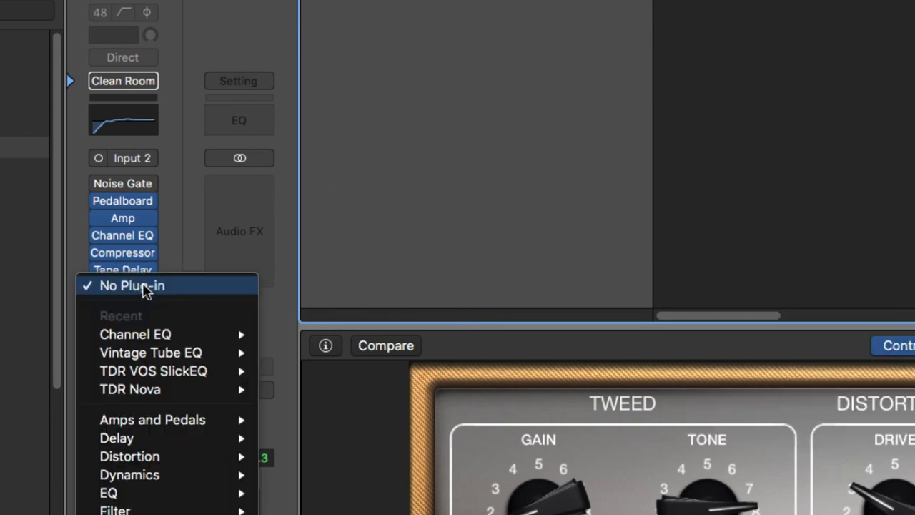
{"action": "scroll", "coordinate": [167, 429], "scroll_direction": "down", "scroll_amount": 3}
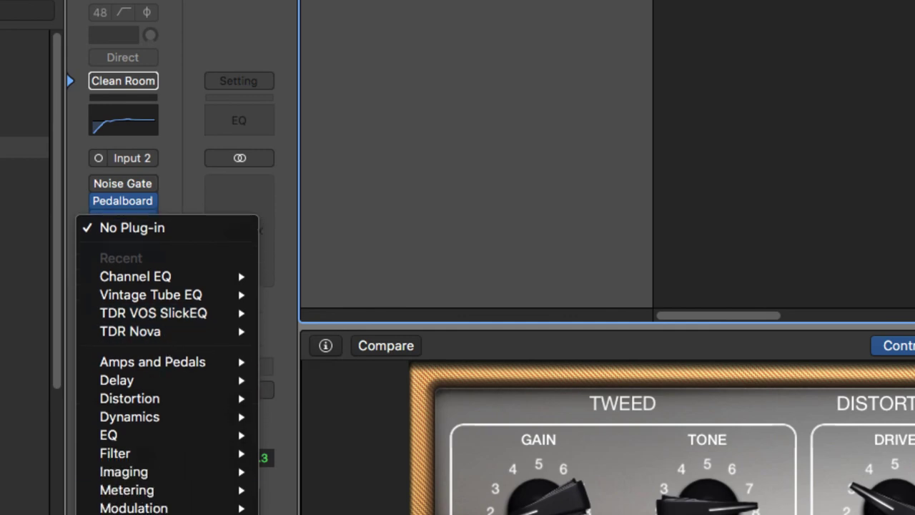
{"action": "left_click", "coordinate": [568, 155]}
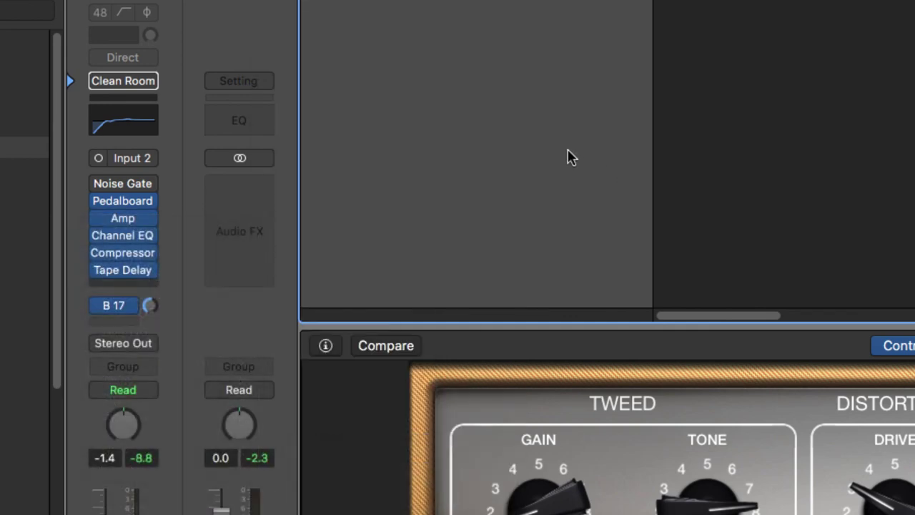
{"action": "right_click", "coordinate": [730, 80]}
{"action": "left_click", "coordinate": [773, 7]}
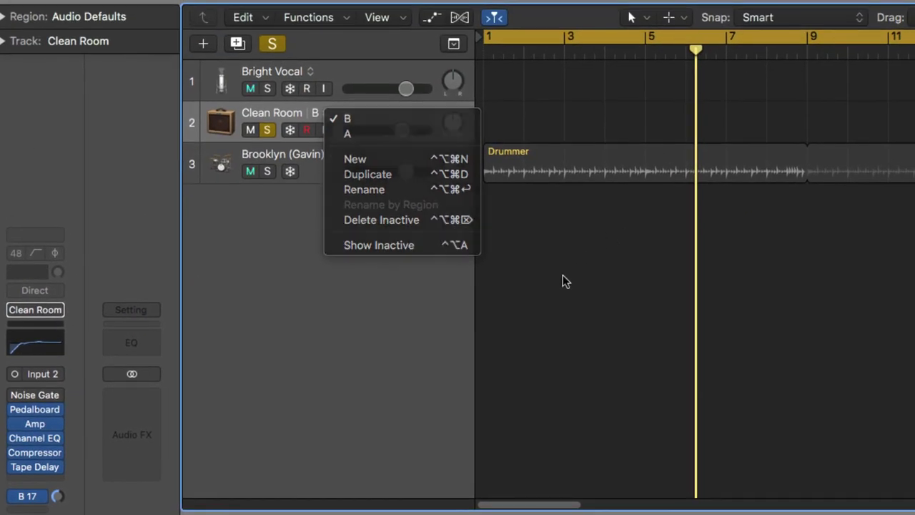
Step: Switch the Clean Room track from alternative B to track alternative A
{"action": "left_click", "coordinate": [563, 275]}
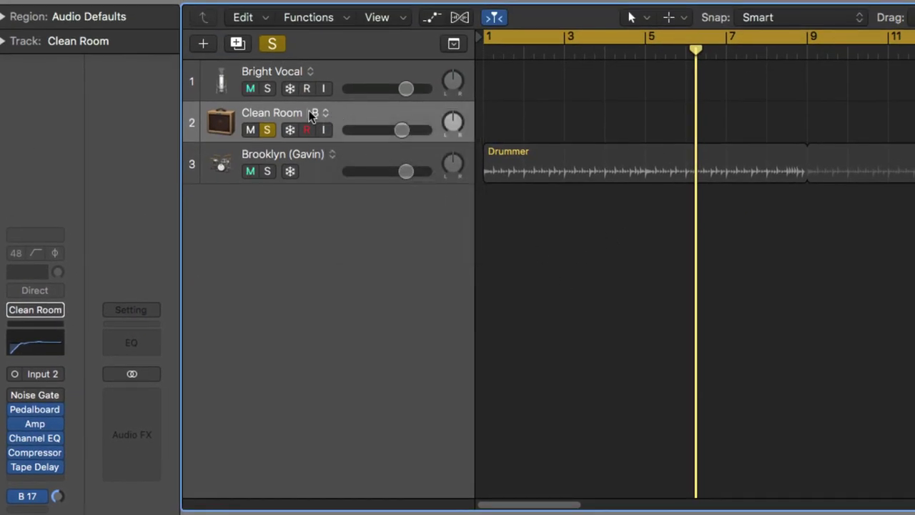
{"action": "left_click", "coordinate": [325, 112]}
{"action": "left_click", "coordinate": [345, 131]}
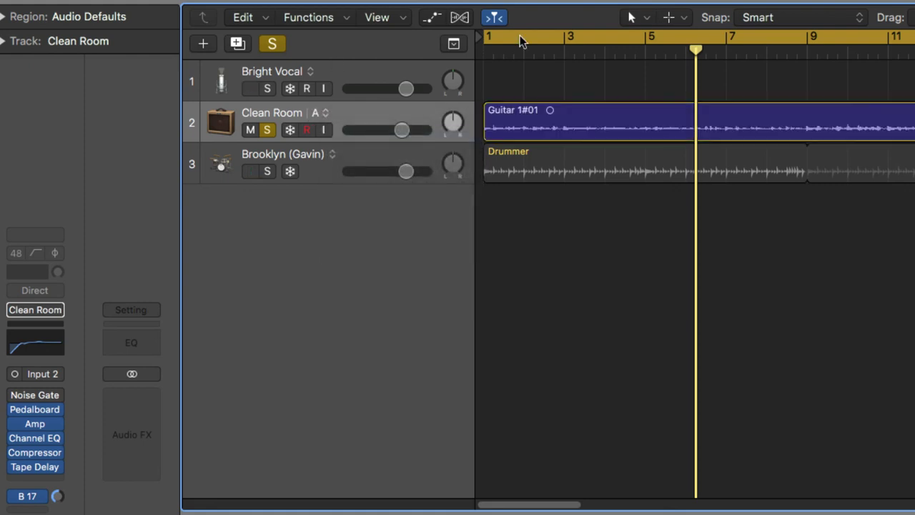